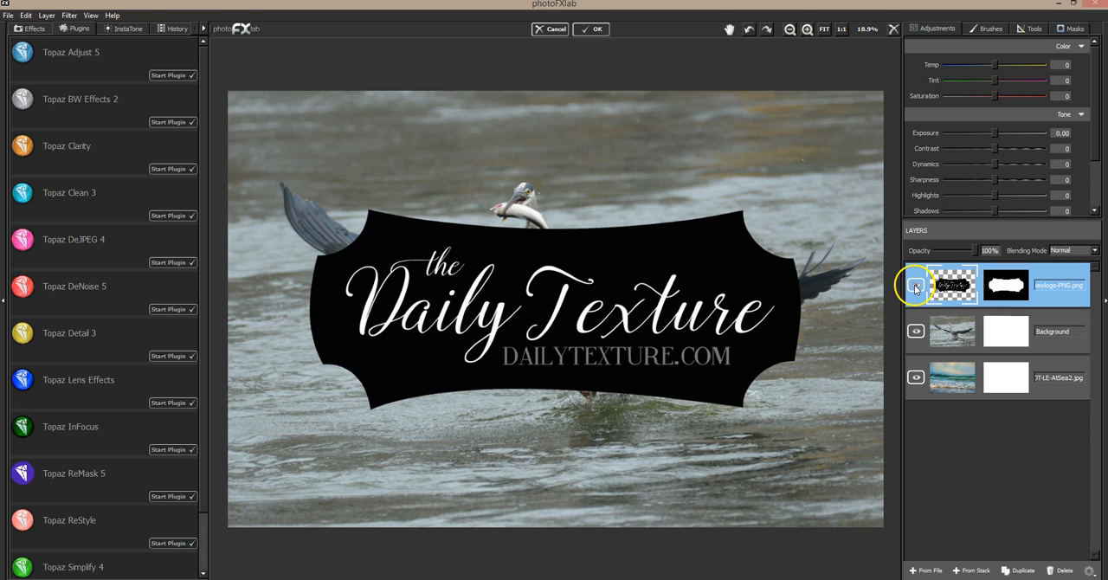
# Move the logo layer to the bottom of the layer stack and select the heron Background layer.
pyautogui.moveTo(1035, 279); pyautogui.dragTo(1027, 385)
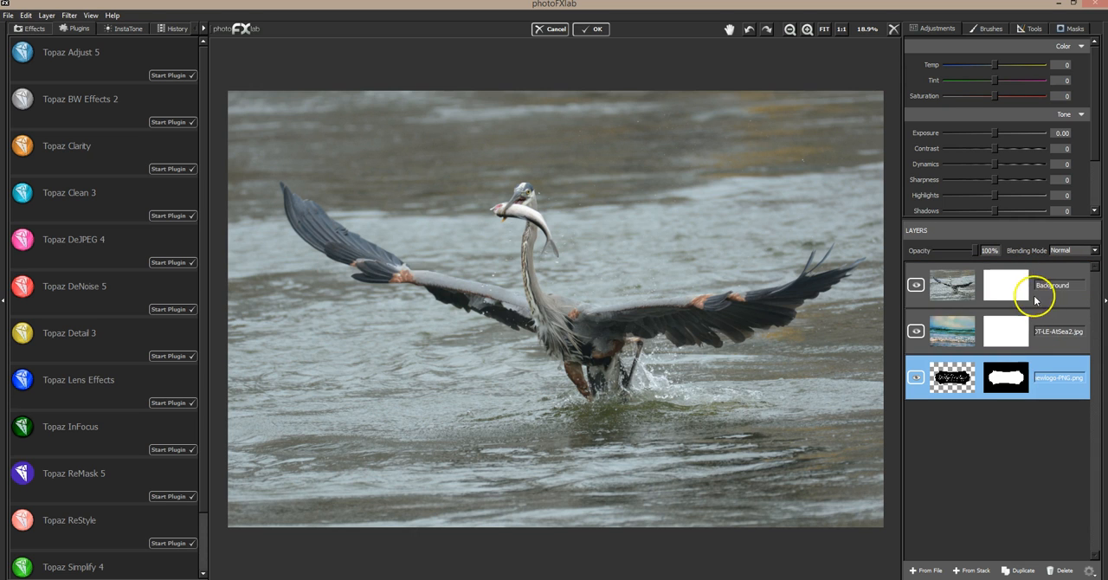
pyautogui.click(1051, 272)
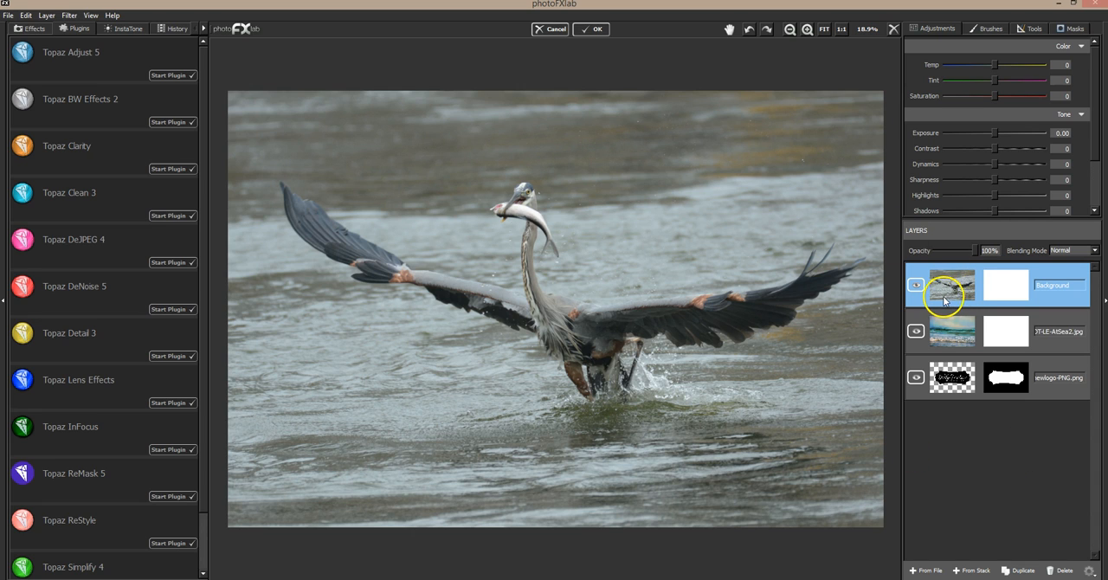
# Try the sea texture layer above the heron layer and return the heron Background layer to the top of the stack.
pyautogui.click(955, 331)
pyautogui.moveTo(956, 339); pyautogui.dragTo(964, 308)
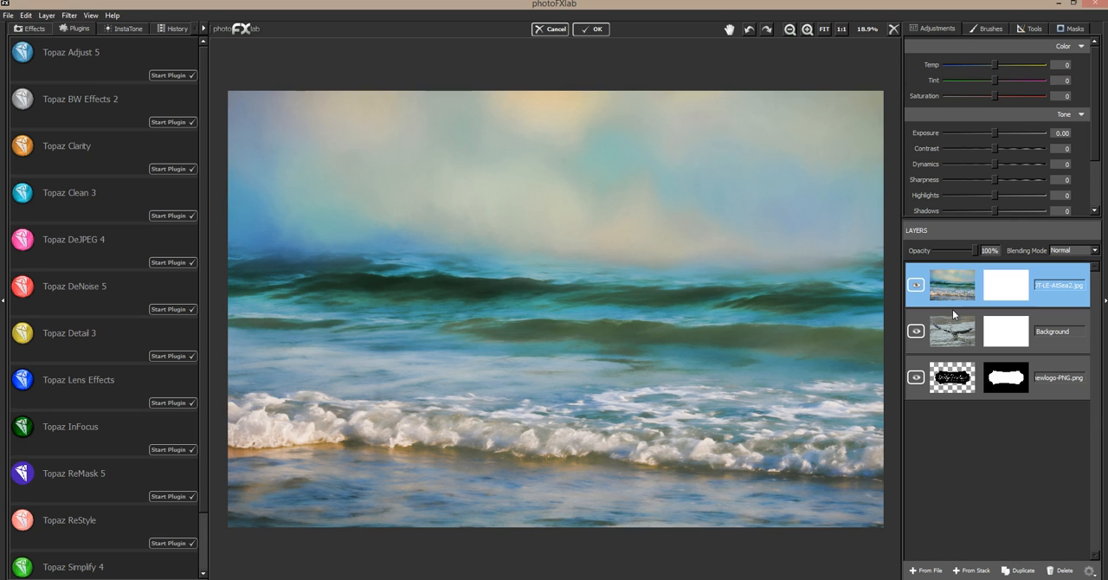
pyautogui.click(960, 337)
pyautogui.moveTo(960, 337); pyautogui.dragTo(968, 293)
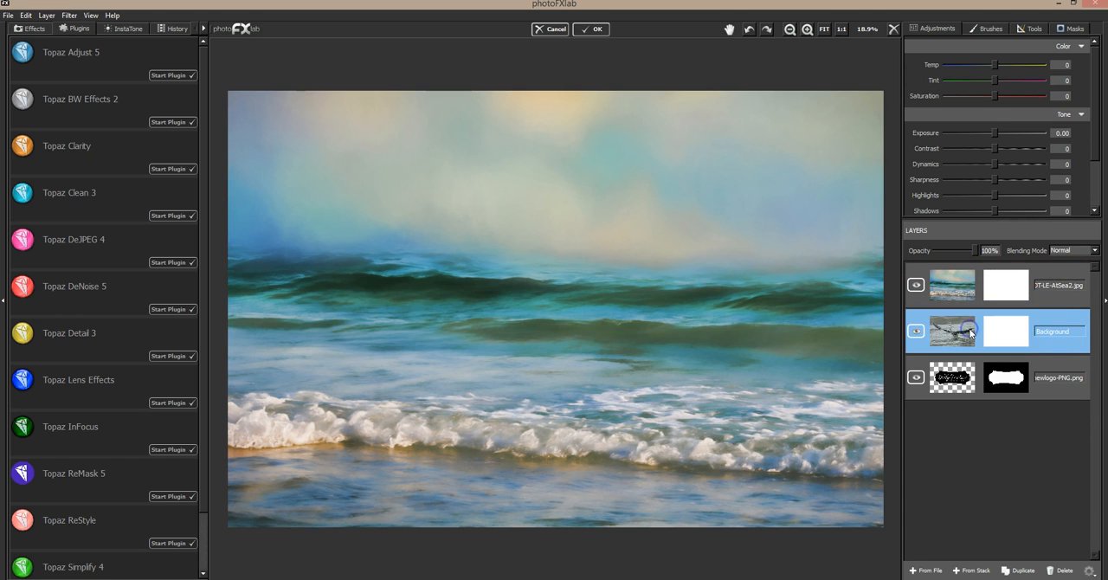
pyautogui.click(952, 297)
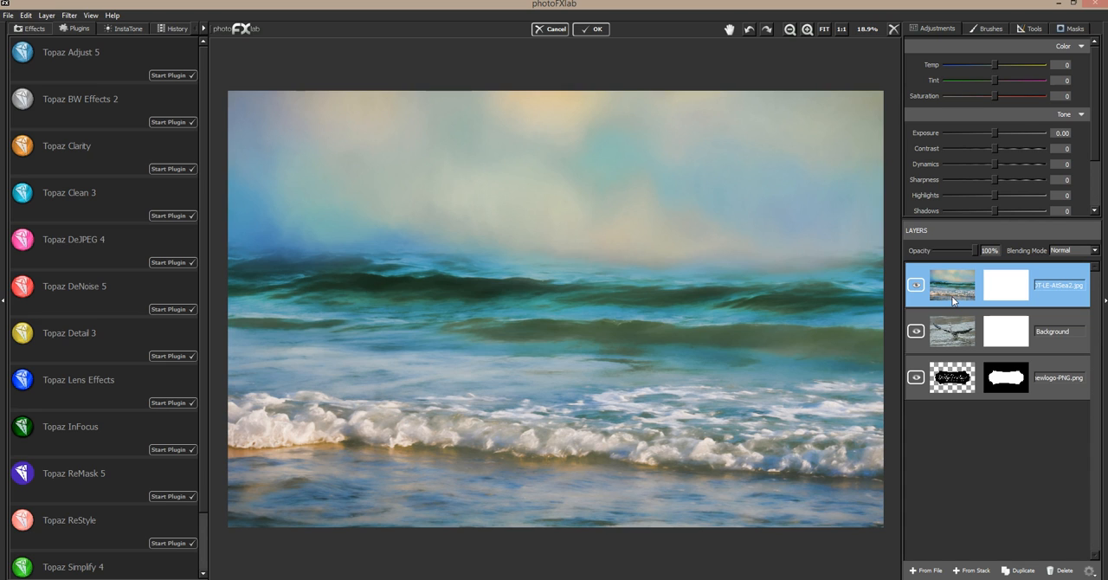
pyautogui.moveTo(942, 346); pyautogui.dragTo(961, 288)
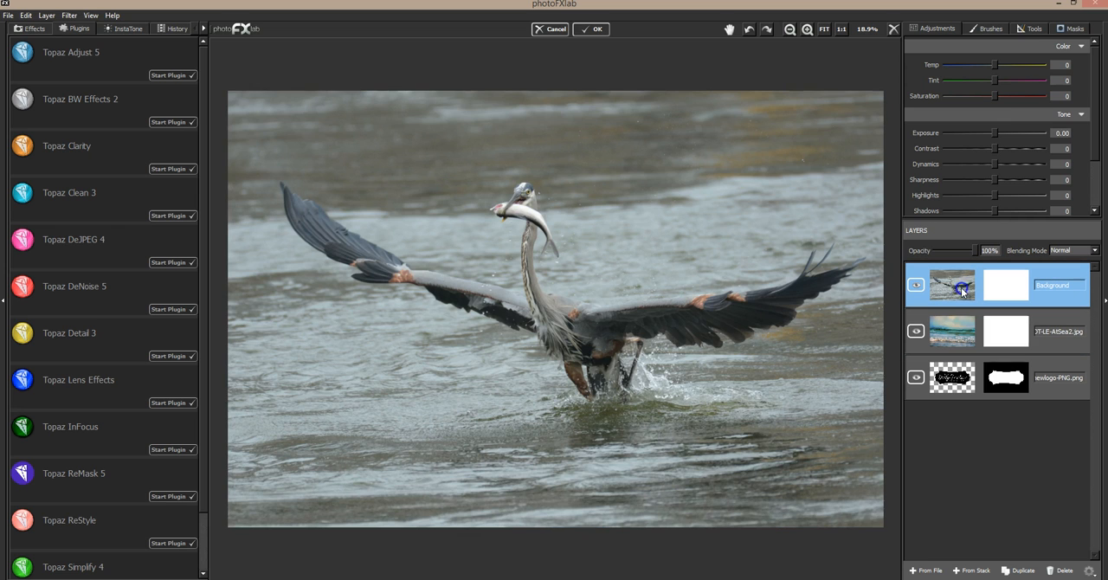
# Flip the sea texture layer horizontally with the heron layer temporarily at 28% opacity, and restore the heron layer to 100%.
pyautogui.click(974, 273)
pyautogui.moveTo(974, 250); pyautogui.dragTo(947, 255)
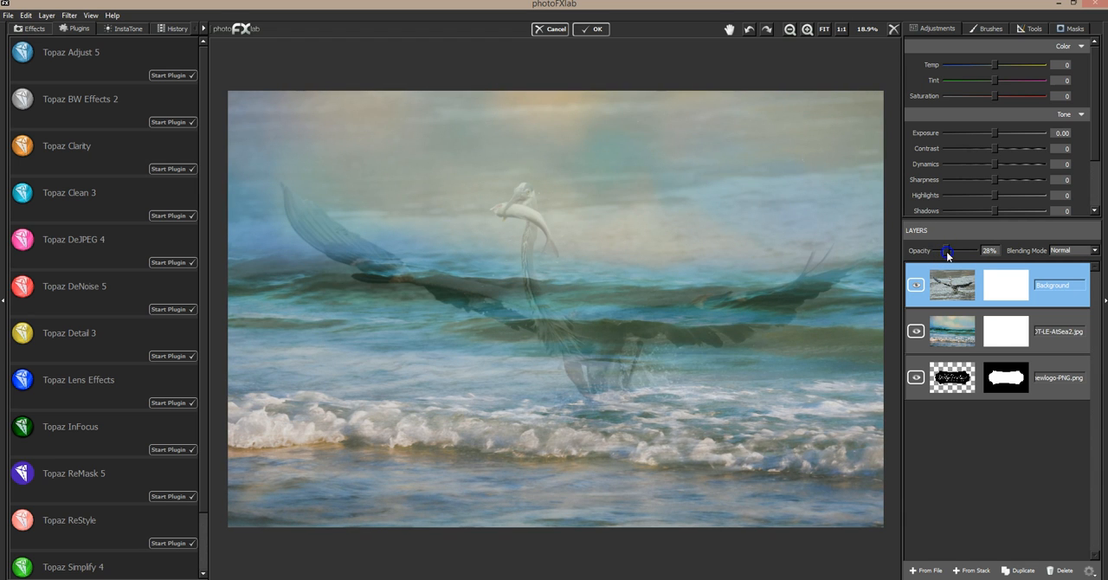
pyautogui.click(1040, 314)
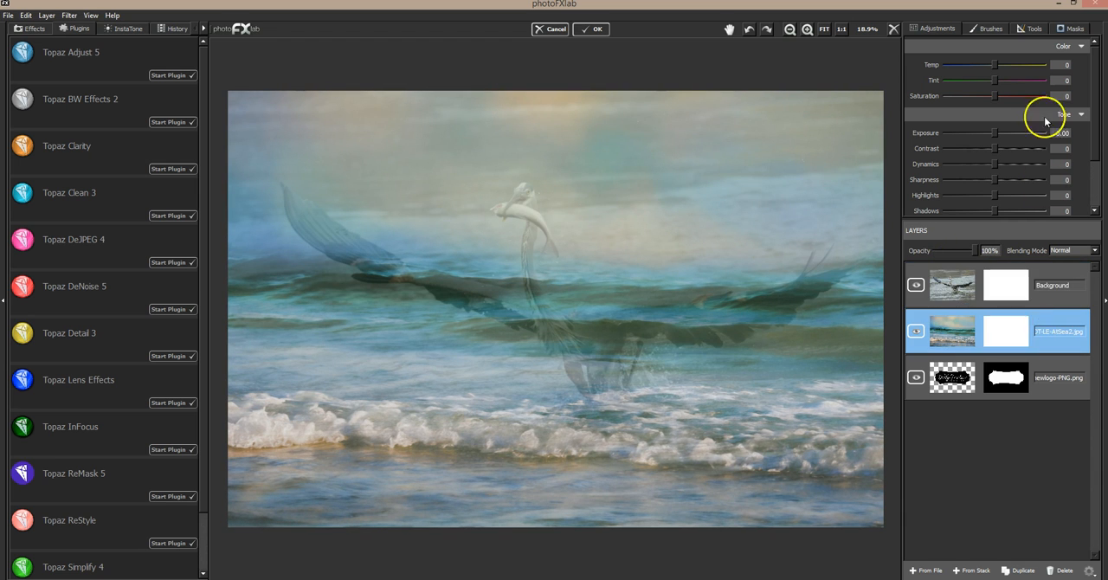
pyautogui.click(1022, 34)
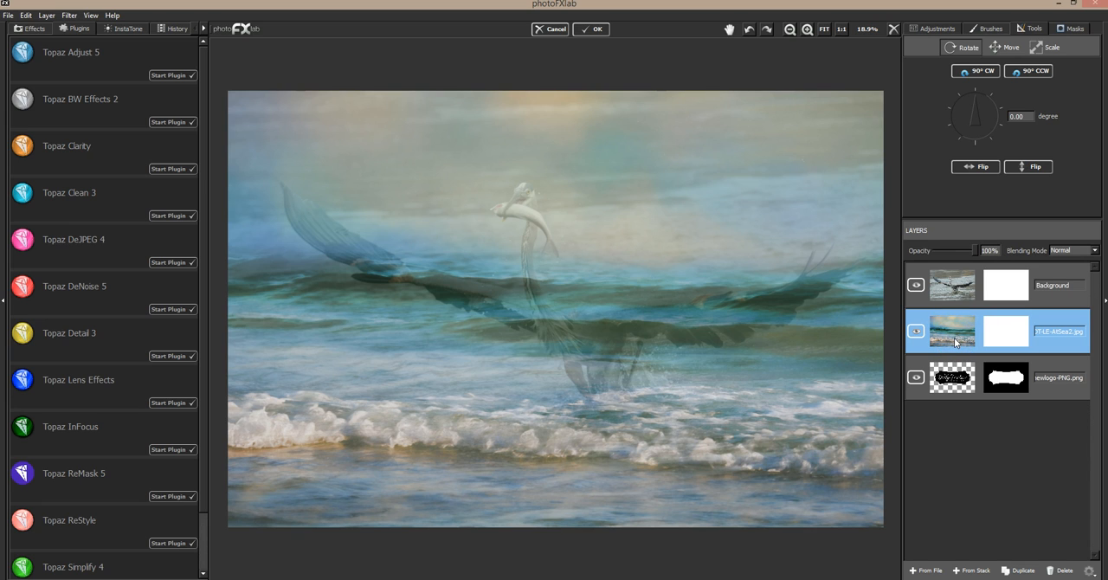
pyautogui.click(984, 167)
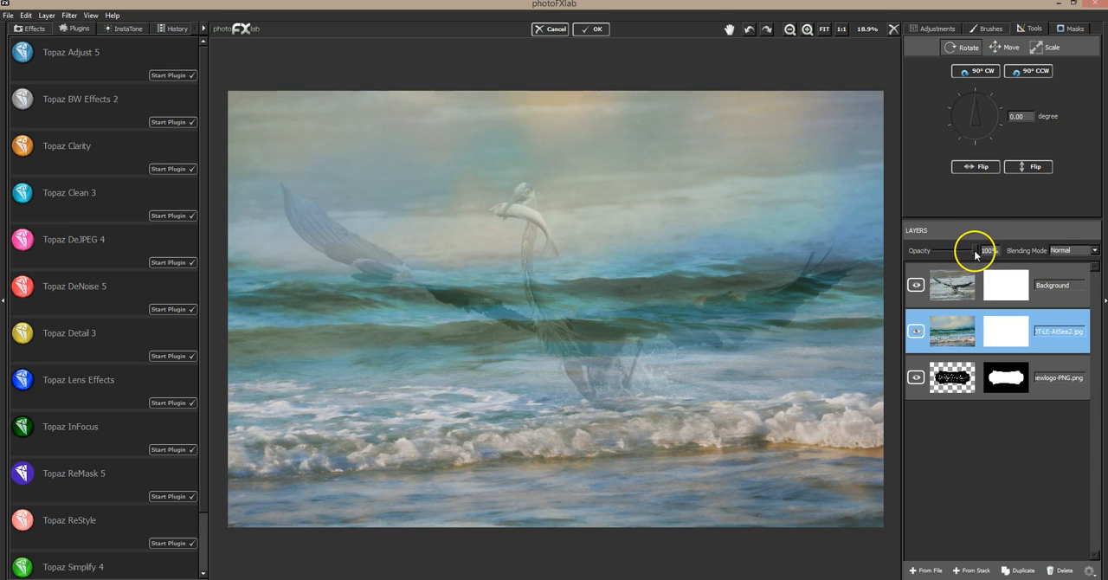
pyautogui.click(996, 268)
pyautogui.moveTo(950, 252); pyautogui.dragTo(1008, 245)
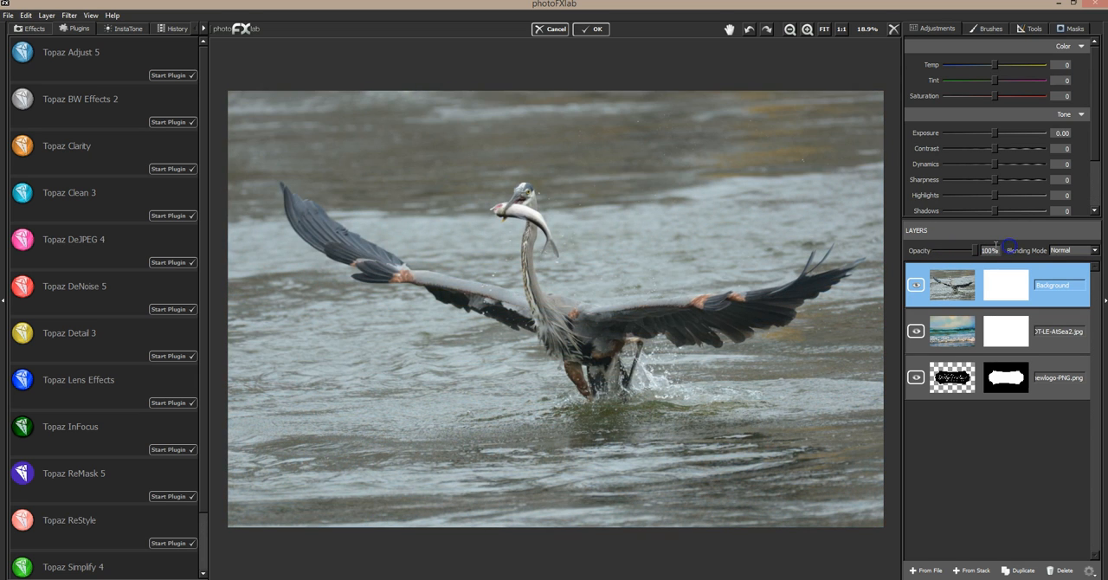
# Mask out the water surrounding the heron on the Background layer using brush value 0, size 0.46 and flow 1.00.
pyautogui.click(1074, 28)
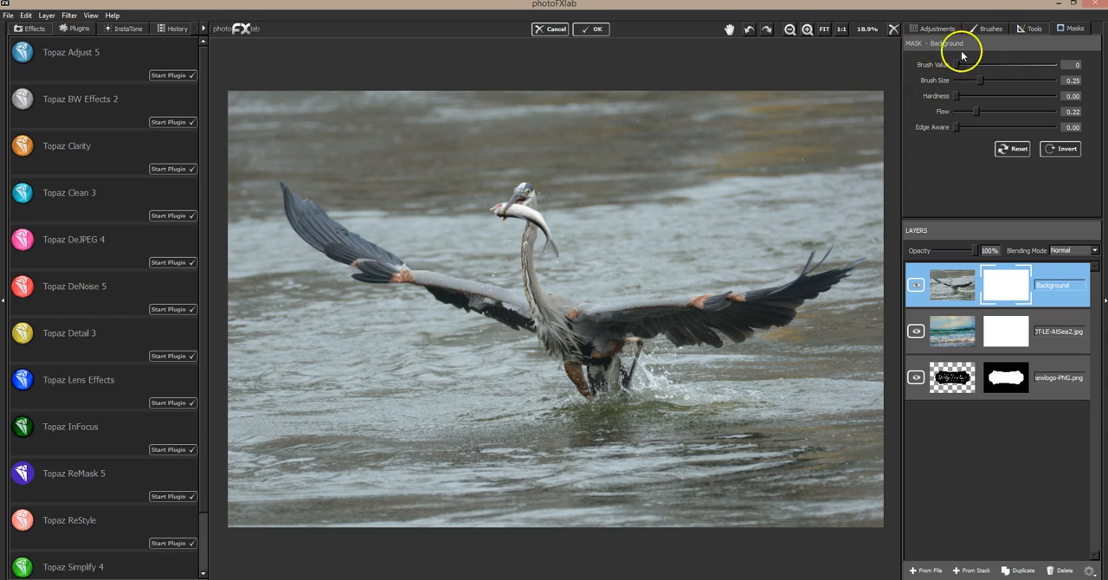
pyautogui.moveTo(984, 112); pyautogui.dragTo(1055, 110)
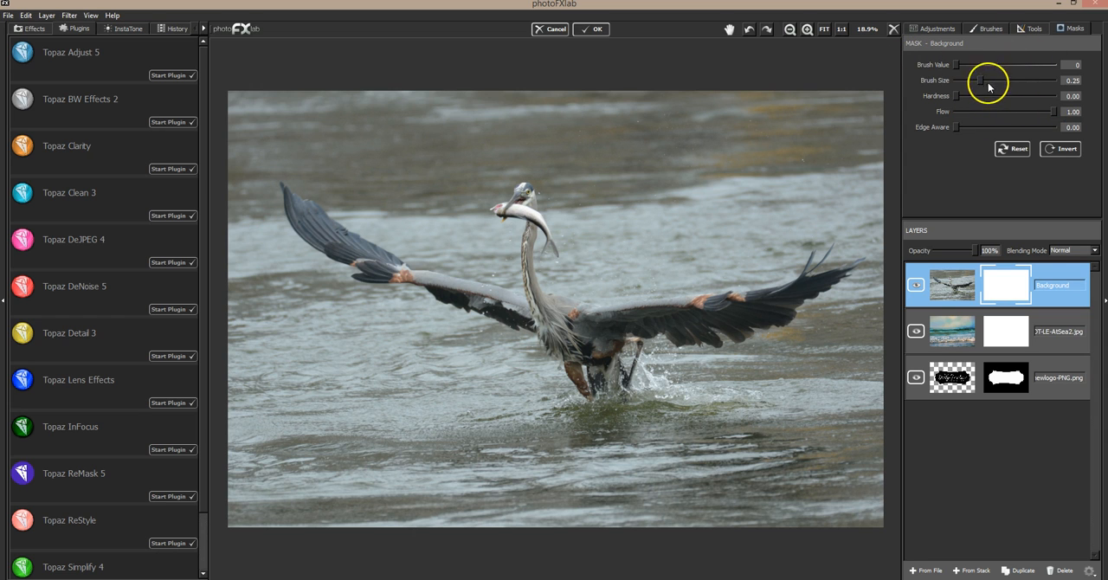
pyautogui.moveTo(983, 80); pyautogui.dragTo(1002, 80)
pyautogui.moveTo(810, 112)
pyautogui.mouseDown()
pyautogui.moveTo(819, 141)
pyautogui.moveTo(627, 109)
pyautogui.moveTo(302, 101)
pyautogui.moveTo(243, 113)
pyautogui.moveTo(219, 292)
pyautogui.moveTo(233, 265)
pyautogui.moveTo(225, 173)
pyautogui.moveTo(258, 438)
pyautogui.moveTo(280, 397)
pyautogui.moveTo(281, 535)
pyautogui.moveTo(246, 501)
pyautogui.moveTo(477, 515)
pyautogui.moveTo(391, 461)
pyautogui.moveTo(321, 376)
pyautogui.moveTo(327, 350)
pyautogui.moveTo(464, 425)
pyautogui.moveTo(534, 480)
pyautogui.moveTo(561, 484)
pyautogui.moveTo(514, 477)
pyautogui.moveTo(545, 451)
pyautogui.moveTo(820, 434)
pyautogui.moveTo(553, 484)
pyautogui.moveTo(795, 493)
pyautogui.moveTo(786, 496)
pyautogui.moveTo(835, 475)
pyautogui.moveTo(715, 419)
pyautogui.moveTo(878, 380)
pyautogui.moveTo(881, 332)
pyautogui.mouseUp()
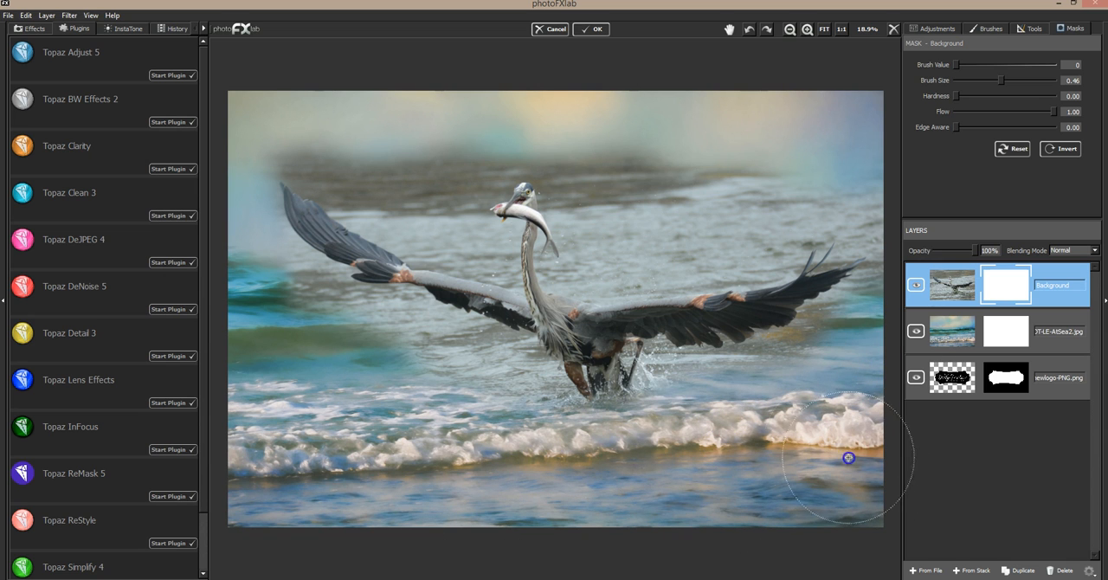
pyautogui.moveTo(879, 524)
pyautogui.mouseDown()
pyautogui.moveTo(208, 469)
pyautogui.moveTo(311, 359)
pyautogui.moveTo(407, 359)
pyautogui.moveTo(511, 393)
pyautogui.moveTo(282, 291)
pyautogui.moveTo(279, 264)
pyautogui.mouseUp()
pyautogui.moveTo(299, 118)
pyautogui.mouseDown()
pyautogui.moveTo(432, 197)
pyautogui.moveTo(324, 134)
pyautogui.mouseUp()
pyautogui.moveTo(432, 130)
pyautogui.mouseDown()
pyautogui.moveTo(510, 118)
pyautogui.moveTo(640, 191)
pyautogui.moveTo(614, 187)
pyautogui.moveTo(641, 161)
pyautogui.moveTo(730, 202)
pyautogui.moveTo(854, 192)
pyautogui.moveTo(713, 194)
pyautogui.moveTo(681, 245)
pyautogui.moveTo(745, 225)
pyautogui.mouseUp()
# Mask out the remaining water close to the heron's head, wings and legs with a brush size of 0.15.
pyautogui.click(972, 86)
pyautogui.click(507, 163)
pyautogui.moveTo(493, 179)
pyautogui.mouseDown()
pyautogui.moveTo(546, 170)
pyautogui.moveTo(561, 181)
pyautogui.moveTo(520, 165)
pyautogui.moveTo(553, 193)
pyautogui.mouseUp()
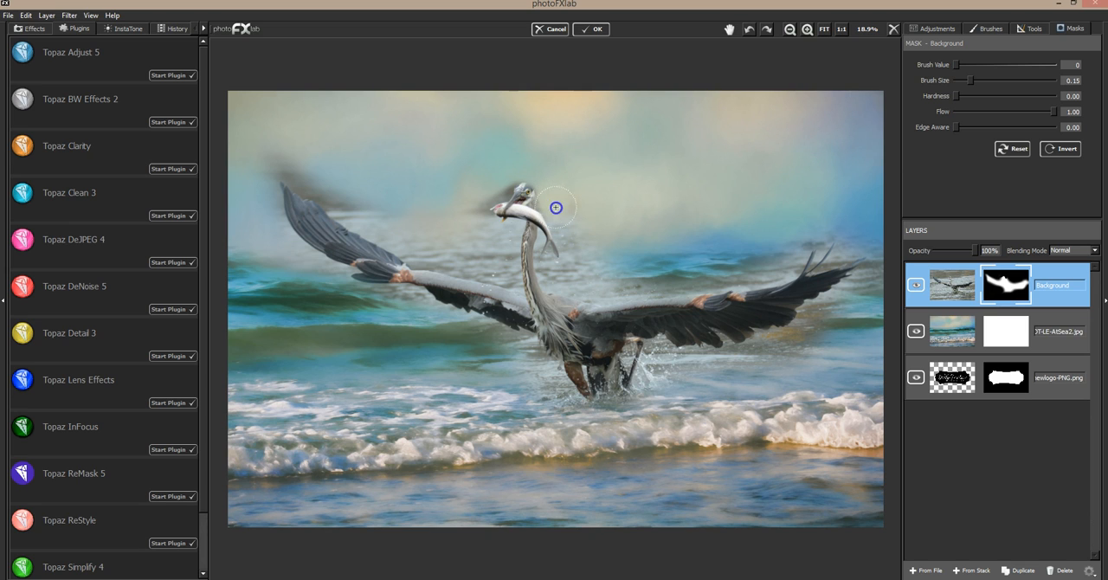
pyautogui.moveTo(591, 253)
pyautogui.mouseDown()
pyautogui.moveTo(552, 274)
pyautogui.moveTo(561, 285)
pyautogui.moveTo(555, 277)
pyautogui.moveTo(609, 283)
pyautogui.moveTo(553, 281)
pyautogui.moveTo(625, 289)
pyautogui.moveTo(749, 273)
pyautogui.moveTo(795, 253)
pyautogui.moveTo(770, 270)
pyautogui.moveTo(808, 227)
pyautogui.moveTo(603, 270)
pyautogui.mouseUp()
pyautogui.moveTo(826, 207)
pyautogui.mouseDown()
pyautogui.moveTo(859, 215)
pyautogui.moveTo(846, 249)
pyautogui.moveTo(877, 246)
pyautogui.moveTo(871, 290)
pyautogui.moveTo(883, 263)
pyautogui.moveTo(801, 342)
pyautogui.moveTo(846, 299)
pyautogui.moveTo(759, 352)
pyautogui.moveTo(696, 373)
pyautogui.moveTo(685, 367)
pyautogui.moveTo(732, 355)
pyautogui.moveTo(659, 367)
pyautogui.moveTo(648, 397)
pyautogui.mouseUp()
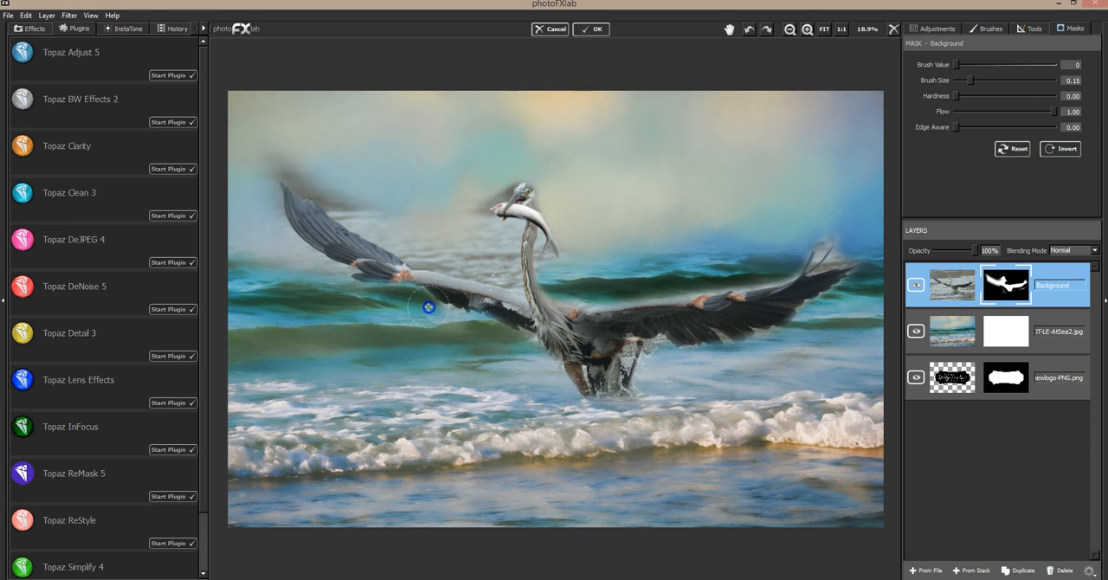
pyautogui.moveTo(257, 191)
pyautogui.mouseDown()
pyautogui.moveTo(333, 289)
pyautogui.moveTo(299, 261)
pyautogui.moveTo(336, 278)
pyautogui.moveTo(277, 161)
pyautogui.moveTo(277, 180)
pyautogui.moveTo(265, 163)
pyautogui.moveTo(409, 233)
pyautogui.moveTo(332, 196)
pyautogui.moveTo(422, 256)
pyautogui.moveTo(413, 250)
pyautogui.moveTo(496, 259)
pyautogui.mouseUp()
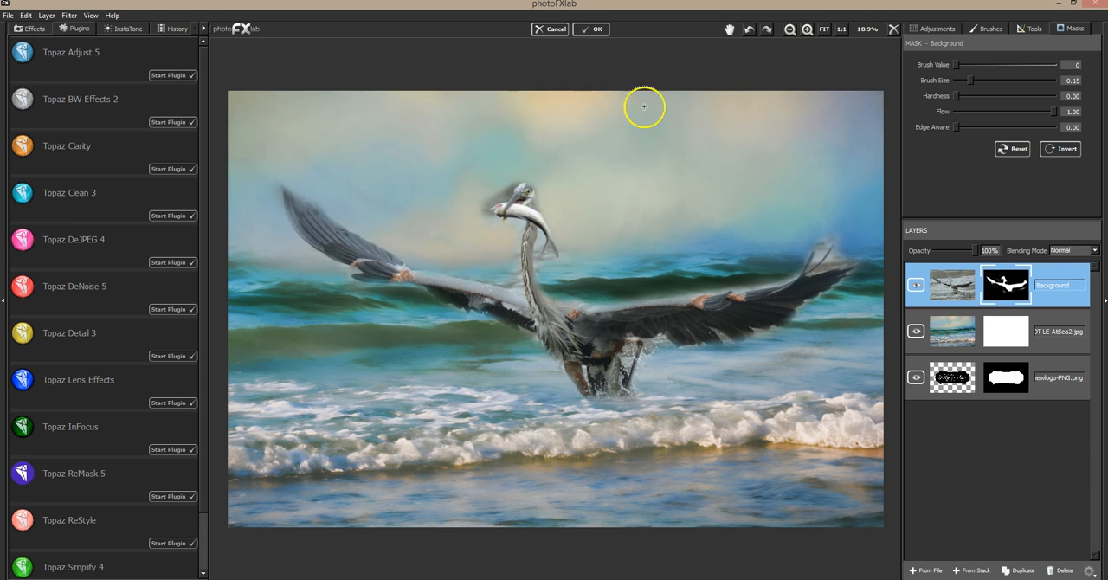
# Refine the mask edges around the fish, neck and both wing tips with a brush size of 0.06.
pyautogui.moveTo(969, 80); pyautogui.dragTo(961, 80)
pyautogui.moveTo(520, 190); pyautogui.dragTo(506, 188)
pyautogui.moveTo(538, 260)
pyautogui.mouseDown()
pyautogui.moveTo(552, 275)
pyautogui.moveTo(566, 253)
pyautogui.mouseUp()
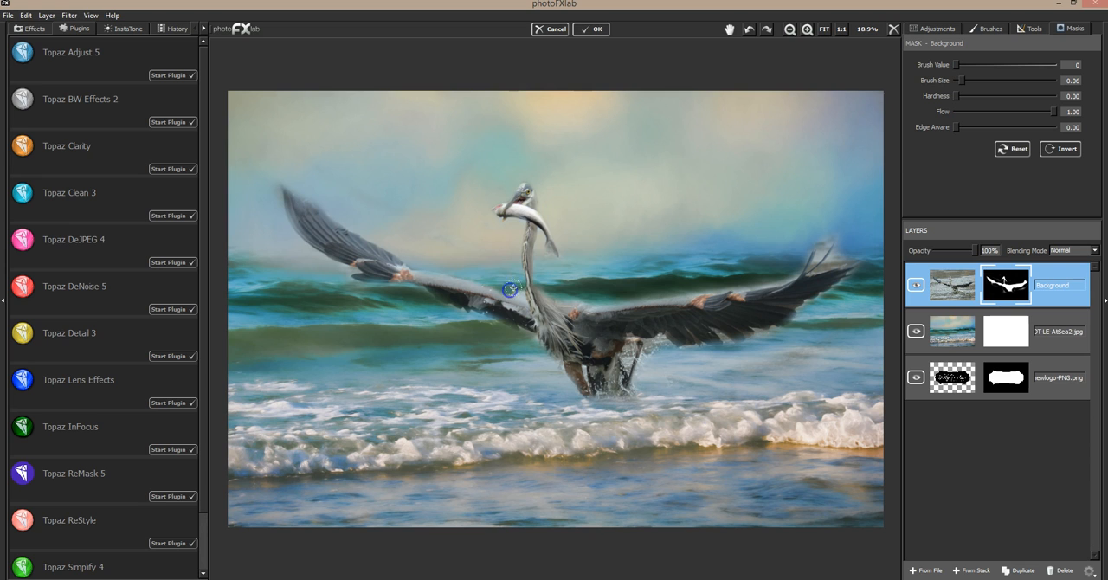
pyautogui.moveTo(556, 291)
pyautogui.mouseDown()
pyautogui.moveTo(571, 293)
pyautogui.moveTo(551, 282)
pyautogui.moveTo(554, 292)
pyautogui.moveTo(614, 295)
pyautogui.mouseUp()
pyautogui.moveTo(825, 241); pyautogui.dragTo(830, 232)
pyautogui.moveTo(817, 258); pyautogui.dragTo(850, 232)
pyautogui.moveTo(829, 262)
pyautogui.mouseDown()
pyautogui.moveTo(849, 246)
pyautogui.moveTo(831, 262)
pyautogui.mouseUp()
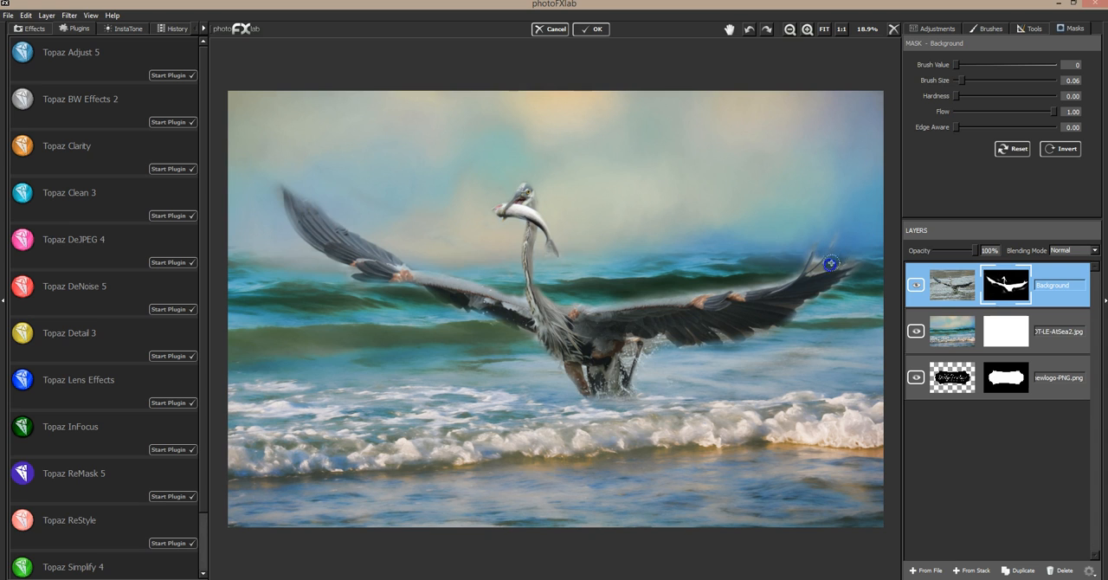
pyautogui.moveTo(279, 211); pyautogui.dragTo(280, 208)
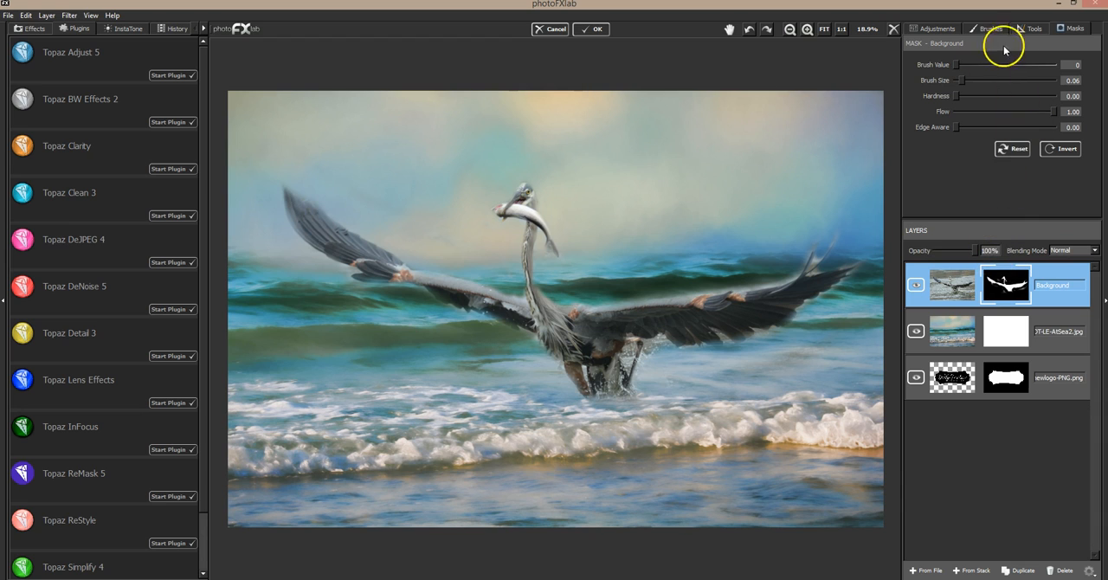
# Softly paint the original photo back around the heron's head and wings using brush value 255, size 0.84 and flow 0.11.
pyautogui.moveTo(1042, 73); pyautogui.dragTo(1049, 70)
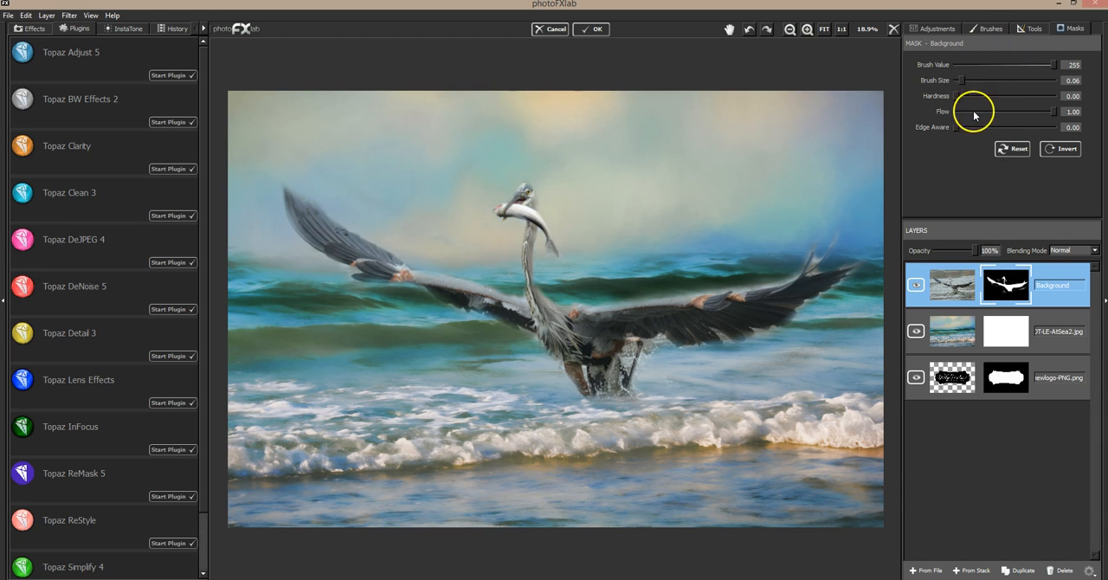
pyautogui.moveTo(968, 110)
pyautogui.mouseDown()
pyautogui.moveTo(993, 79)
pyautogui.moveTo(1038, 84)
pyautogui.mouseUp()
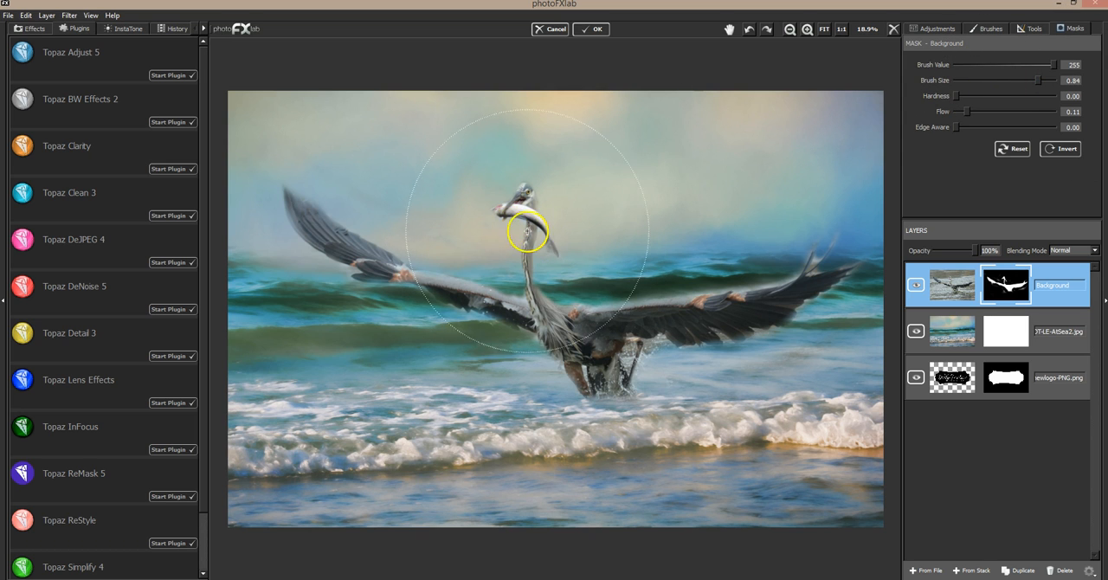
pyautogui.moveTo(508, 222)
pyautogui.mouseDown()
pyautogui.moveTo(574, 270)
pyautogui.moveTo(622, 258)
pyautogui.moveTo(618, 244)
pyautogui.moveTo(705, 247)
pyautogui.mouseUp()
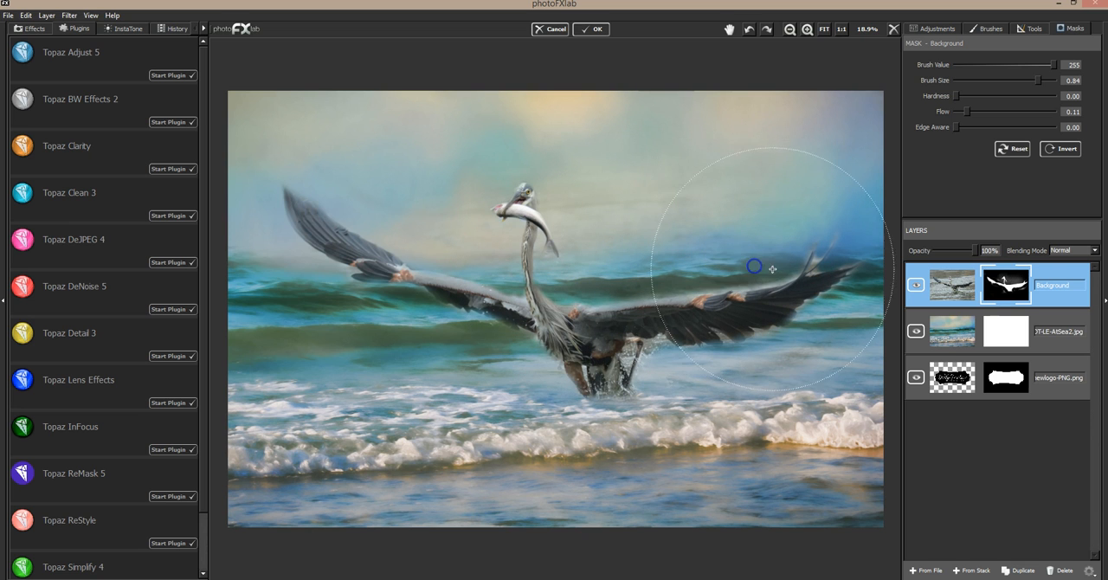
pyautogui.moveTo(485, 235)
pyautogui.mouseDown()
pyautogui.moveTo(411, 242)
pyautogui.moveTo(330, 207)
pyautogui.moveTo(289, 216)
pyautogui.moveTo(394, 198)
pyautogui.moveTo(548, 215)
pyautogui.moveTo(722, 305)
pyautogui.moveTo(775, 295)
pyautogui.mouseUp()
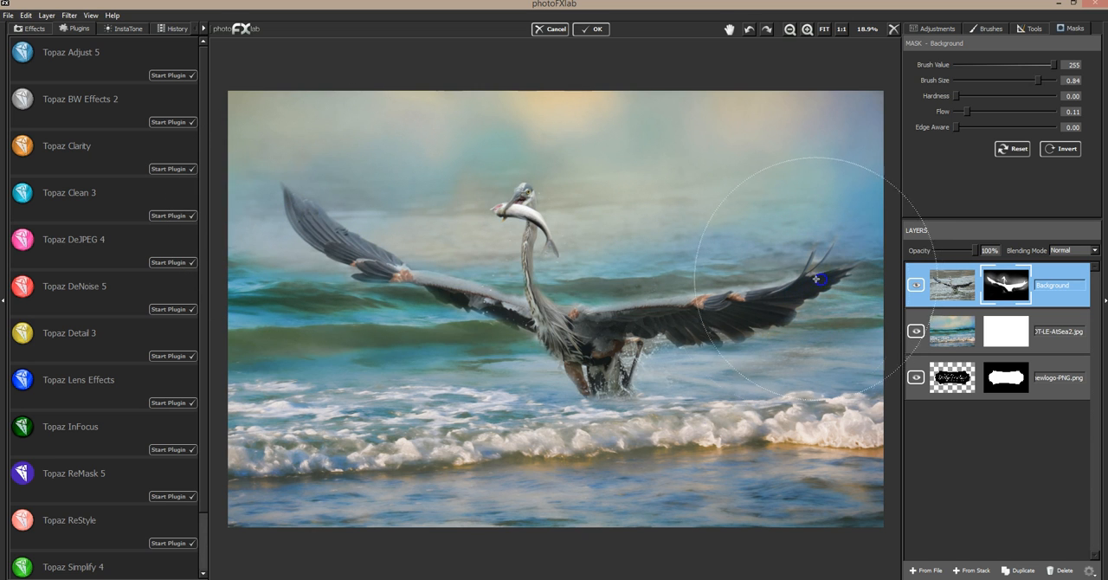
pyautogui.click(558, 183)
# Softly fade the original water above and between the heron's head and wings using brush value 0 and size 0.39.
pyautogui.click(955, 65)
pyautogui.click(995, 82)
pyautogui.moveTo(766, 113); pyautogui.dragTo(603, 216)
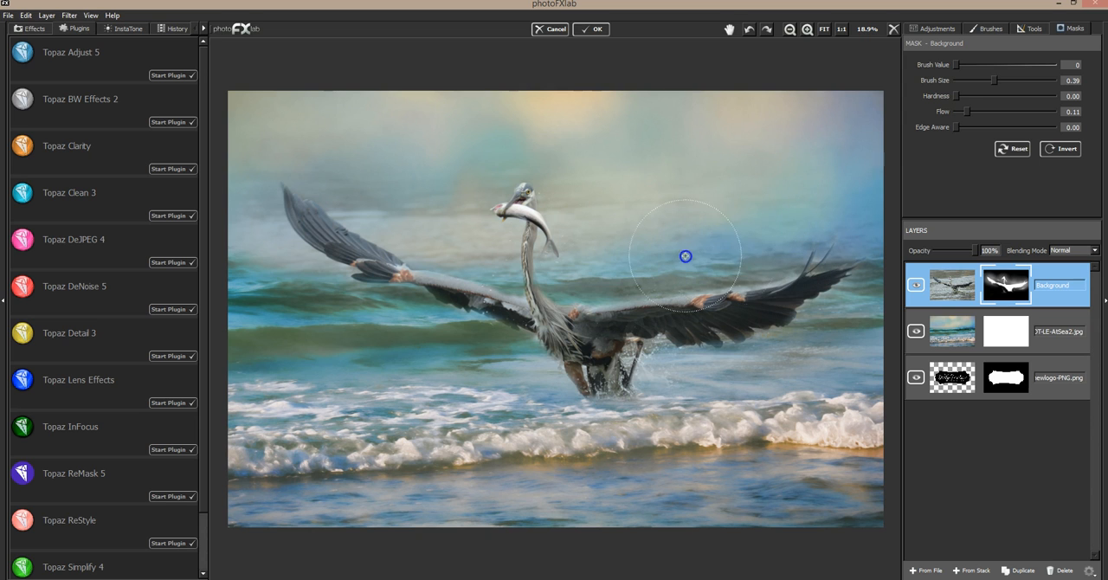
pyautogui.click(625, 233)
pyautogui.moveTo(624, 233); pyautogui.dragTo(593, 224)
pyautogui.moveTo(477, 148); pyautogui.dragTo(462, 187)
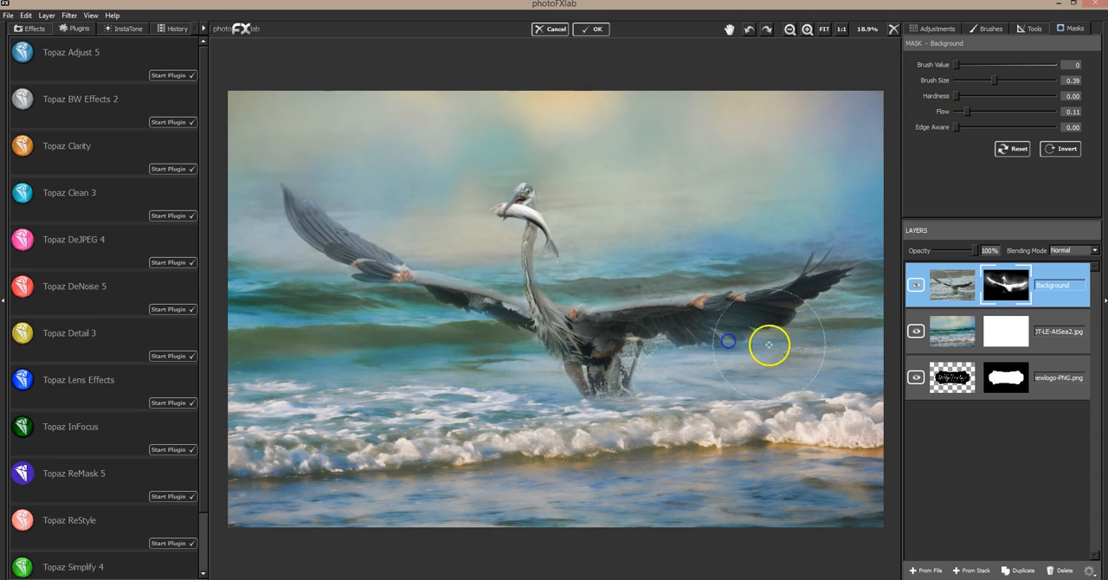
# Paint back the heron's body, wings, neck and leg splash using brush value 255 and size 0.39.
pyautogui.click(1055, 65)
pyautogui.moveTo(634, 336)
pyautogui.mouseDown()
pyautogui.moveTo(686, 342)
pyautogui.moveTo(713, 327)
pyautogui.moveTo(733, 345)
pyautogui.moveTo(787, 297)
pyautogui.moveTo(755, 303)
pyautogui.mouseUp()
pyautogui.moveTo(523, 217)
pyautogui.mouseDown()
pyautogui.moveTo(505, 237)
pyautogui.moveTo(524, 303)
pyautogui.moveTo(546, 247)
pyautogui.moveTo(554, 255)
pyautogui.moveTo(550, 238)
pyautogui.moveTo(468, 249)
pyautogui.moveTo(485, 235)
pyautogui.mouseUp()
pyautogui.moveTo(415, 217)
pyautogui.mouseDown()
pyautogui.moveTo(287, 196)
pyautogui.moveTo(330, 231)
pyautogui.moveTo(486, 305)
pyautogui.moveTo(359, 265)
pyautogui.moveTo(407, 309)
pyautogui.moveTo(506, 298)
pyautogui.moveTo(537, 326)
pyautogui.moveTo(353, 263)
pyautogui.moveTo(296, 210)
pyautogui.moveTo(502, 316)
pyautogui.moveTo(612, 329)
pyautogui.moveTo(540, 364)
pyautogui.moveTo(594, 371)
pyautogui.moveTo(661, 359)
pyautogui.moveTo(720, 315)
pyautogui.moveTo(745, 320)
pyautogui.moveTo(740, 327)
pyautogui.moveTo(804, 302)
pyautogui.moveTo(770, 314)
pyautogui.moveTo(782, 290)
pyautogui.mouseUp()
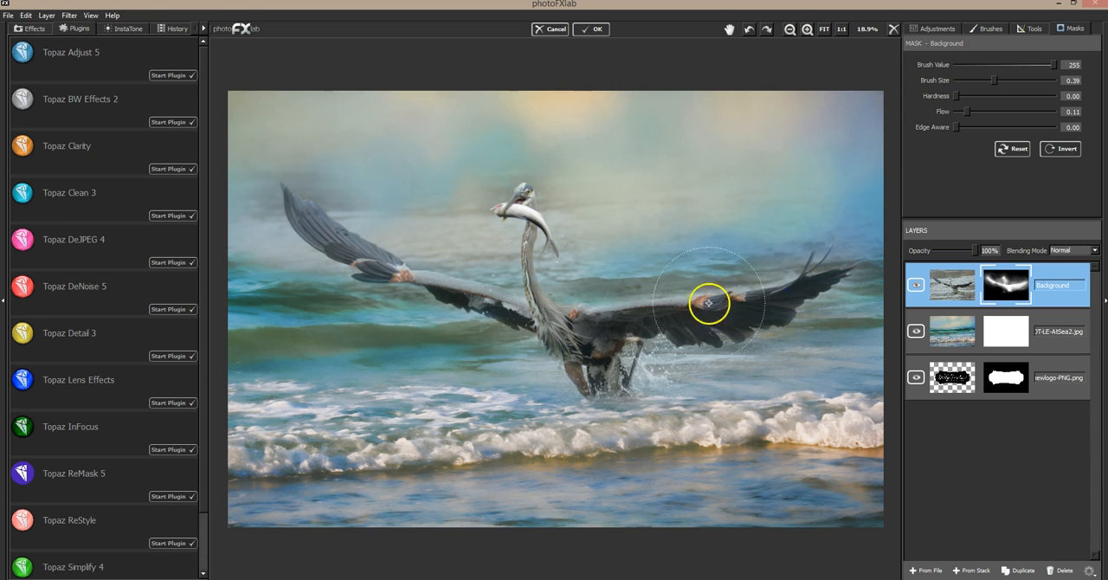
# Fade the leftover halo around the heron's head, neck and wings using brush value 0 and size 0.17.
pyautogui.click(970, 65)
pyautogui.click(971, 81)
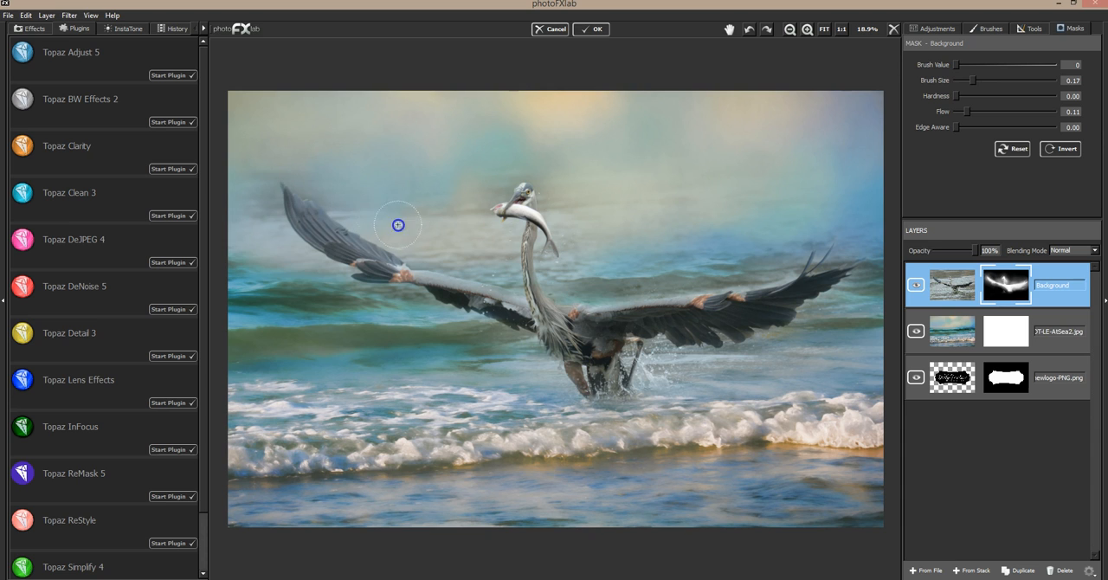
pyautogui.moveTo(472, 175); pyautogui.dragTo(469, 214)
pyautogui.moveTo(430, 262)
pyautogui.mouseDown()
pyautogui.moveTo(307, 188)
pyautogui.moveTo(272, 200)
pyautogui.moveTo(277, 221)
pyautogui.moveTo(272, 206)
pyautogui.moveTo(308, 279)
pyautogui.mouseUp()
pyautogui.moveTo(473, 206); pyautogui.dragTo(505, 170)
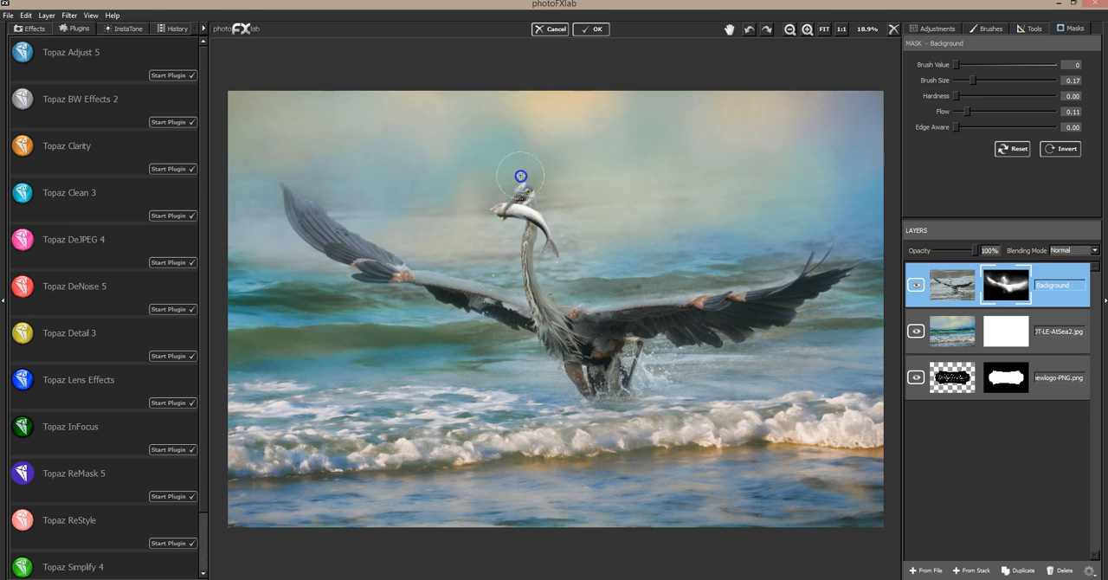
pyautogui.moveTo(546, 200)
pyautogui.mouseDown()
pyautogui.moveTo(493, 217)
pyautogui.moveTo(503, 247)
pyautogui.moveTo(521, 233)
pyautogui.moveTo(514, 272)
pyautogui.mouseUp()
pyautogui.moveTo(597, 286)
pyautogui.mouseDown()
pyautogui.moveTo(696, 283)
pyautogui.moveTo(787, 256)
pyautogui.moveTo(612, 288)
pyautogui.moveTo(655, 286)
pyautogui.mouseUp()
pyautogui.moveTo(752, 277)
pyautogui.mouseDown()
pyautogui.moveTo(832, 228)
pyautogui.moveTo(848, 234)
pyautogui.moveTo(796, 272)
pyautogui.moveTo(823, 256)
pyautogui.moveTo(845, 262)
pyautogui.moveTo(837, 279)
pyautogui.moveTo(860, 276)
pyautogui.moveTo(820, 308)
pyautogui.moveTo(843, 295)
pyautogui.mouseUp()
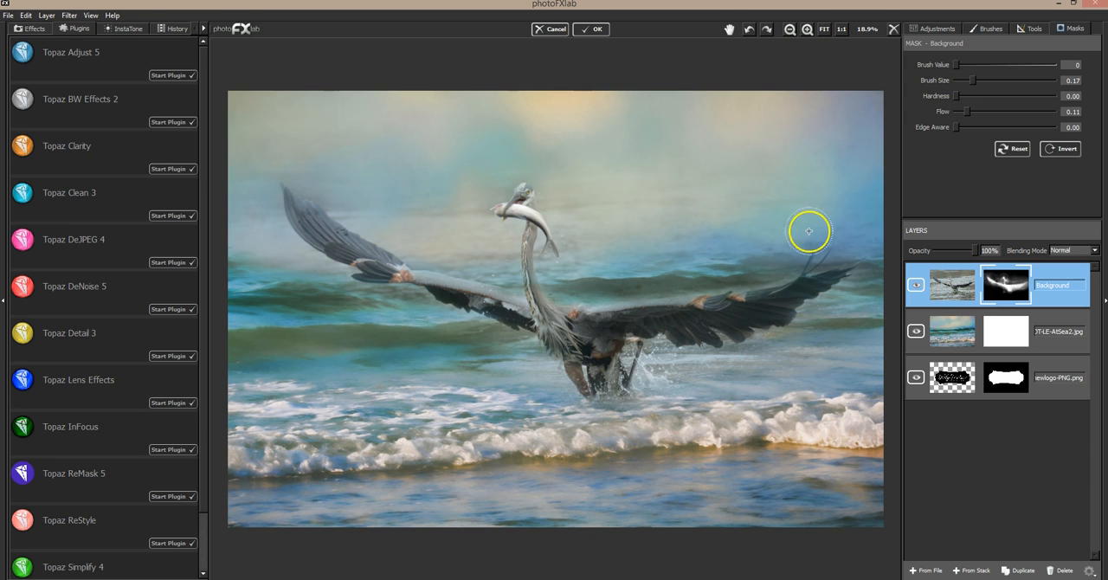
pyautogui.moveTo(397, 231); pyautogui.dragTo(308, 178)
pyautogui.moveTo(307, 178)
pyautogui.mouseDown()
pyautogui.moveTo(332, 189)
pyautogui.moveTo(296, 182)
pyautogui.moveTo(342, 215)
pyautogui.mouseUp()
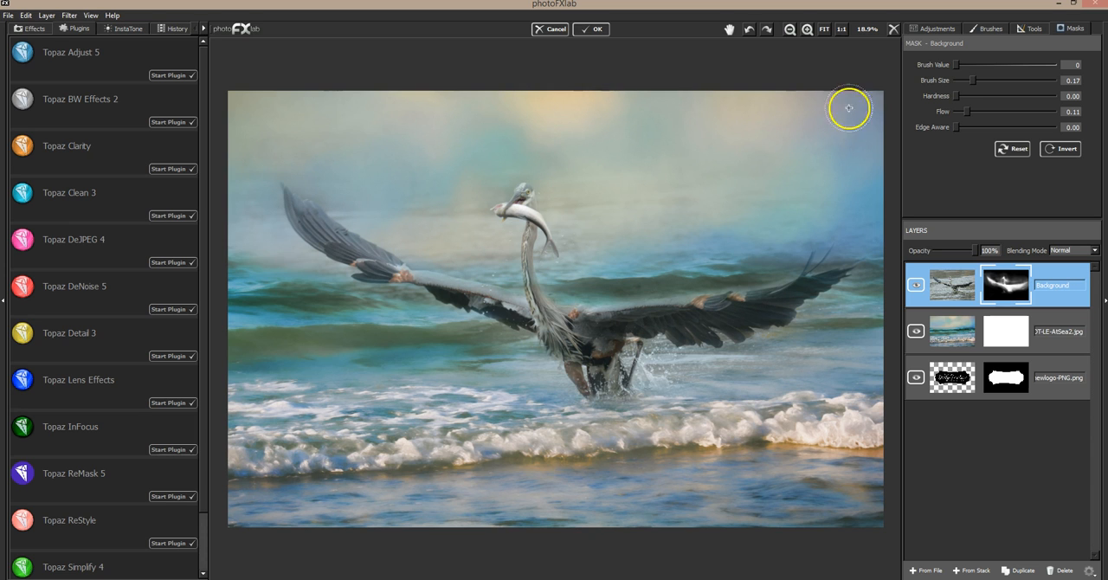
# Restore detail in the heron's head and neck using brush value 255, size 0.04 and flow 0.39.
pyautogui.click(1054, 65)
pyautogui.moveTo(972, 80); pyautogui.dragTo(965, 80)
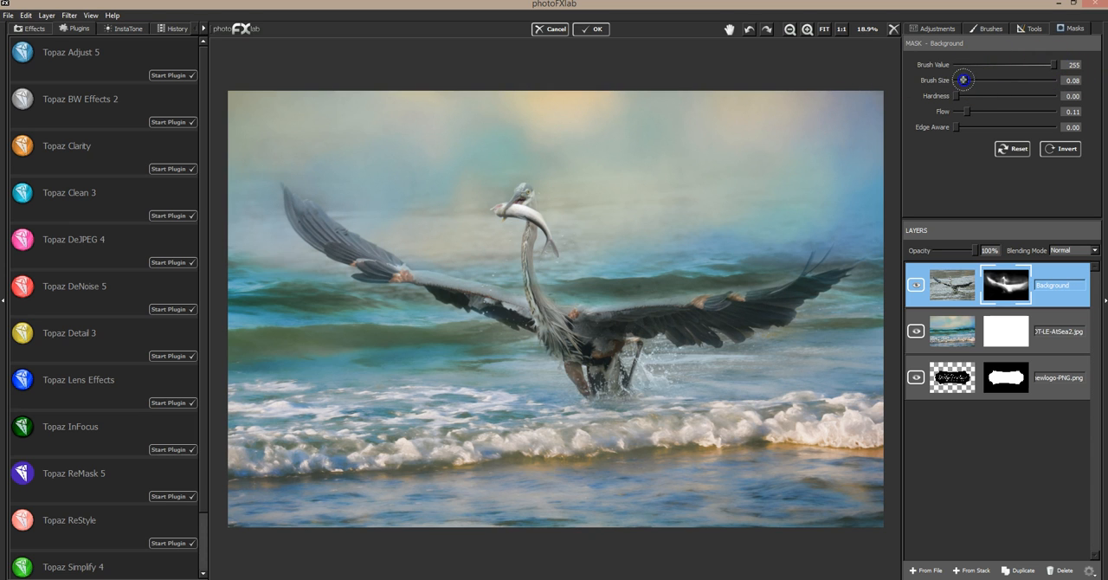
pyautogui.moveTo(995, 113); pyautogui.dragTo(994, 111)
pyautogui.moveTo(523, 195); pyautogui.dragTo(518, 195)
pyautogui.moveTo(529, 249)
pyautogui.mouseDown()
pyautogui.moveTo(534, 222)
pyautogui.moveTo(530, 233)
pyautogui.mouseUp()
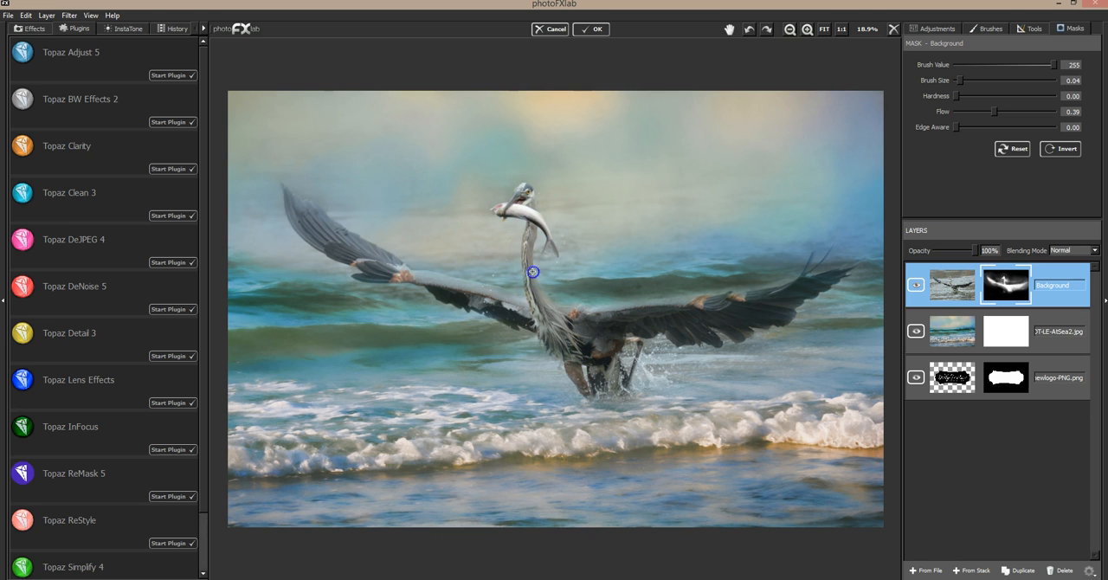
# Paint detail back into the feathers of both heron wings and the body with the same fine mask brush.
pyautogui.moveTo(322, 215)
pyautogui.mouseDown()
pyautogui.moveTo(312, 232)
pyautogui.moveTo(288, 191)
pyautogui.mouseUp()
pyautogui.moveTo(379, 254)
pyautogui.mouseDown()
pyautogui.moveTo(347, 249)
pyautogui.moveTo(393, 273)
pyautogui.mouseUp()
pyautogui.click(310, 217)
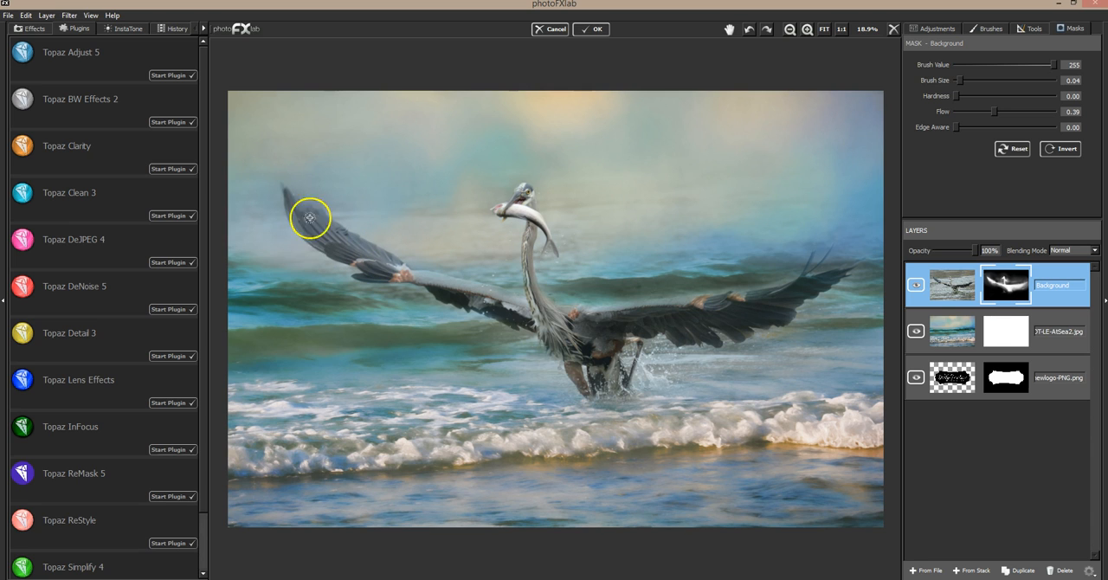
pyautogui.moveTo(303, 225)
pyautogui.mouseDown()
pyautogui.moveTo(301, 210)
pyautogui.moveTo(395, 271)
pyautogui.mouseUp()
pyautogui.click(559, 331)
pyautogui.moveTo(651, 308)
pyautogui.mouseDown()
pyautogui.moveTo(673, 299)
pyautogui.moveTo(638, 302)
pyautogui.moveTo(800, 289)
pyautogui.moveTo(779, 320)
pyautogui.moveTo(753, 323)
pyautogui.moveTo(745, 339)
pyautogui.moveTo(724, 329)
pyautogui.mouseUp()
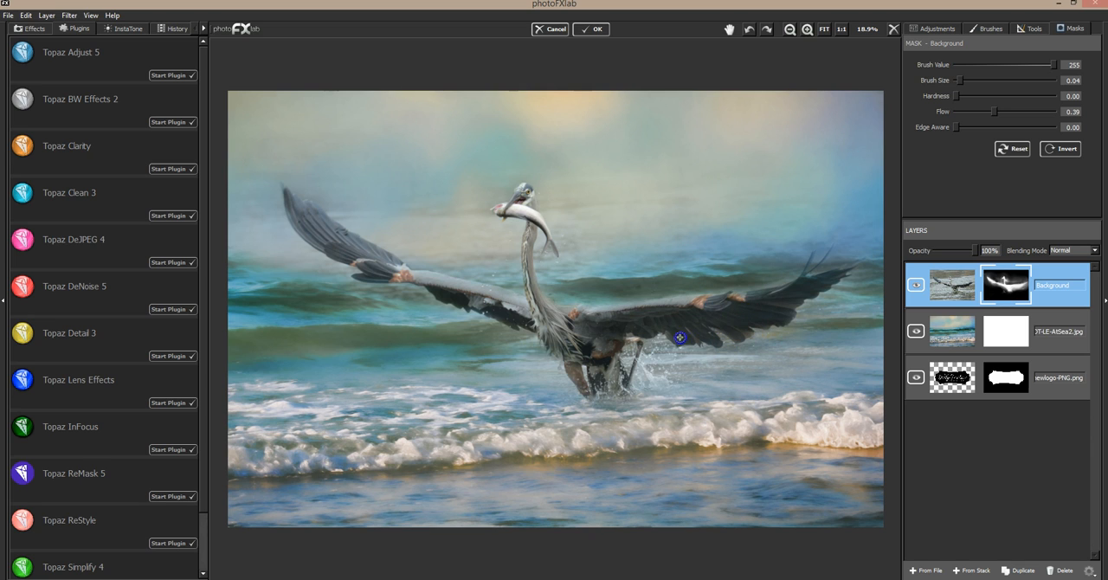
# Restore detail in the heron's legs and neck, and softly blend around its head with brush size 0.30 and flow 0.11.
pyautogui.moveTo(610, 379)
pyautogui.mouseDown()
pyautogui.moveTo(643, 336)
pyautogui.moveTo(621, 399)
pyautogui.moveTo(629, 392)
pyautogui.moveTo(579, 358)
pyautogui.mouseUp()
pyautogui.moveTo(629, 396)
pyautogui.mouseDown()
pyautogui.moveTo(616, 293)
pyautogui.moveTo(494, 307)
pyautogui.moveTo(539, 204)
pyautogui.mouseUp()
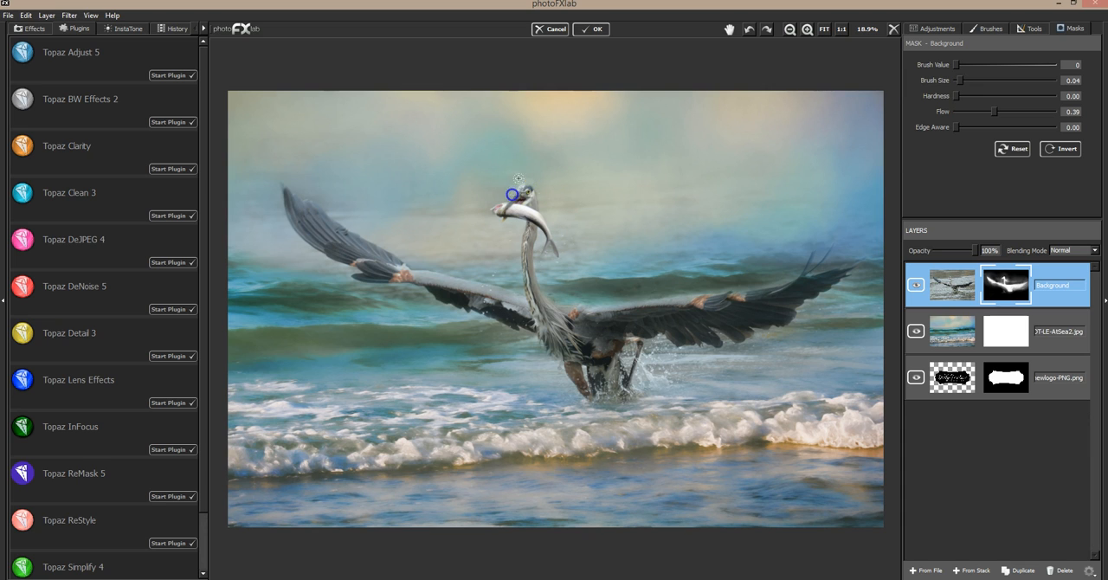
pyautogui.click(974, 112)
pyautogui.click(967, 112)
pyautogui.click(979, 80)
pyautogui.moveTo(979, 80); pyautogui.dragTo(985, 80)
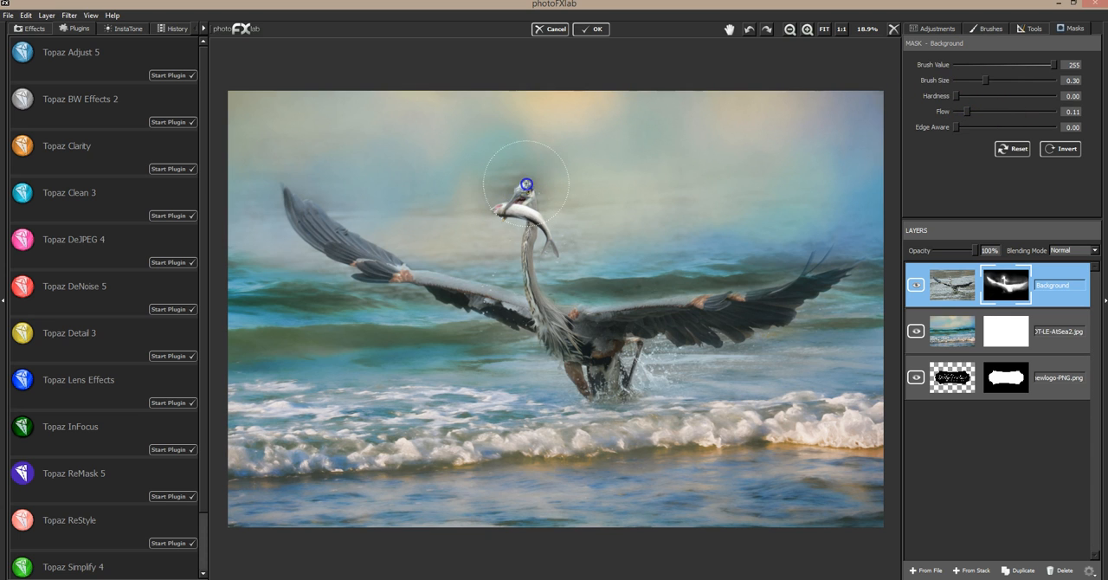
# Fade the halo around the heron's head, fish and neck on the mask using brush value 0, size 0.11 and flow 0.11.
pyautogui.moveTo(975, 64); pyautogui.dragTo(948, 67)
pyautogui.click(967, 82)
pyautogui.moveTo(493, 177)
pyautogui.mouseDown()
pyautogui.moveTo(545, 193)
pyautogui.moveTo(489, 192)
pyautogui.moveTo(558, 216)
pyautogui.mouseUp()
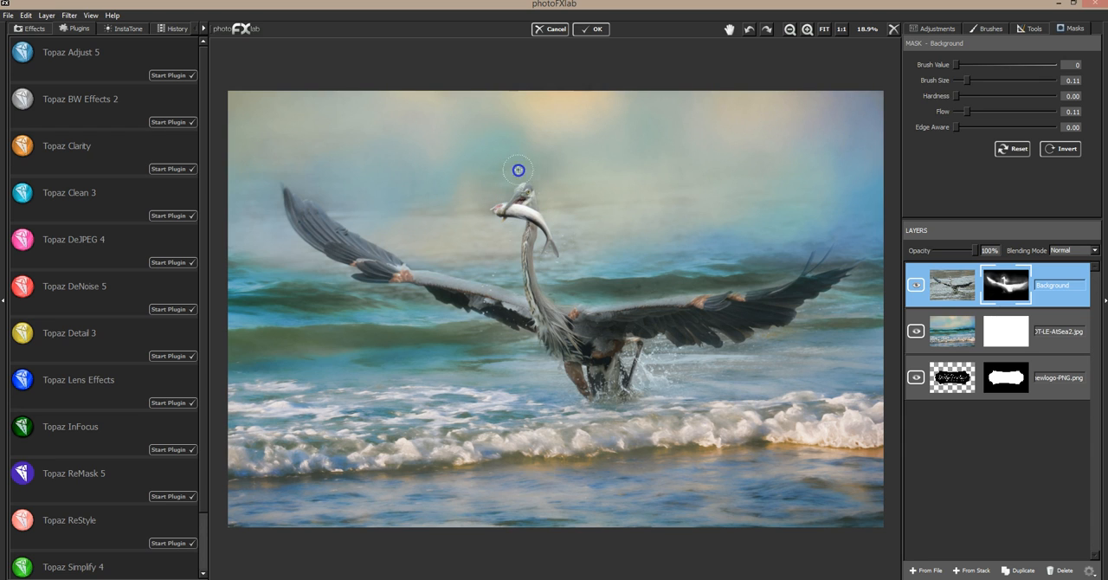
pyautogui.moveTo(494, 206); pyautogui.dragTo(497, 210)
pyautogui.moveTo(511, 253); pyautogui.dragTo(515, 263)
pyautogui.moveTo(568, 247)
pyautogui.mouseDown()
pyautogui.moveTo(570, 260)
pyautogui.moveTo(551, 263)
pyautogui.moveTo(590, 284)
pyautogui.mouseUp()
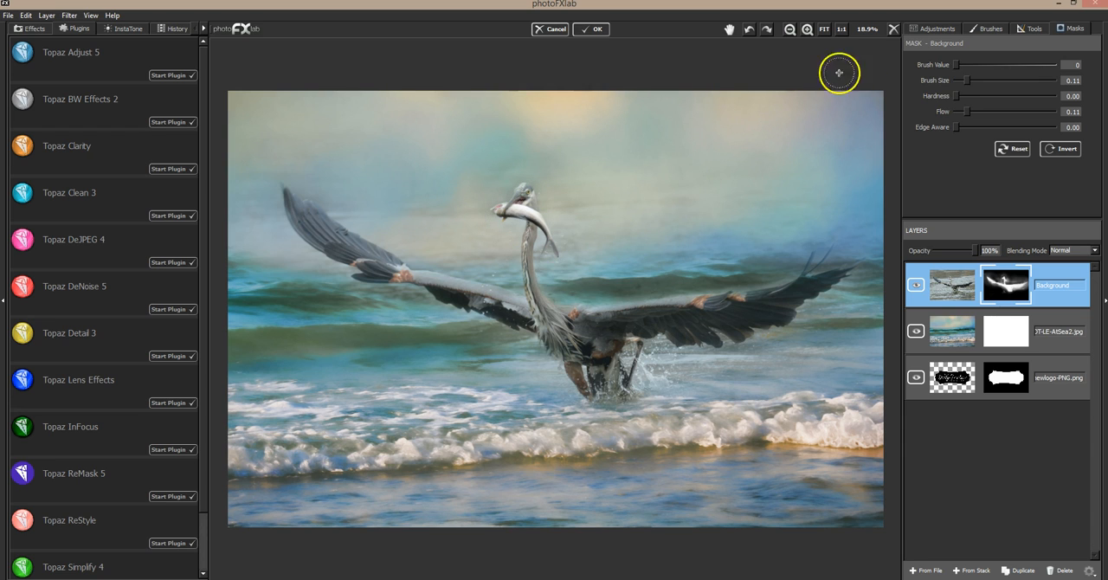
# Paint crisp detail back into the heron's head, beak and fish using brush value 255, size 0.02 and flow 0.54.
pyautogui.click(808, 30)
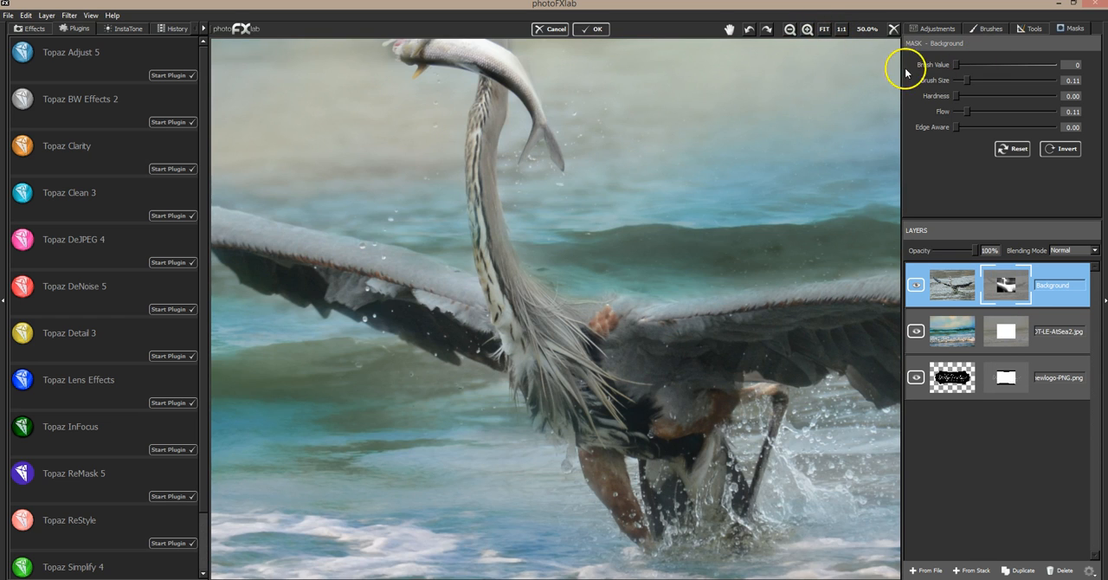
pyautogui.click(736, 30)
pyautogui.moveTo(612, 120); pyautogui.dragTo(697, 251)
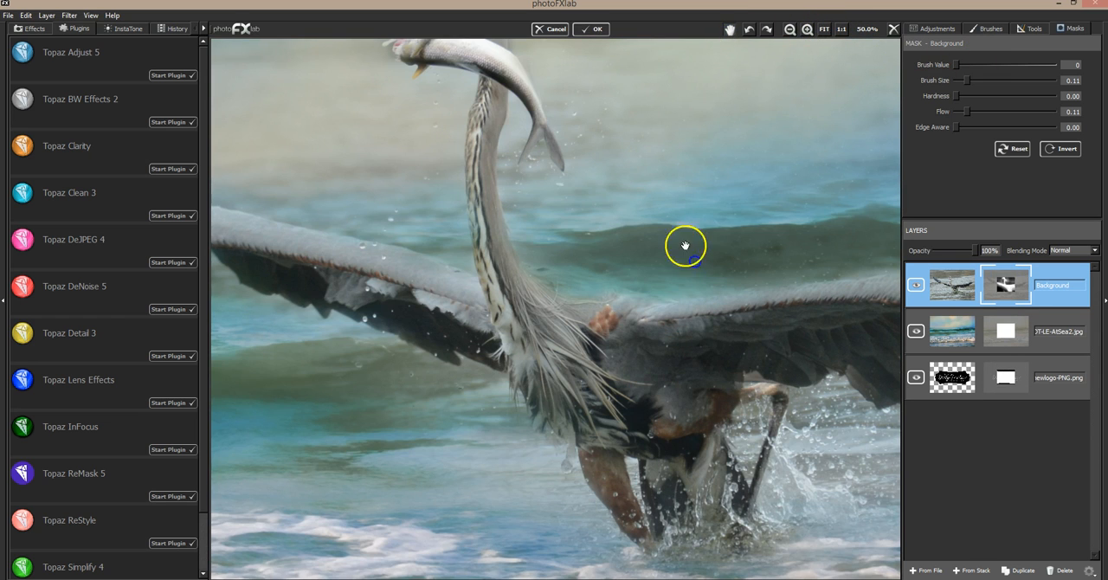
pyautogui.moveTo(956, 65); pyautogui.dragTo(1054, 65)
pyautogui.click(961, 80)
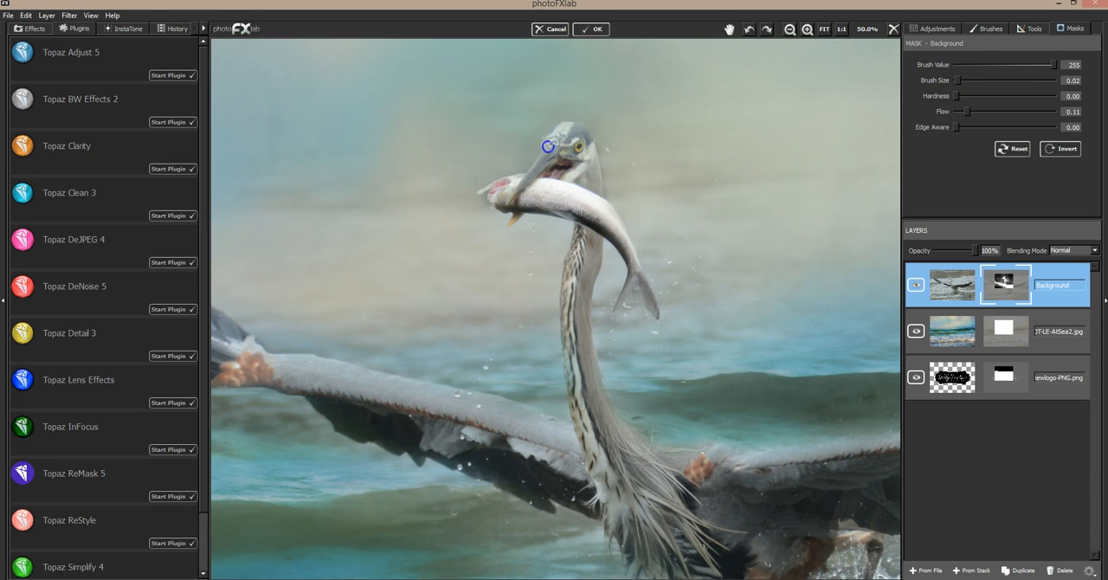
pyautogui.moveTo(968, 112); pyautogui.dragTo(977, 114)
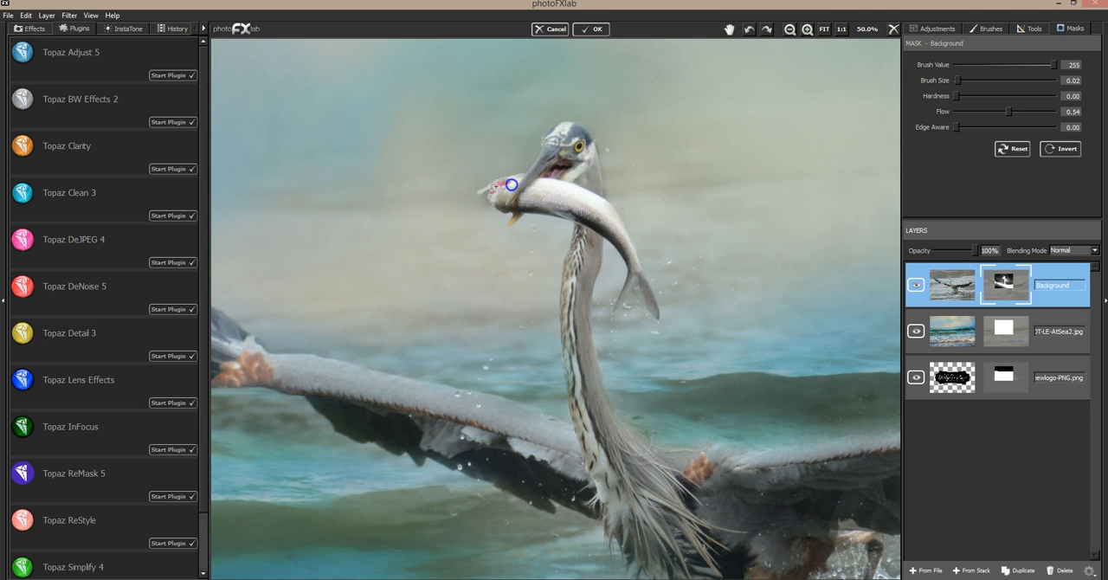
pyautogui.click(488, 181)
pyautogui.click(533, 179)
pyautogui.click(581, 214)
pyautogui.click(561, 156)
pyautogui.click(631, 275)
pyautogui.click(624, 289)
# Mask out the leftover edge behind the heron's head using brush value 0, size 0.02 and flow 0.11.
pyautogui.click(952, 69)
pyautogui.click(959, 80)
pyautogui.moveTo(591, 135); pyautogui.dragTo(604, 167)
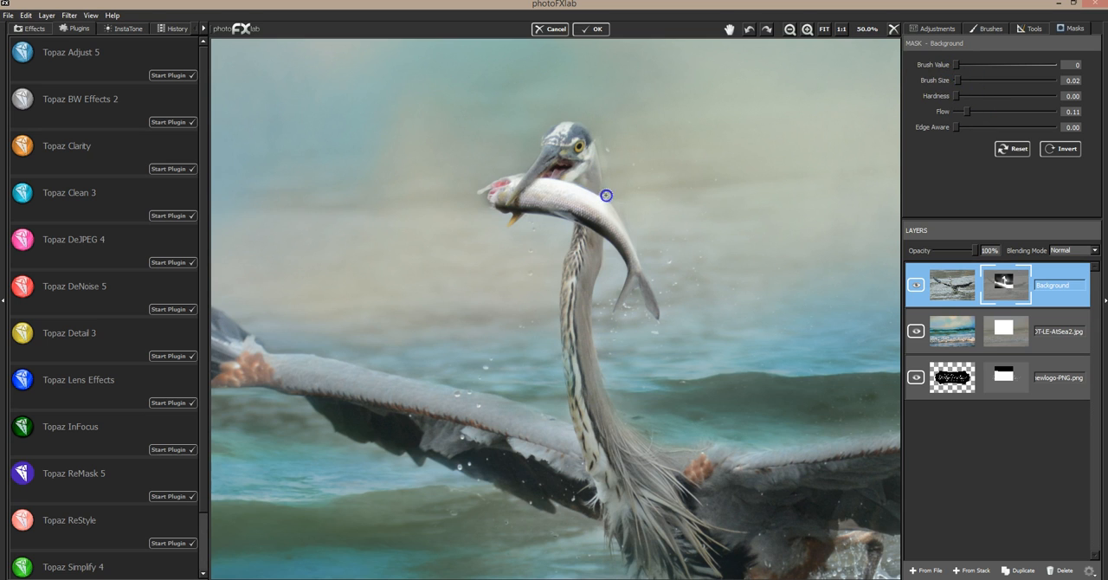
pyautogui.moveTo(596, 125); pyautogui.dragTo(604, 181)
# Softly bring back the water droplets around the head and fish tail using brush value 255, size 0.20 and flow 0.07.
pyautogui.moveTo(956, 79)
pyautogui.mouseDown()
pyautogui.moveTo(976, 80)
pyautogui.moveTo(964, 113)
pyautogui.mouseUp()
pyautogui.moveTo(1051, 65); pyautogui.dragTo(1069, 69)
pyautogui.moveTo(603, 161); pyautogui.dragTo(598, 153)
pyautogui.click(533, 159)
pyautogui.click(496, 218)
pyautogui.click(530, 227)
pyautogui.click(626, 285)
pyautogui.click(633, 302)
pyautogui.click(661, 309)
pyautogui.click(689, 286)
pyautogui.click(664, 306)
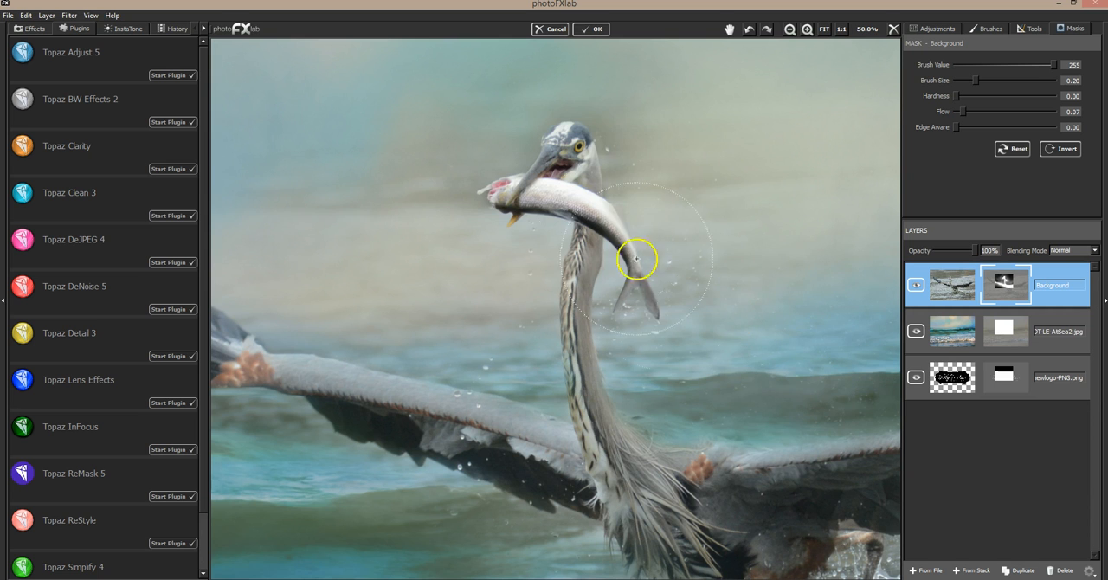
pyautogui.click(409, 355)
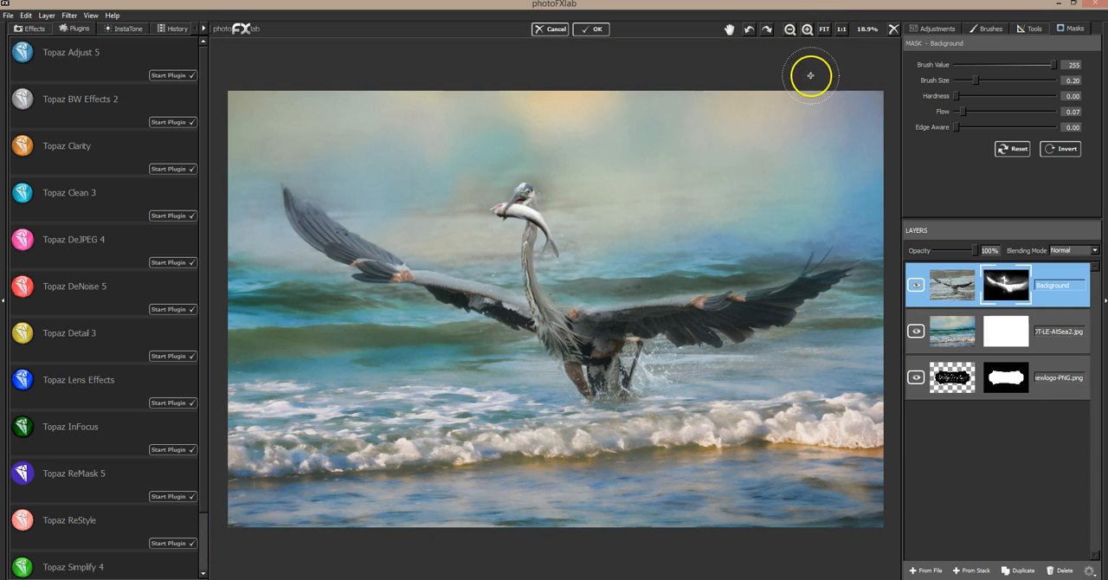
# Fade the haze around the heron's head and beak using brush value 0, size 0.07 and flow 0.07.
pyautogui.click(809, 31)
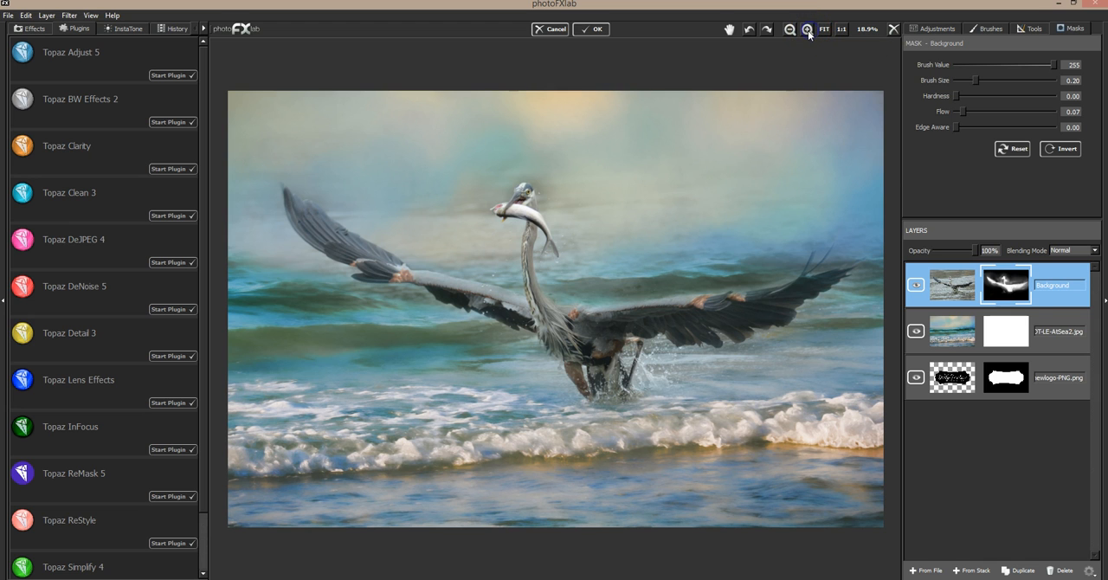
pyautogui.click(810, 32)
pyautogui.moveTo(943, 67); pyautogui.dragTo(955, 69)
pyautogui.click(953, 65)
pyautogui.click(962, 81)
pyautogui.moveTo(532, 99)
pyautogui.mouseDown()
pyautogui.moveTo(521, 81)
pyautogui.moveTo(532, 118)
pyautogui.mouseUp()
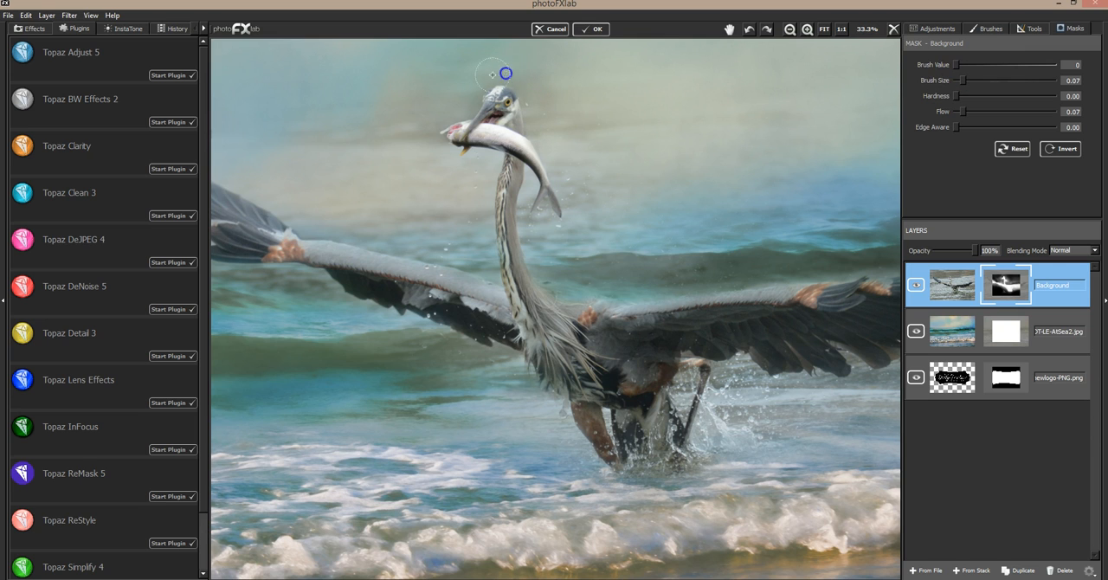
pyautogui.moveTo(470, 109); pyautogui.dragTo(469, 103)
pyautogui.moveTo(534, 89); pyautogui.dragTo(533, 107)
pyautogui.moveTo(533, 125); pyautogui.dragTo(532, 133)
# Fully restore the heron's head, fish and upper neck using brush value 255, size 0.04 and flow 1.00.
pyautogui.moveTo(1005, 64); pyautogui.dragTo(1065, 66)
pyautogui.moveTo(962, 112); pyautogui.dragTo(1056, 114)
pyautogui.moveTo(973, 82); pyautogui.dragTo(958, 80)
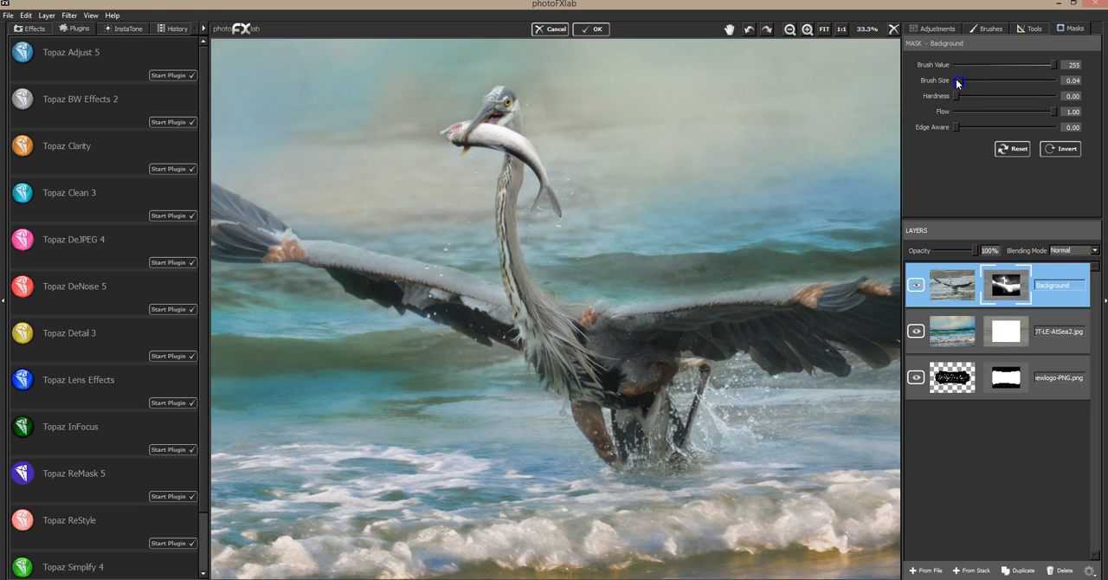
pyautogui.moveTo(493, 98); pyautogui.dragTo(529, 99)
pyautogui.moveTo(489, 119)
pyautogui.mouseDown()
pyautogui.moveTo(458, 134)
pyautogui.moveTo(514, 173)
pyautogui.mouseUp()
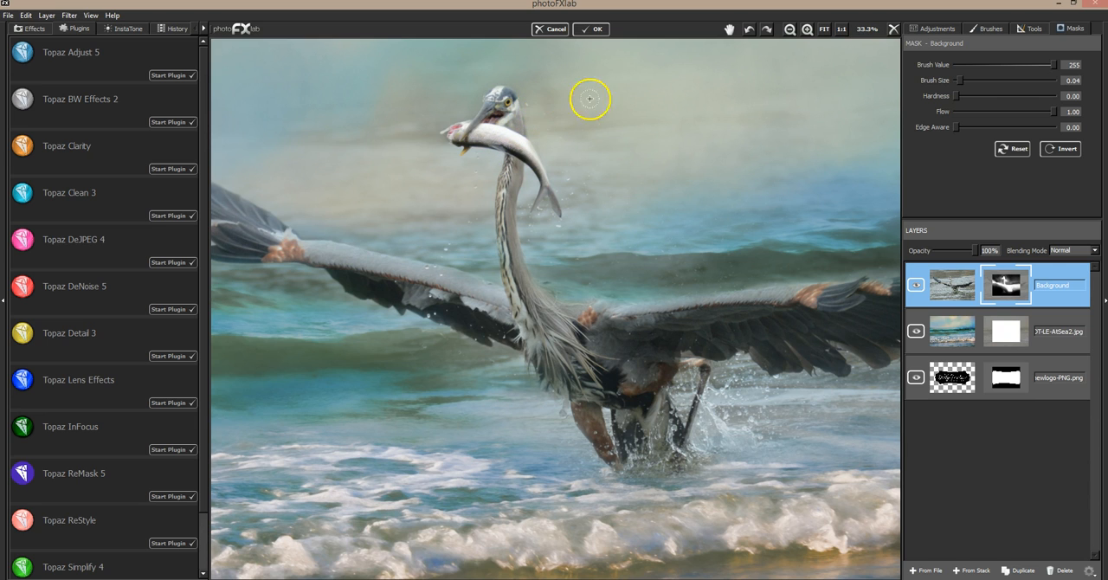
# Gently clean the edges behind the heron's head and along the fish using brush value 0 and flow 0.05.
pyautogui.moveTo(967, 65); pyautogui.dragTo(953, 65)
pyautogui.click(961, 111)
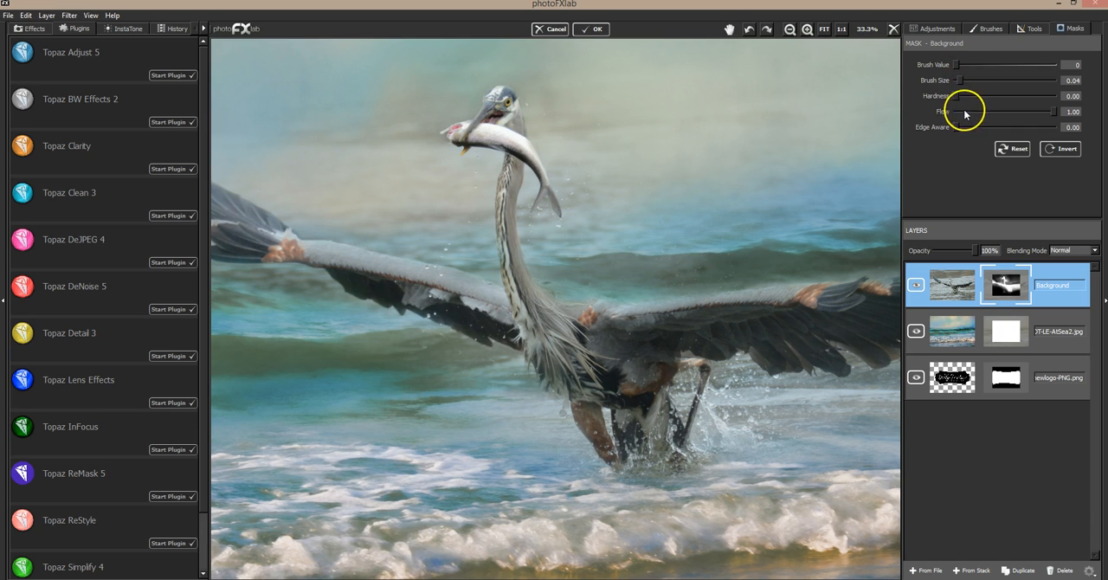
pyautogui.moveTo(536, 112)
pyautogui.mouseDown()
pyautogui.moveTo(532, 129)
pyautogui.moveTo(522, 95)
pyautogui.mouseUp()
pyautogui.moveTo(529, 140); pyautogui.dragTo(559, 185)
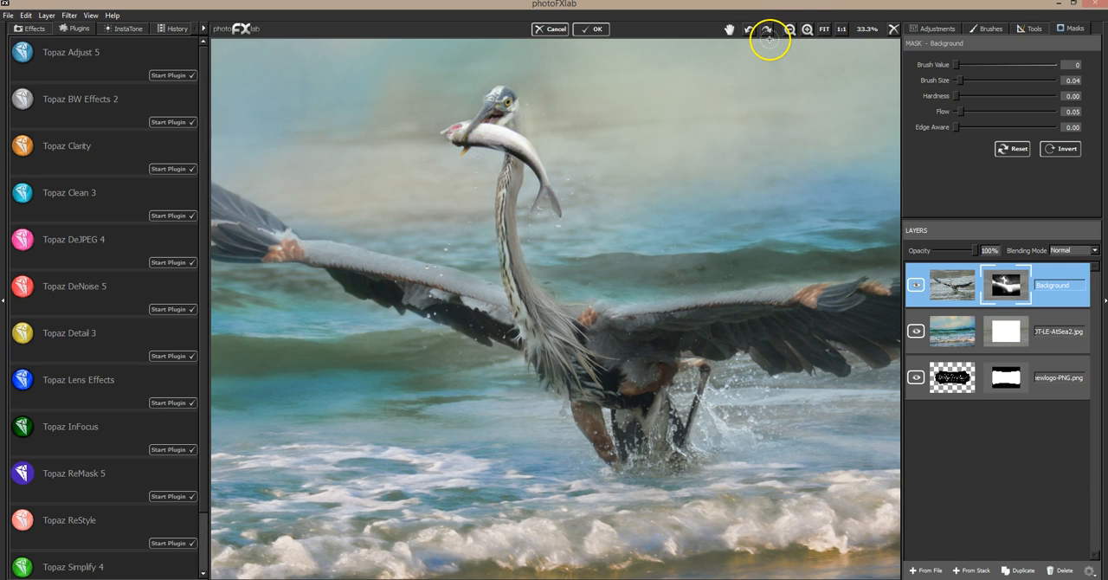
pyautogui.click(825, 29)
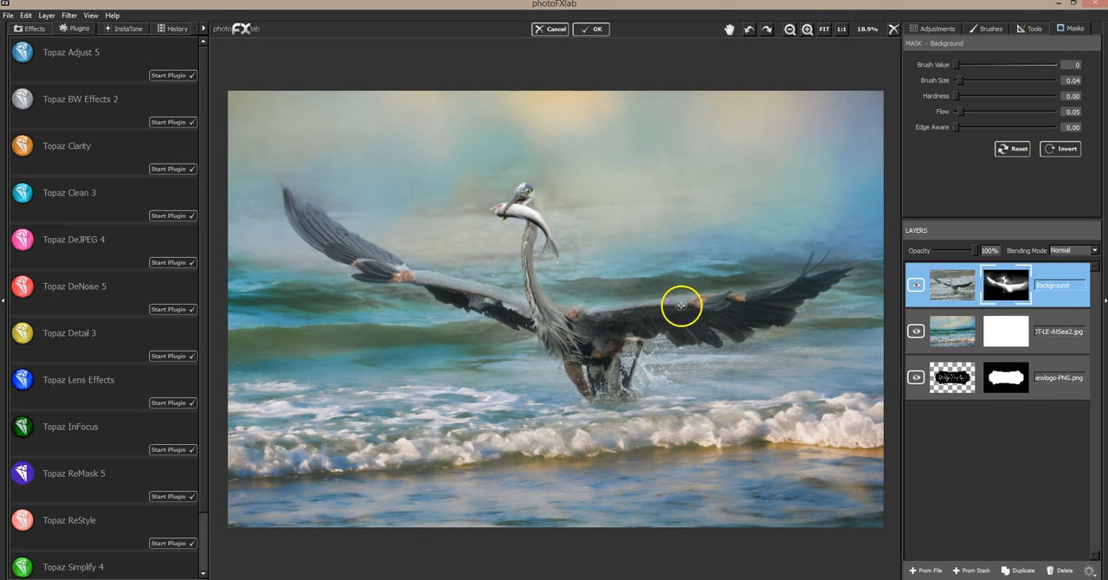
# Blend the original water softly into the foam and around the heron's legs using brush value 255, size 0.40 and flow 0.11.
pyautogui.click(1034, 66)
pyautogui.moveTo(963, 112)
pyautogui.mouseDown()
pyautogui.moveTo(960, 81)
pyautogui.moveTo(1017, 79)
pyautogui.mouseUp()
pyautogui.click(967, 112)
pyautogui.click(997, 80)
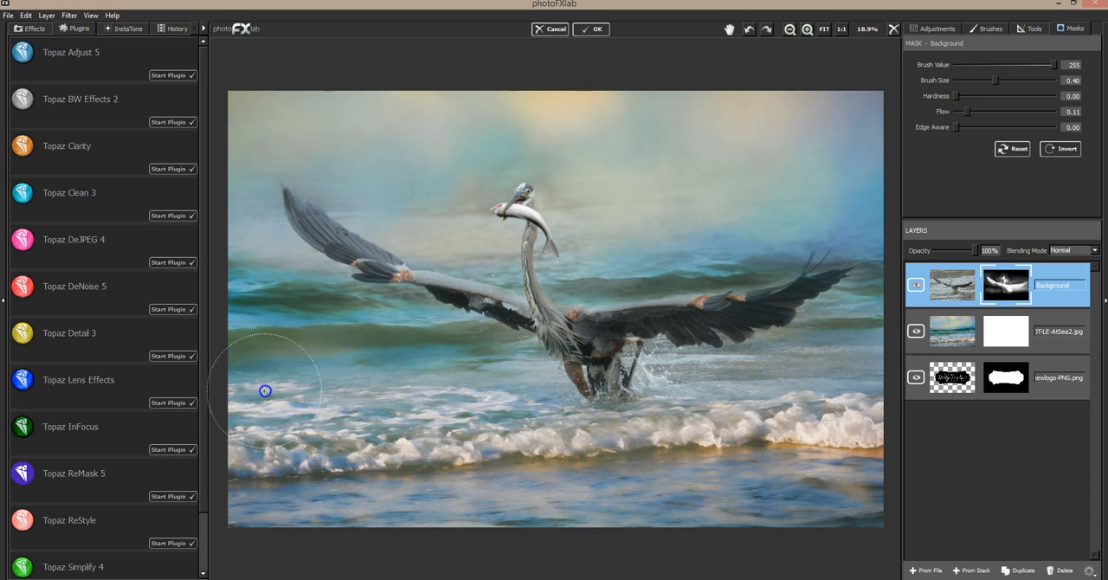
pyautogui.moveTo(439, 378); pyautogui.dragTo(412, 385)
pyautogui.moveTo(412, 386); pyautogui.dragTo(654, 387)
pyautogui.moveTo(654, 387)
pyautogui.mouseDown()
pyautogui.moveTo(741, 374)
pyautogui.moveTo(600, 369)
pyautogui.mouseUp()
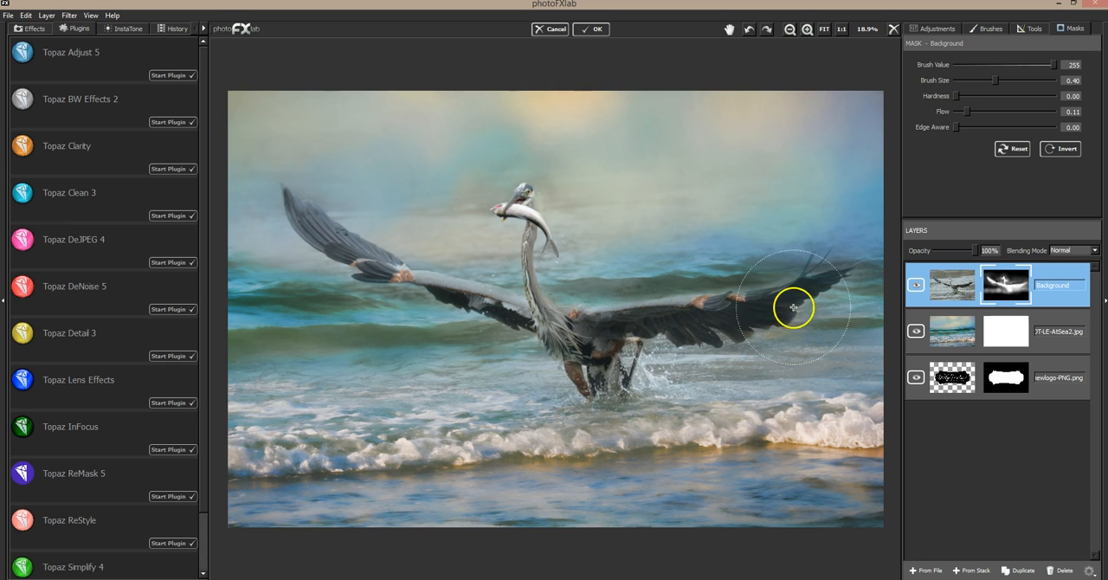
# Switch to Topaz Clarity for the heron layer and apply the Nature preset Fur and Feathers II.
pyautogui.click(1072, 318)
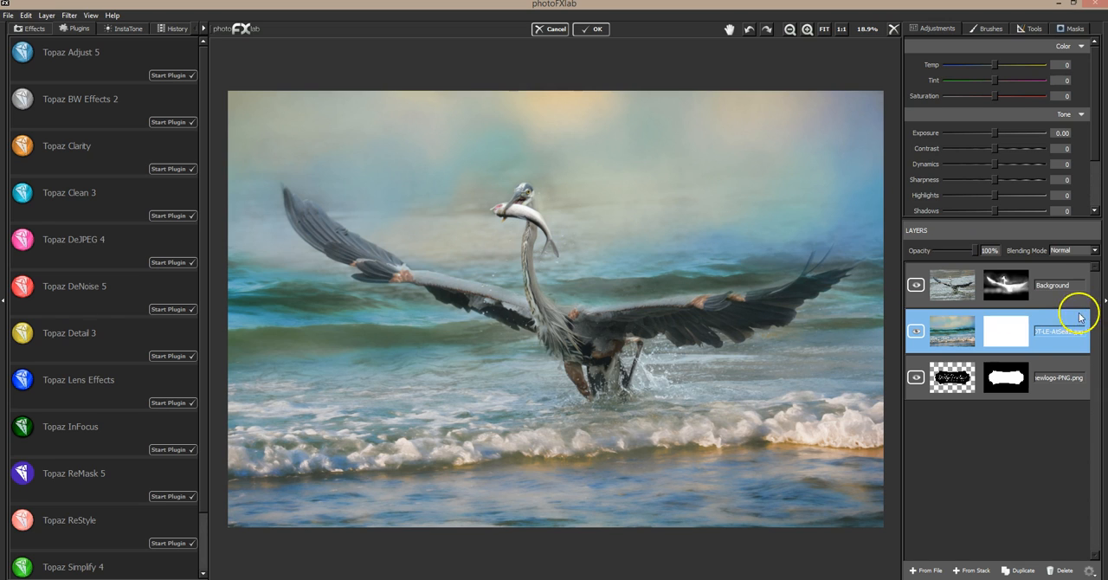
pyautogui.click(1081, 266)
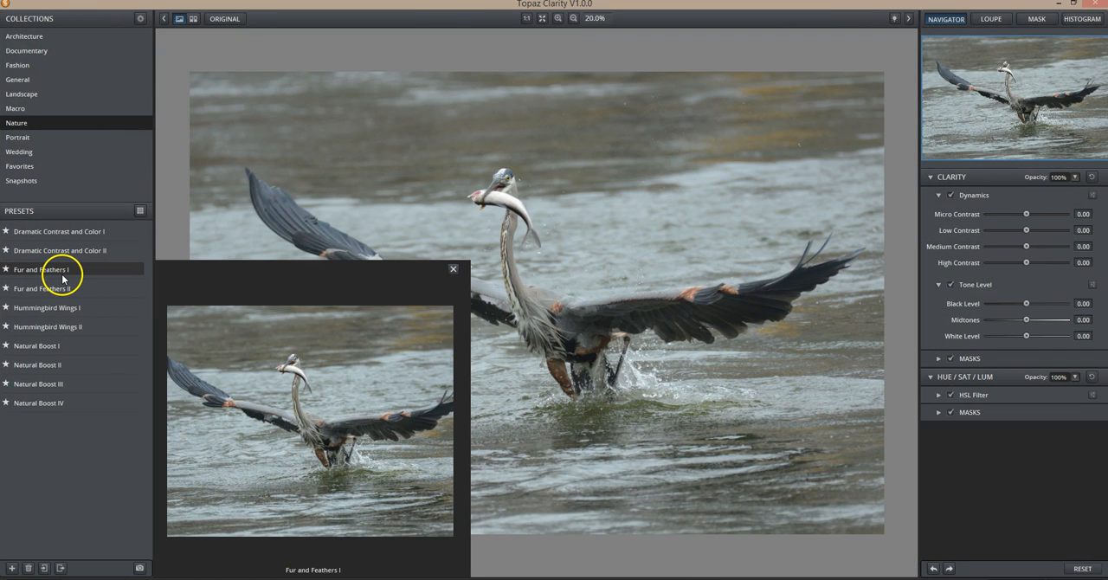
pyautogui.click(62, 277)
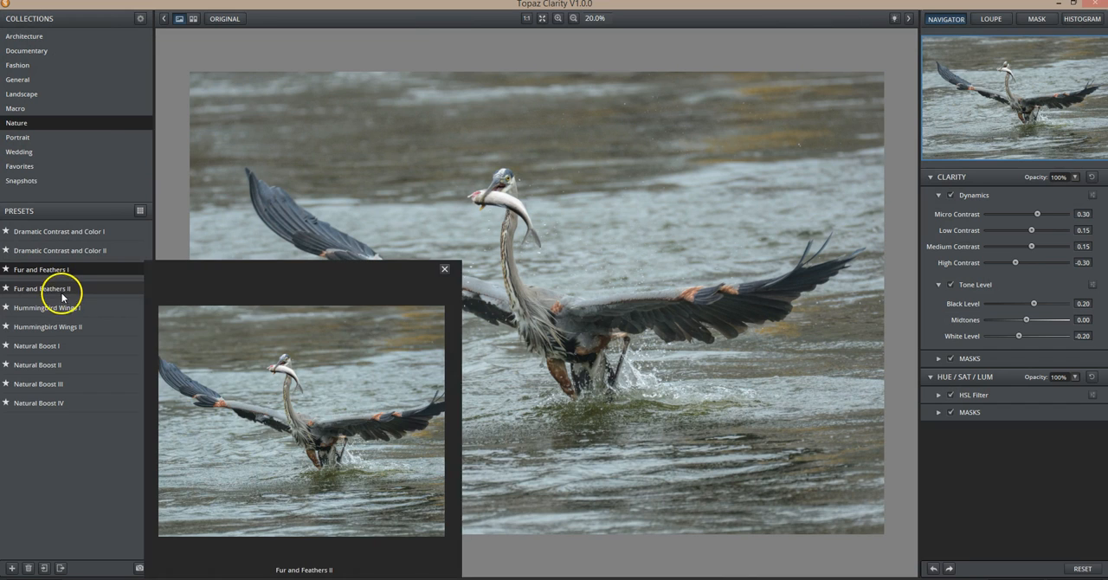
pyautogui.click(67, 291)
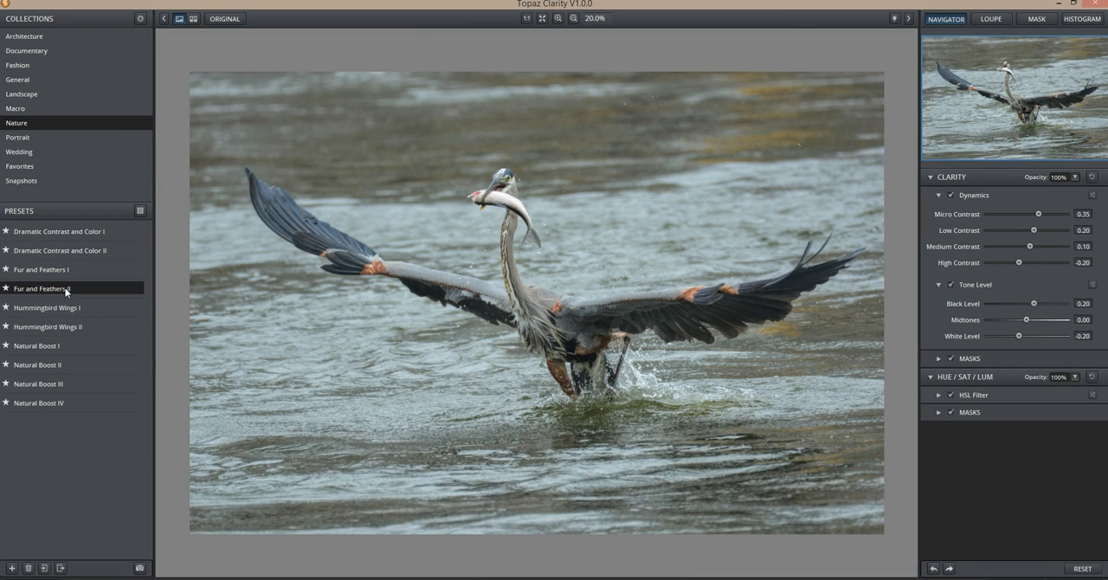
pyautogui.moveTo(122, 293)
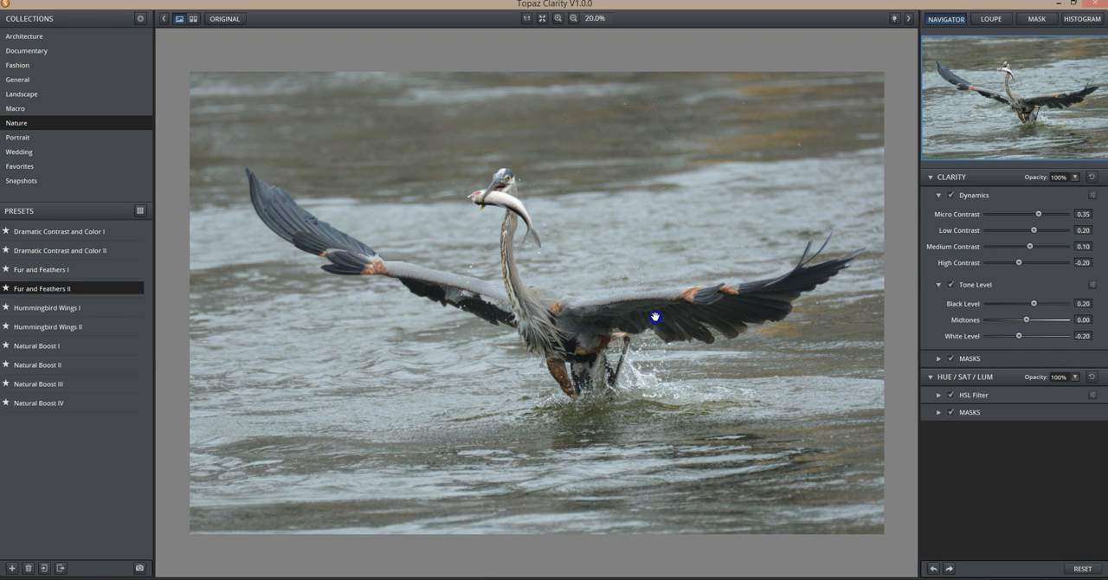
pyautogui.click(699, 342)
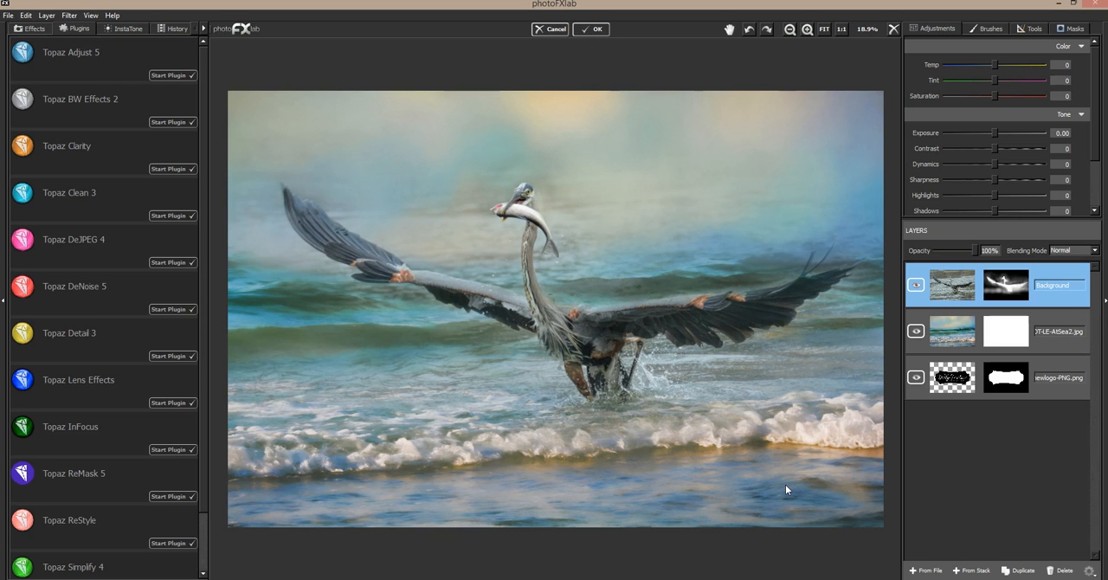
# Try a duplicate of the sea texture above the heron layer in Hard Light blending, and delete the copy.
pyautogui.click(1062, 318)
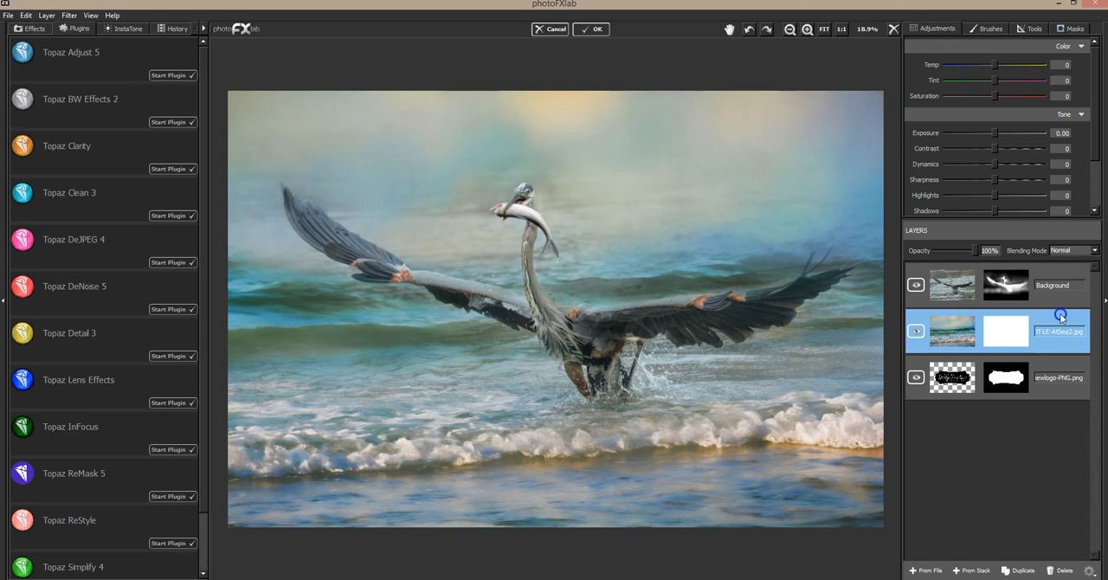
pyautogui.click(1025, 572)
pyautogui.moveTo(995, 332); pyautogui.dragTo(992, 283)
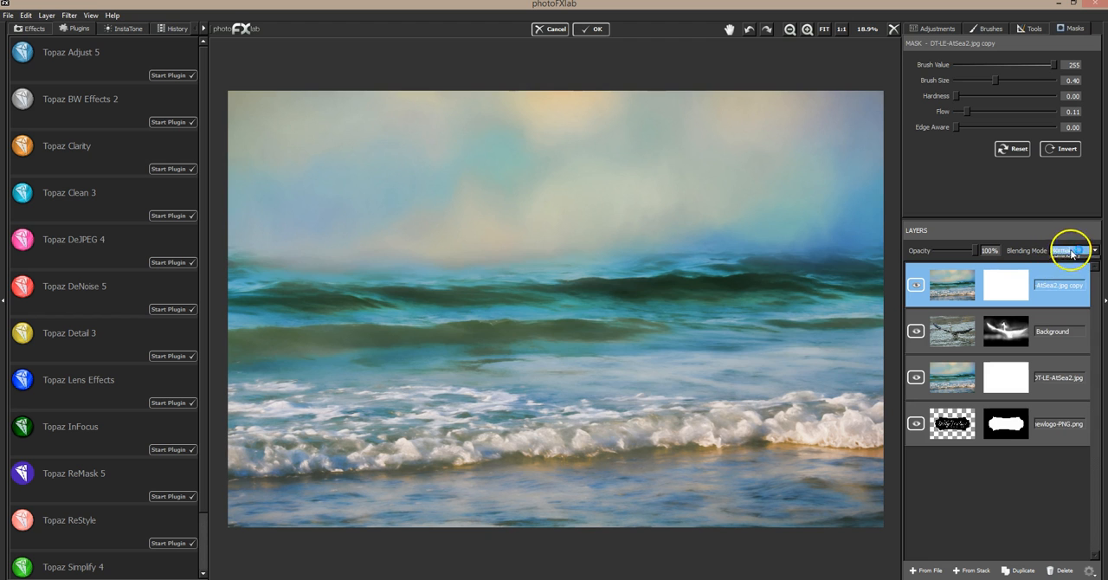
pyautogui.click(1073, 251)
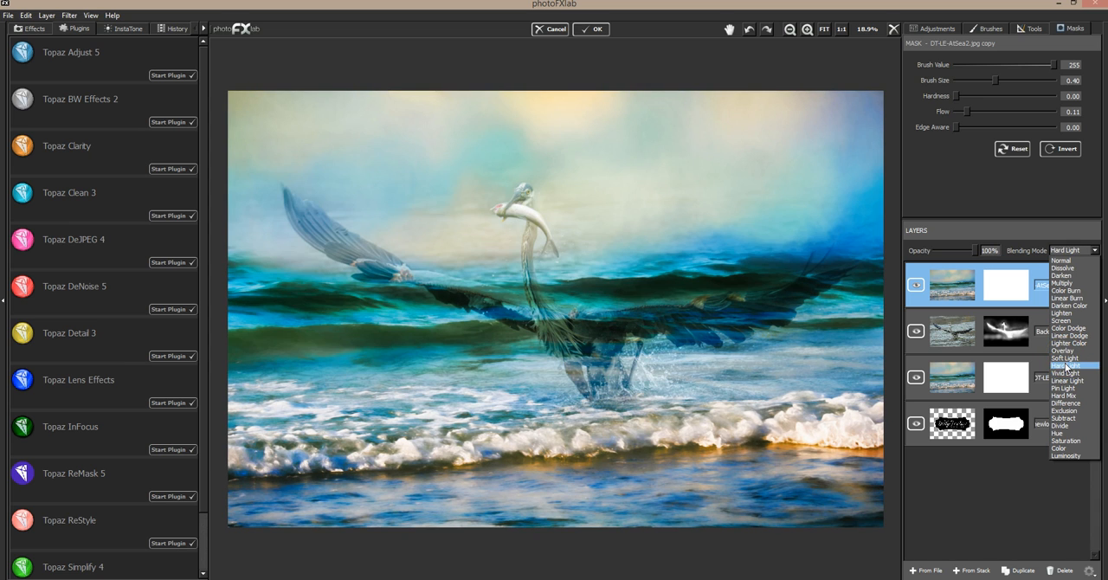
pyautogui.click(1067, 368)
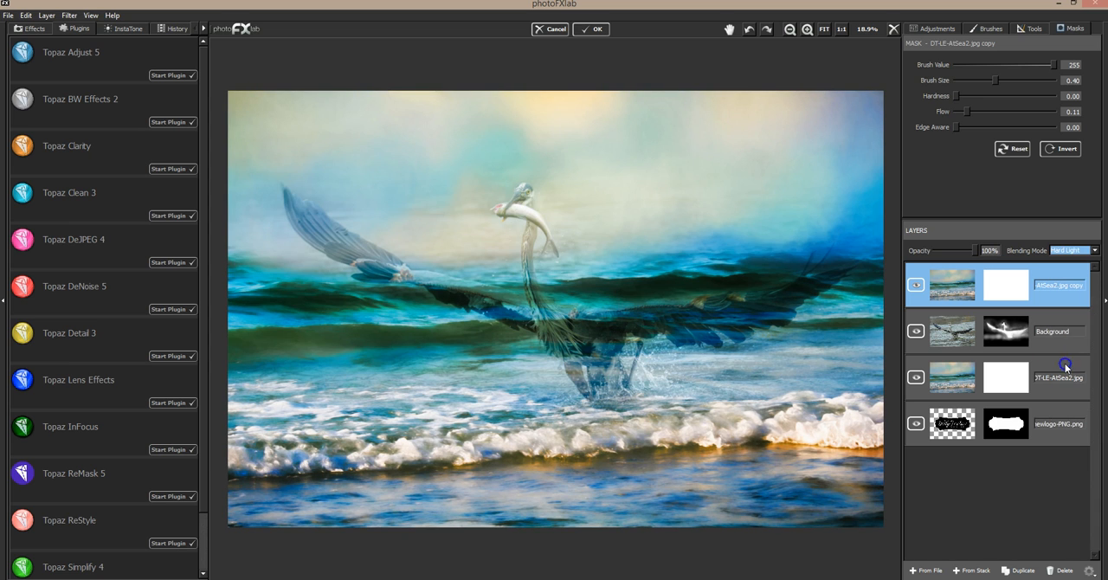
pyautogui.click(1070, 570)
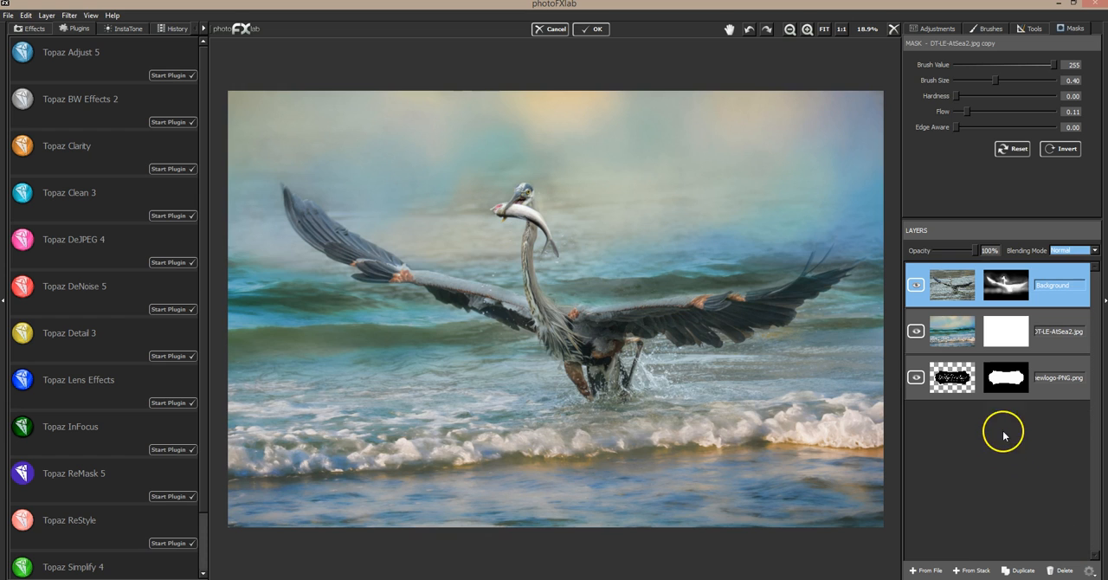
# Add the DT-OceanandSea-2-7.jpg texture from the DT-OCEAN and SEA Collection 2 folder as a layer above the heron.
pyautogui.click(925, 571)
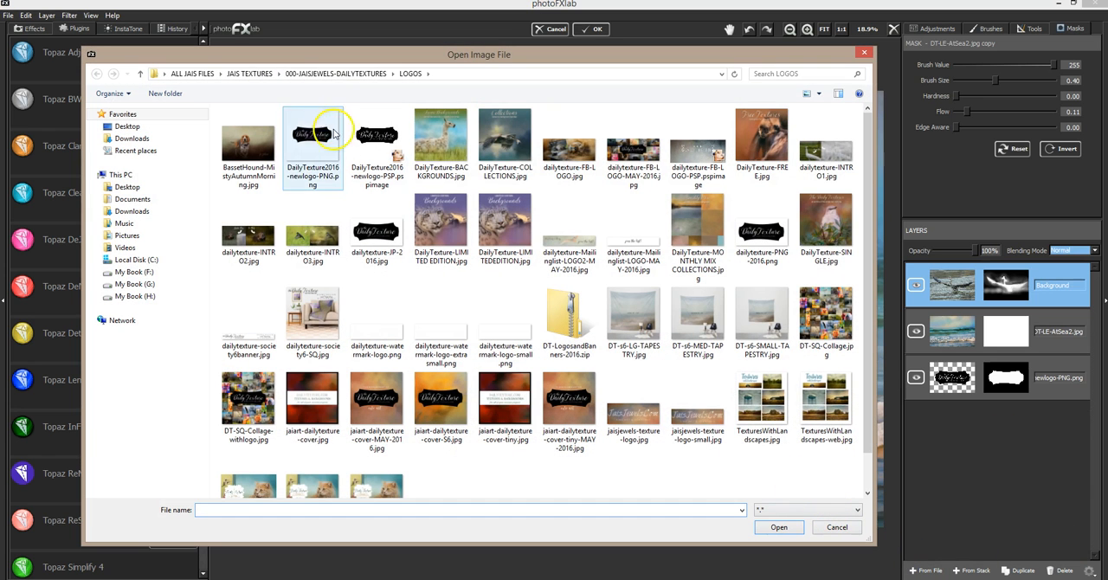
pyautogui.click(336, 75)
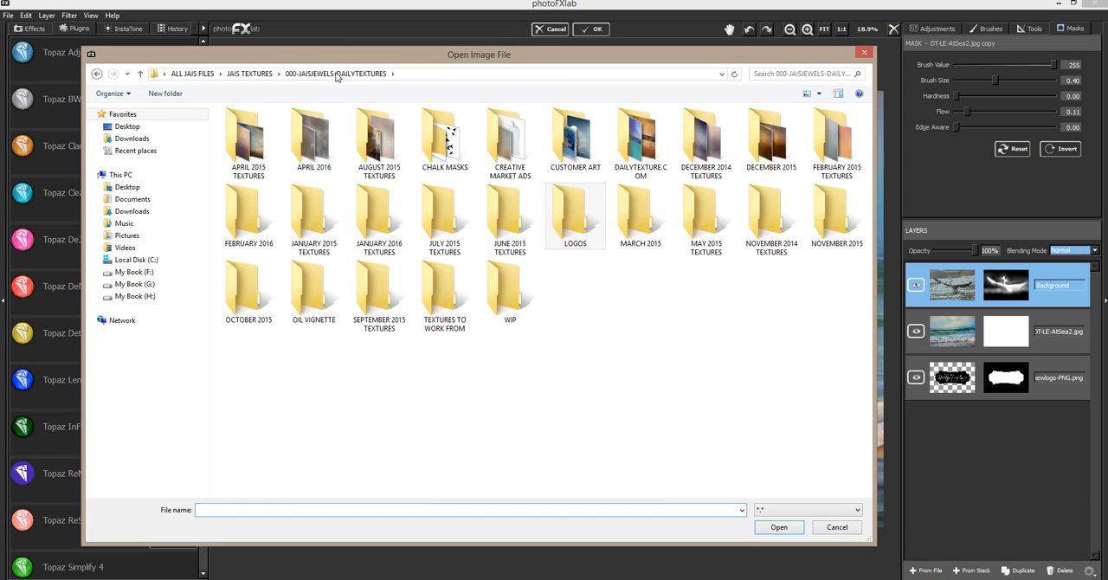
pyautogui.doubleClick(633, 130)
pyautogui.click(531, 367)
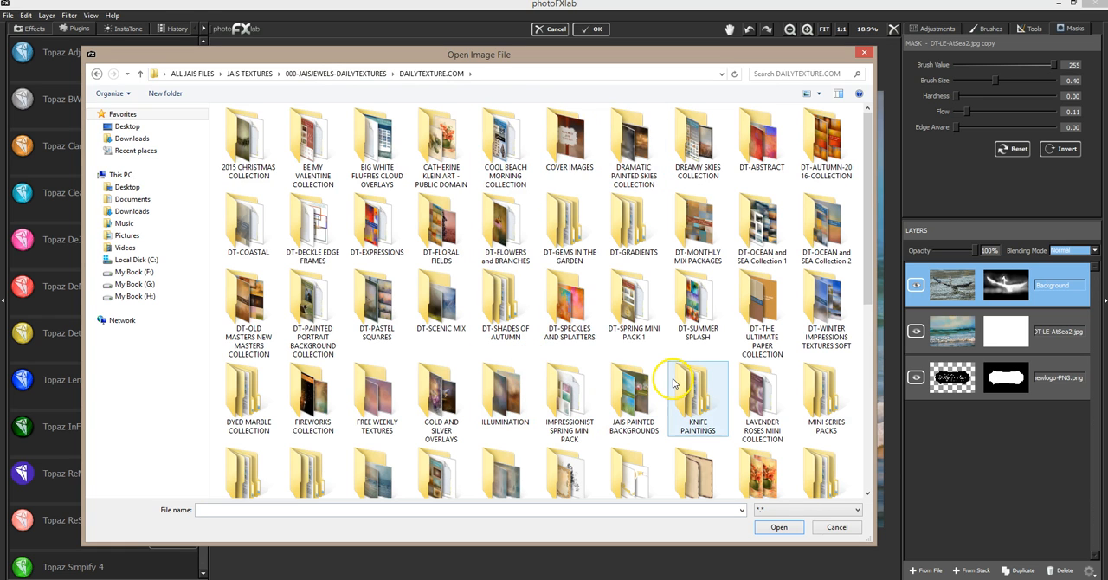
pyautogui.doubleClick(505, 394)
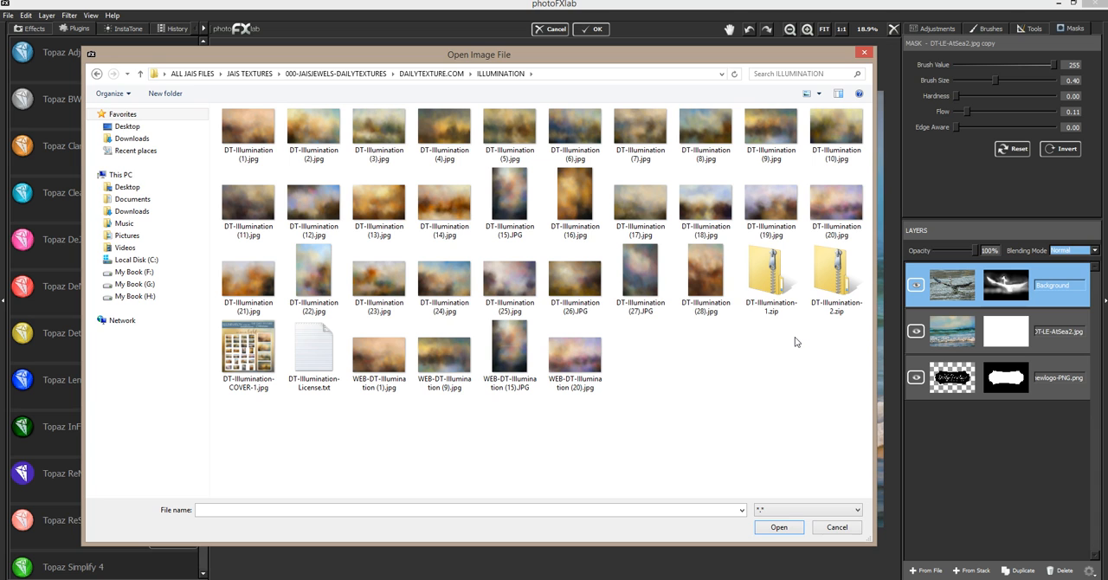
pyautogui.click(431, 74)
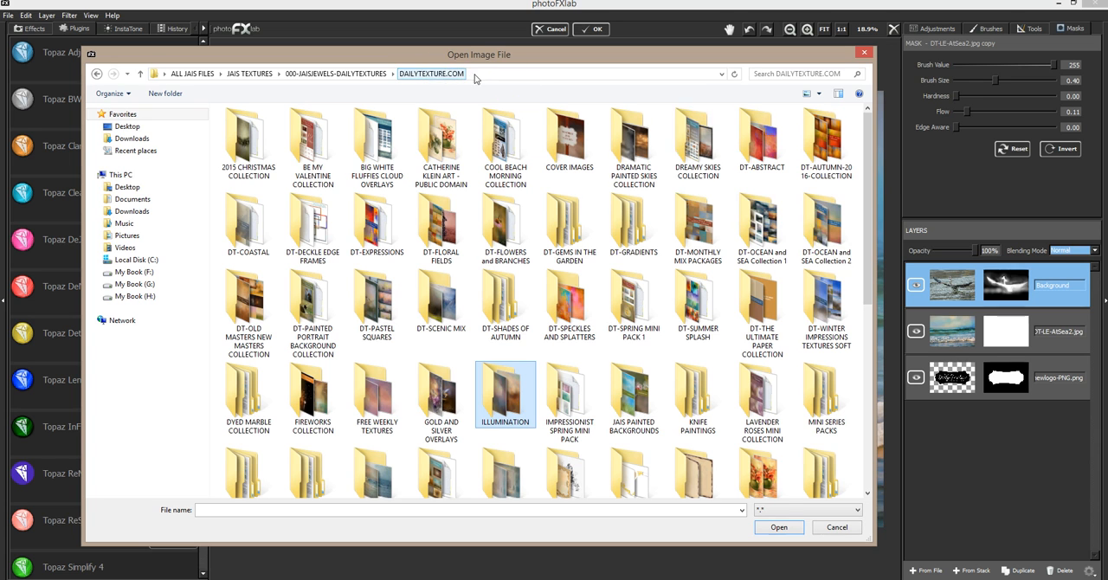
pyautogui.doubleClick(831, 252)
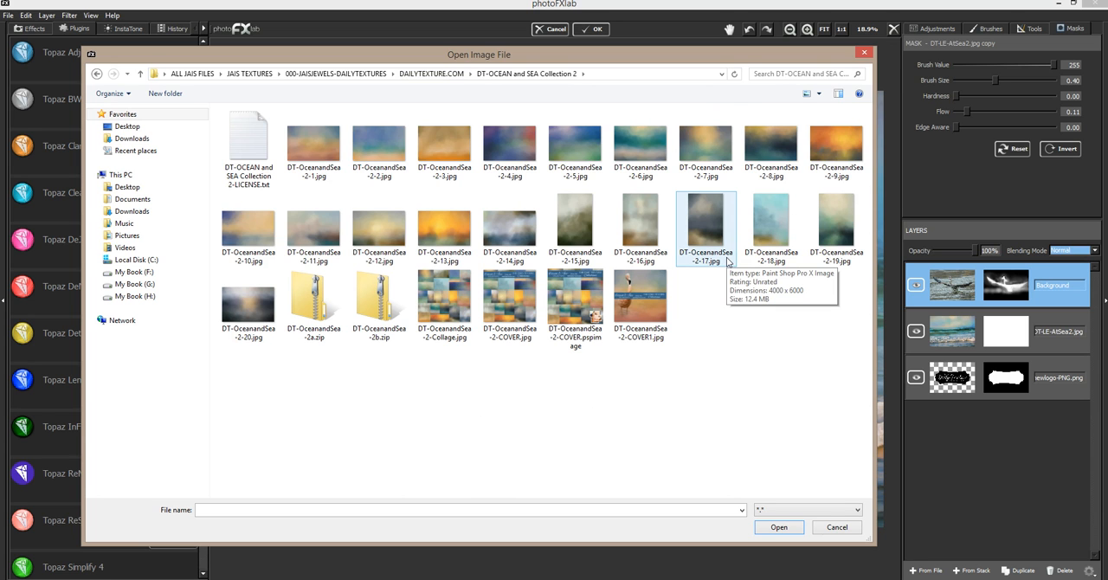
pyautogui.doubleClick(705, 139)
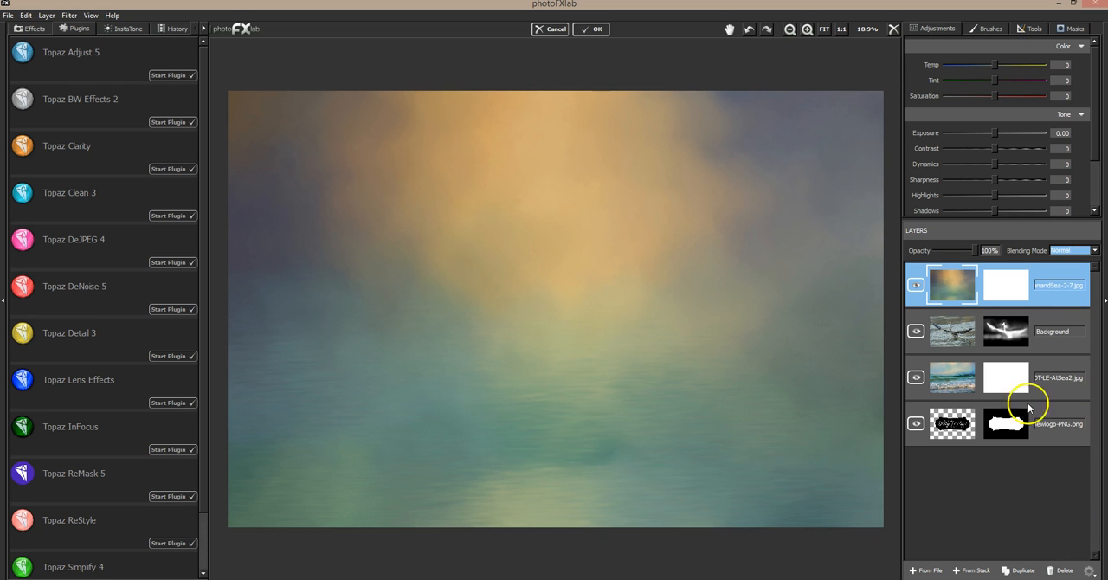
# Blend the new texture layer in Multiply and place a duplicate of it above in Soft Light blending.
pyautogui.click(1072, 250)
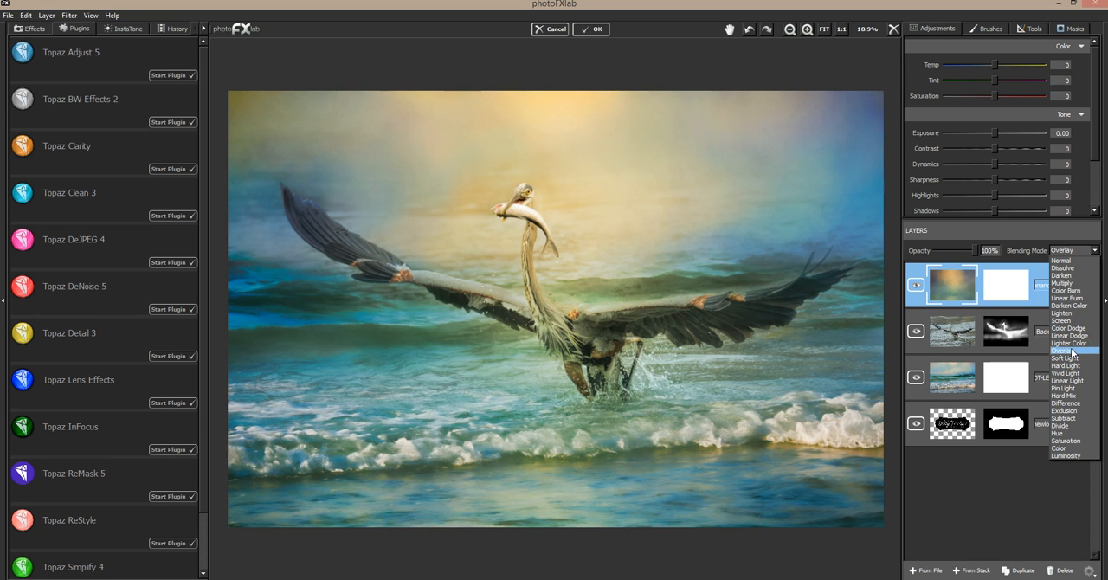
pyautogui.click(1072, 358)
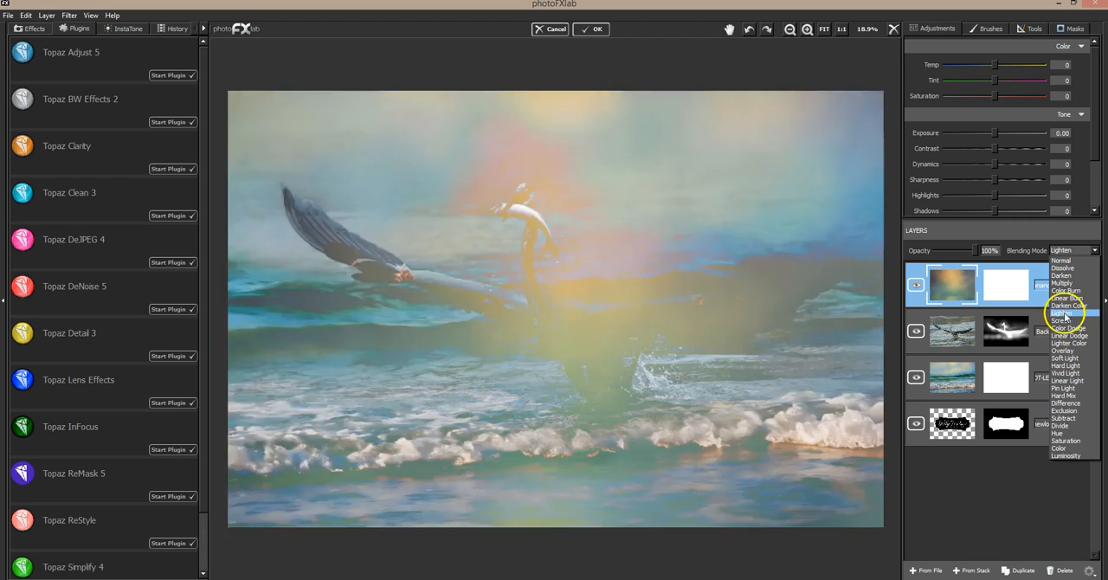
pyautogui.click(1069, 286)
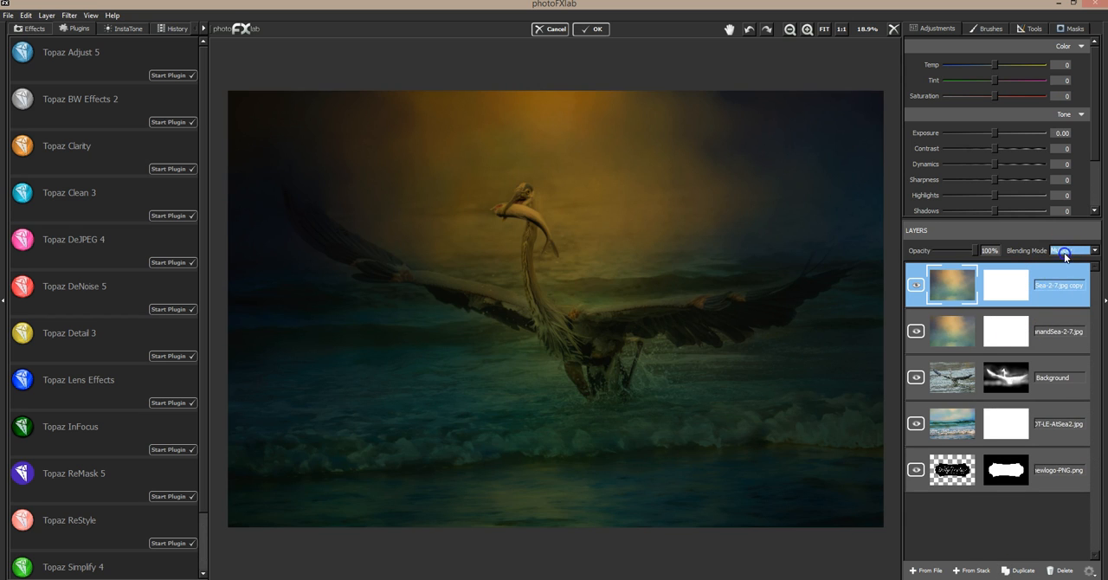
pyautogui.click(1067, 250)
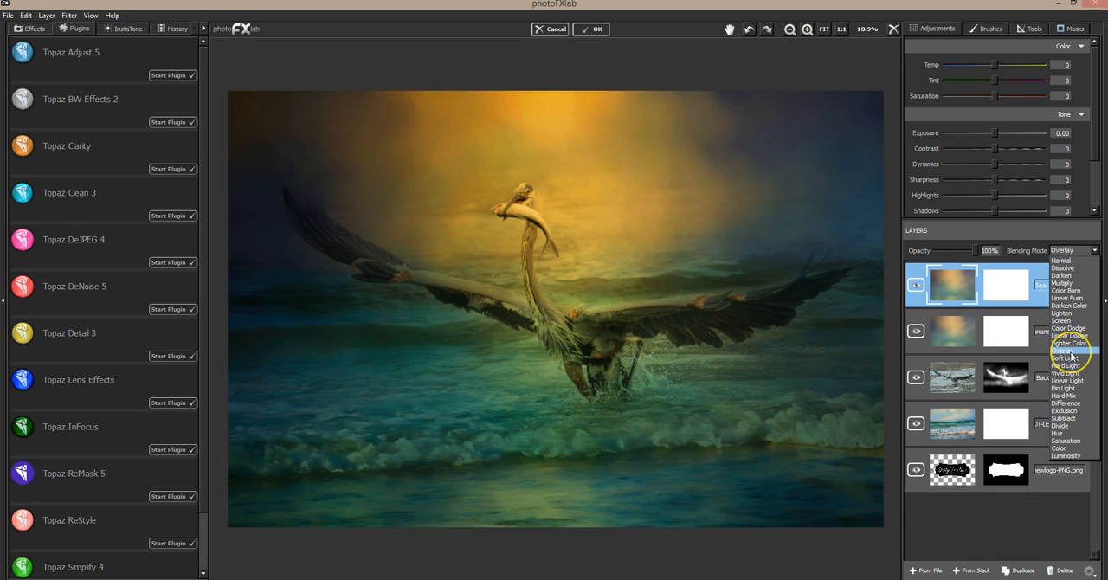
pyautogui.click(1066, 358)
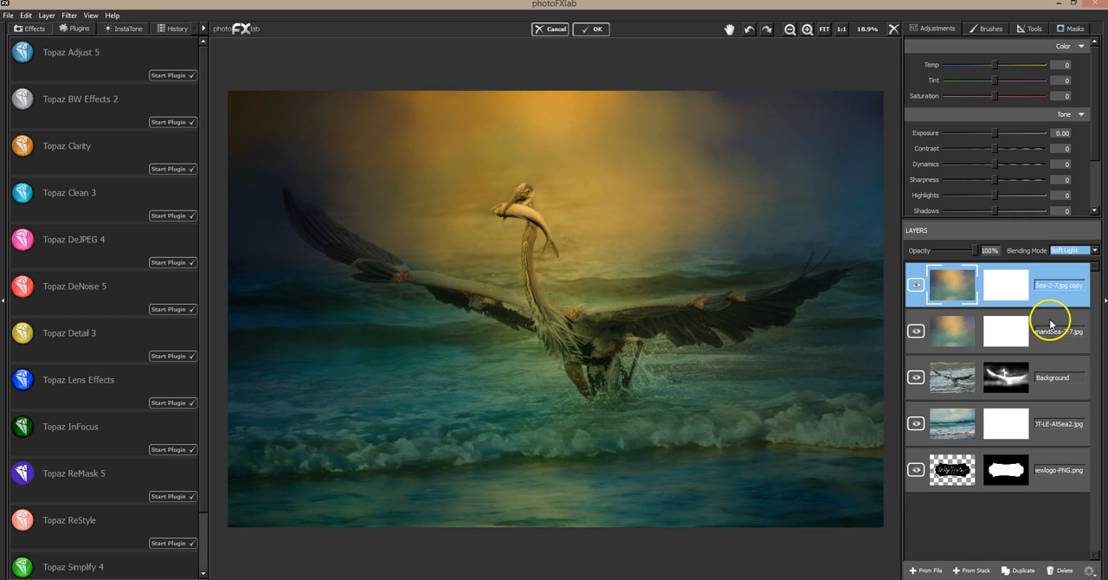
# Try the Multiply texture layer at 28% opacity, and delete that layer.
pyautogui.click(1050, 323)
pyautogui.moveTo(976, 250); pyautogui.dragTo(952, 245)
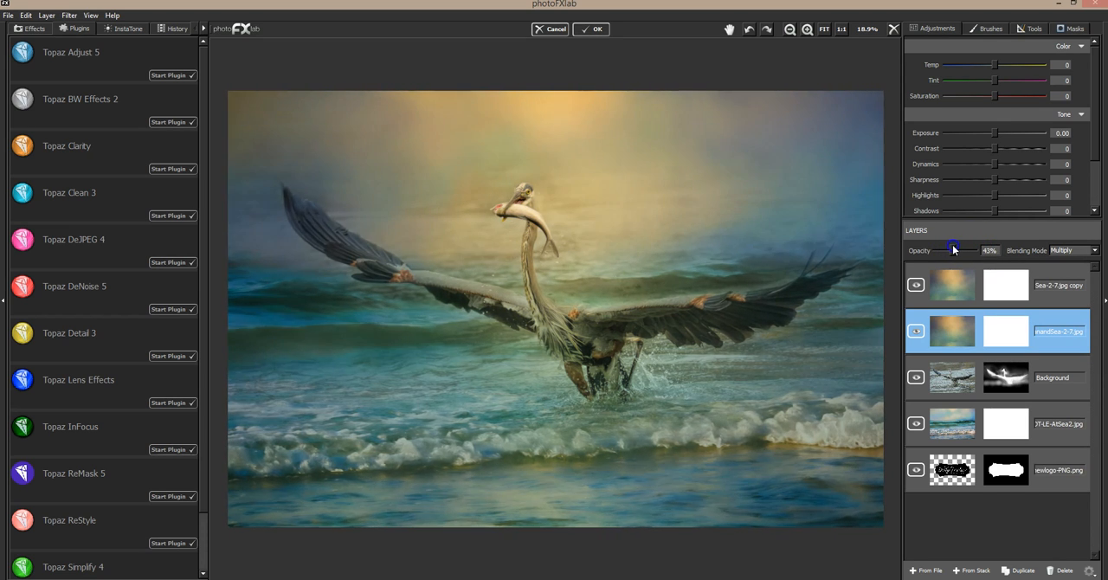
pyautogui.click(1038, 283)
pyautogui.click(1017, 312)
pyautogui.moveTo(952, 250)
pyautogui.mouseDown()
pyautogui.moveTo(929, 256)
pyautogui.moveTo(944, 251)
pyautogui.mouseUp()
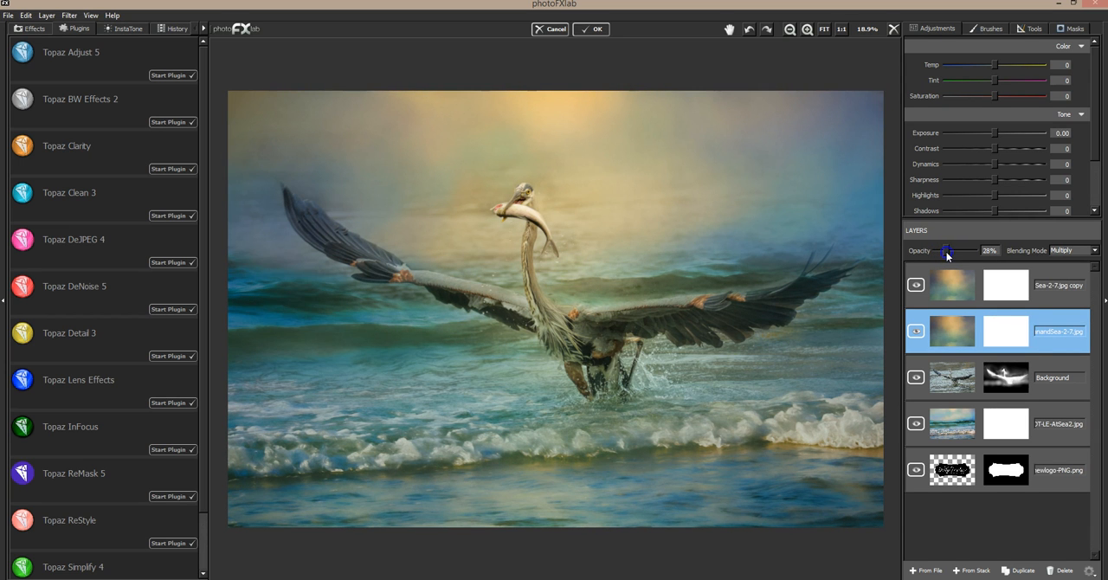
pyautogui.click(1052, 570)
# Add the DT-OceanandSea-2-14.jpg texture directly above the heron layer in Multiply blending at 80% opacity.
pyautogui.click(925, 570)
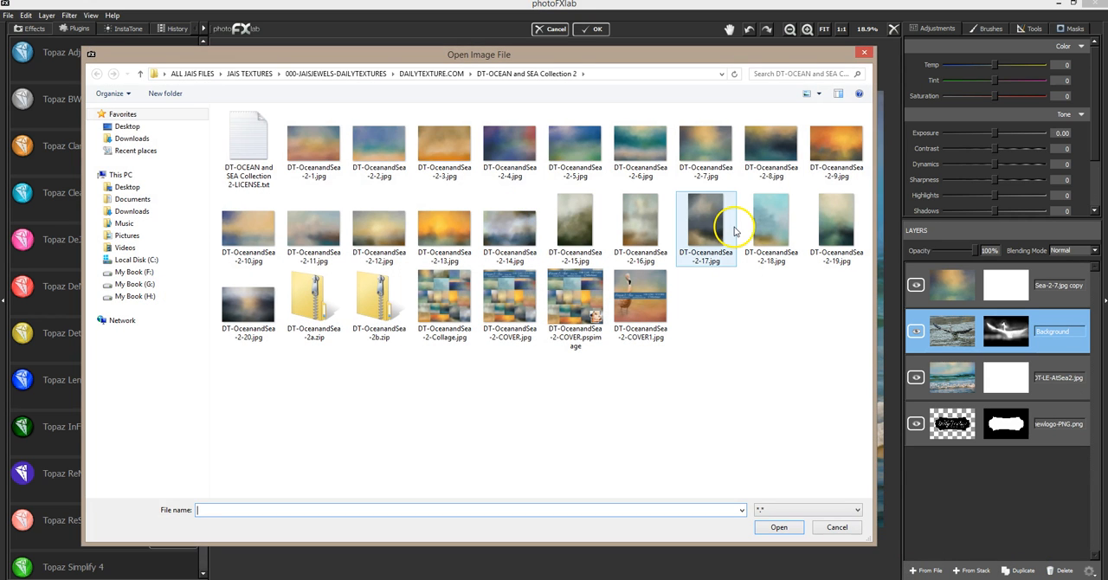
pyautogui.doubleClick(515, 231)
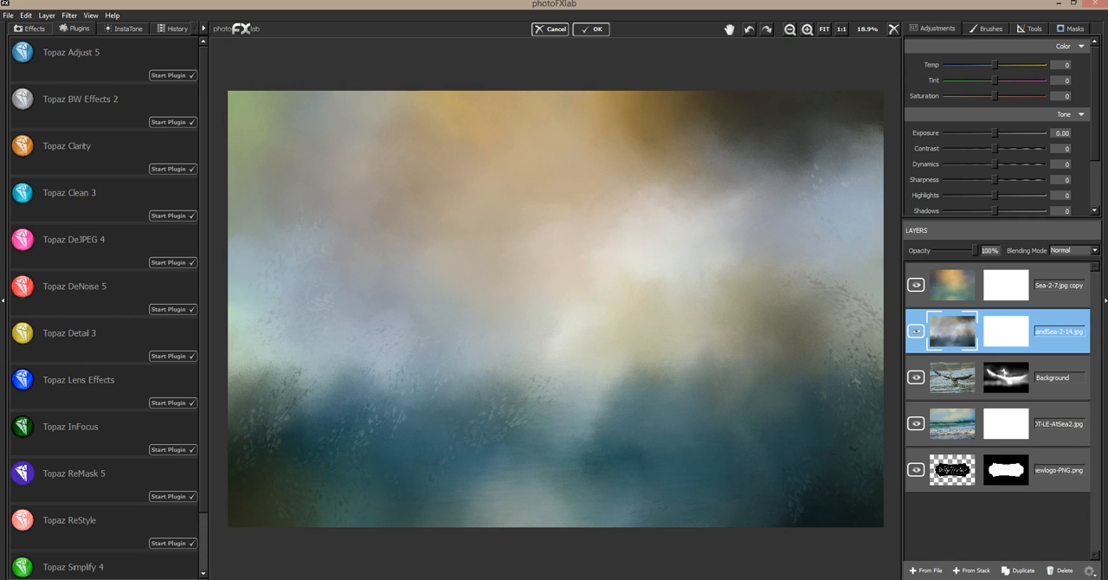
pyautogui.click(1085, 252)
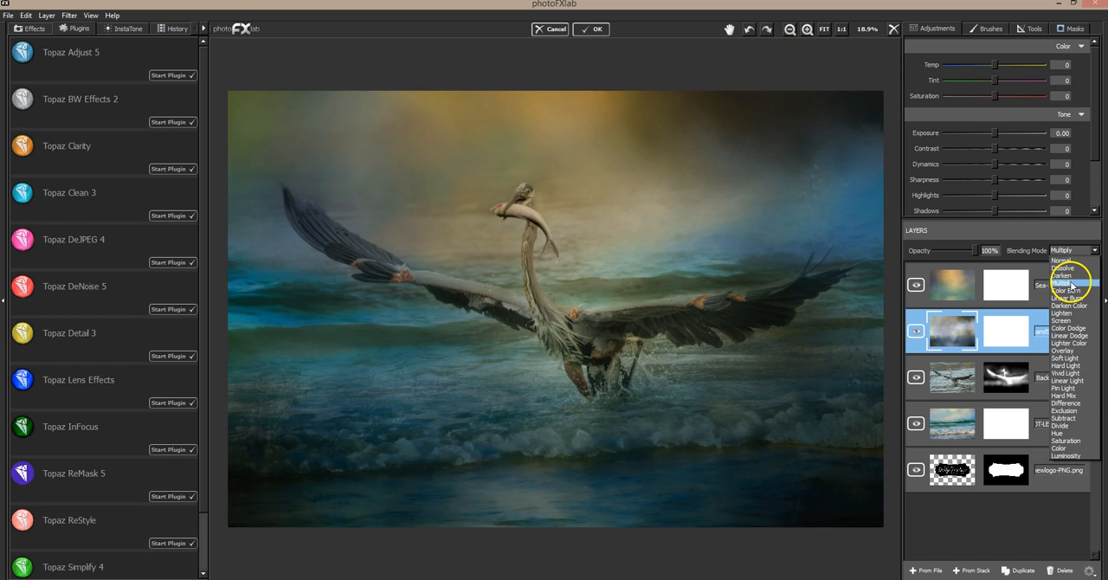
pyautogui.click(1072, 286)
pyautogui.moveTo(976, 250)
pyautogui.mouseDown()
pyautogui.moveTo(942, 253)
pyautogui.moveTo(968, 249)
pyautogui.mouseUp()
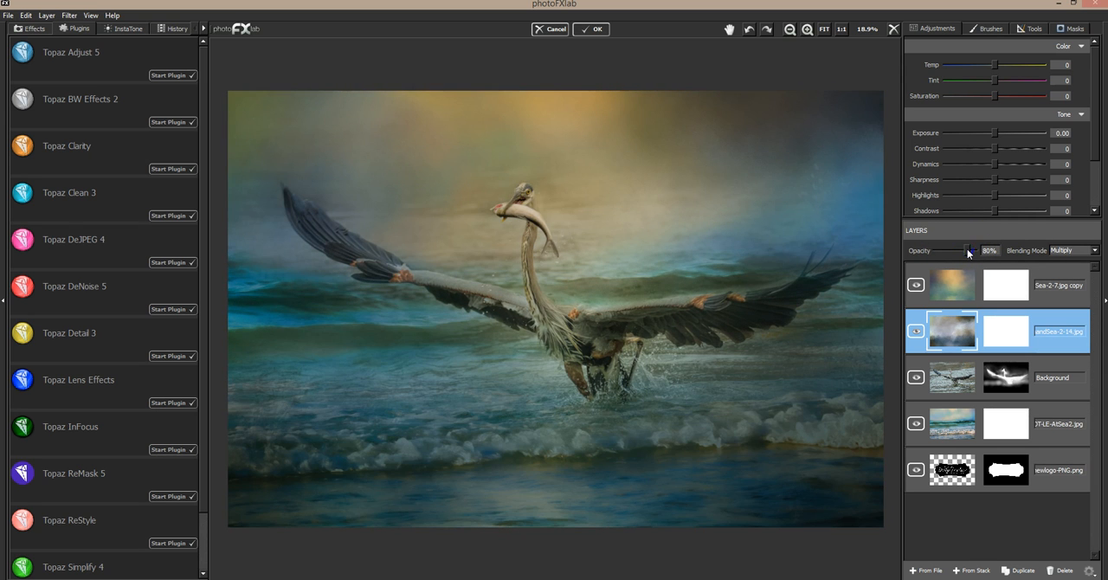
# Hide the Soft Light texture to judge the Multiply layer at lower opacity, delete the Multiply layer, and show the Soft Light texture again.
pyautogui.click(916, 285)
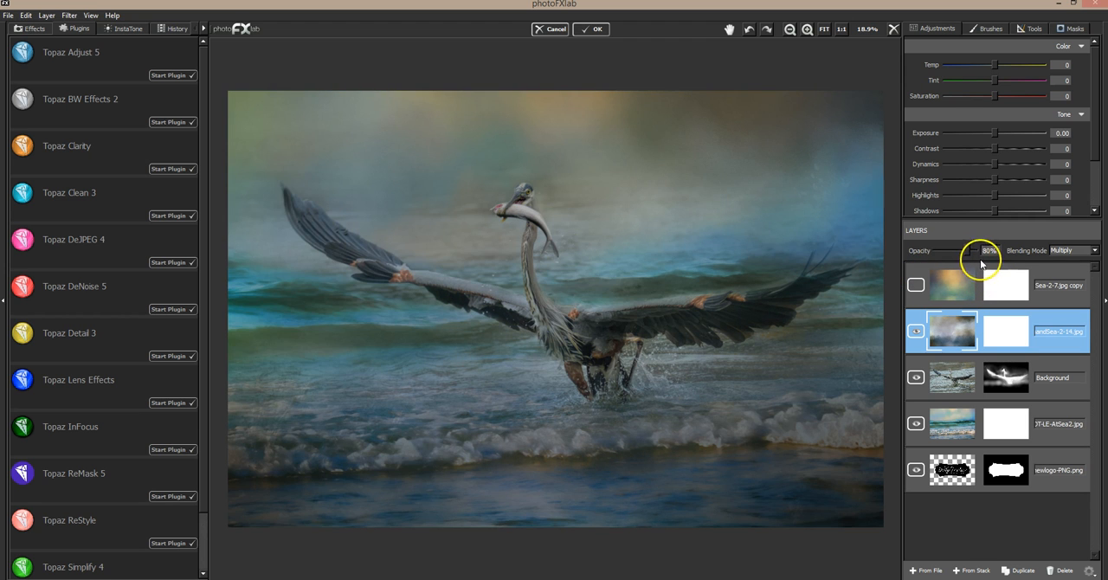
pyautogui.moveTo(967, 247)
pyautogui.mouseDown()
pyautogui.moveTo(979, 251)
pyautogui.moveTo(943, 248)
pyautogui.moveTo(962, 251)
pyautogui.mouseUp()
pyautogui.click(1066, 572)
pyautogui.click(916, 285)
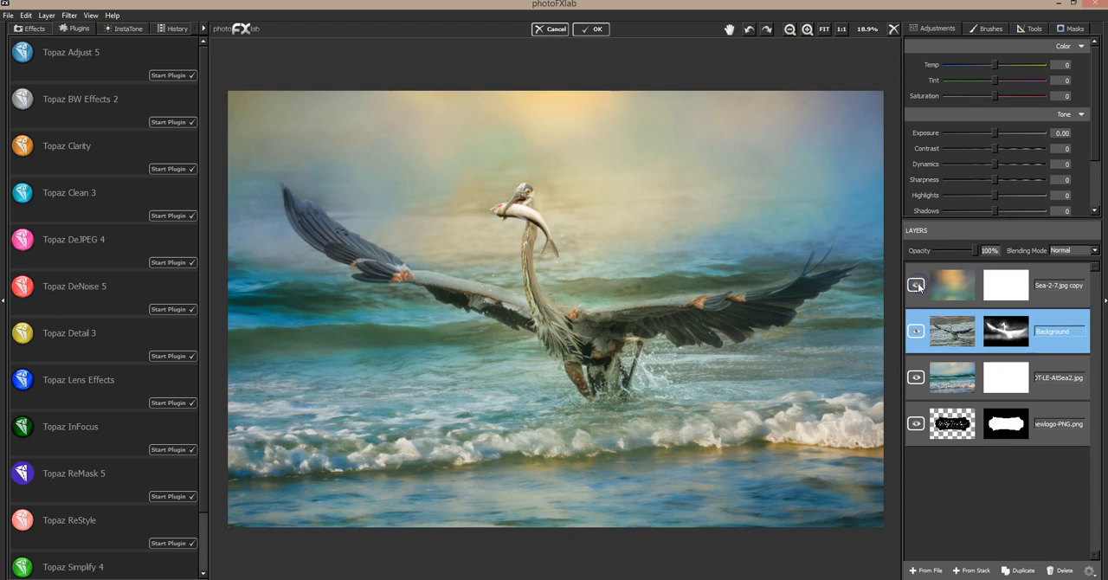
# Compare the image with and without the Soft Light texture copy, and lower that layer's exposure to -1.92.
pyautogui.click(916, 285)
pyautogui.click(917, 285)
pyautogui.click(916, 285)
pyautogui.click(916, 285)
pyautogui.click(1048, 274)
pyautogui.click(994, 133)
pyautogui.moveTo(994, 133); pyautogui.dragTo(973, 131)
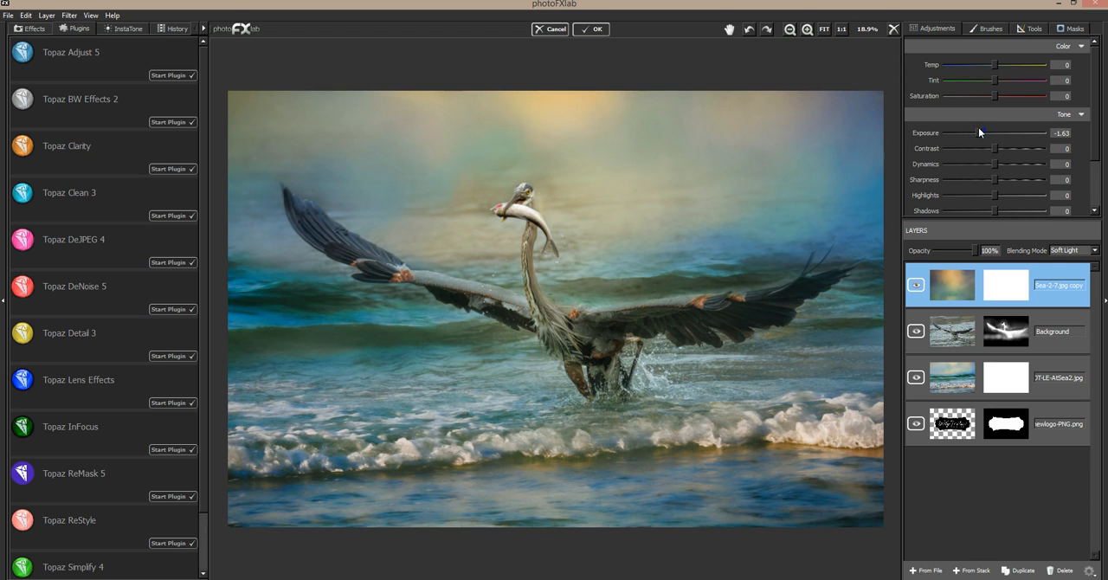
pyautogui.moveTo(979, 131)
pyautogui.mouseDown()
pyautogui.moveTo(954, 131)
pyautogui.moveTo(976, 130)
pyautogui.mouseUp()
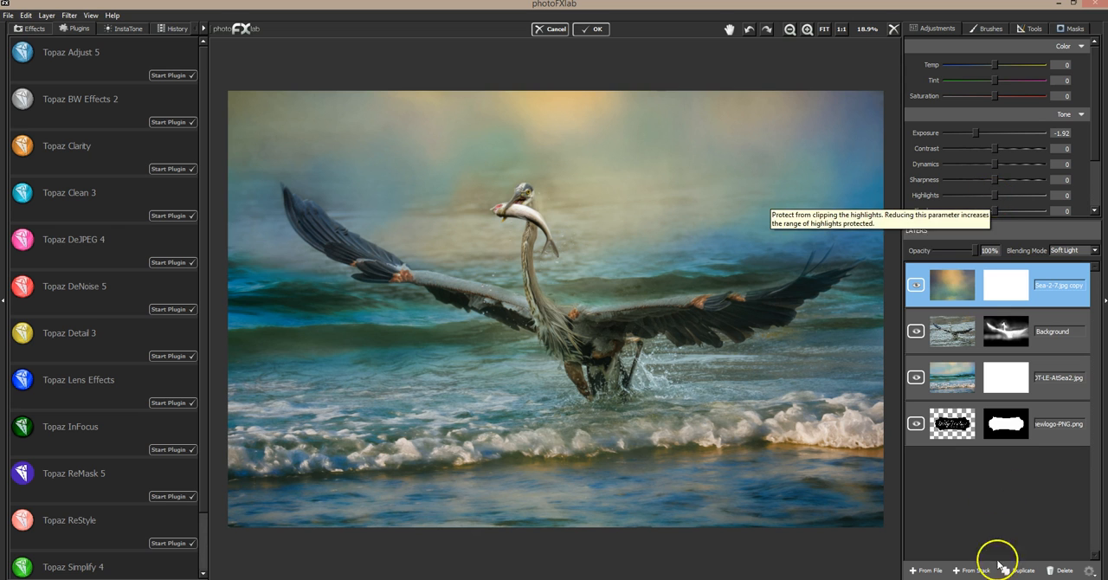
# Add the DT-OCEANandSEA-19.jpg texture from the TEXTURES folder of DT-OCEAN and SEA Collection 1 as the top layer.
pyautogui.click(929, 571)
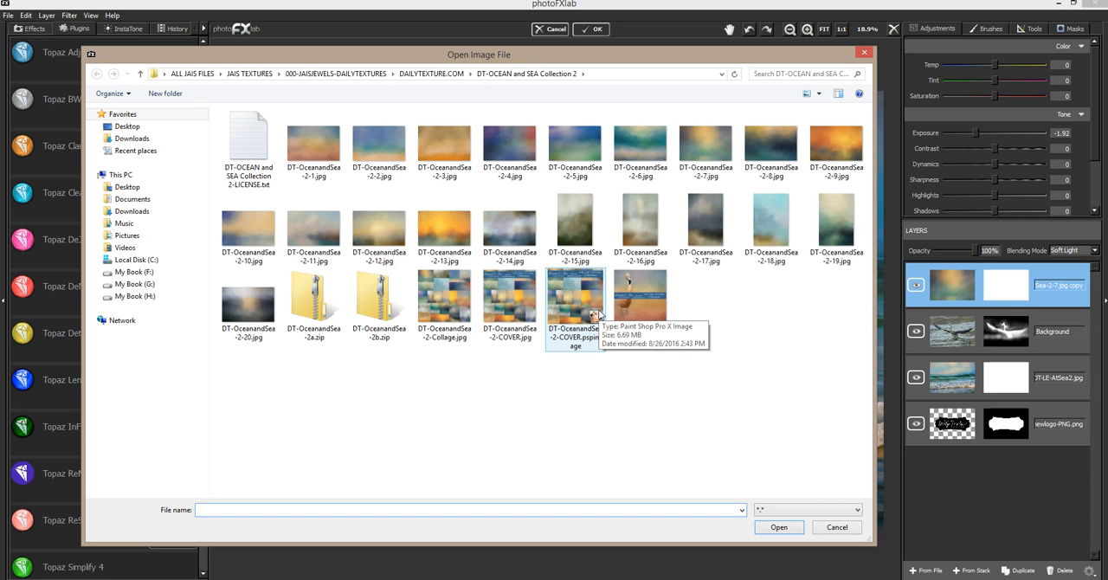
pyautogui.click(432, 74)
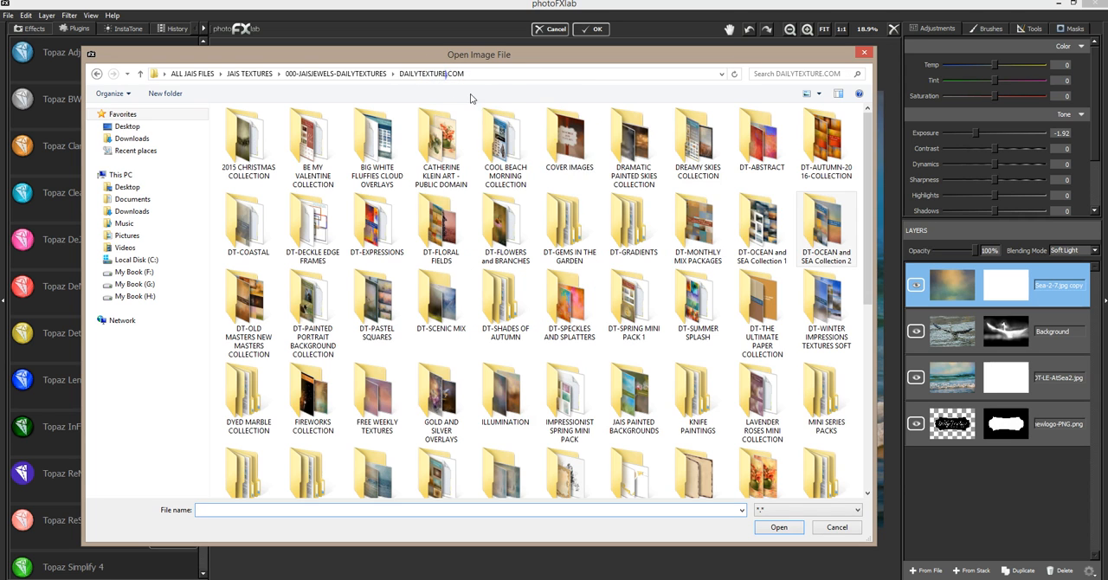
pyautogui.doubleClick(764, 212)
pyautogui.doubleClick(238, 130)
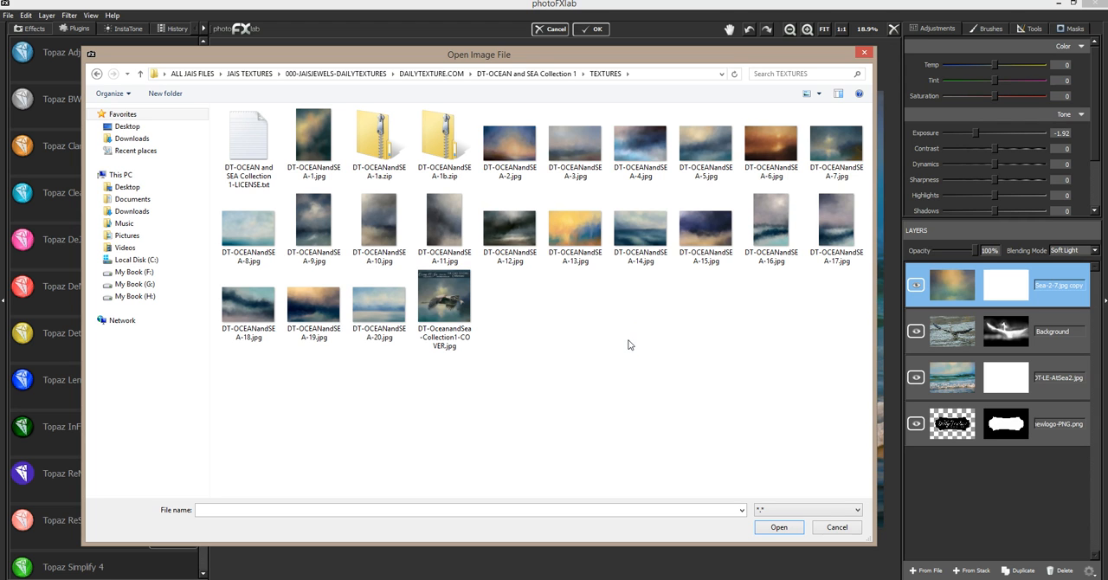
pyautogui.doubleClick(312, 343)
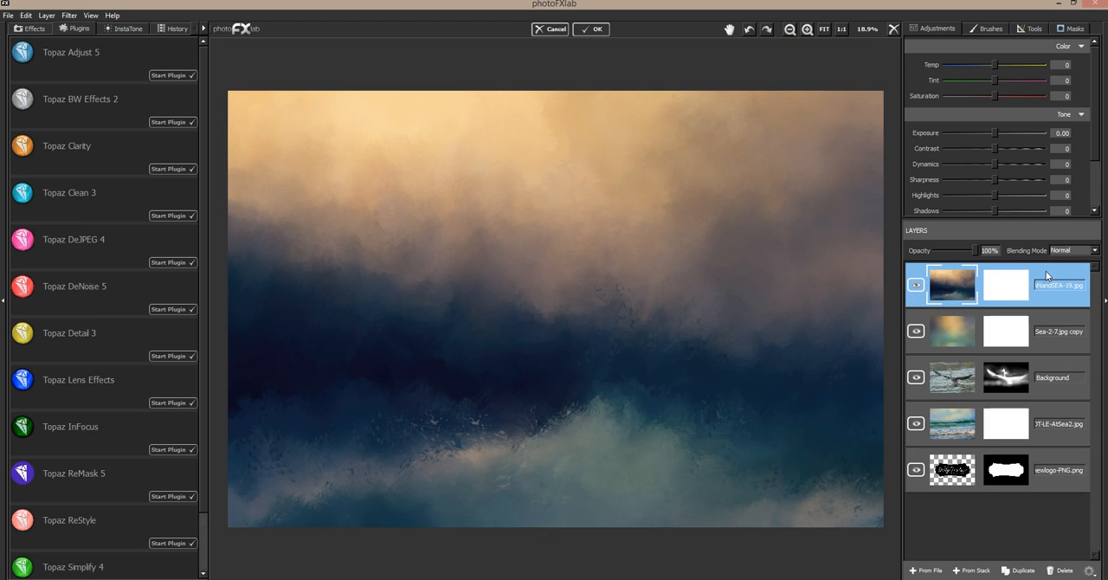
# Set the DT-OCEANandSEA-19 layer to Soft Light blending at 100% opacity, comparing the image with and without it.
pyautogui.click(1067, 253)
pyautogui.click(1066, 283)
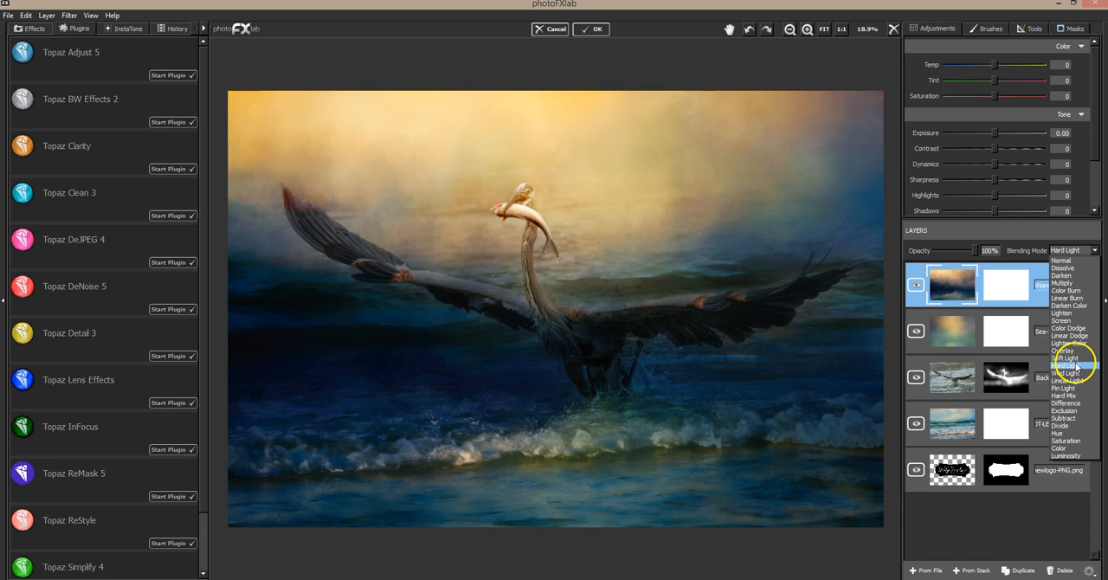
pyautogui.click(1075, 358)
pyautogui.click(914, 285)
pyautogui.click(915, 283)
pyautogui.click(915, 281)
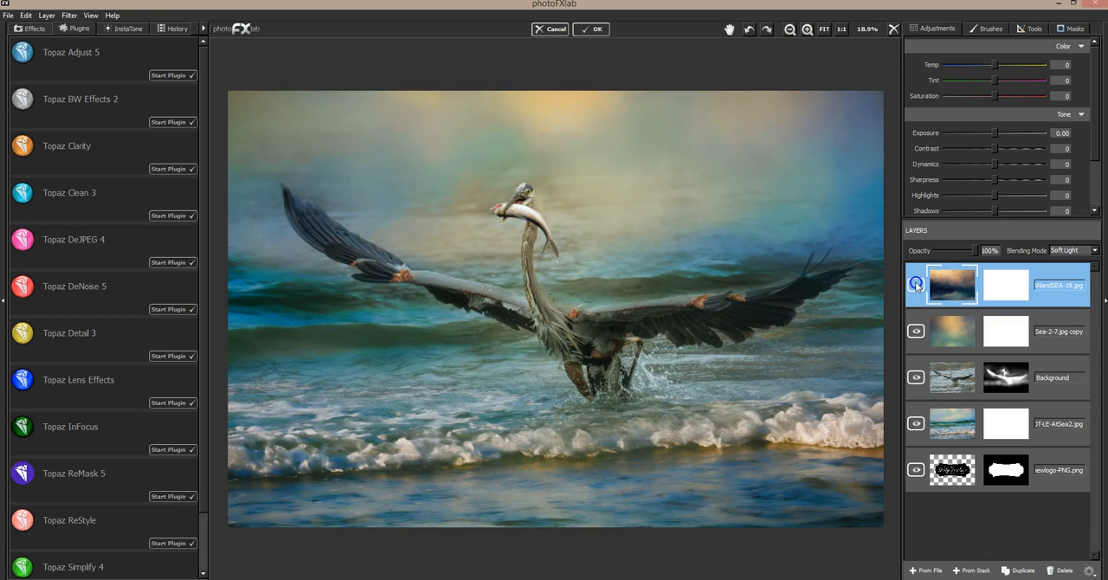
pyautogui.click(915, 281)
pyautogui.moveTo(972, 247); pyautogui.dragTo(948, 252)
pyautogui.moveTo(937, 257); pyautogui.dragTo(981, 253)
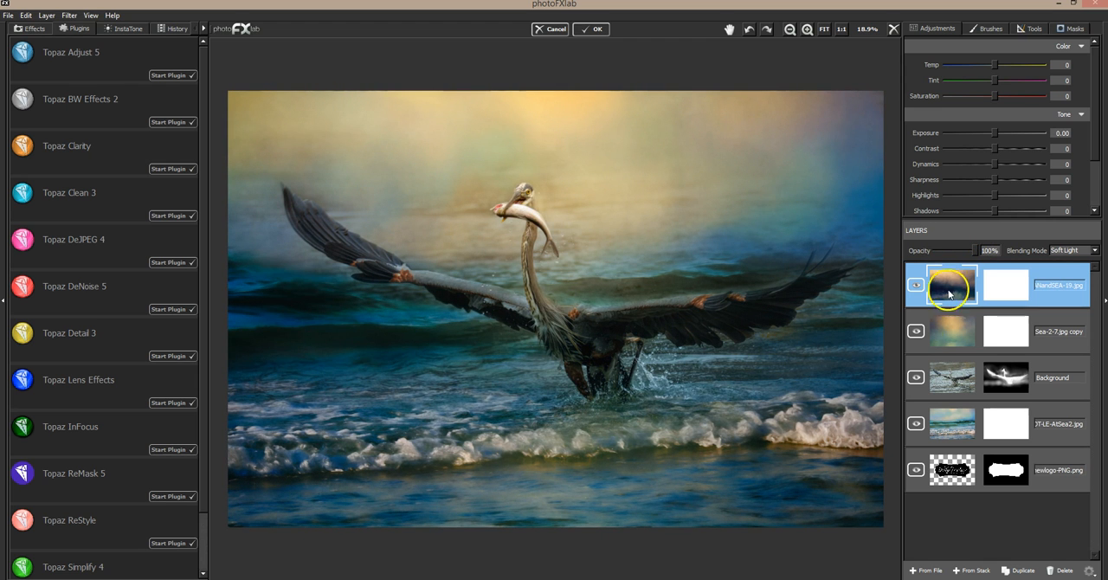
# Hide the Sea-2-7 texture copy and set the DT-OCEANandSEA-19 layer's opacity to 44%, comparing the image with and without it.
pyautogui.click(917, 335)
pyautogui.click(917, 285)
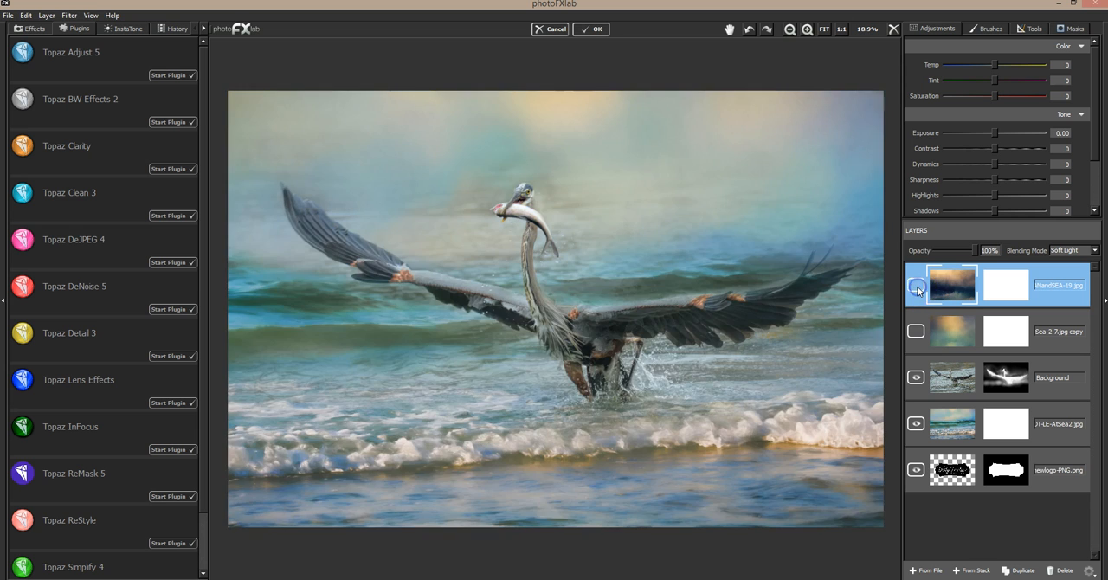
pyautogui.click(917, 286)
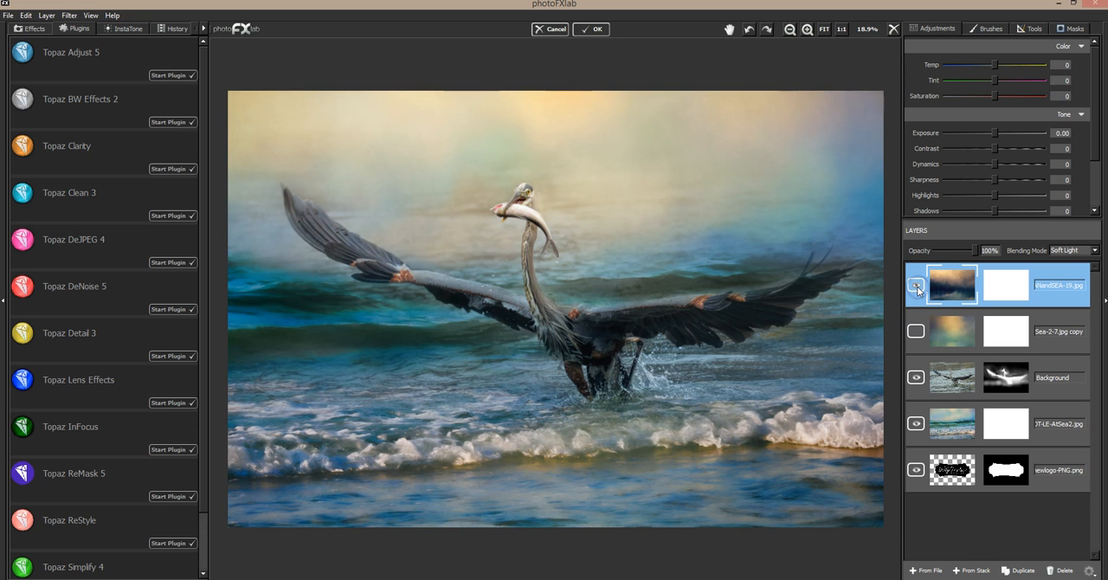
pyautogui.click(917, 286)
pyautogui.click(917, 286)
pyautogui.click(917, 287)
pyautogui.click(917, 286)
pyautogui.click(917, 286)
pyautogui.click(917, 285)
pyautogui.moveTo(958, 250); pyautogui.dragTo(954, 254)
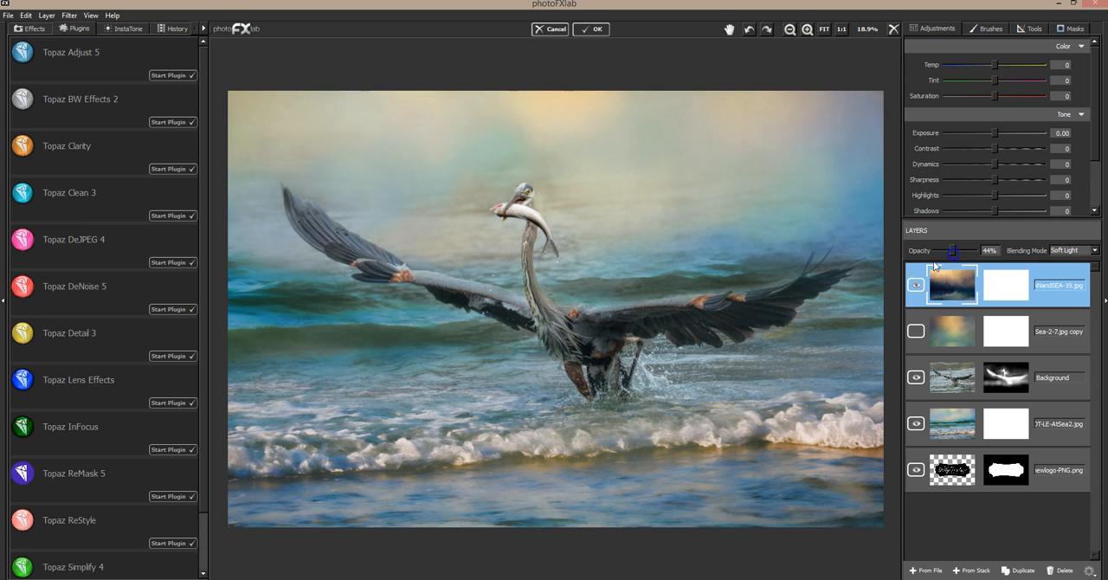
# Move the Sea-2-7 texture copy above the DT-OCEANandSEA-19 layer, show it again, and raise its exposure.
pyautogui.click(950, 328)
pyautogui.moveTo(950, 328); pyautogui.dragTo(950, 286)
pyautogui.click(915, 287)
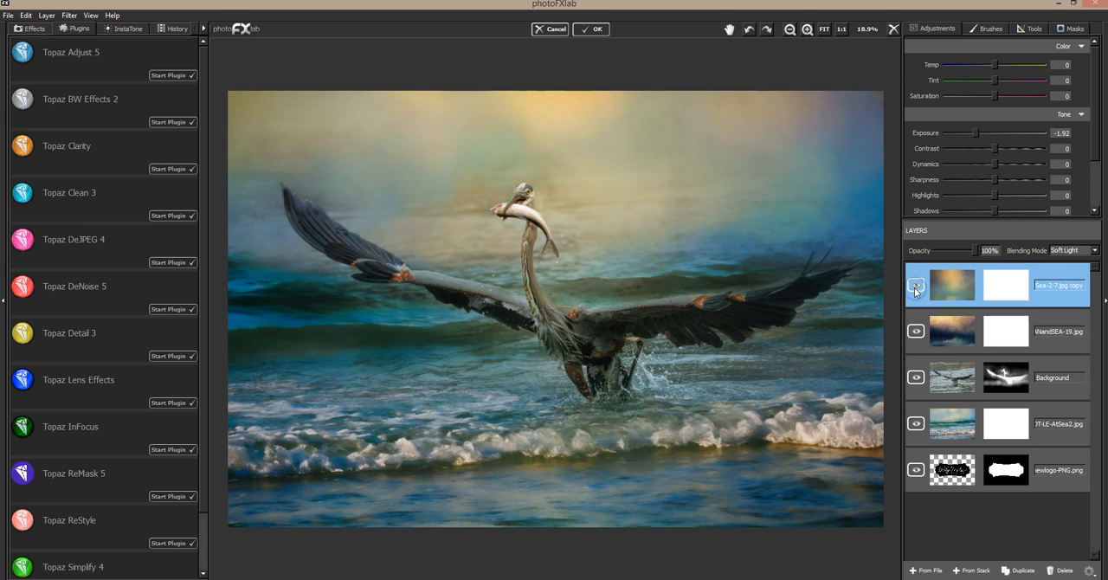
pyautogui.click(974, 255)
pyautogui.moveTo(981, 135); pyautogui.dragTo(991, 128)
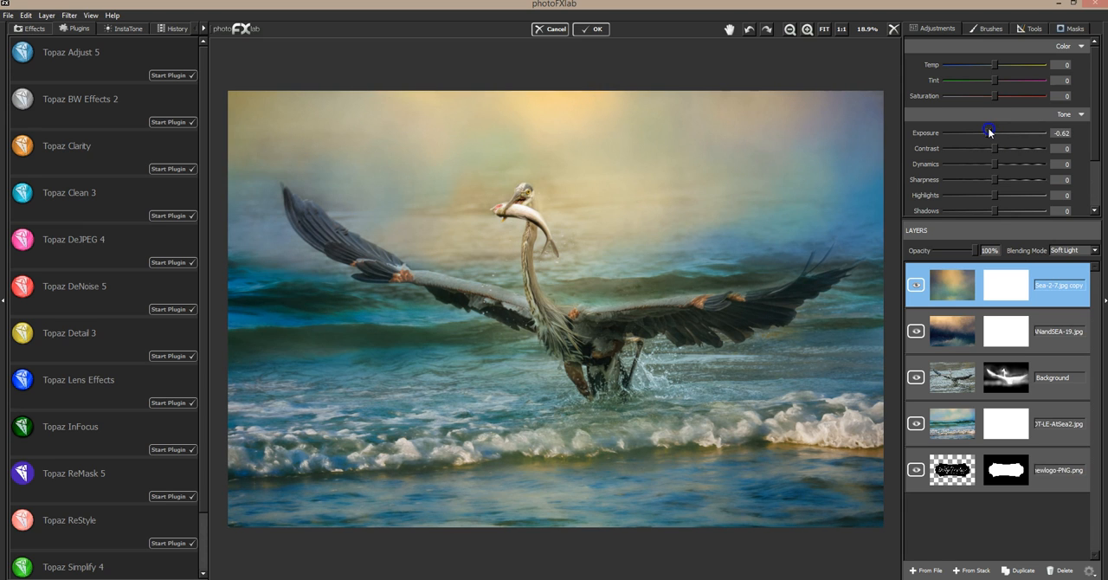
pyautogui.moveTo(989, 134)
pyautogui.mouseDown()
pyautogui.moveTo(1011, 131)
pyautogui.moveTo(955, 130)
pyautogui.moveTo(1038, 129)
pyautogui.moveTo(949, 133)
pyautogui.moveTo(1048, 133)
pyautogui.moveTo(953, 134)
pyautogui.moveTo(987, 129)
pyautogui.mouseUp()
# Compare the image with and without the Sea-2-7 texture copy, and delete that layer.
pyautogui.click(916, 286)
pyautogui.click(915, 286)
pyautogui.click(915, 288)
pyautogui.click(916, 287)
pyautogui.click(1067, 572)
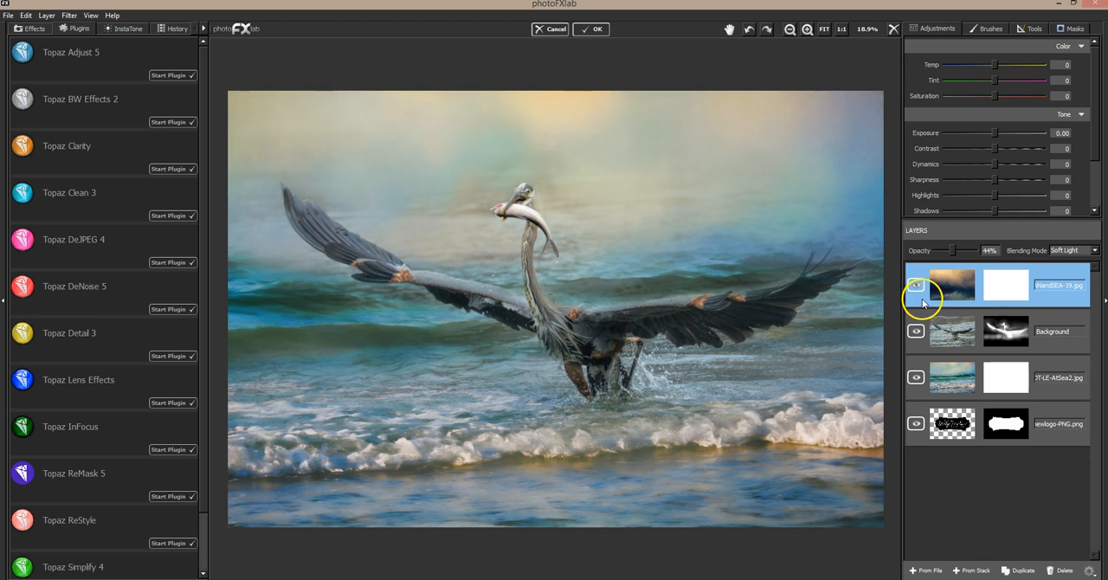
# Vary the DT-OCEANandSEA-19 layer's opacity to judge its effect and set it to 40%.
pyautogui.moveTo(956, 250); pyautogui.dragTo(971, 249)
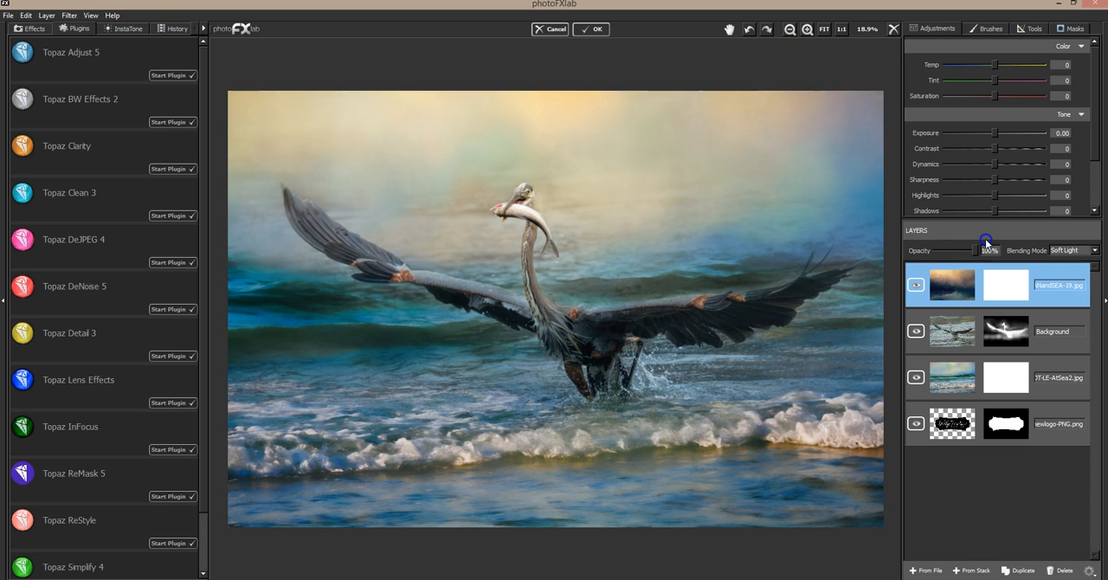
pyautogui.moveTo(976, 250); pyautogui.dragTo(950, 247)
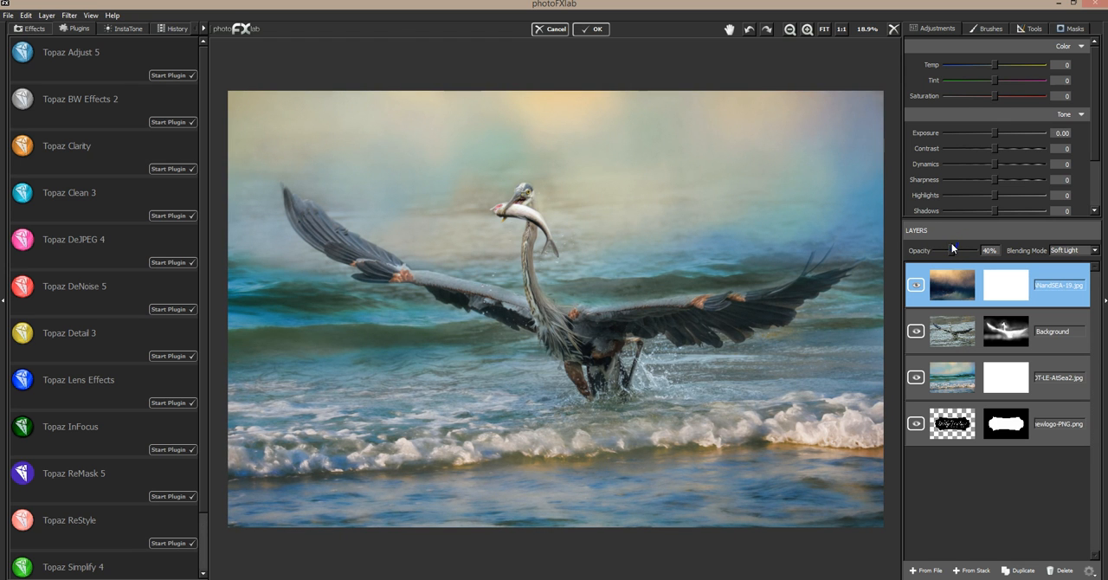
# Add DT-OCEANandSEA-7.jpg as a new layer in Soft Light blending, comparing the image with and without it.
pyautogui.click(925, 570)
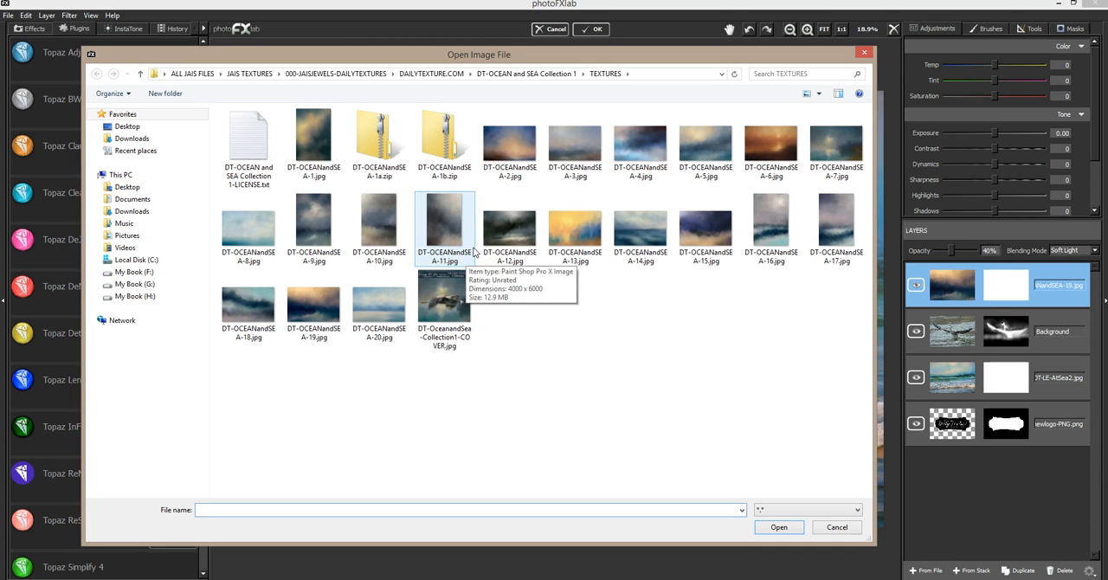
pyautogui.doubleClick(849, 141)
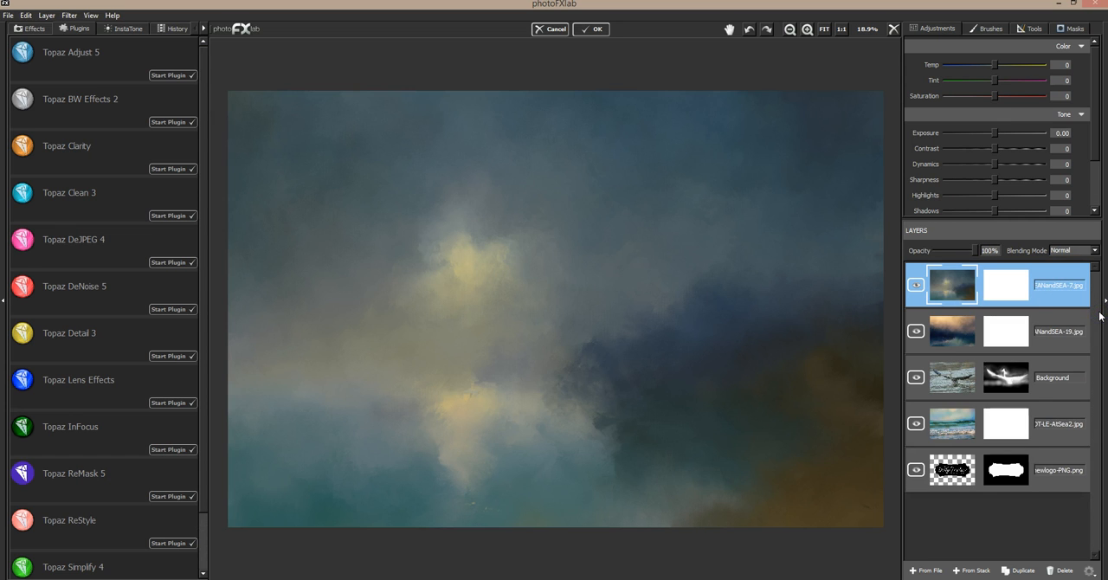
pyautogui.click(1060, 250)
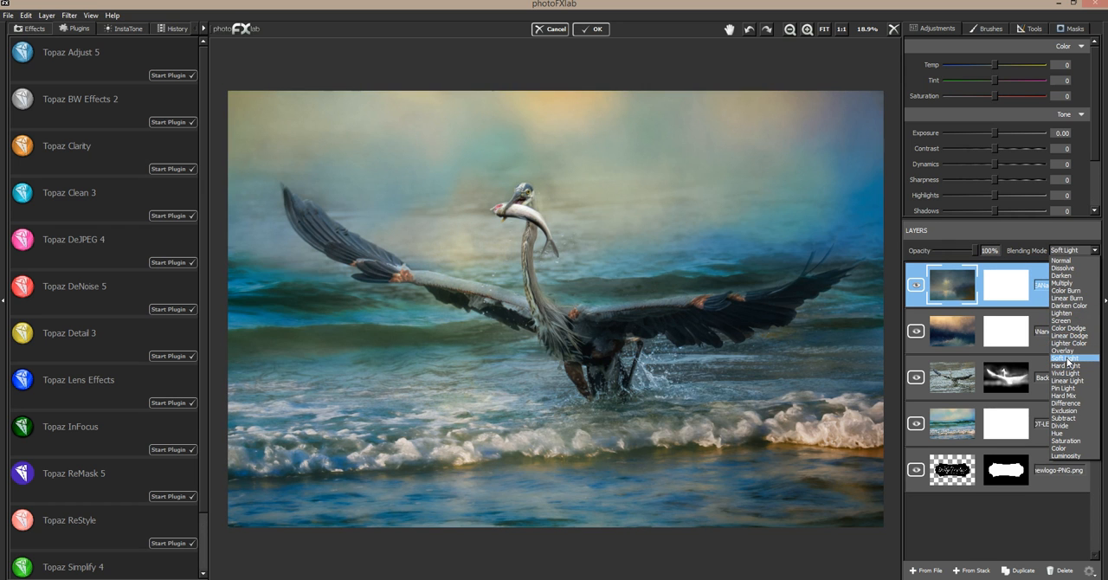
pyautogui.click(1069, 360)
pyautogui.click(919, 285)
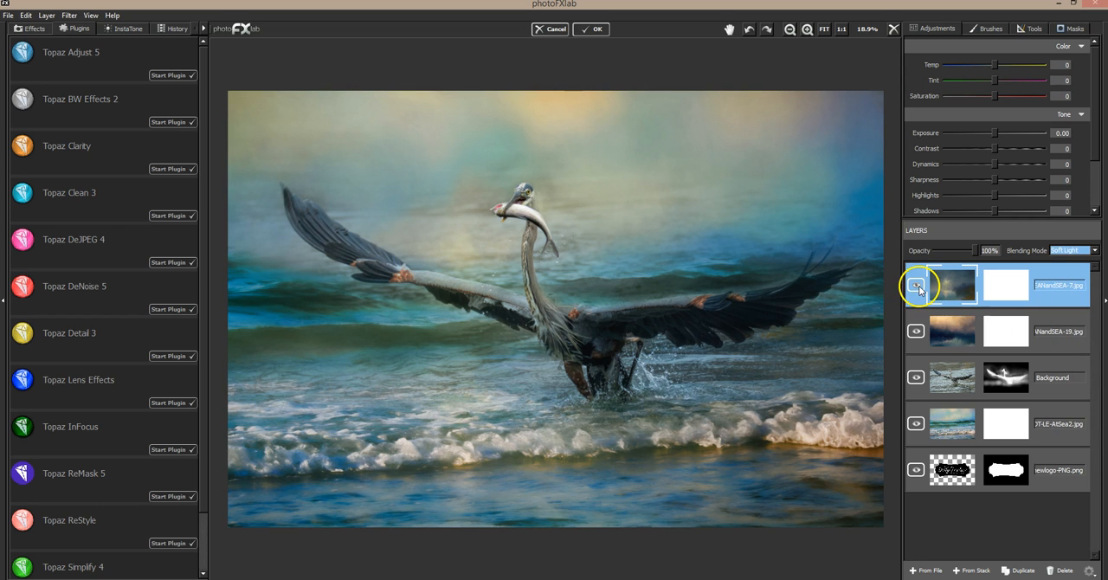
pyautogui.click(918, 286)
# Scale the DT-OCEANandSEA-7 layer up to 154% and reposition it over the heron, comparing the image with and without it.
pyautogui.click(1033, 30)
pyautogui.click(1047, 46)
pyautogui.moveTo(648, 268); pyautogui.dragTo(943, 187)
pyautogui.click(1005, 46)
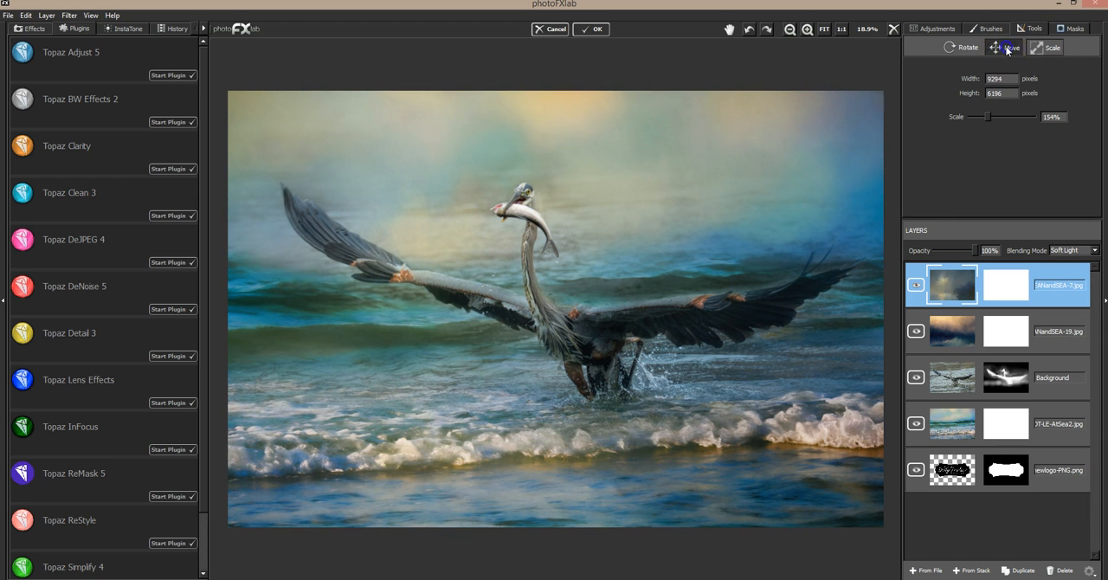
pyautogui.moveTo(615, 252); pyautogui.dragTo(622, 217)
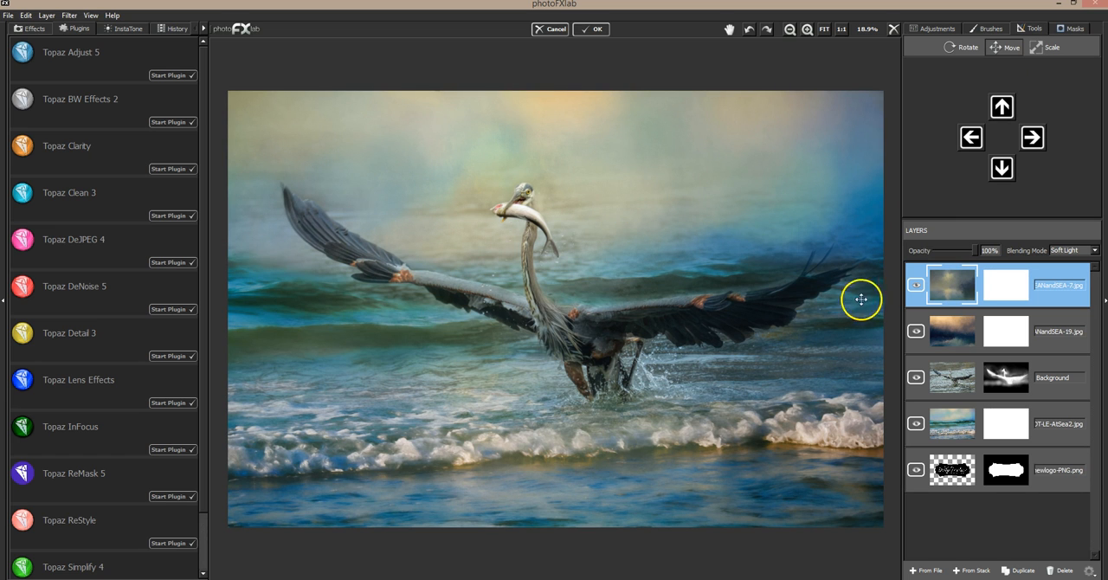
pyautogui.click(916, 284)
pyautogui.click(915, 283)
# Try Overlay blending on the DT-OCEANandSEA-7 layer, and delete the layer.
pyautogui.click(980, 252)
pyautogui.click(1072, 250)
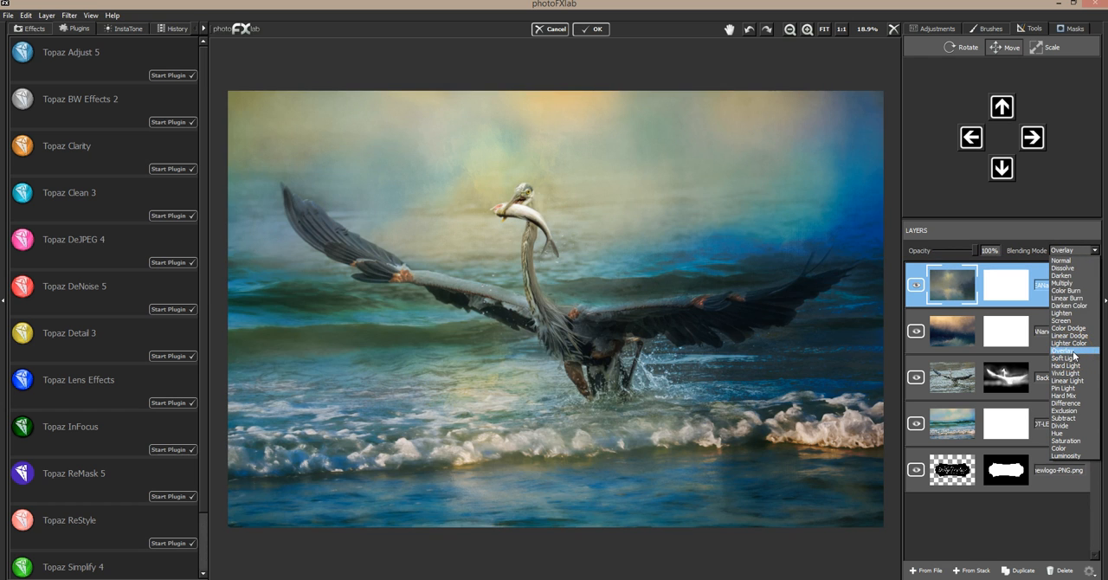
pyautogui.click(1073, 353)
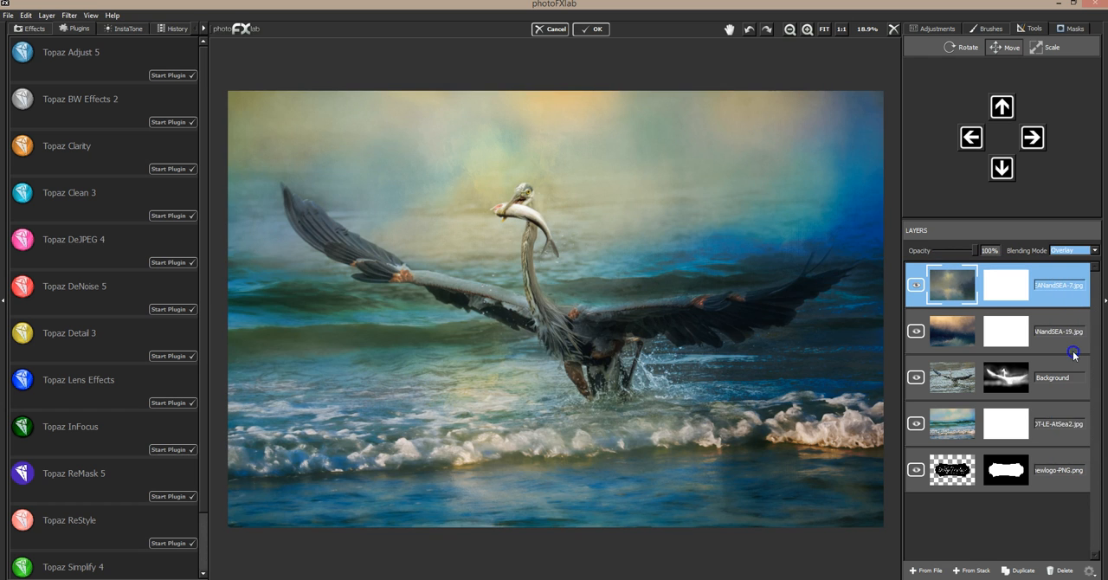
pyautogui.click(1013, 561)
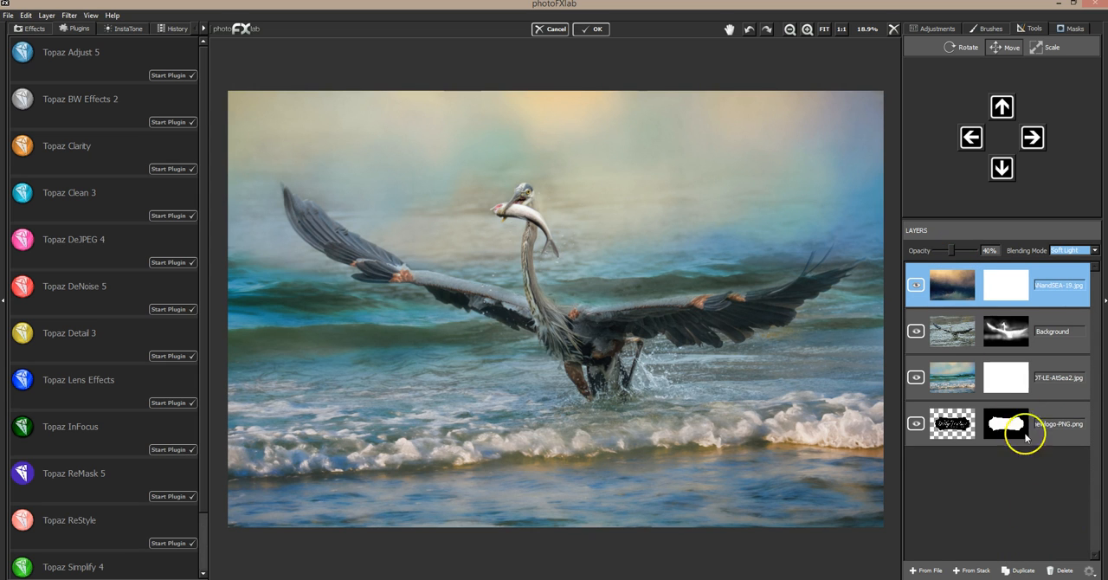
# Duplicate the DT-OCEANandSEA-19 layer, try the copy in Multiply blending at 100% opacity, and delete it.
pyautogui.click(1020, 568)
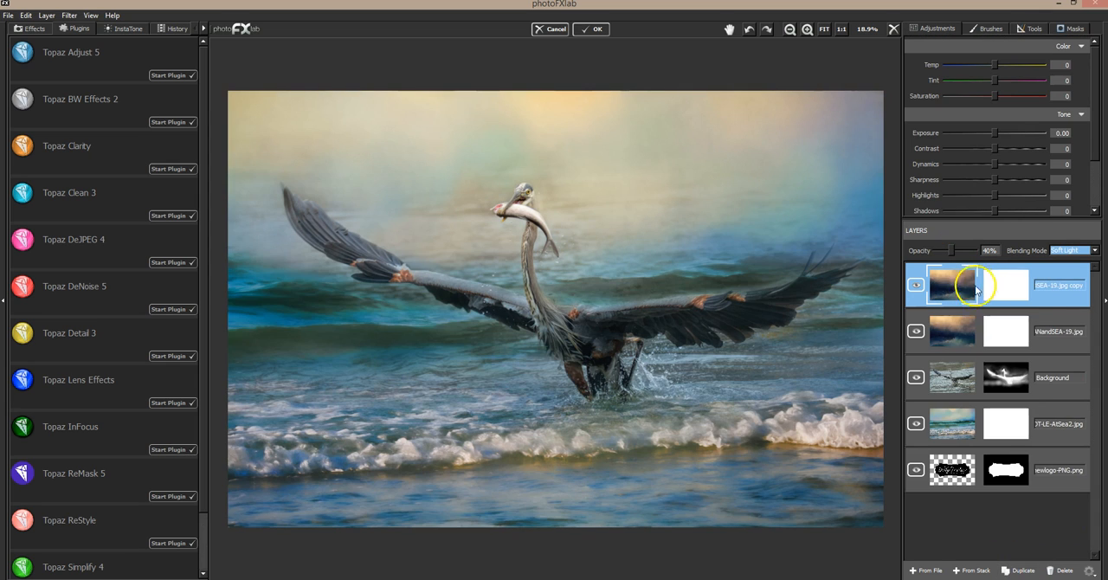
pyautogui.click(1071, 251)
pyautogui.click(1080, 280)
pyautogui.moveTo(951, 252); pyautogui.dragTo(983, 251)
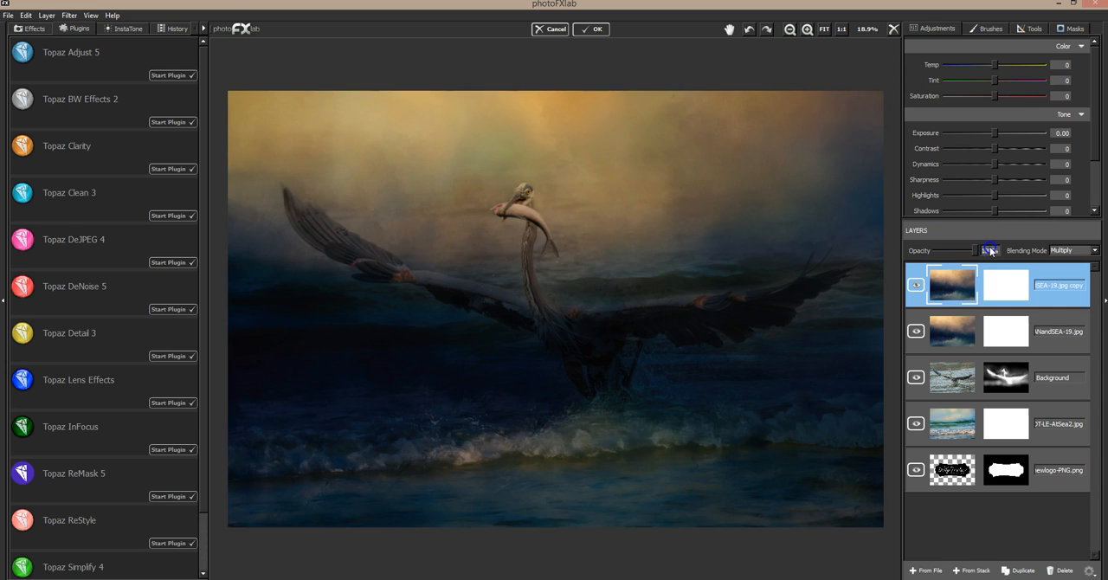
pyautogui.click(1060, 570)
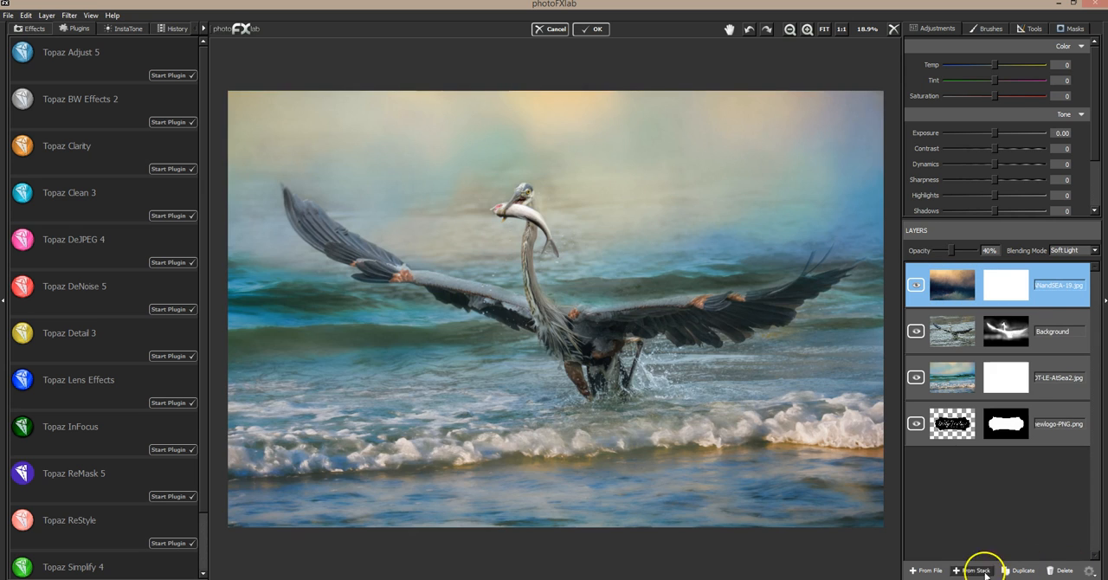
# Add DT-Illumination (9).jpg from the ILLUMINATION folder as a new layer in Soft Light blending.
pyautogui.click(925, 570)
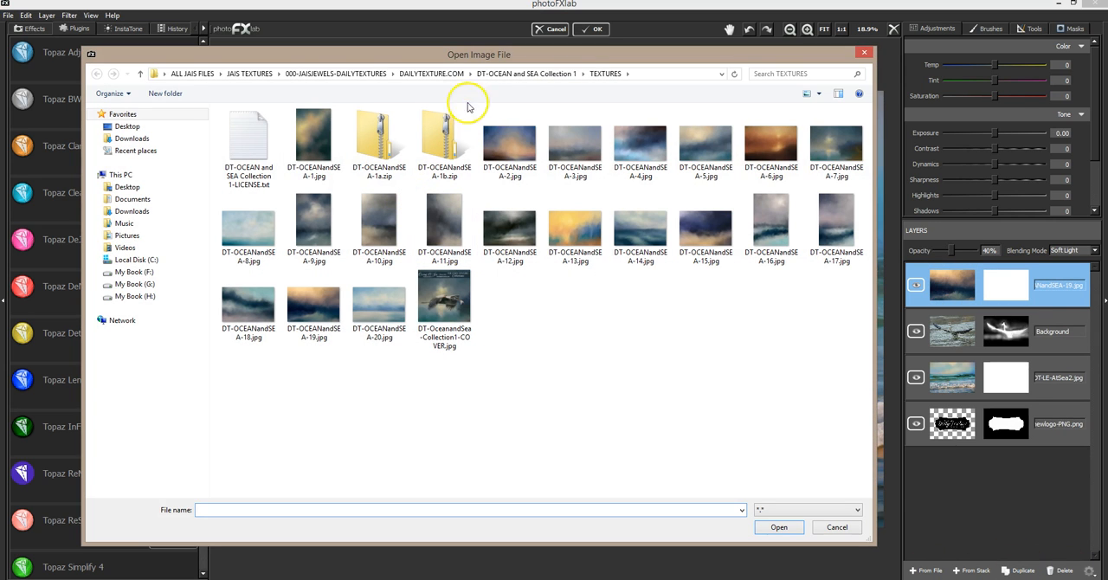
pyautogui.click(431, 73)
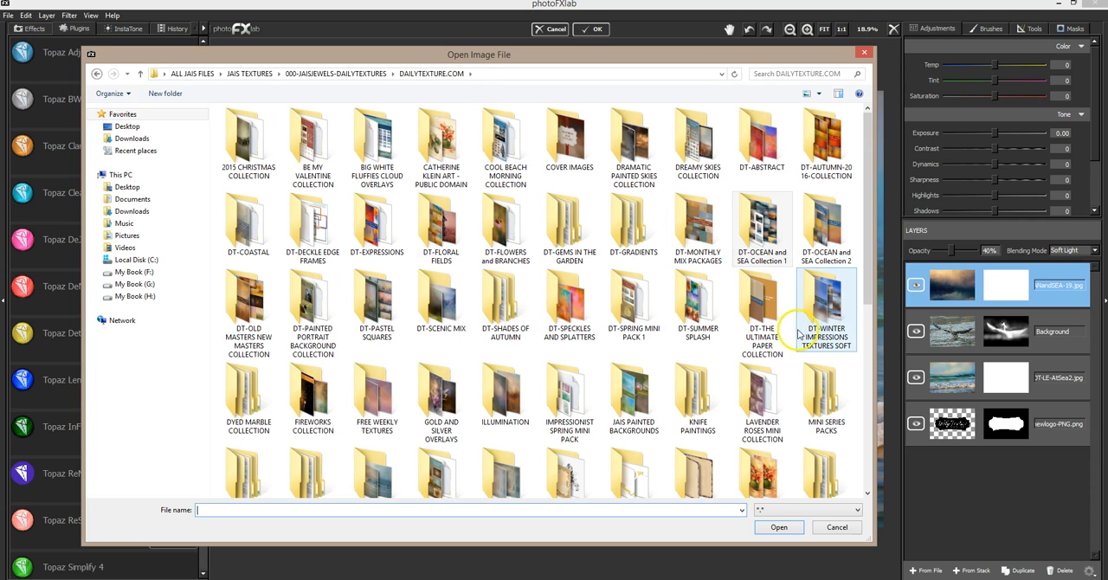
pyautogui.doubleClick(505, 398)
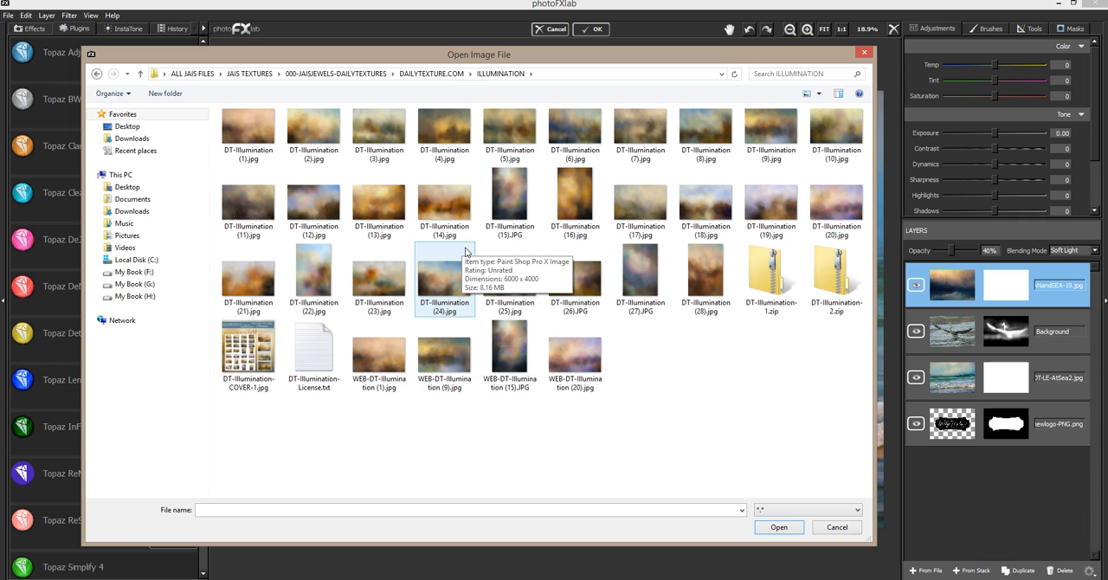
pyautogui.doubleClick(770, 128)
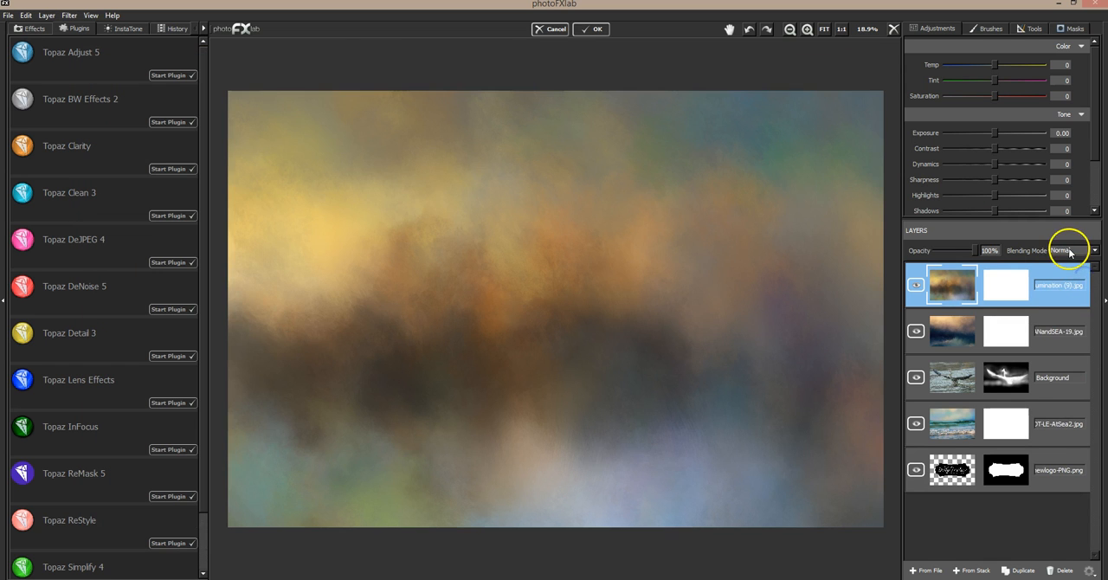
pyautogui.click(1069, 250)
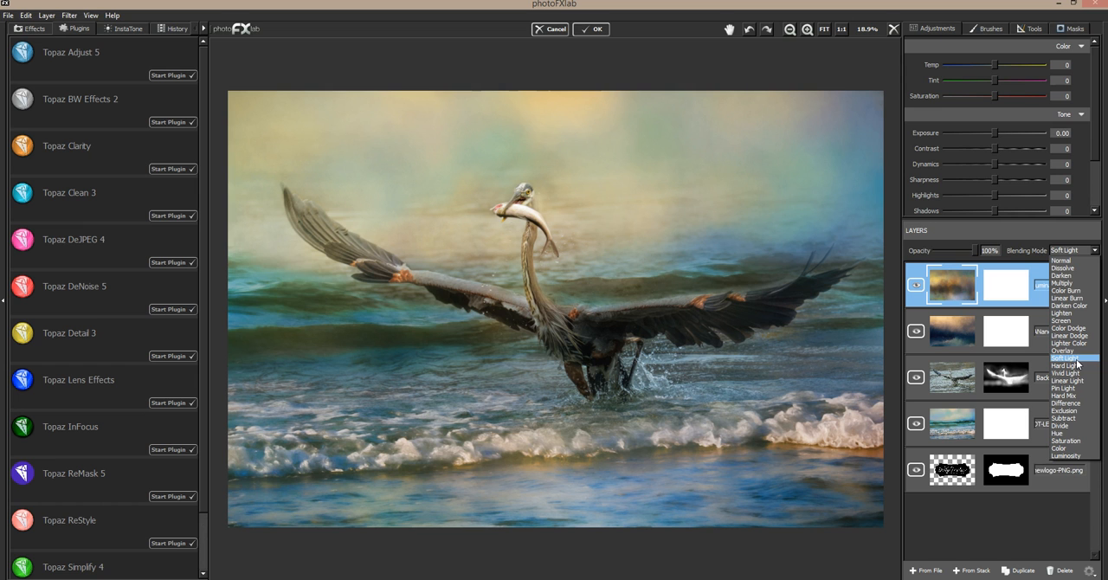
pyautogui.click(1078, 359)
# Compare the image with and without the DT-Illumination (9) layer, and delete that layer.
pyautogui.click(920, 286)
pyautogui.click(920, 286)
pyautogui.click(922, 285)
pyautogui.click(923, 286)
pyautogui.click(1060, 570)
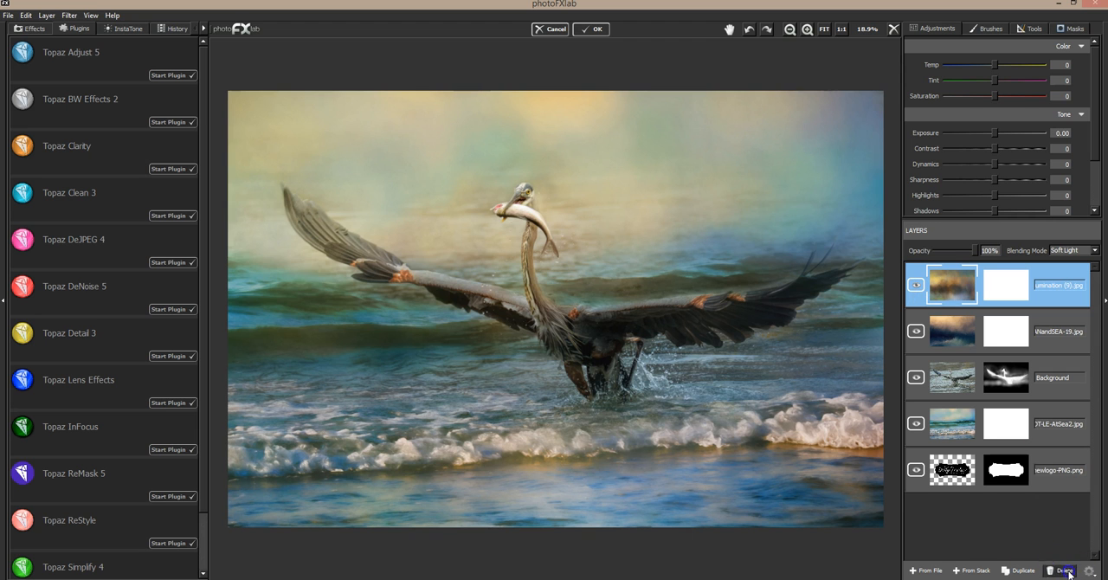
# Add DT-Illumination (17).jpg as a new layer, try it in Multiply and Overlay blending, and delete it.
pyautogui.click(925, 571)
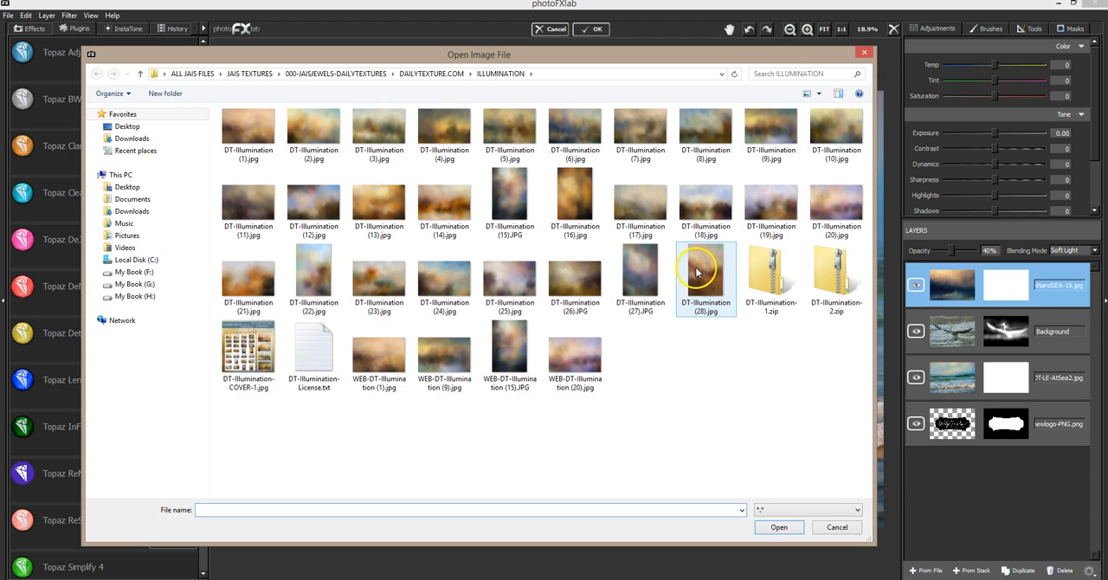
pyautogui.doubleClick(651, 224)
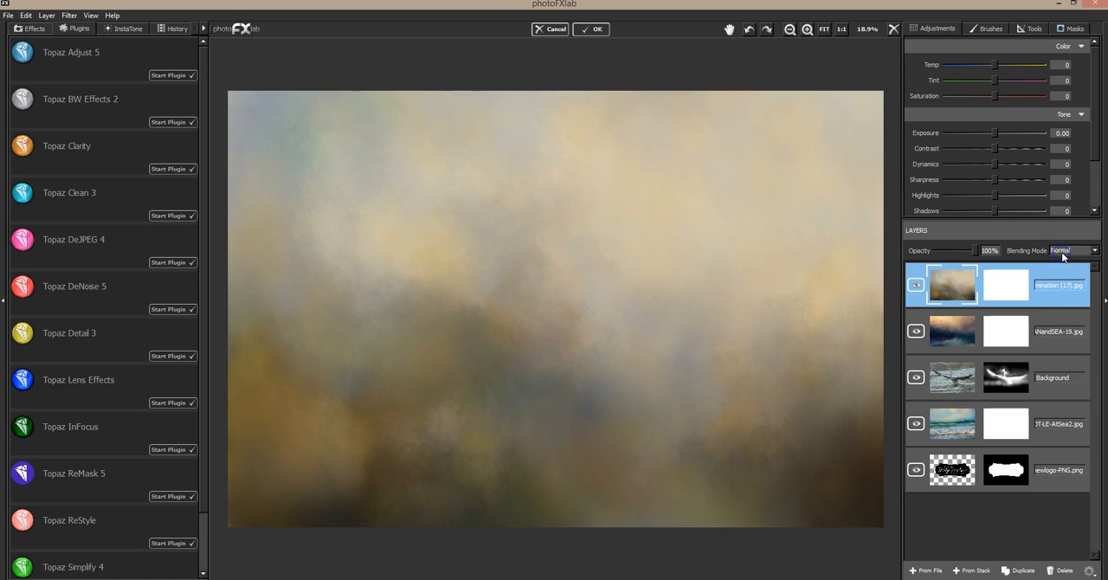
pyautogui.click(1062, 252)
pyautogui.click(1067, 283)
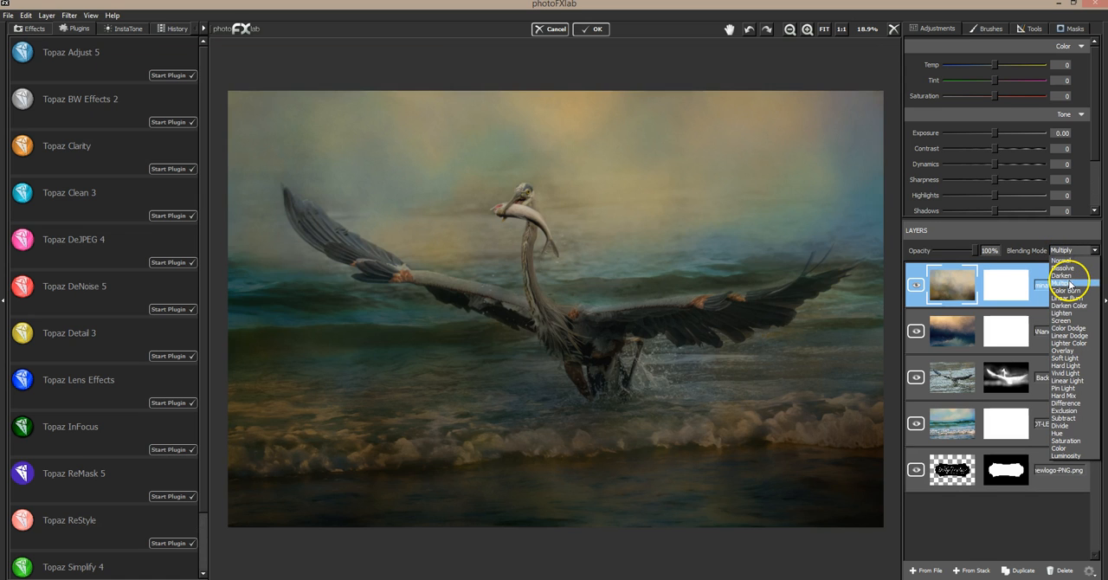
pyautogui.click(1069, 342)
pyautogui.click(1067, 350)
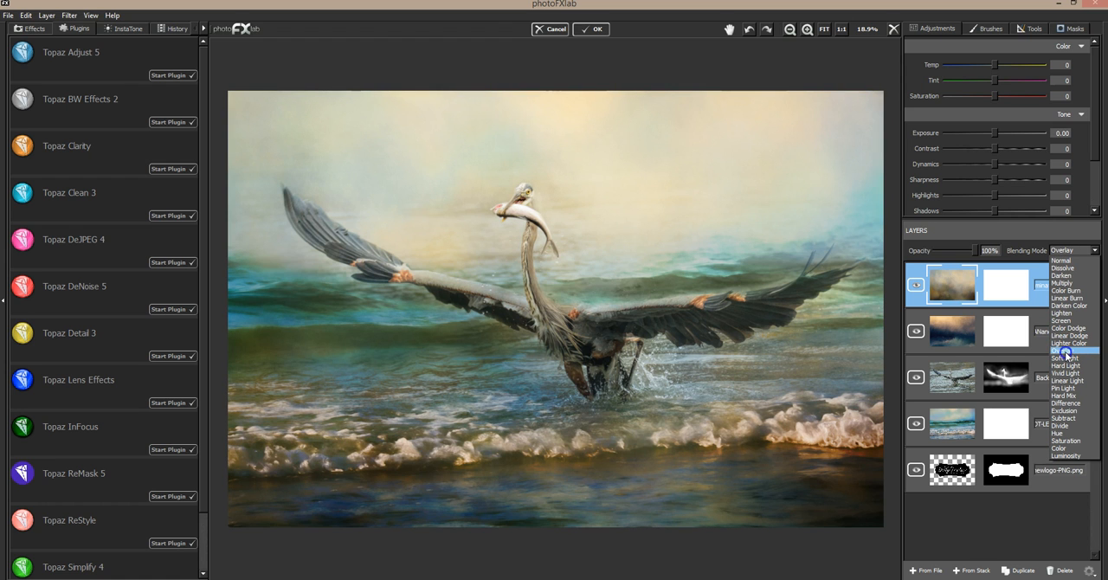
pyautogui.click(1067, 352)
pyautogui.click(1053, 571)
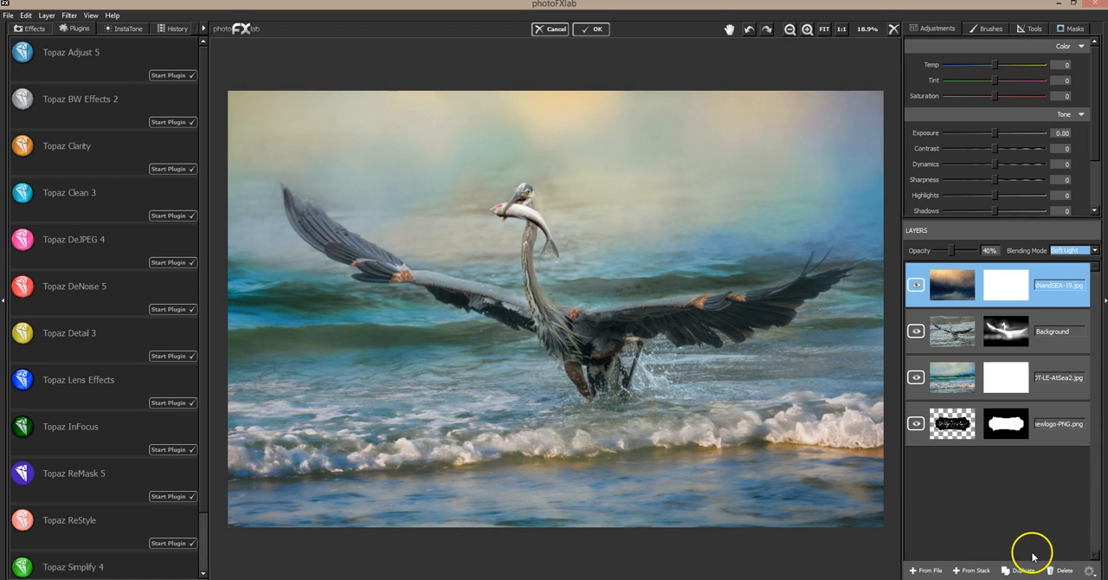
# Add DT-Illumination (13).jpg as a new layer, try it in Overlay and Soft Light blending, and delete it.
pyautogui.click(926, 570)
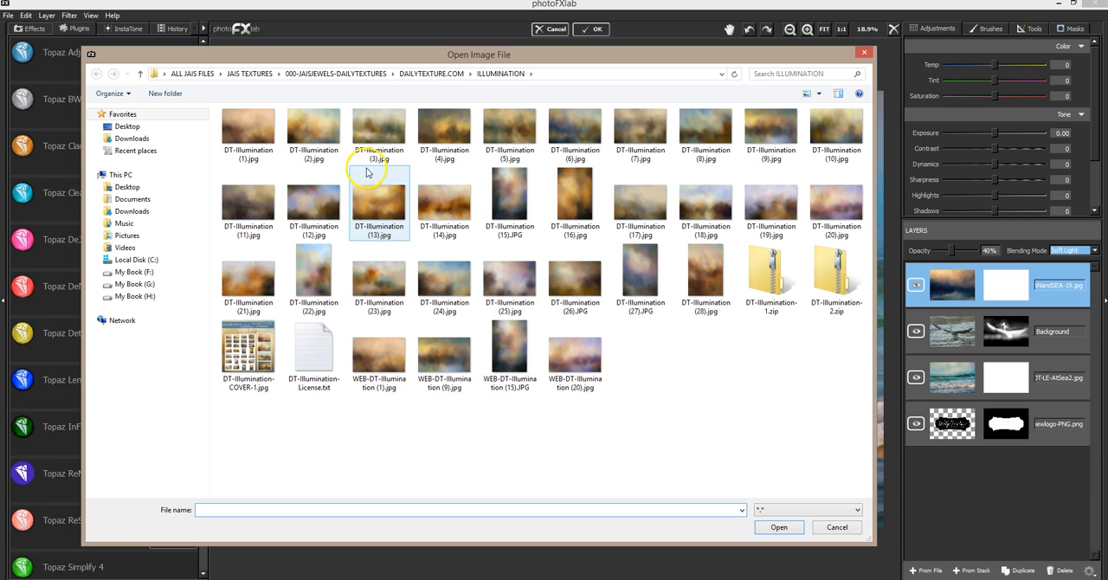
pyautogui.click(297, 197)
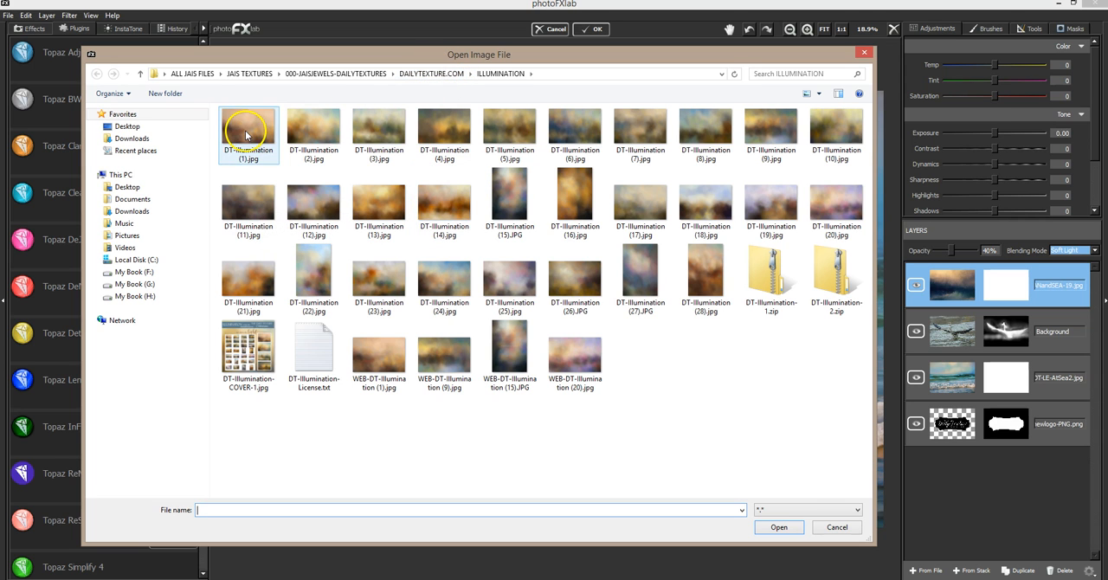
pyautogui.doubleClick(389, 206)
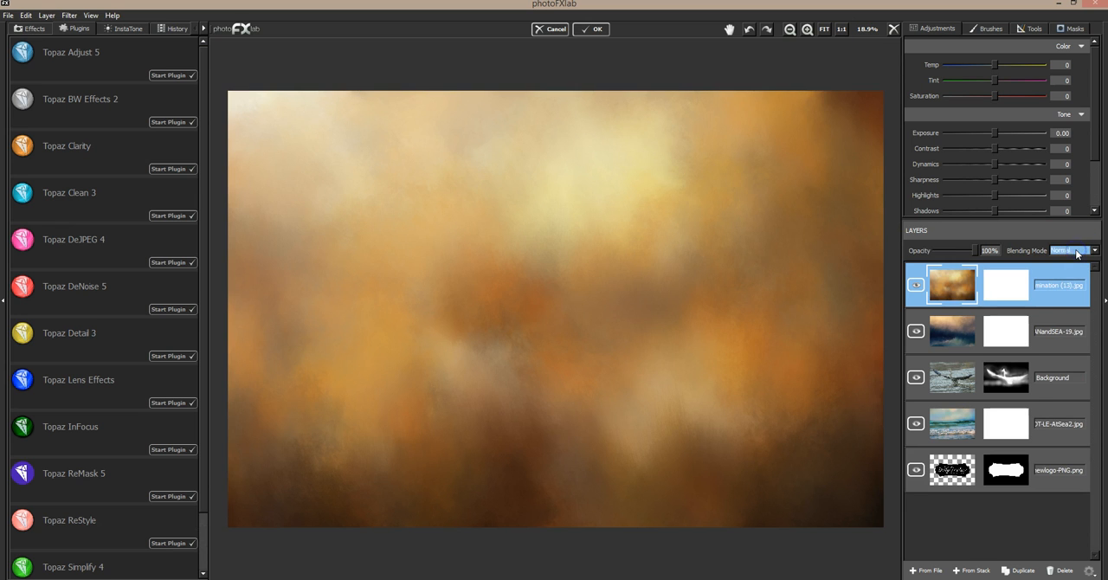
pyautogui.click(1079, 252)
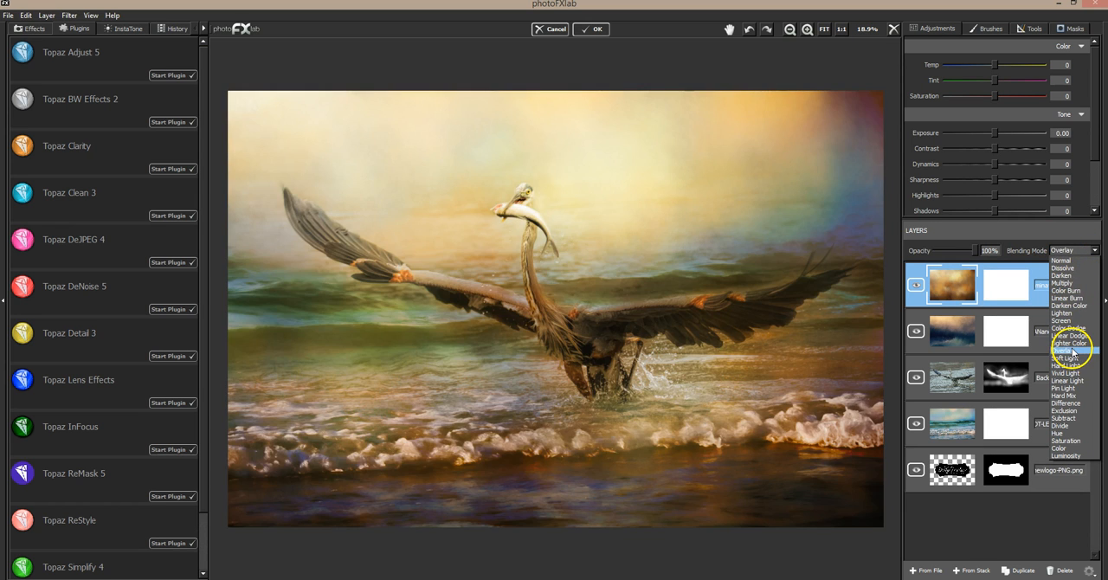
pyautogui.click(1072, 361)
pyautogui.moveTo(979, 251); pyautogui.dragTo(1007, 253)
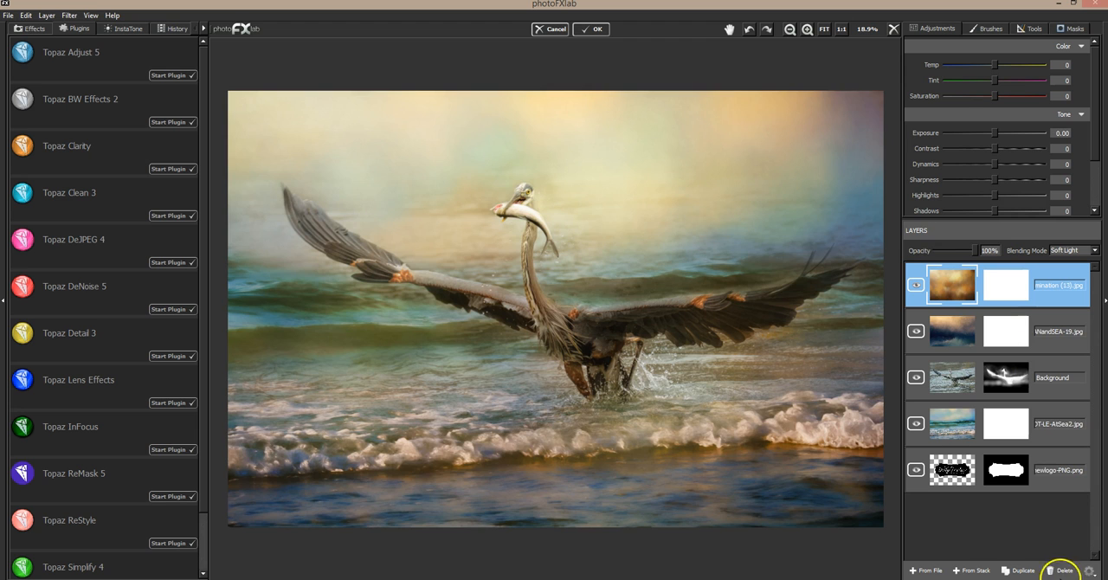
pyautogui.click(1060, 570)
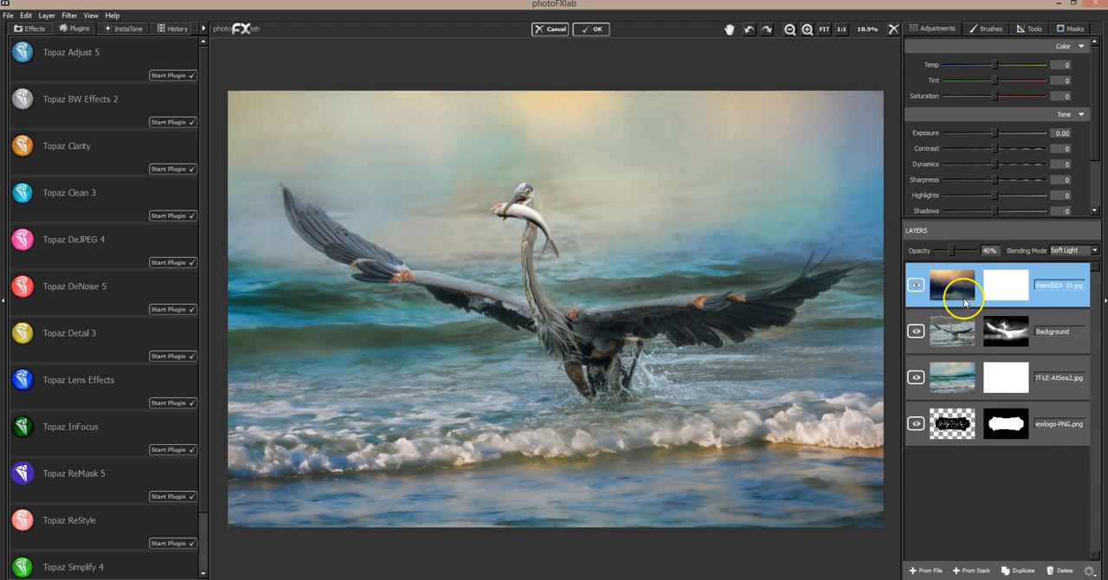
# Set the DT-OCEANandSEA-19 layer's opacity to 58%.
pyautogui.moveTo(950, 251)
pyautogui.mouseDown()
pyautogui.moveTo(977, 253)
pyautogui.moveTo(928, 253)
pyautogui.moveTo(959, 243)
pyautogui.mouseUp()
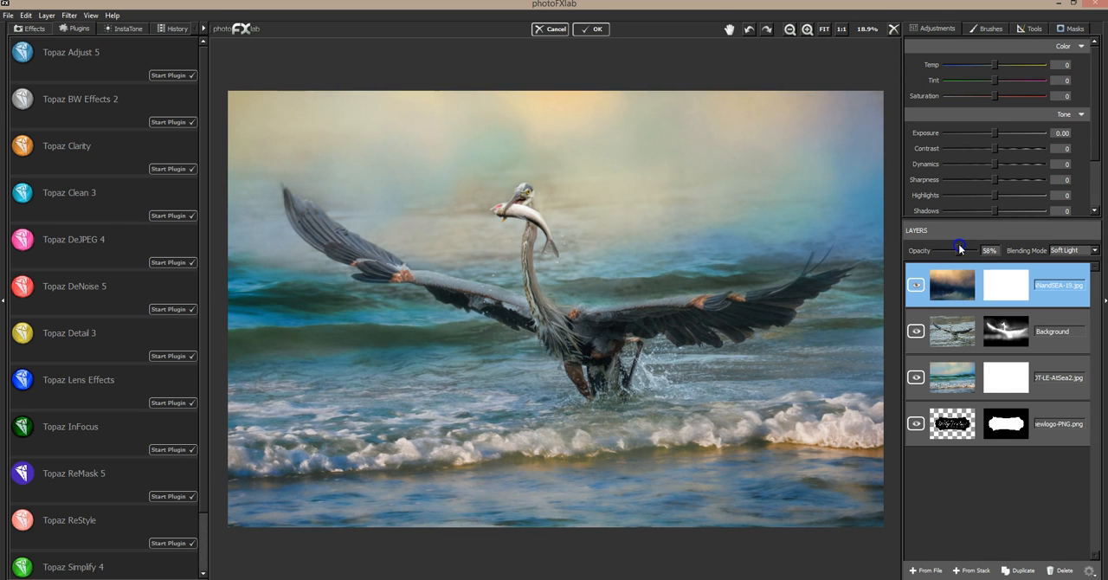
# Add DT-COASTAL-9.jpg from the DT-COASTAL folder as a new layer, try it in Soft Light blending, and delete it.
pyautogui.click(937, 570)
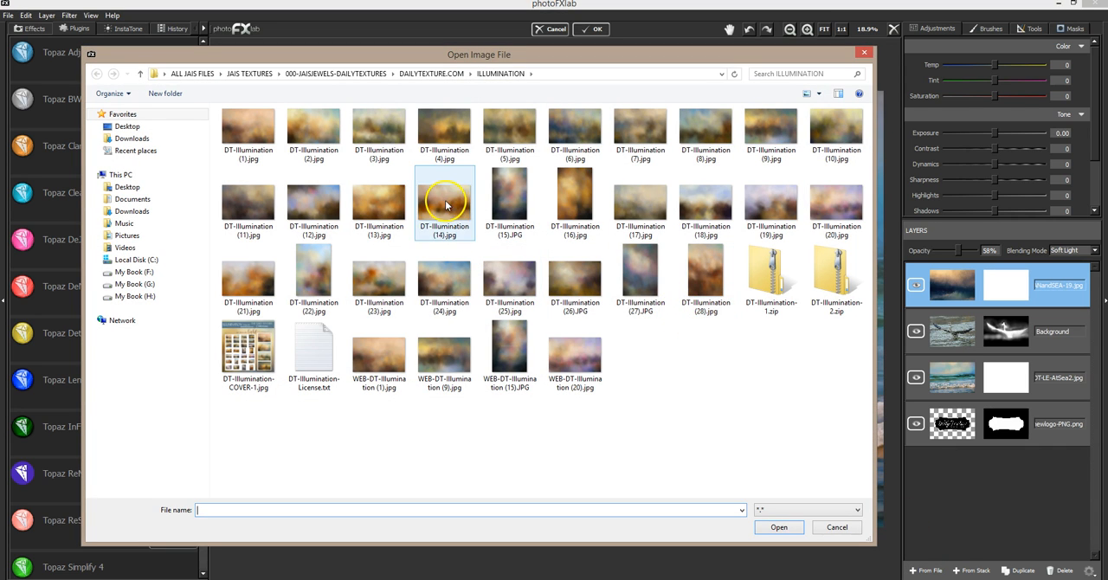
pyautogui.click(431, 73)
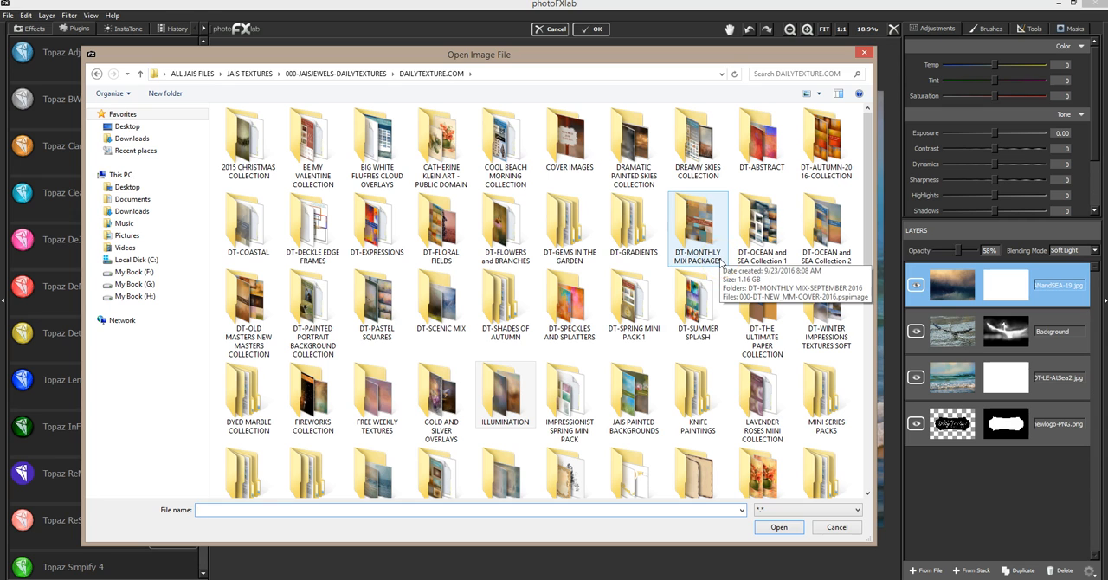
pyautogui.doubleClick(249, 223)
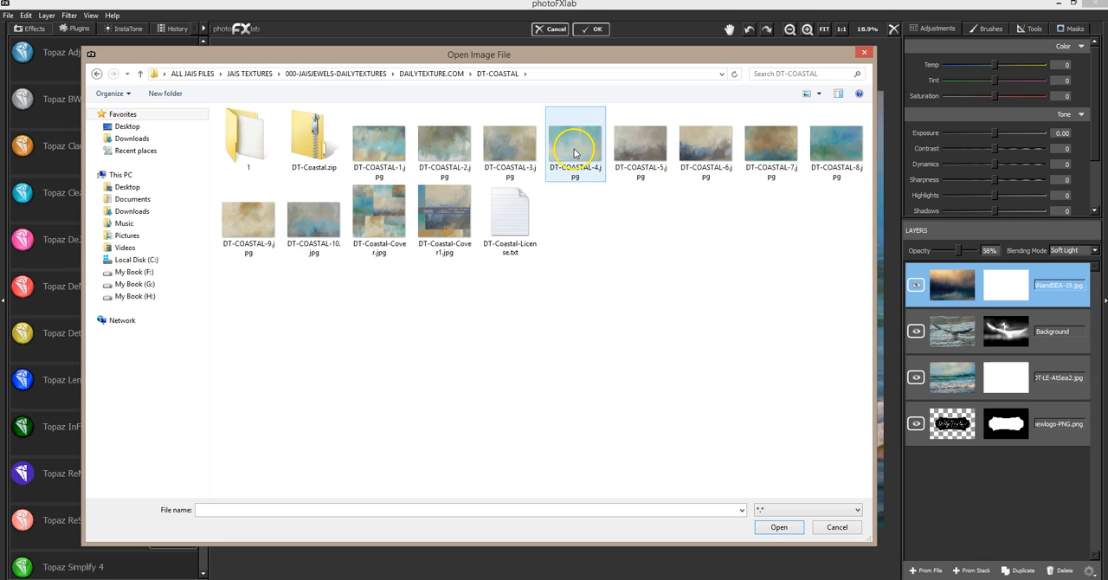
pyautogui.doubleClick(247, 218)
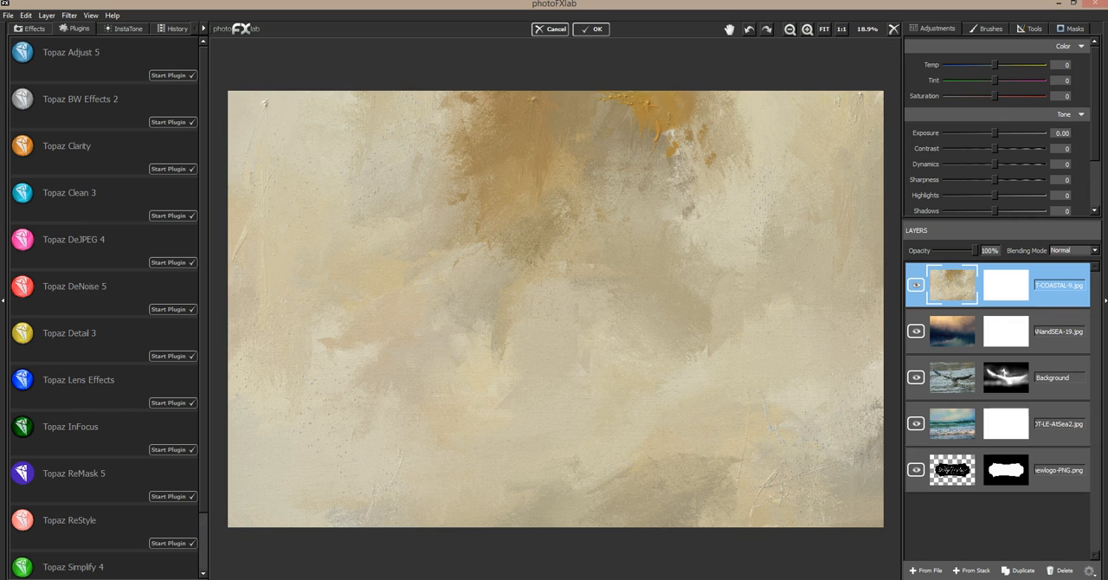
pyautogui.click(1066, 251)
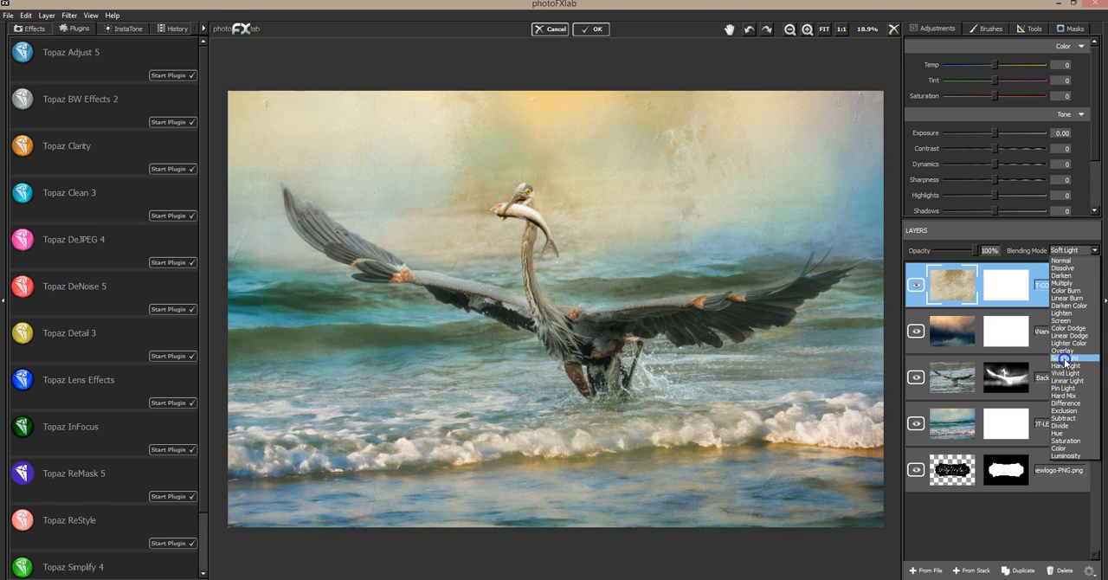
pyautogui.click(1064, 358)
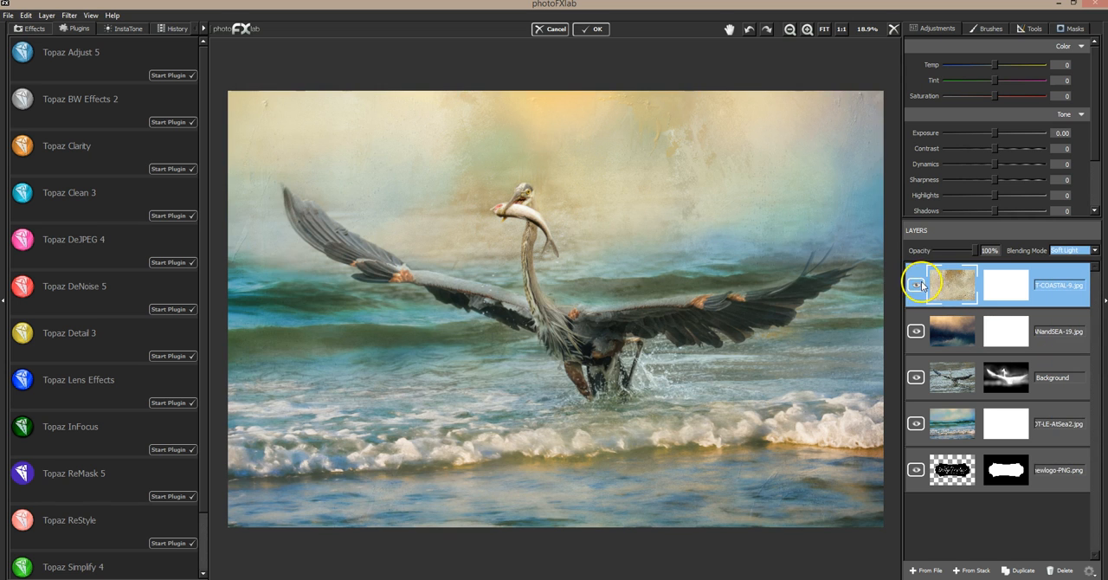
pyautogui.click(920, 285)
pyautogui.click(922, 285)
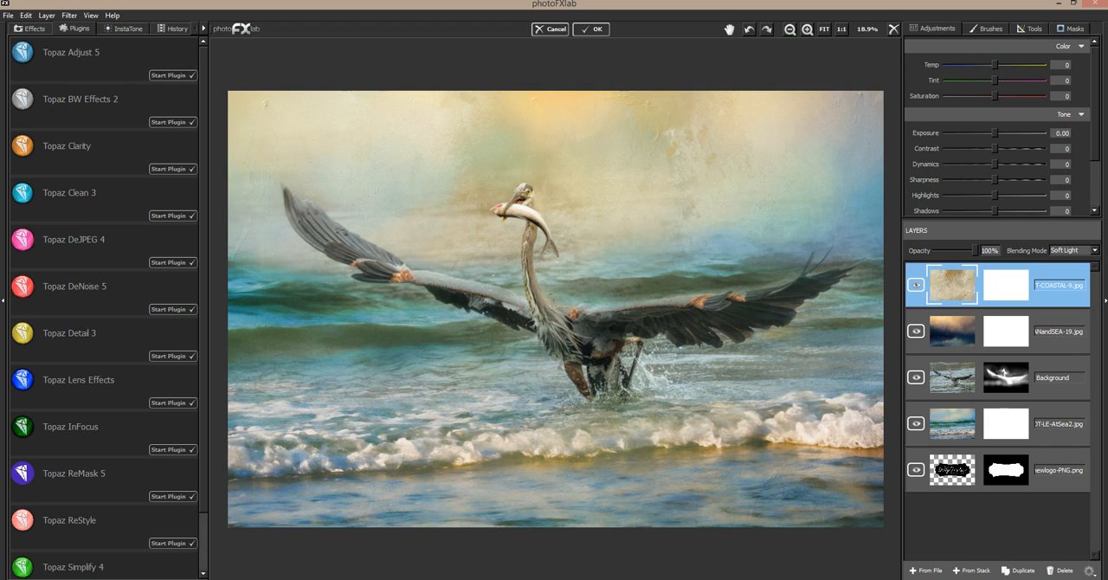
pyautogui.click(1061, 571)
# Add DT-NATURESPLASH-19.jpg from the Nature Splash collection as a new layer, try it in Soft Light blending, and delete it.
pyautogui.click(941, 572)
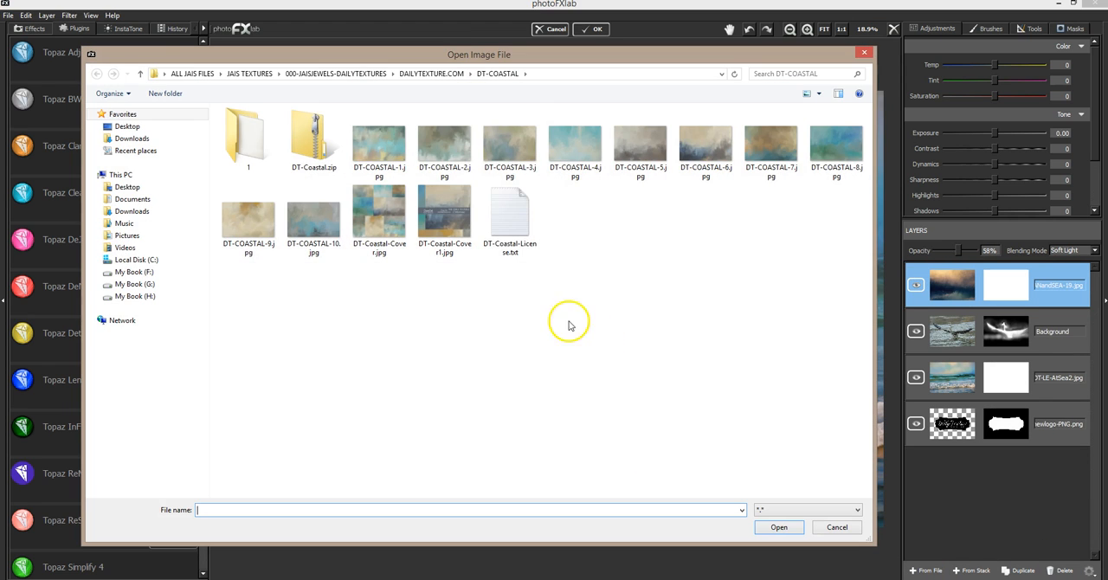
pyautogui.click(413, 73)
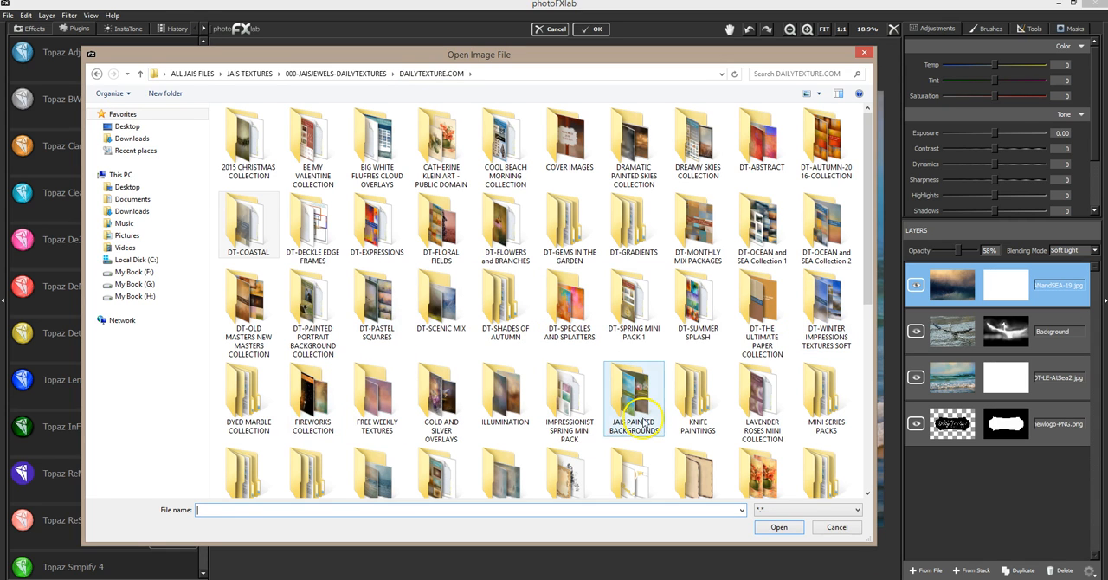
pyautogui.moveTo(866, 292); pyautogui.dragTo(865, 337)
pyautogui.doubleClick(245, 377)
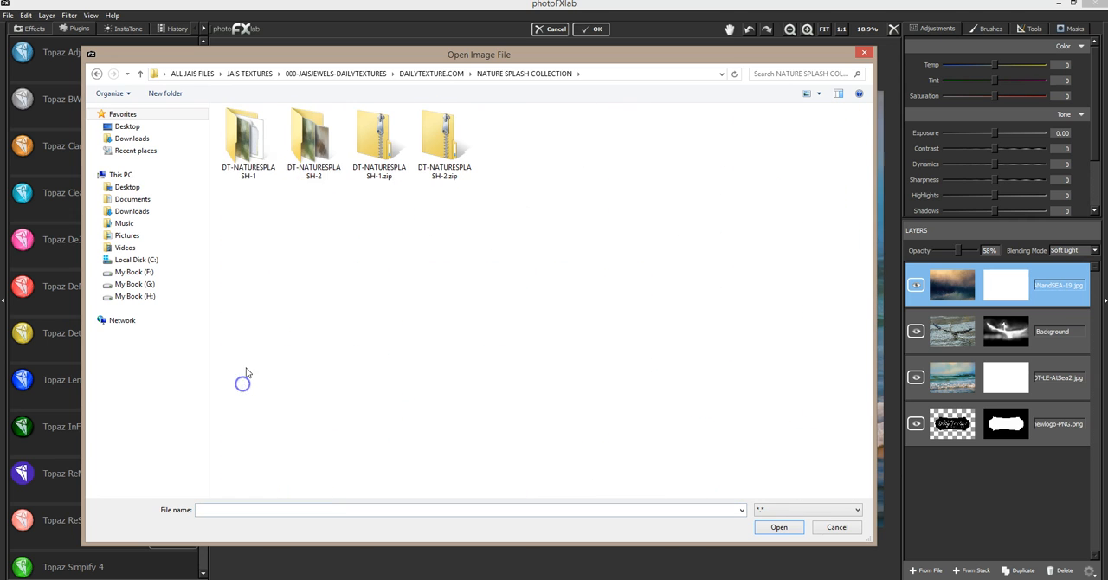
pyautogui.doubleClick(240, 153)
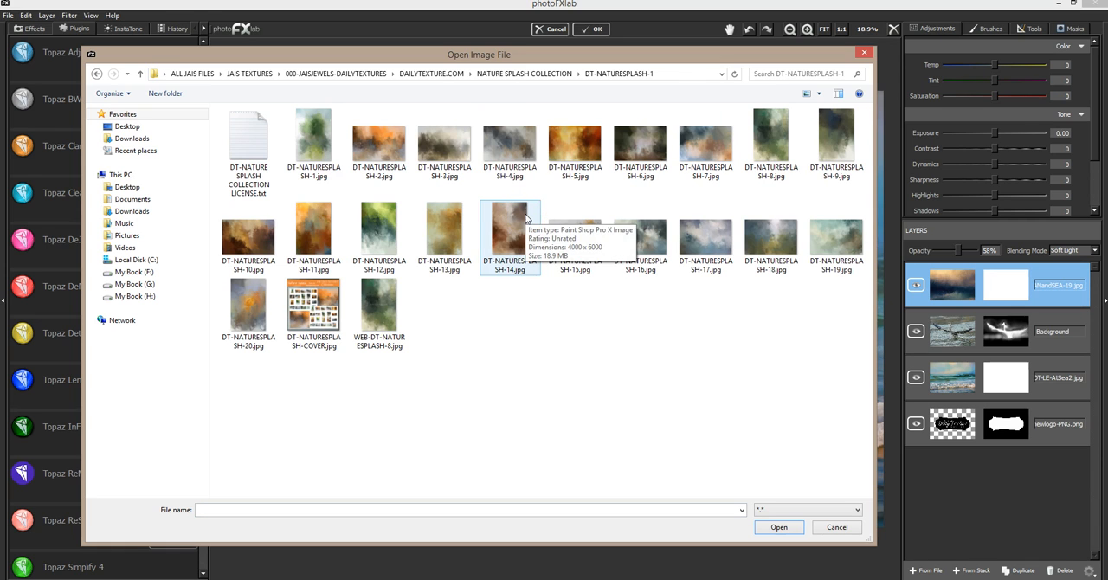
pyautogui.doubleClick(840, 236)
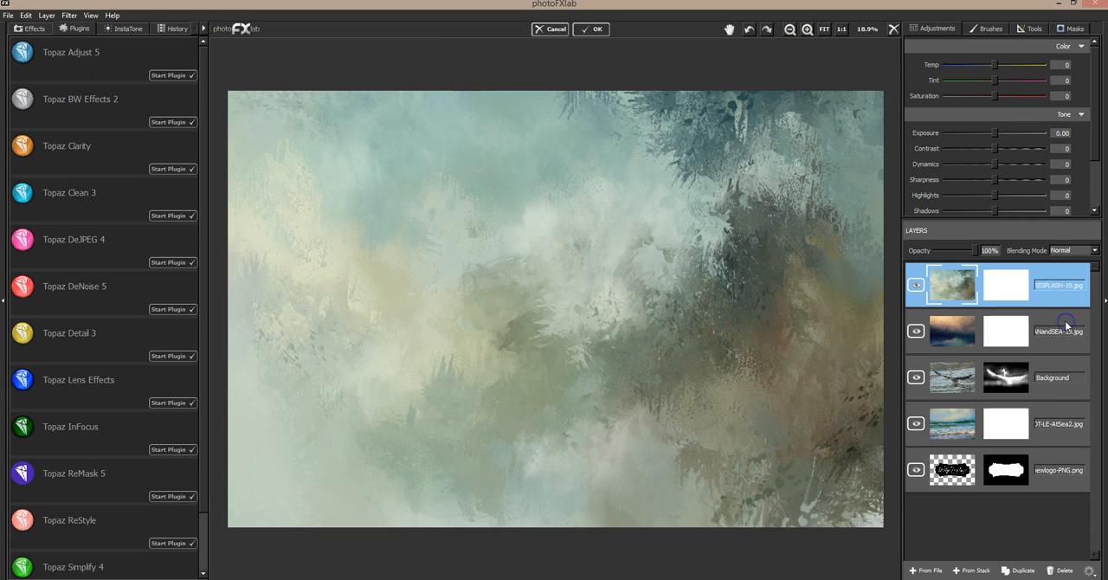
pyautogui.click(1088, 250)
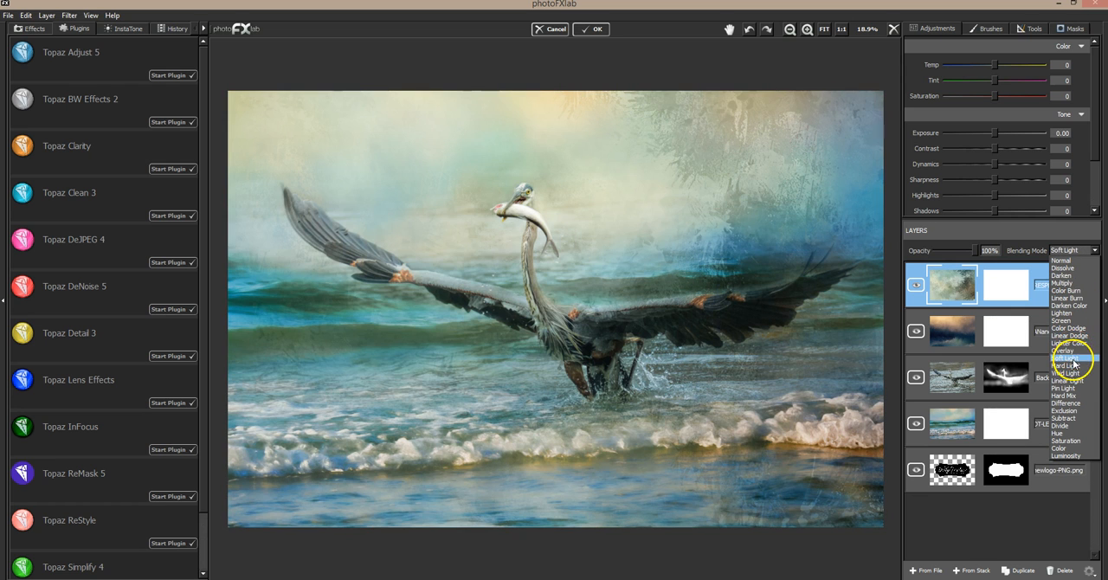
pyautogui.click(1071, 356)
pyautogui.press('Delete')
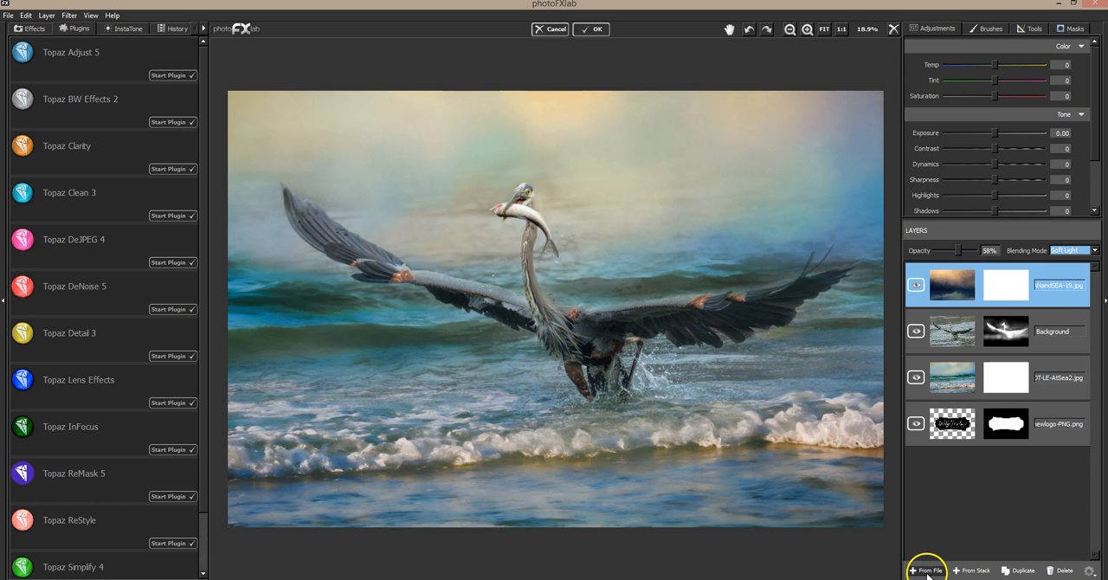
# Add DT-MM-SEPT2016 (6).jpg from the DT-MONTHLY MIX-SEPTEMBER 2016 folder as a new layer.
pyautogui.click(923, 570)
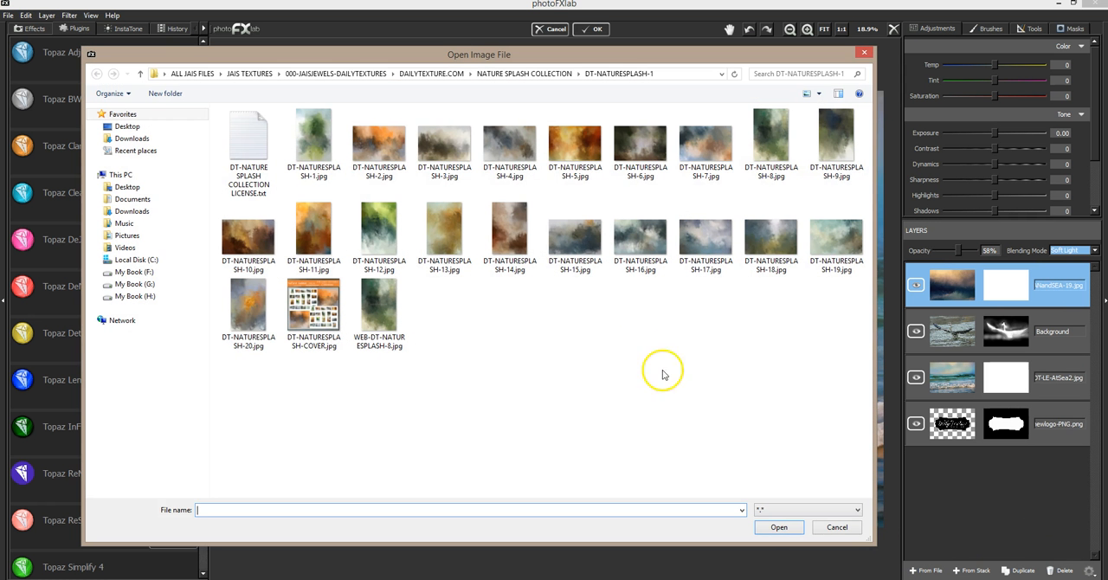
pyautogui.click(512, 74)
pyautogui.click(450, 76)
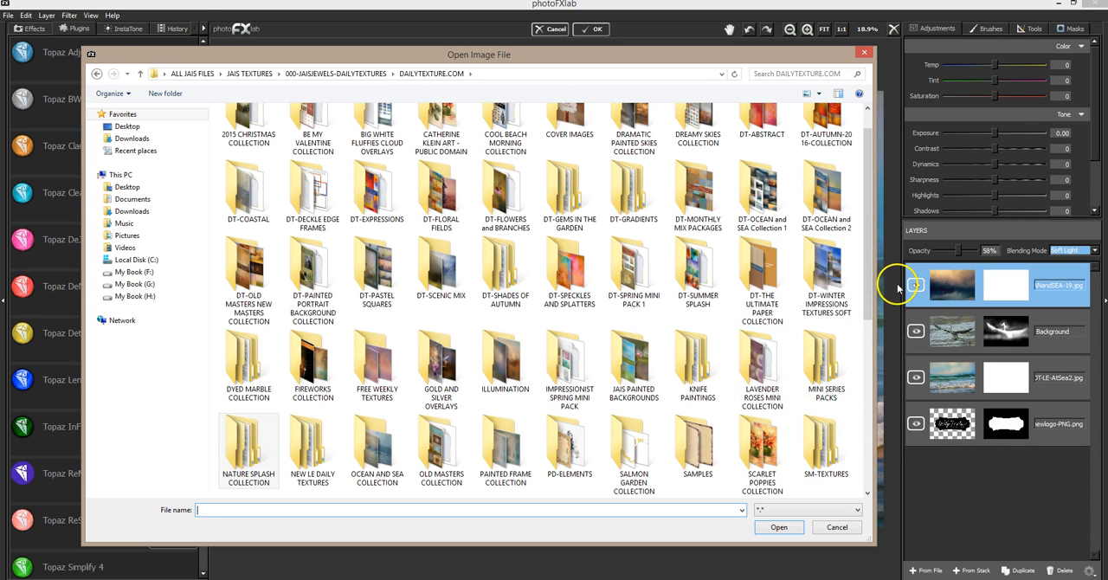
pyautogui.scroll(1, 814, 290)
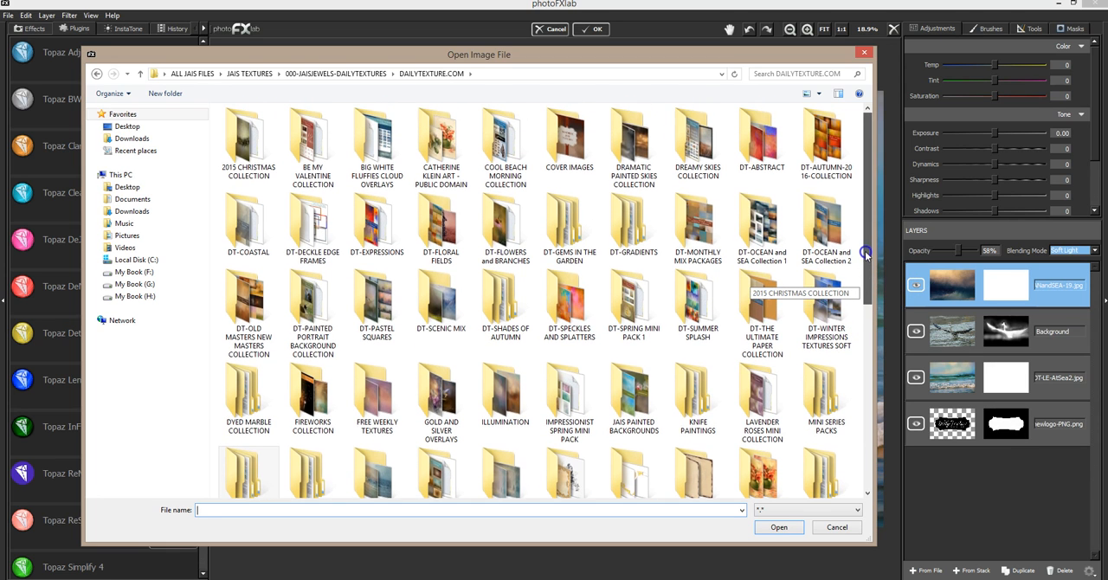
pyautogui.doubleClick(684, 229)
pyautogui.doubleClick(248, 143)
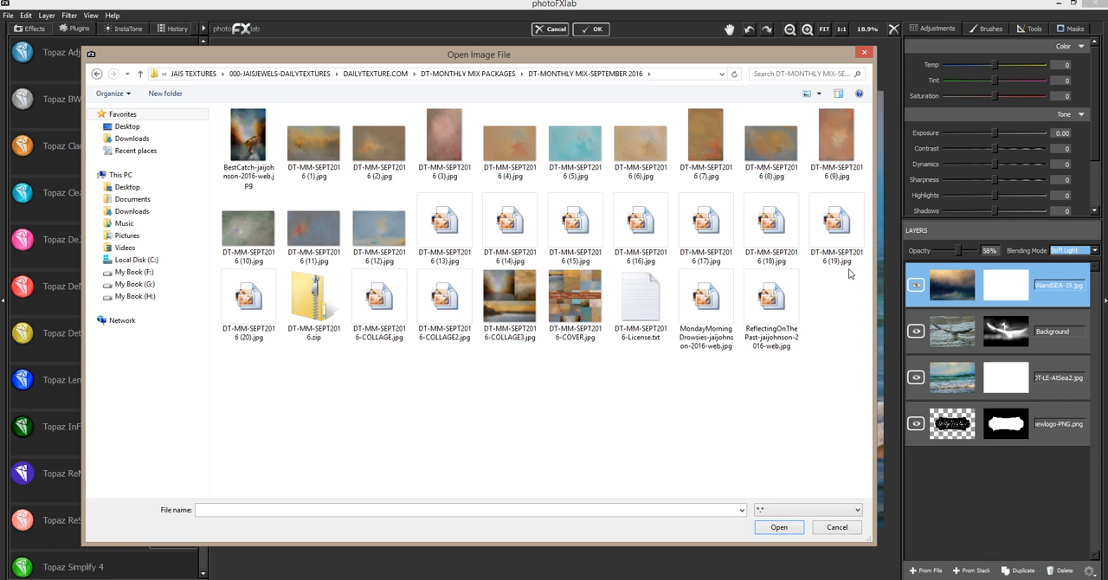
pyautogui.doubleClick(638, 145)
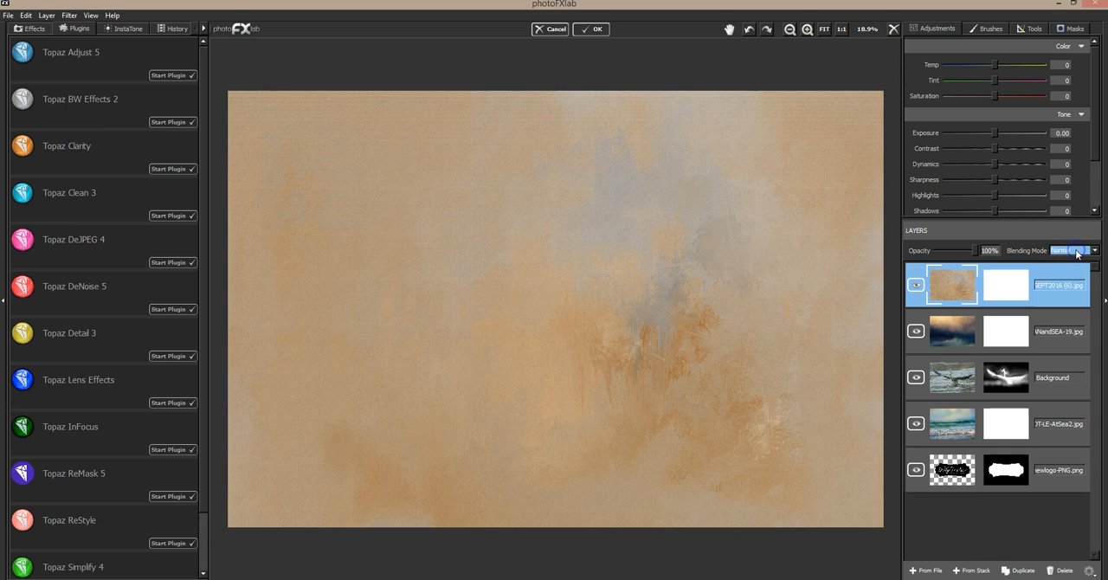
# Try the DT-MM-SEPT2016 (6) layer in Multiply, Overlay and Soft Light blending.
pyautogui.click(1078, 252)
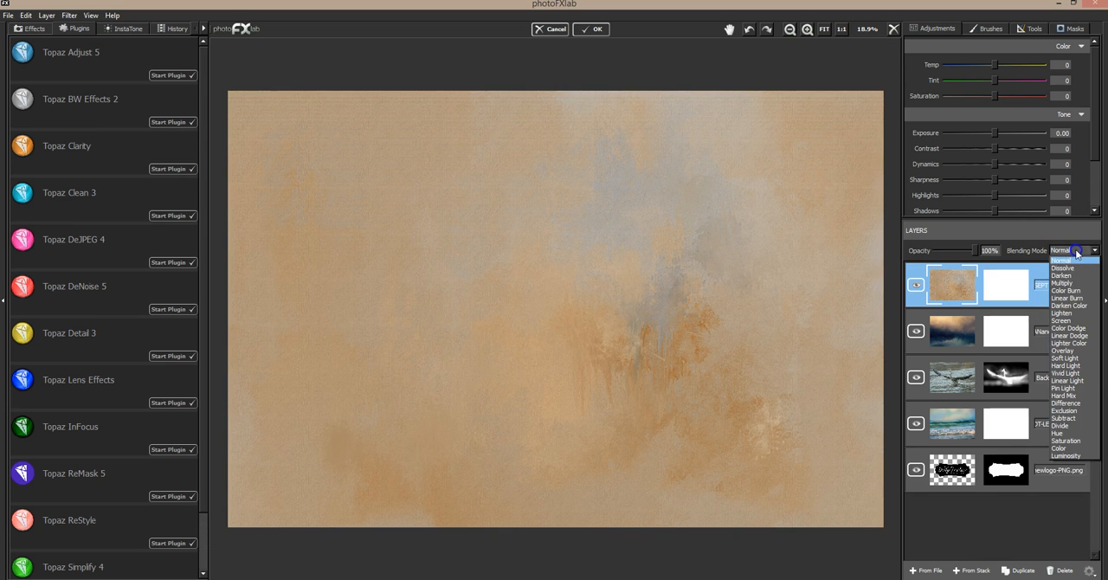
pyautogui.click(1074, 283)
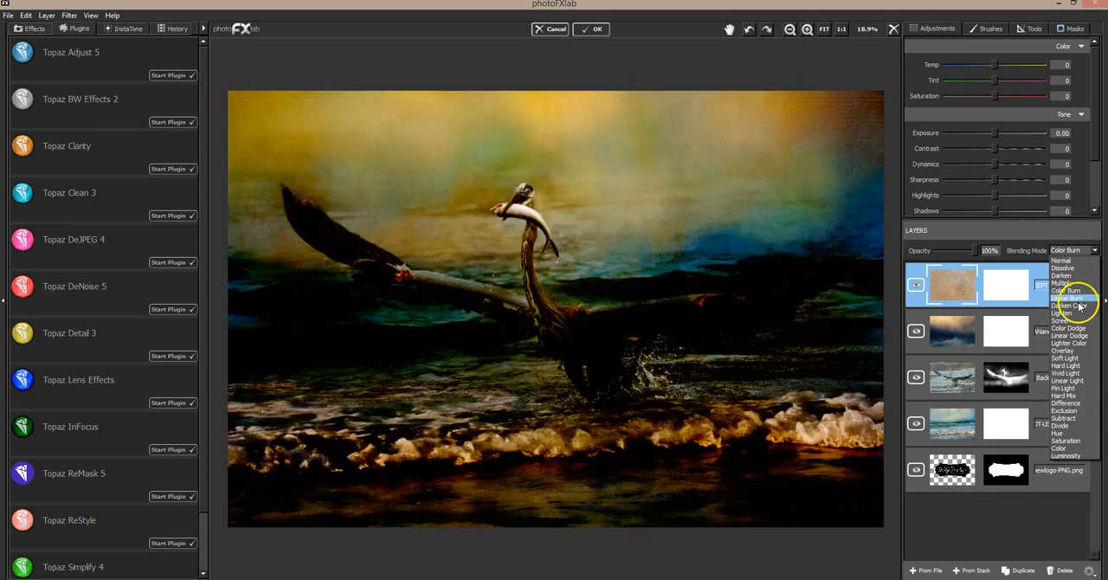
pyautogui.click(1074, 351)
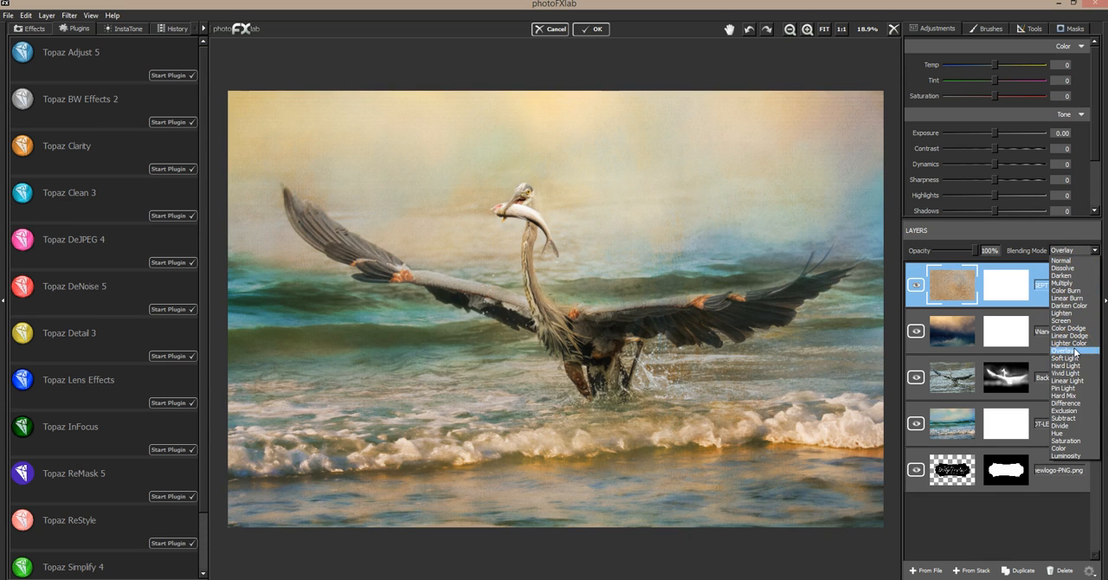
pyautogui.click(1075, 358)
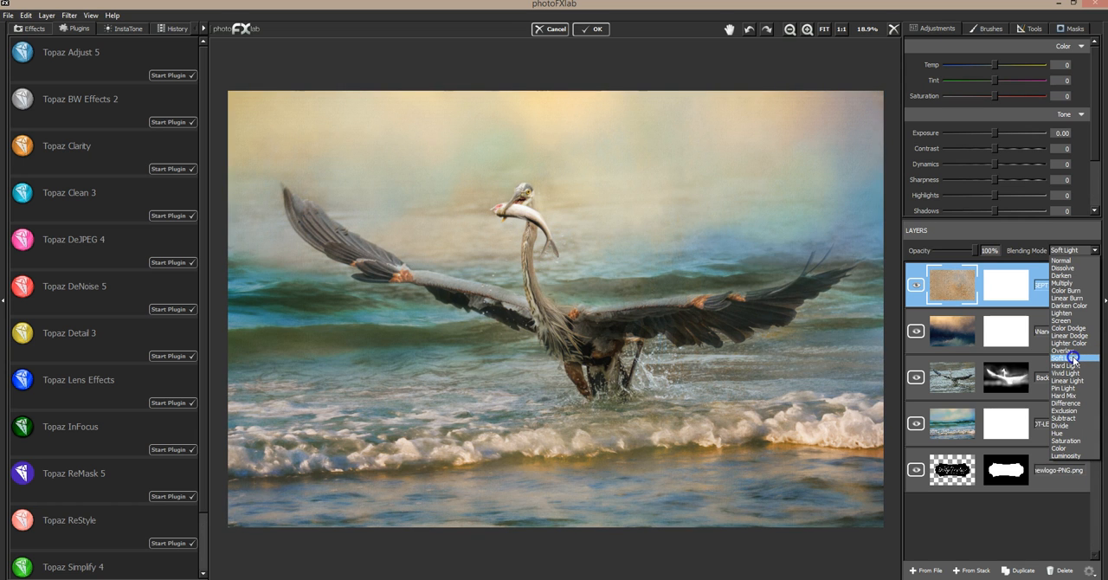
# Compare the image with and without the Soft Light DT-MM-SEPT2016 (6) layer several times.
pyautogui.click(921, 281)
pyautogui.click(921, 281)
pyautogui.click(921, 282)
pyautogui.click(921, 282)
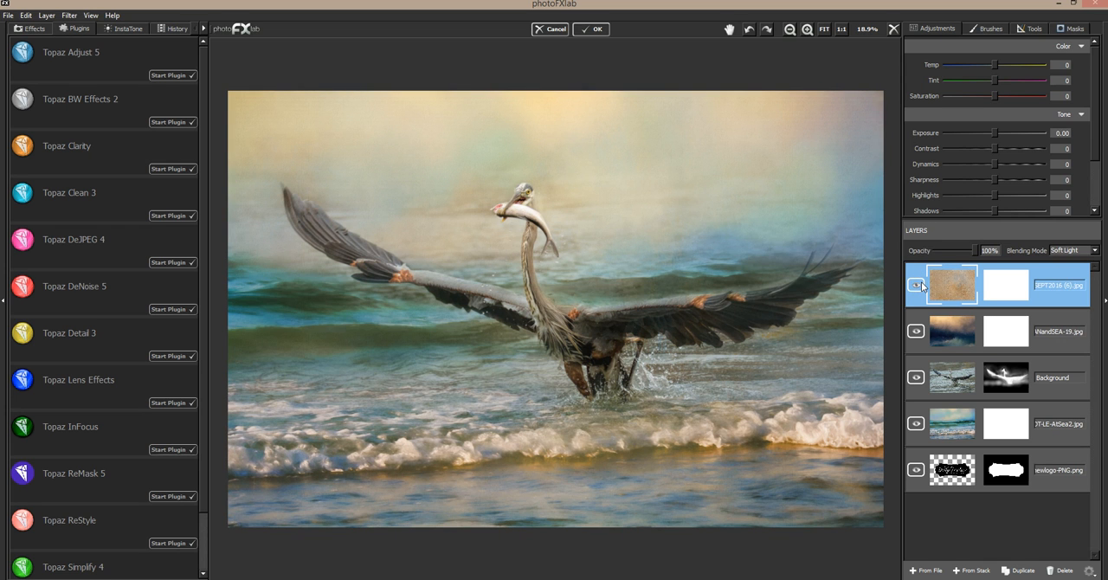
pyautogui.click(921, 282)
pyautogui.click(922, 281)
pyautogui.click(921, 281)
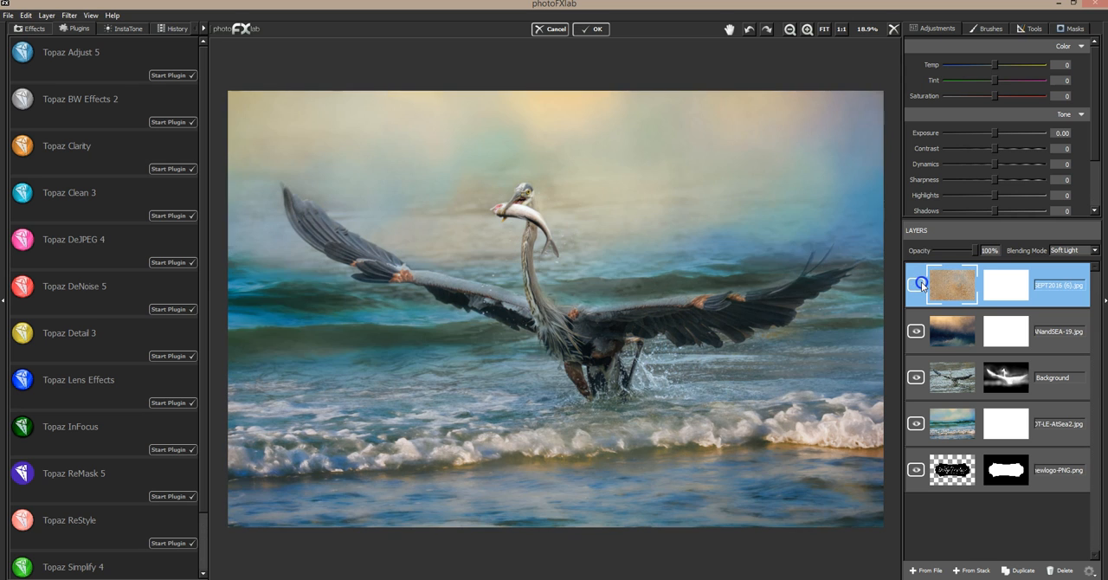
pyautogui.click(921, 281)
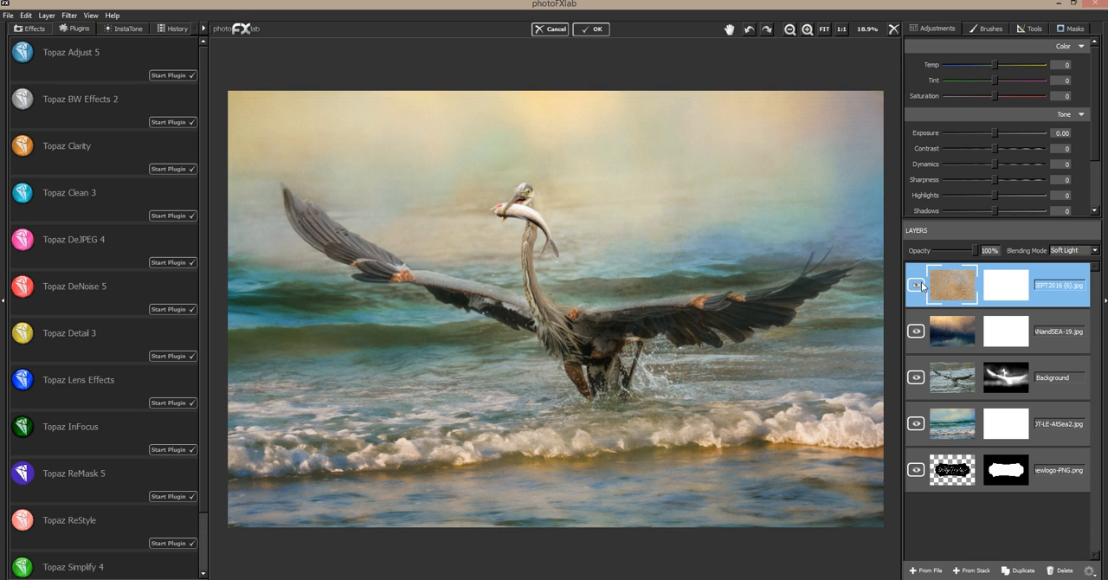
# Set the DT-MM-SEPT2016 (6) layer's blending mode to Multiply and its opacity to 28%.
pyautogui.click(1072, 250)
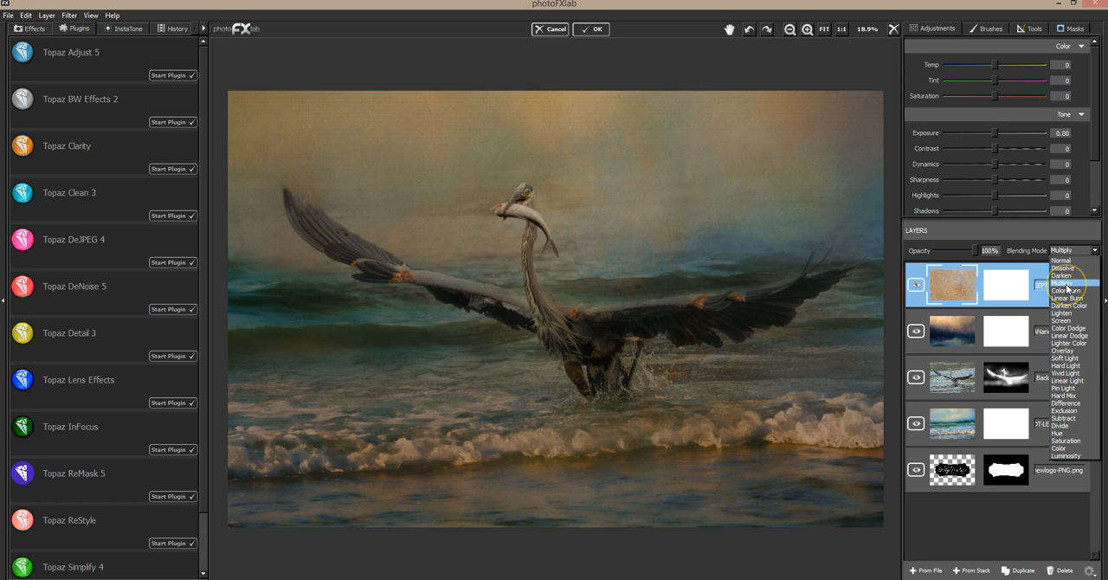
pyautogui.click(1067, 288)
pyautogui.moveTo(973, 250); pyautogui.dragTo(949, 254)
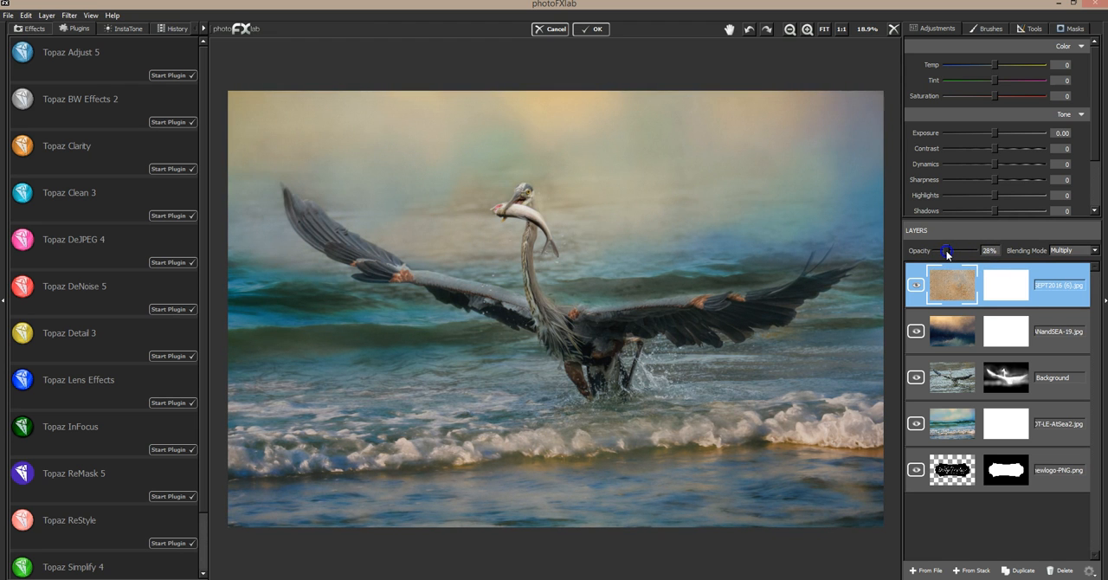
# Duplicate the DT-MM-SEPT2016 (6) layer, and set the copy to Soft Light blending at 100% opacity.
pyautogui.click(1020, 571)
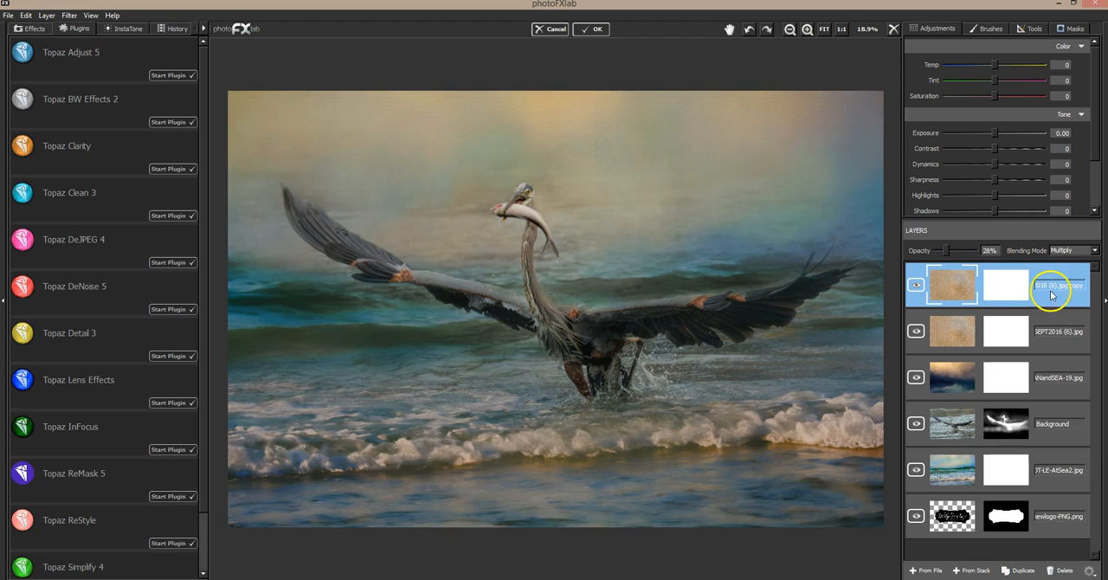
pyautogui.click(1063, 253)
pyautogui.click(1066, 354)
pyautogui.click(948, 251)
pyautogui.moveTo(948, 251); pyautogui.dragTo(990, 252)
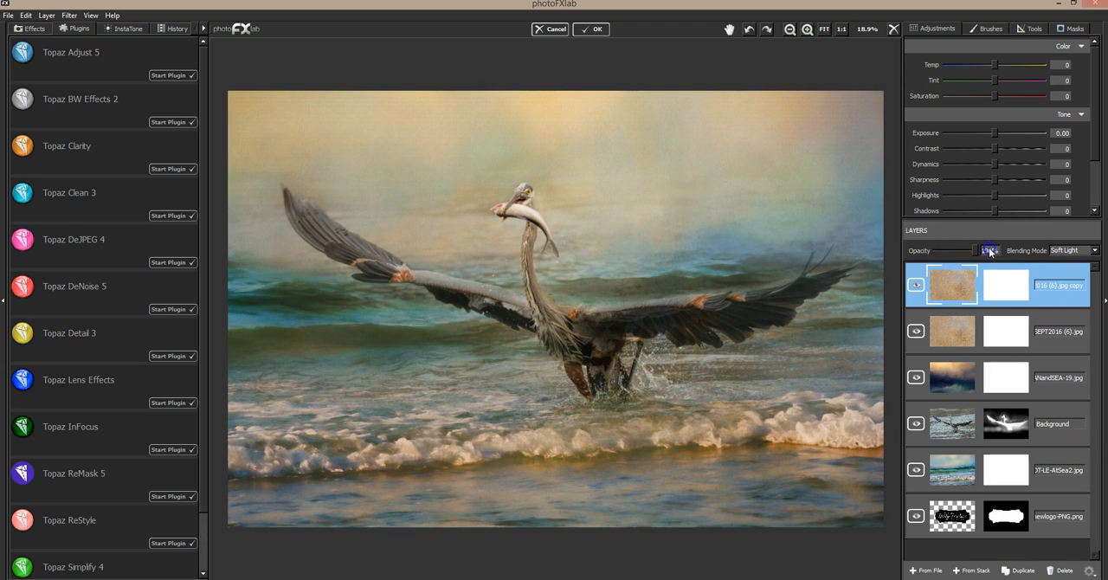
# Compare the image with and without the Multiply DT-MM-SEPT2016 (6) layer, both in full and close up on the heron.
pyautogui.click(917, 332)
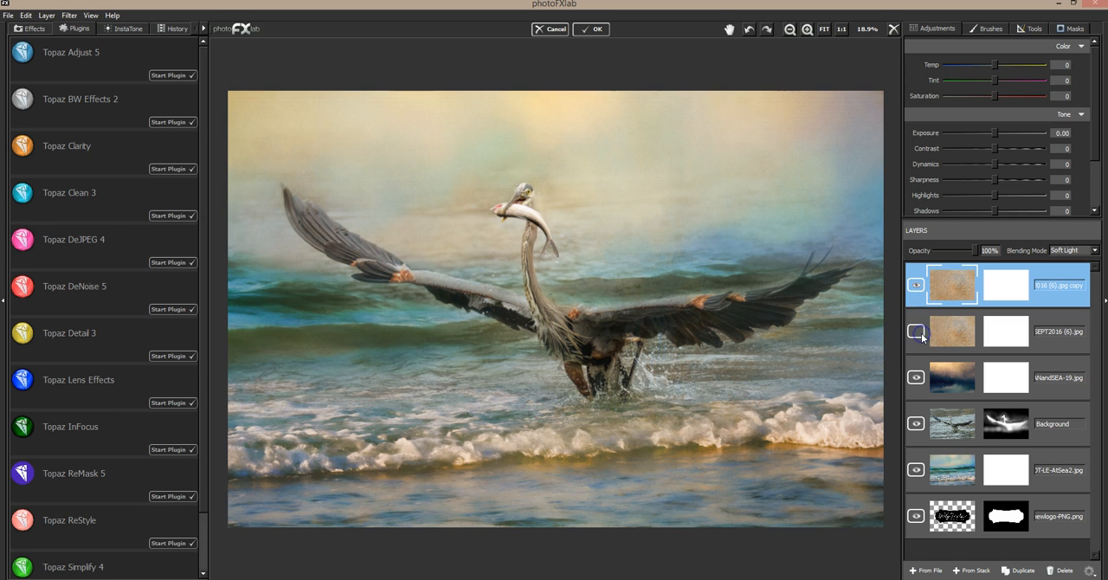
pyautogui.click(922, 337)
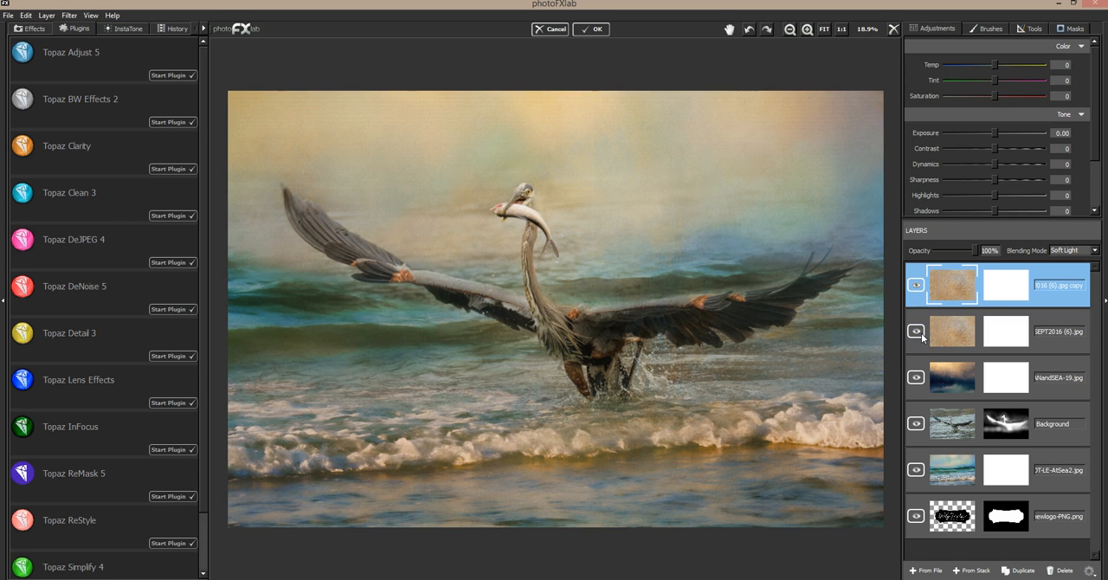
pyautogui.click(922, 337)
pyautogui.click(923, 337)
pyautogui.click(808, 30)
pyautogui.click(808, 30)
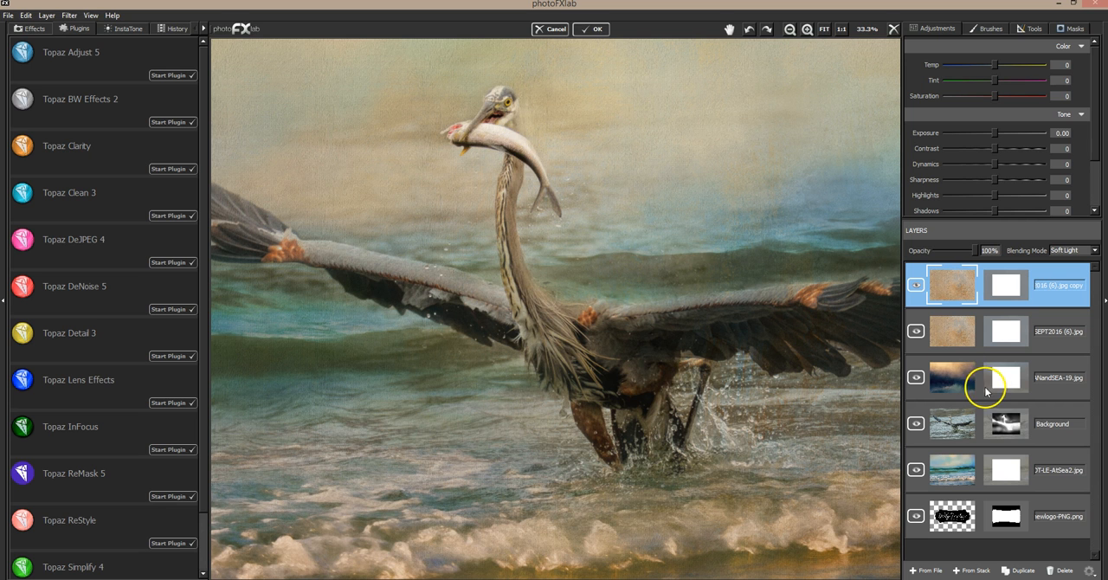
pyautogui.click(916, 331)
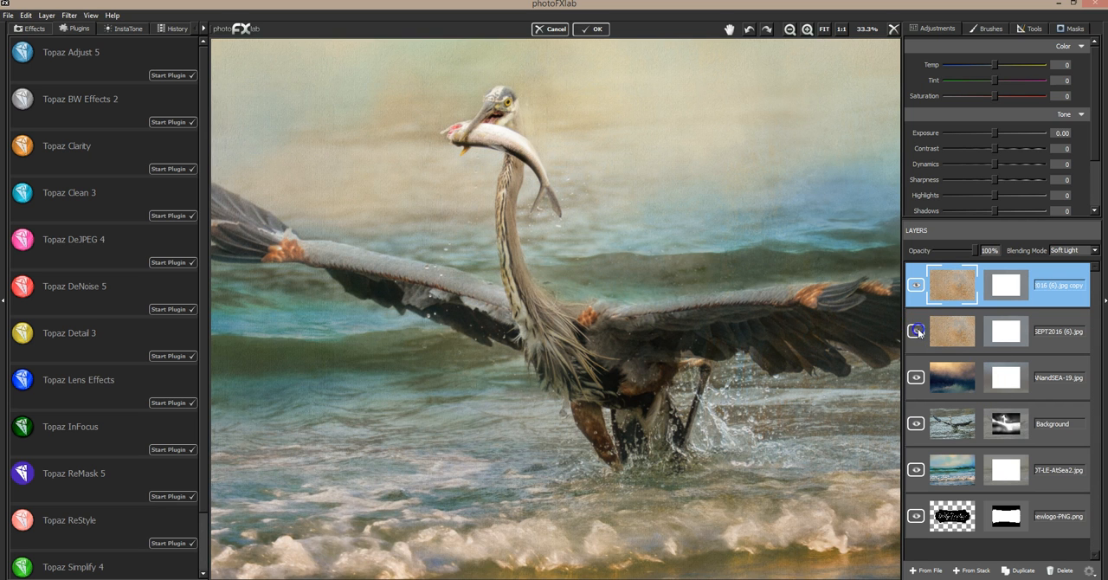
pyautogui.click(918, 332)
pyautogui.click(920, 332)
pyautogui.click(923, 334)
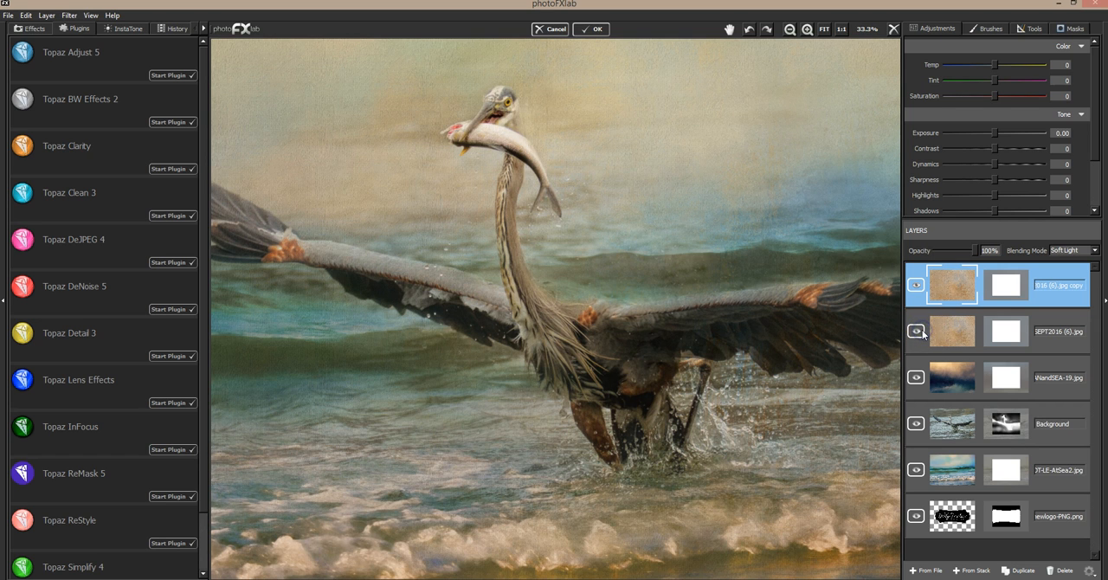
# Compare the image with and without the Soft Light copy of the DT-MM-SEPT2016 (6) layer, close up and in full.
pyautogui.click(918, 286)
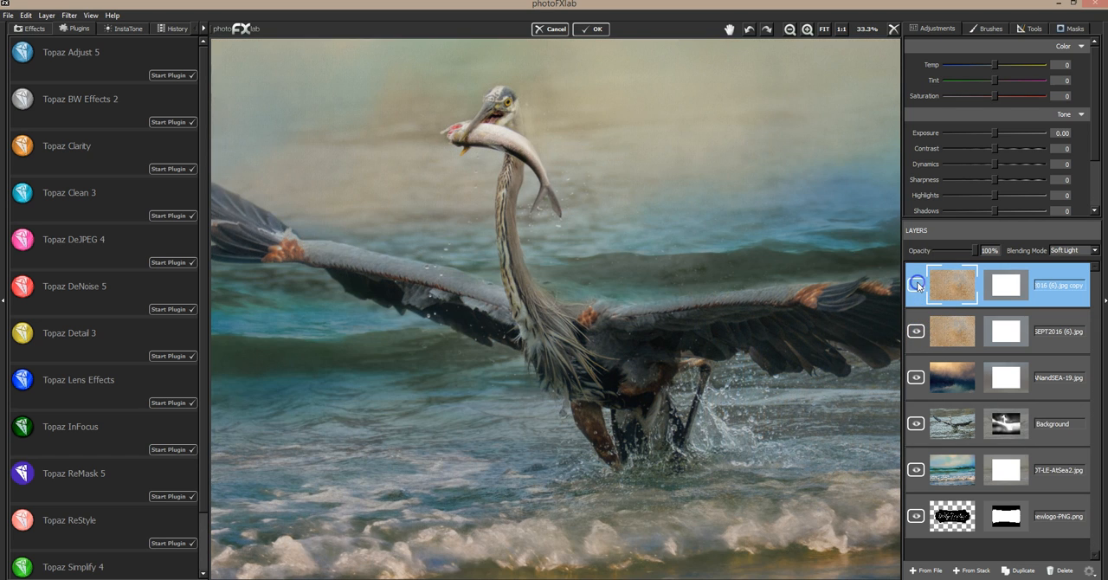
pyautogui.click(918, 286)
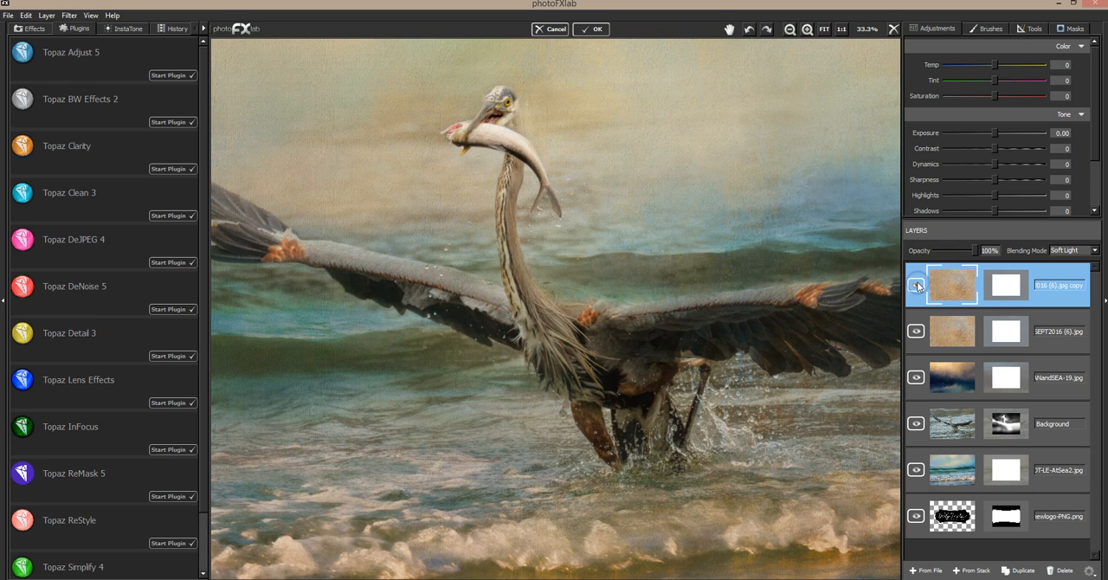
pyautogui.click(918, 285)
pyautogui.click(918, 285)
pyautogui.click(825, 33)
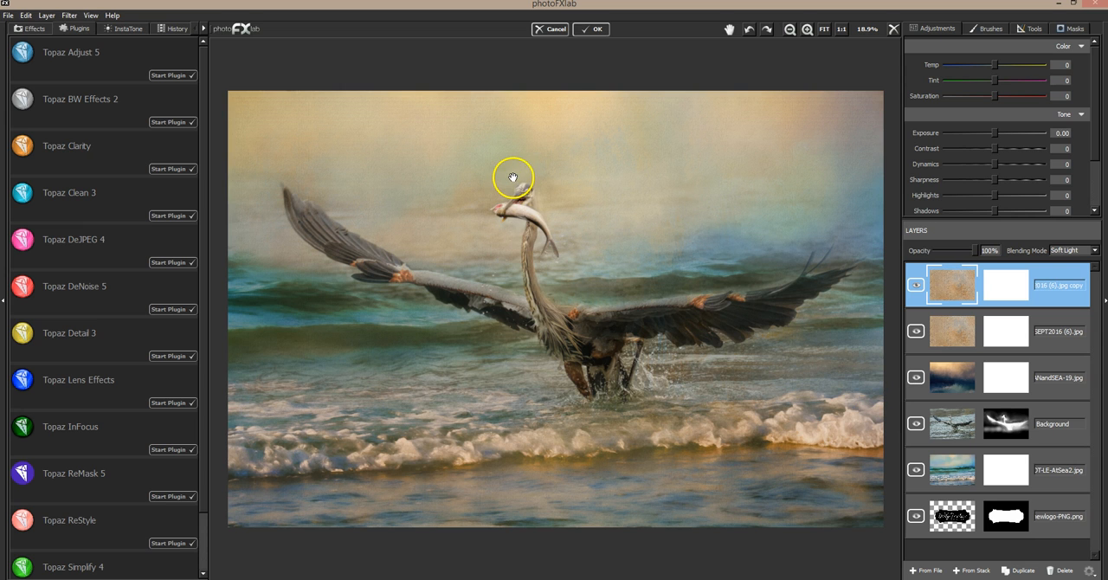
pyautogui.click(914, 285)
pyautogui.click(912, 284)
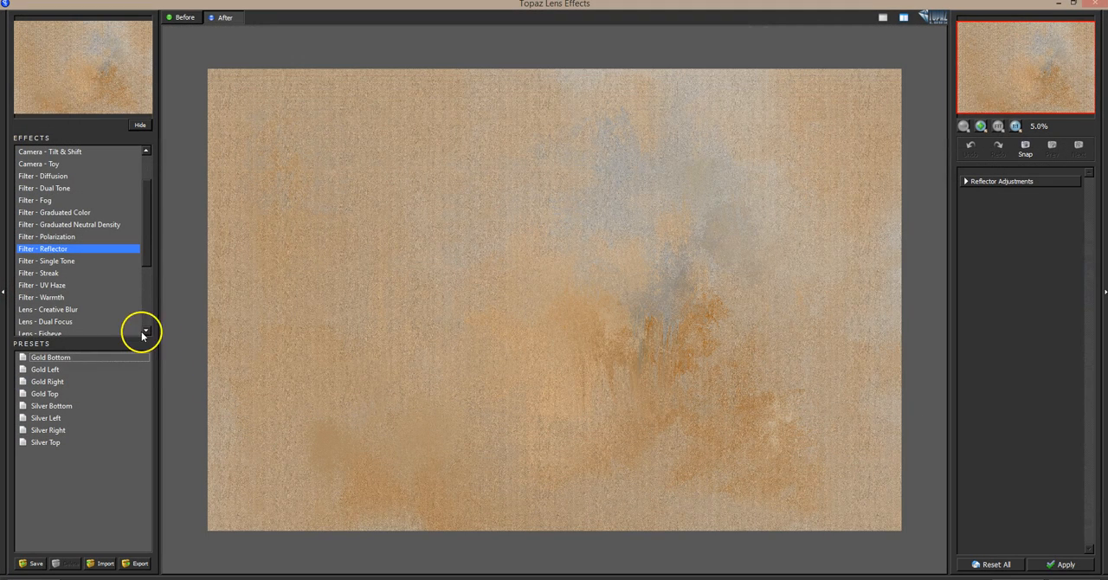
# Try the Diffusion filter presets in Topaz Lens Effects on the Soft Light texture copy, and apply Generous Diffusion.
pyautogui.click(55, 176)
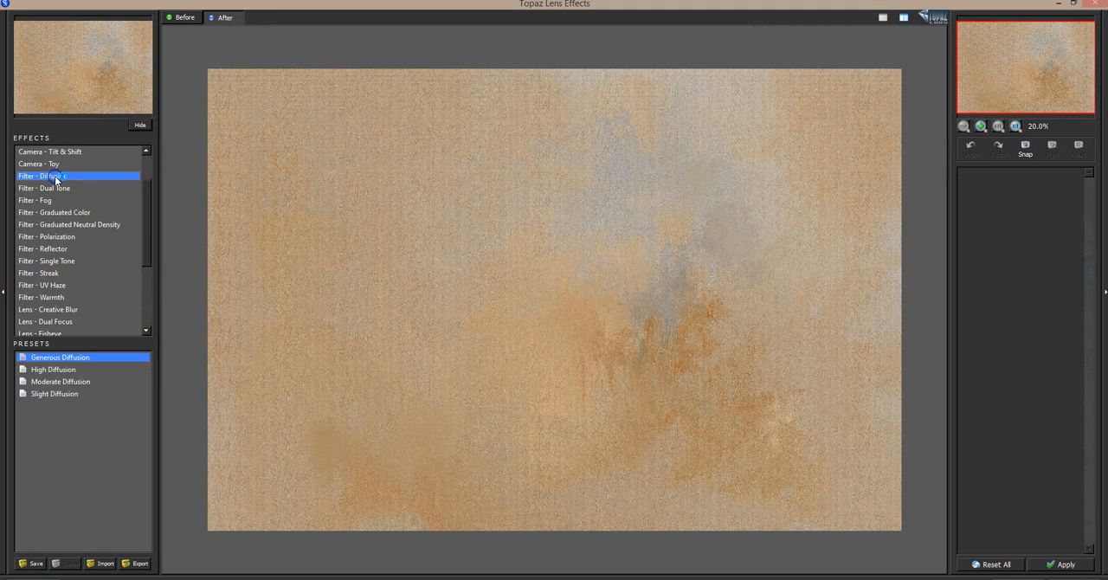
pyautogui.click(49, 359)
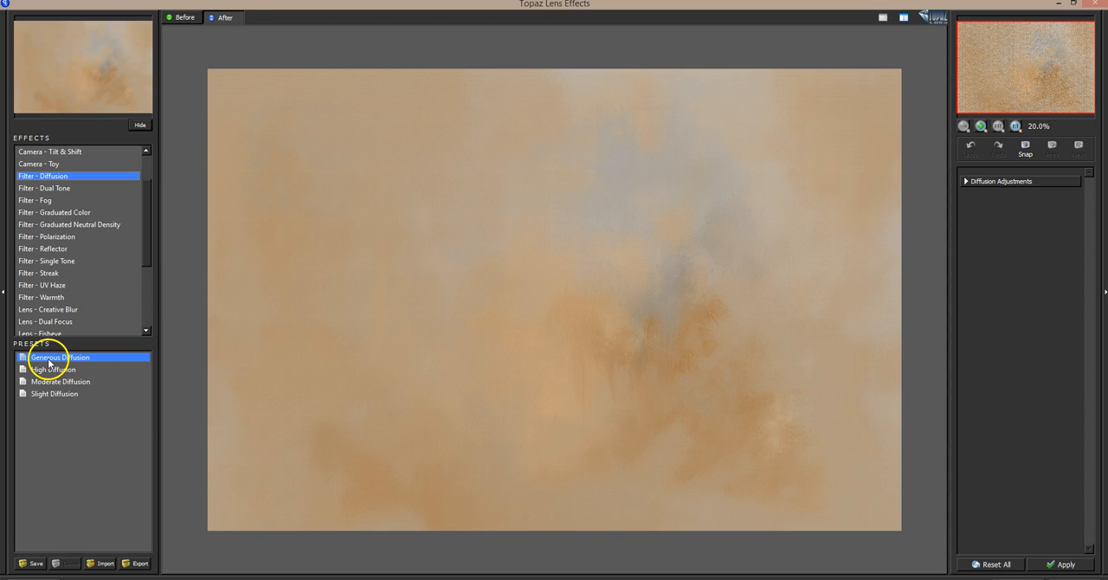
pyautogui.click(54, 383)
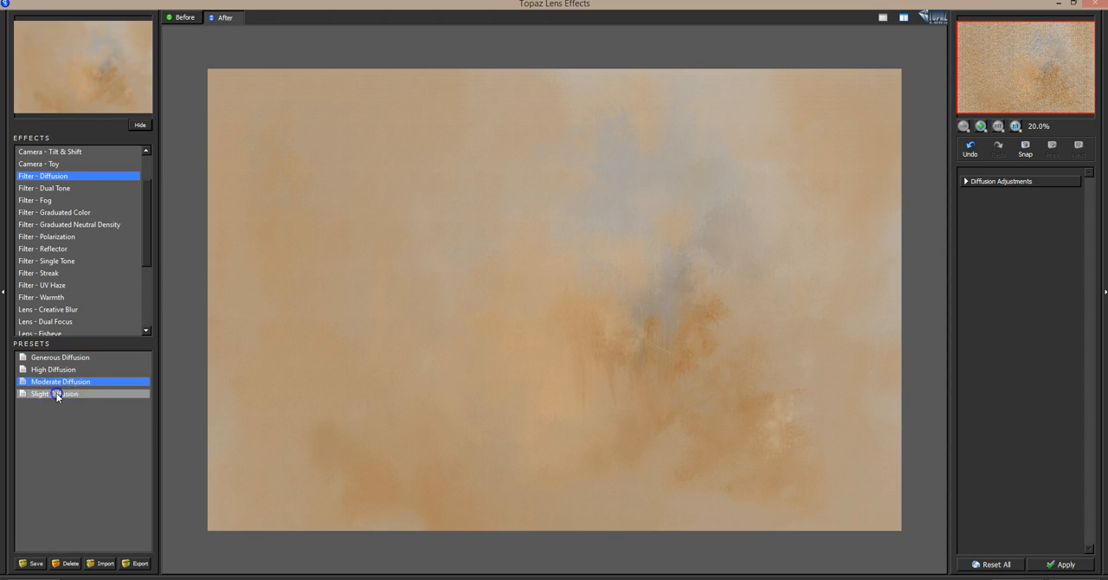
pyautogui.click(57, 396)
pyautogui.click(62, 372)
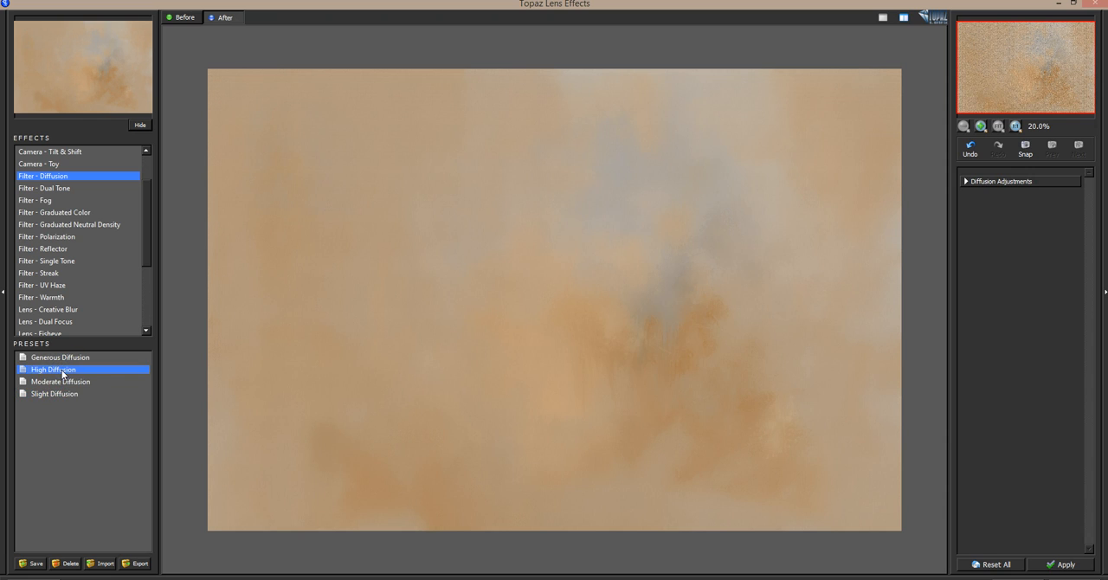
pyautogui.click(67, 360)
pyautogui.click(64, 370)
pyautogui.click(65, 358)
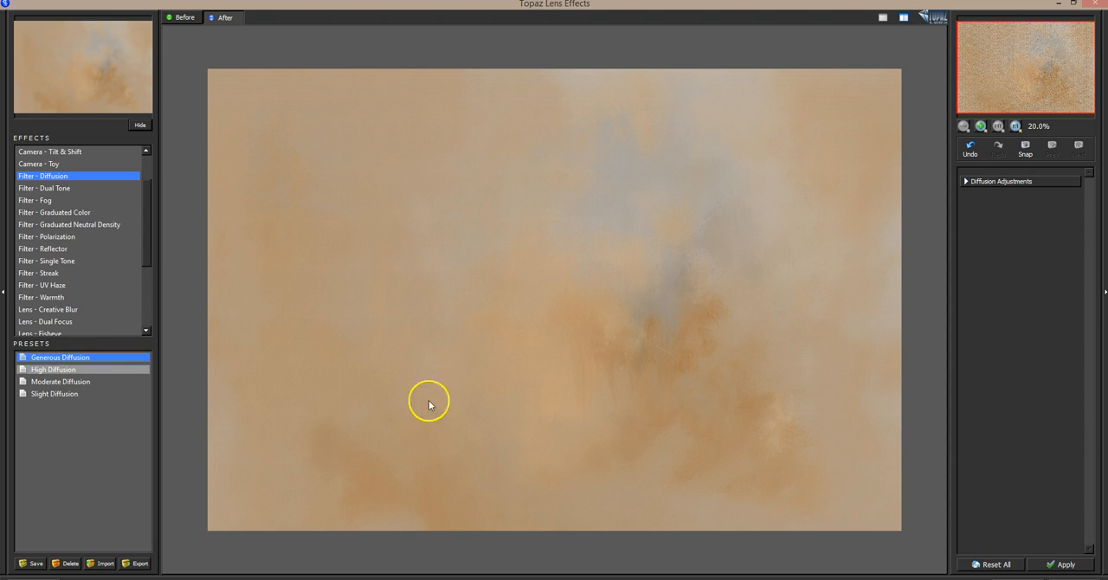
pyautogui.click(1062, 563)
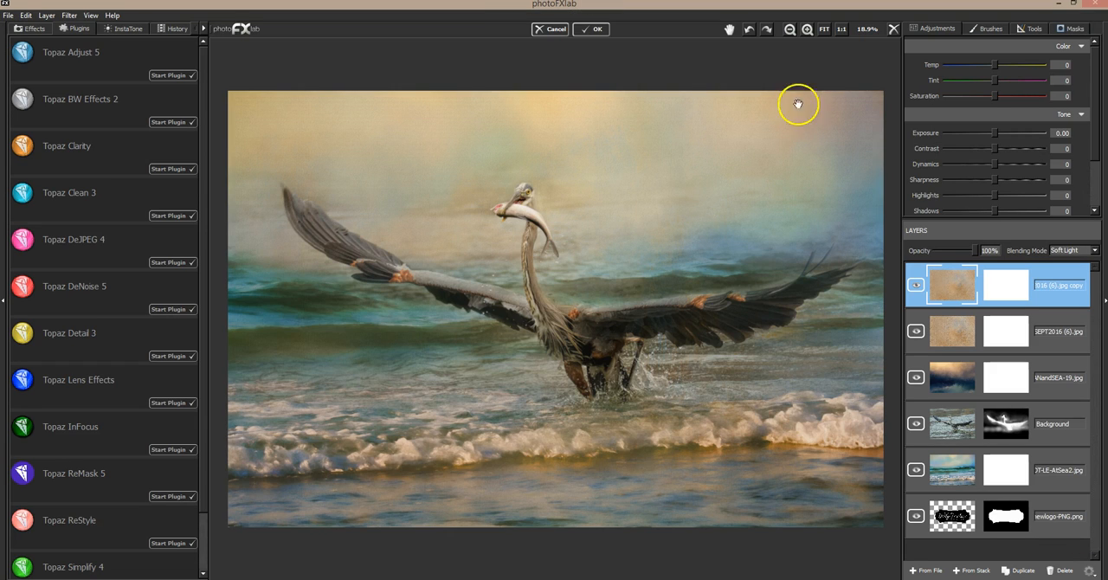
# Examine the softened texture at 100% along the heron's neck, fish and head.
pyautogui.click(807, 30)
pyautogui.click(807, 30)
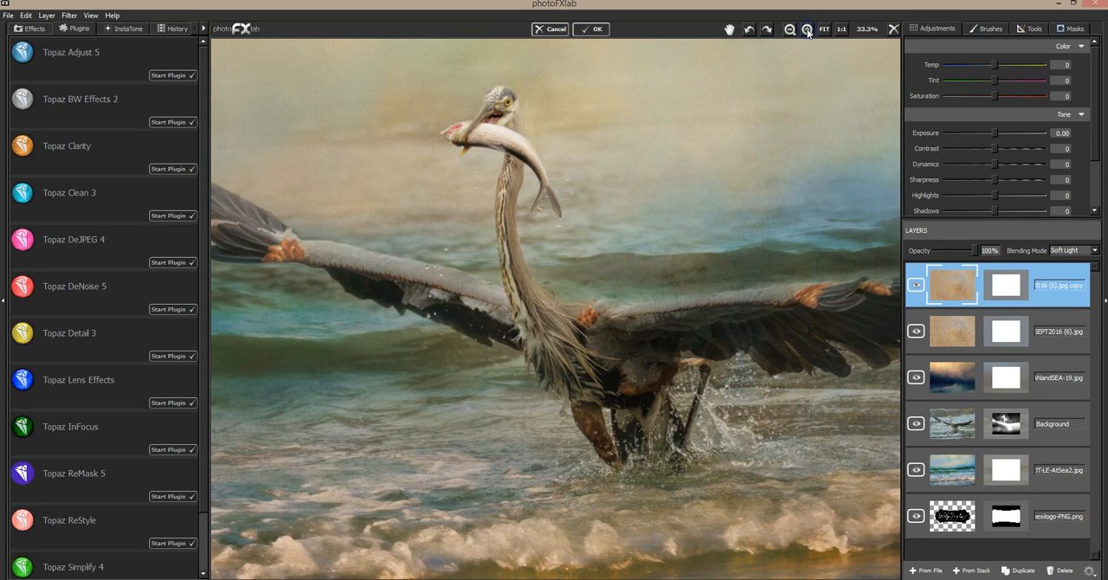
pyautogui.click(807, 30)
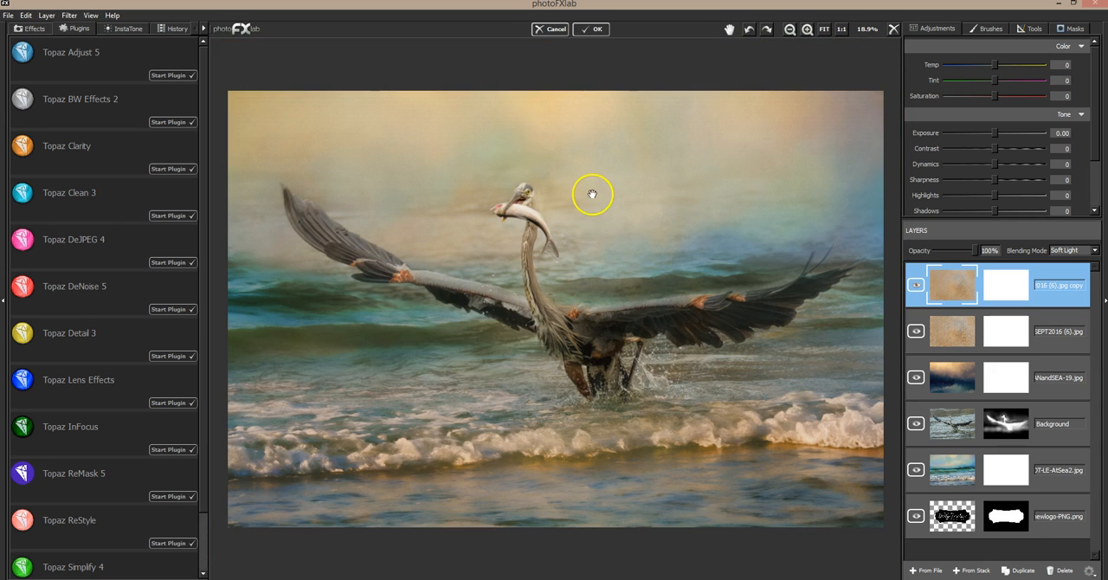
pyautogui.click(807, 31)
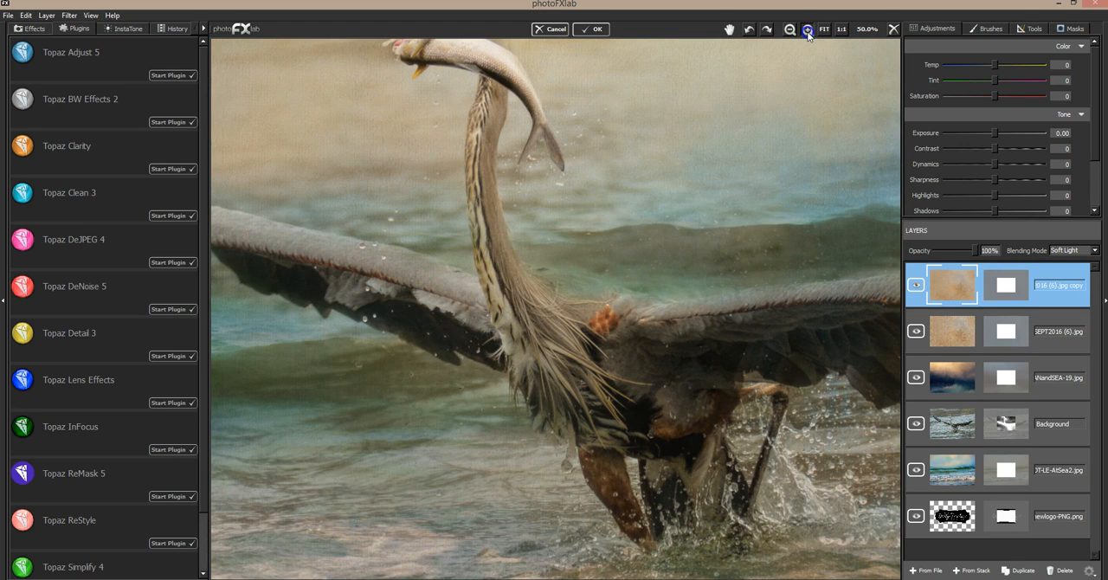
pyautogui.click(807, 31)
pyautogui.click(729, 30)
pyautogui.moveTo(588, 94); pyautogui.dragTo(782, 372)
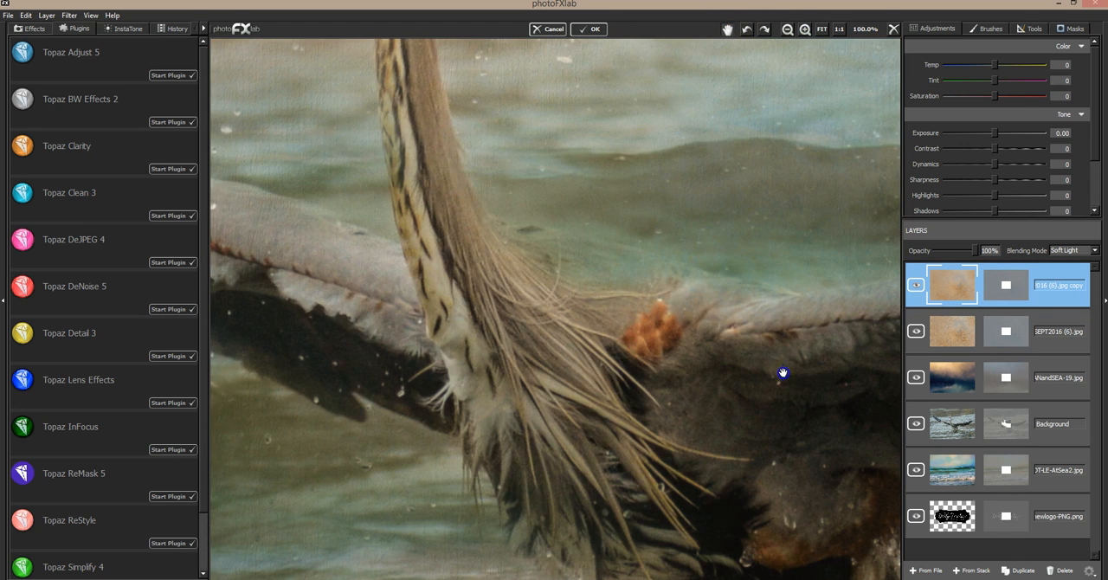
pyautogui.moveTo(689, 264); pyautogui.dragTo(639, 397)
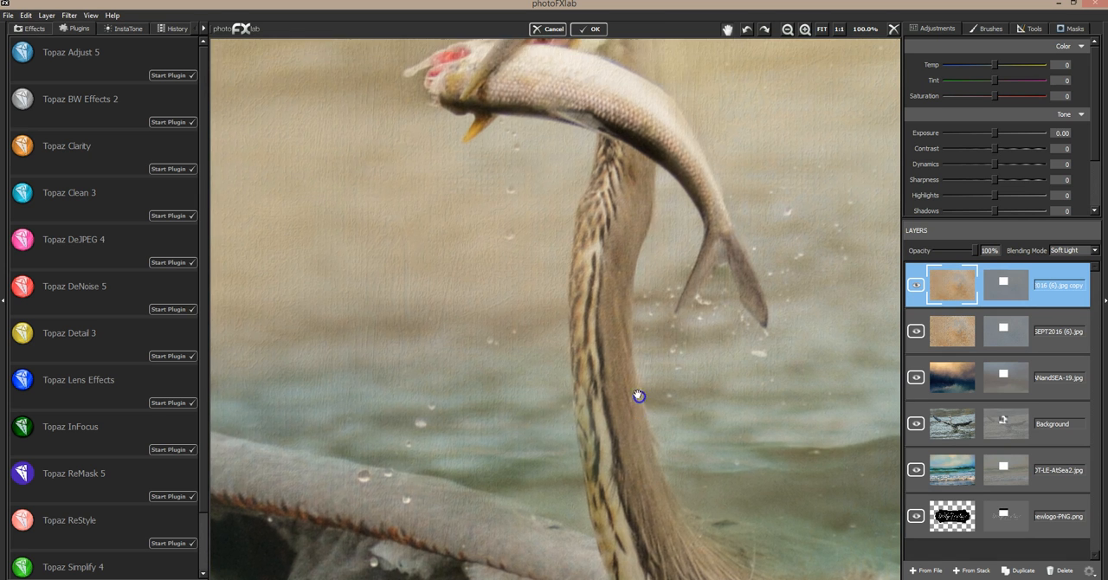
pyautogui.moveTo(575, 275); pyautogui.dragTo(533, 481)
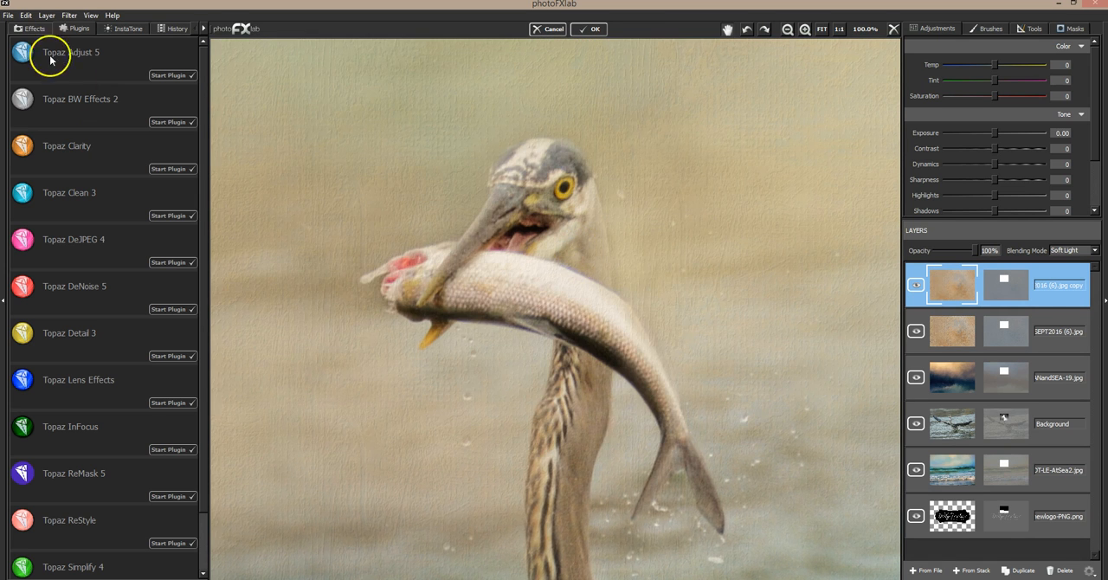
# Undo the diffusion, examine the original texture at 150% on the heron's head and fish, and redo the diffusion.
pyautogui.click(26, 15)
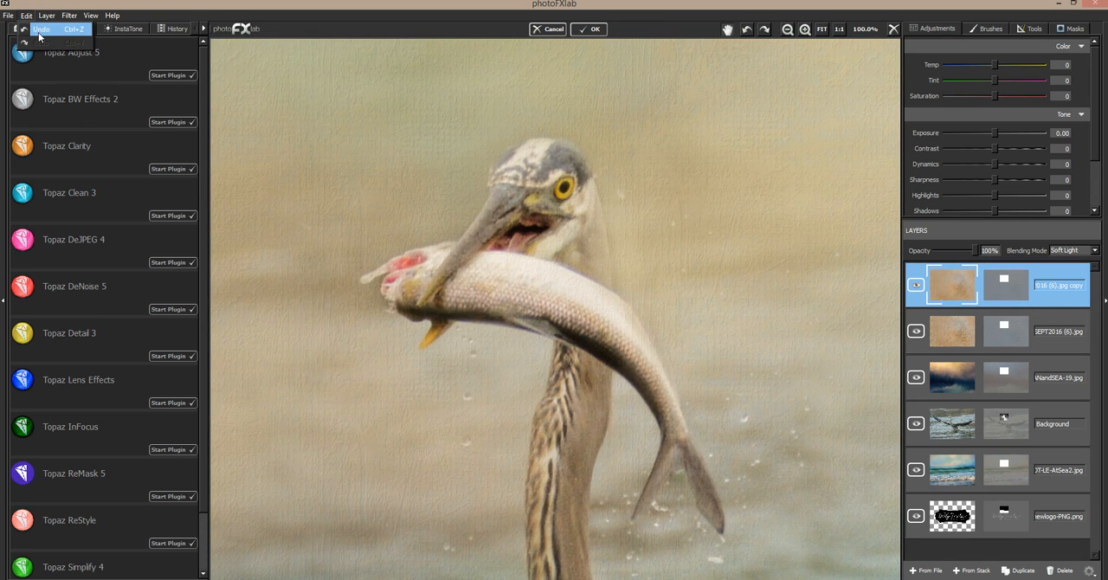
pyautogui.click(38, 33)
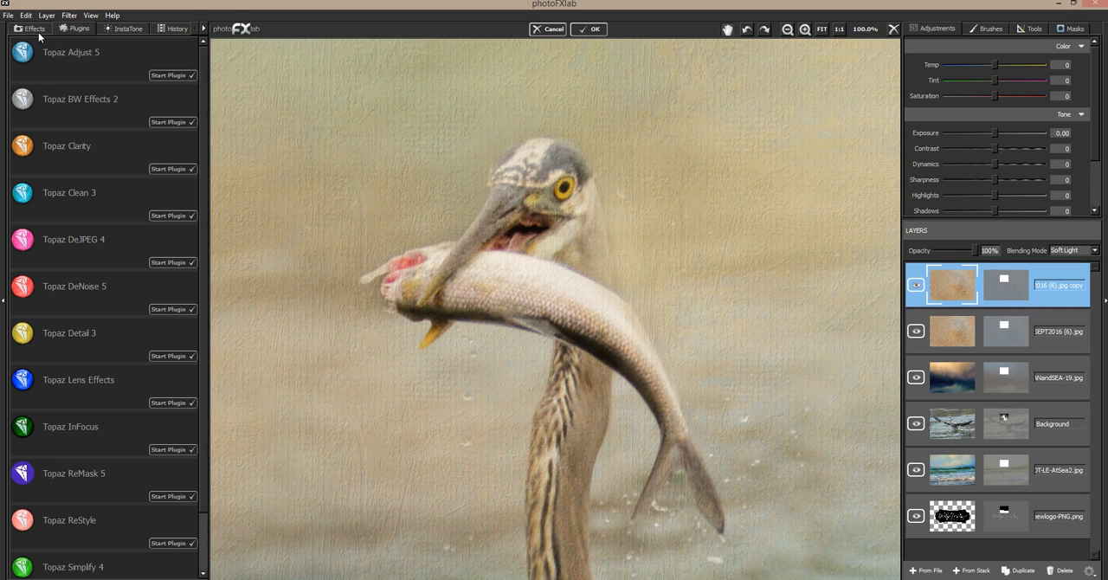
pyautogui.click(804, 33)
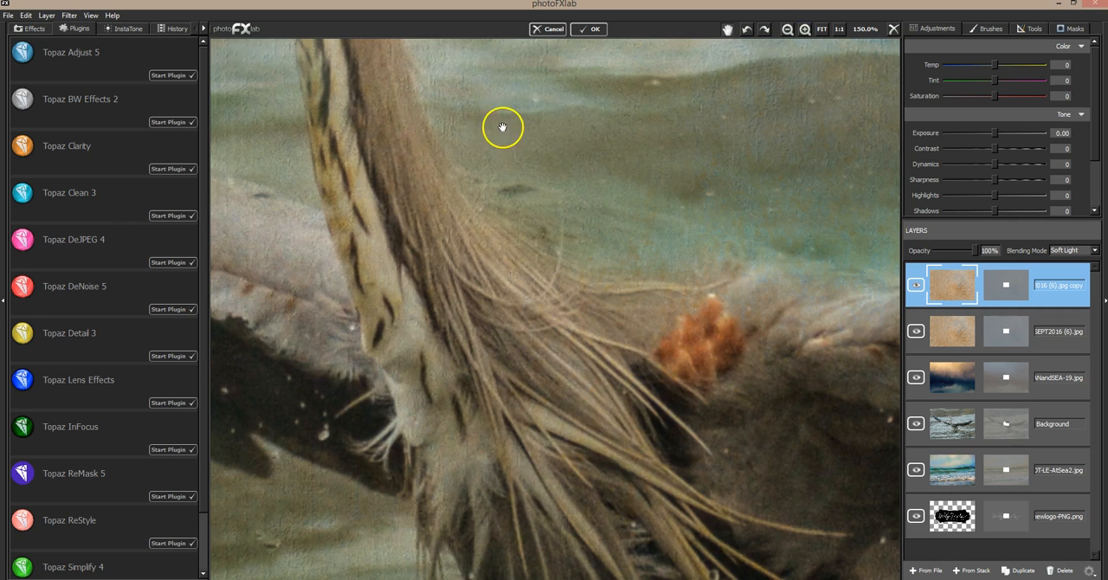
pyautogui.moveTo(502, 127); pyautogui.dragTo(694, 440)
pyautogui.moveTo(492, 103); pyautogui.dragTo(605, 409)
pyautogui.moveTo(591, 273); pyautogui.dragTo(553, 515)
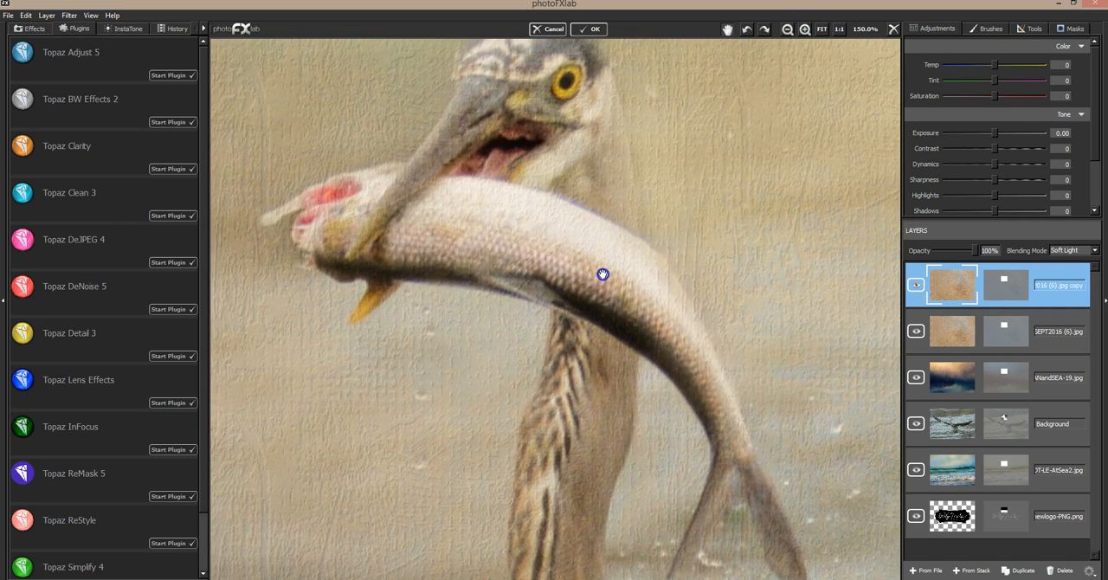
pyautogui.click(28, 16)
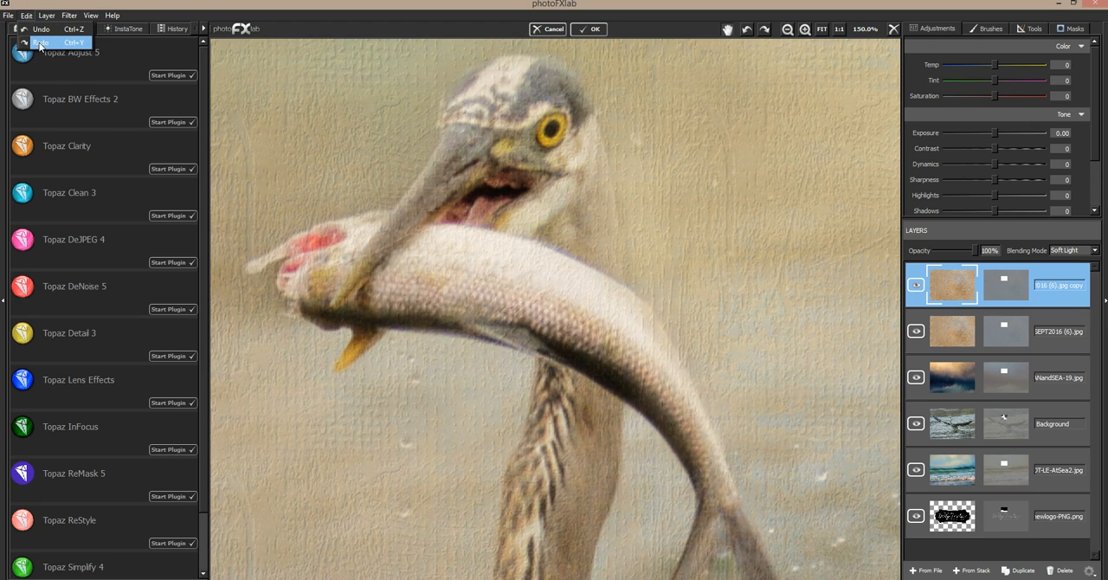
pyautogui.click(39, 43)
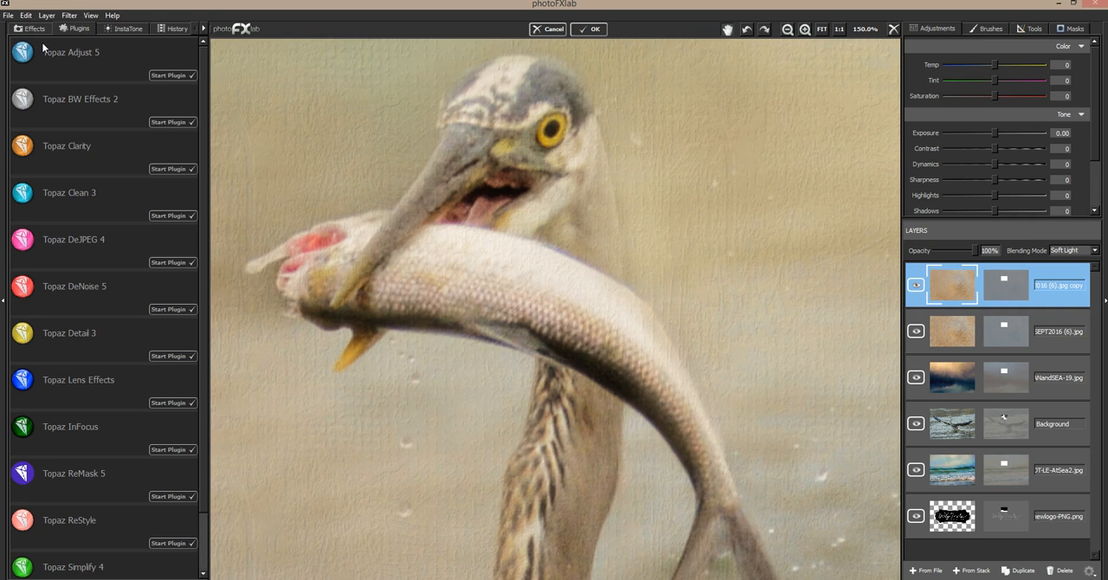
# Examine the diffused image in full, and closely inspect the heron's neck and head.
pyautogui.click(824, 31)
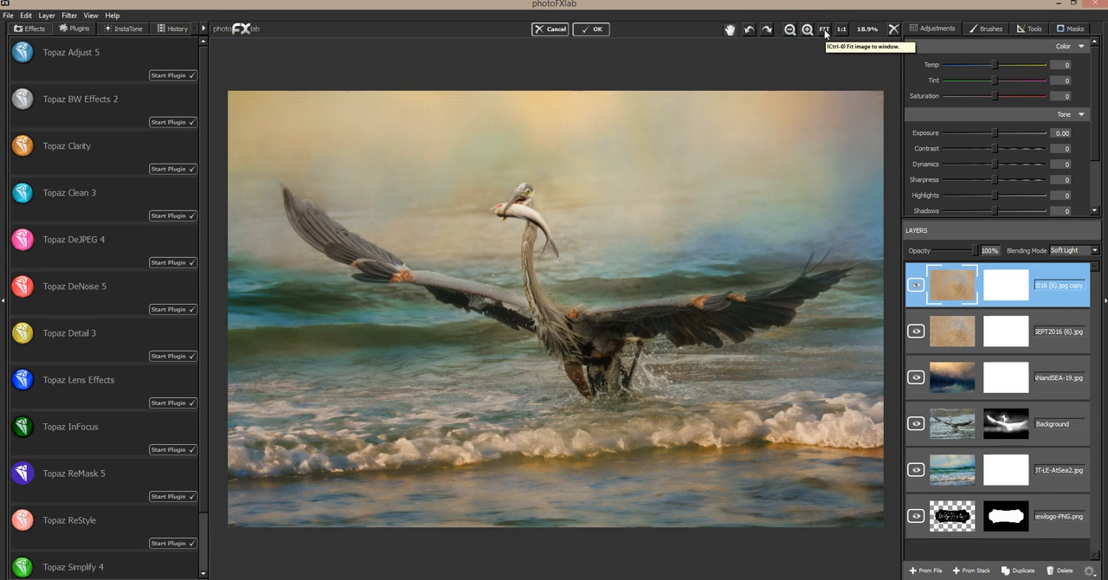
pyautogui.click(808, 30)
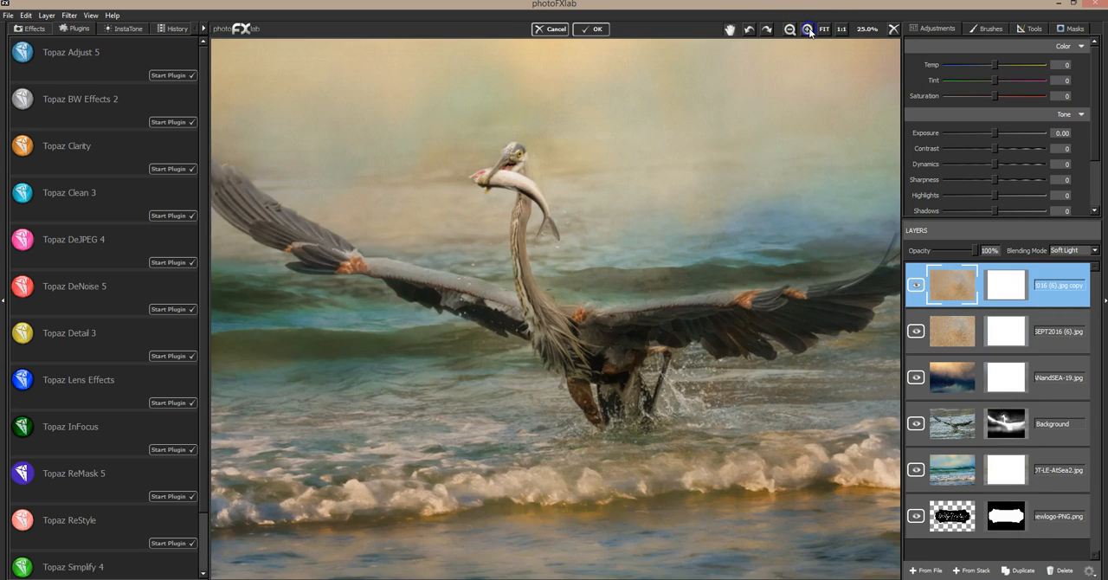
pyautogui.click(808, 31)
pyautogui.click(808, 30)
pyautogui.click(809, 31)
pyautogui.click(809, 31)
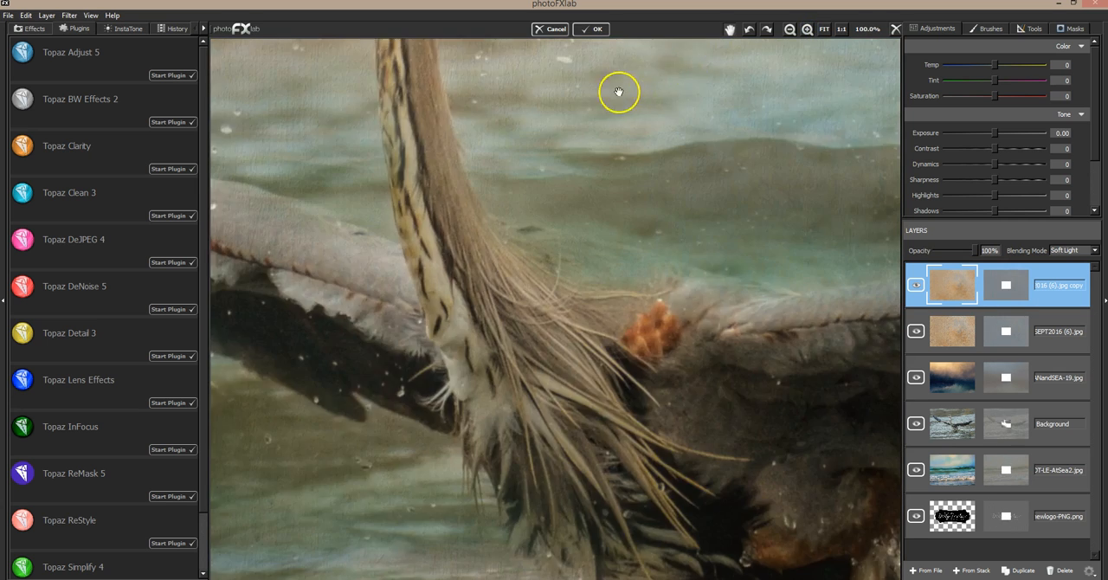
pyautogui.moveTo(661, 253); pyautogui.dragTo(791, 512)
pyautogui.moveTo(583, 161); pyautogui.dragTo(618, 279)
pyautogui.moveTo(587, 223); pyautogui.dragTo(765, 510)
pyautogui.moveTo(570, 312); pyautogui.dragTo(551, 388)
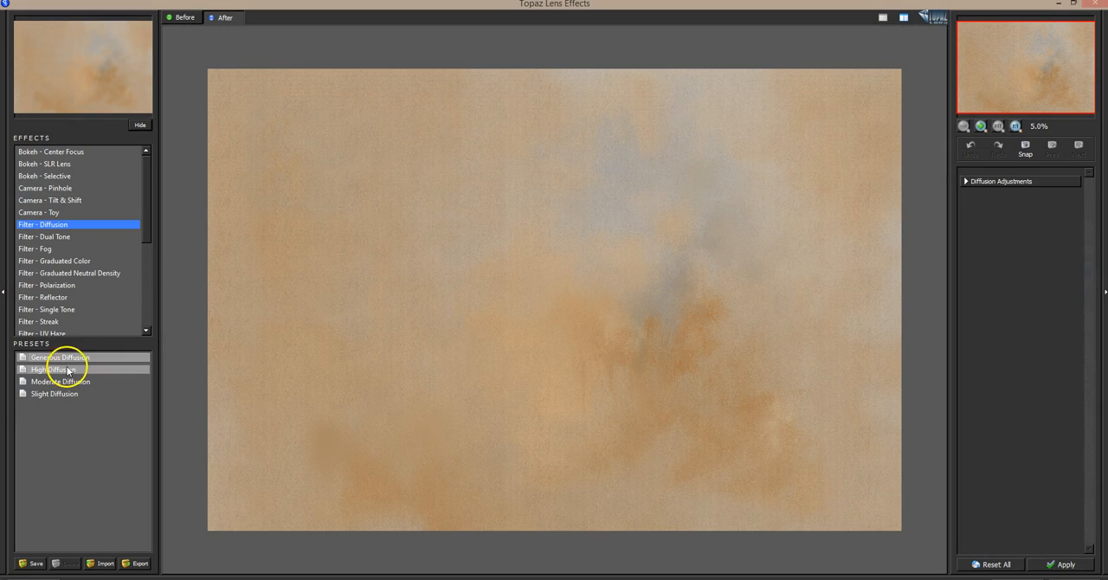
# Try a second Lens Effects diffusion pass with the Generous Diffusion preset on the texture copy, and undo it.
pyautogui.click(67, 369)
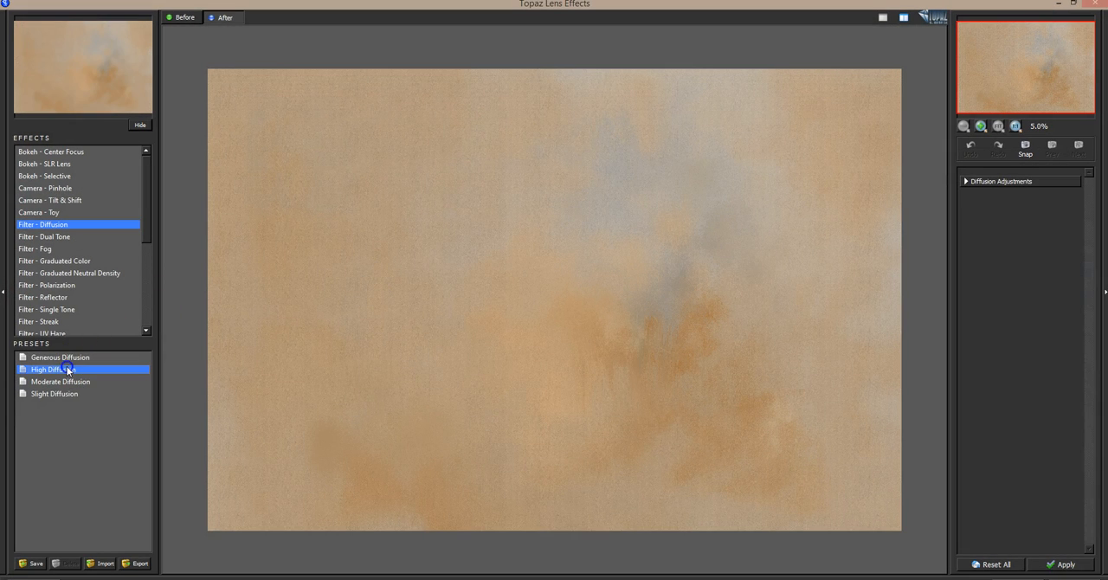
pyautogui.click(67, 357)
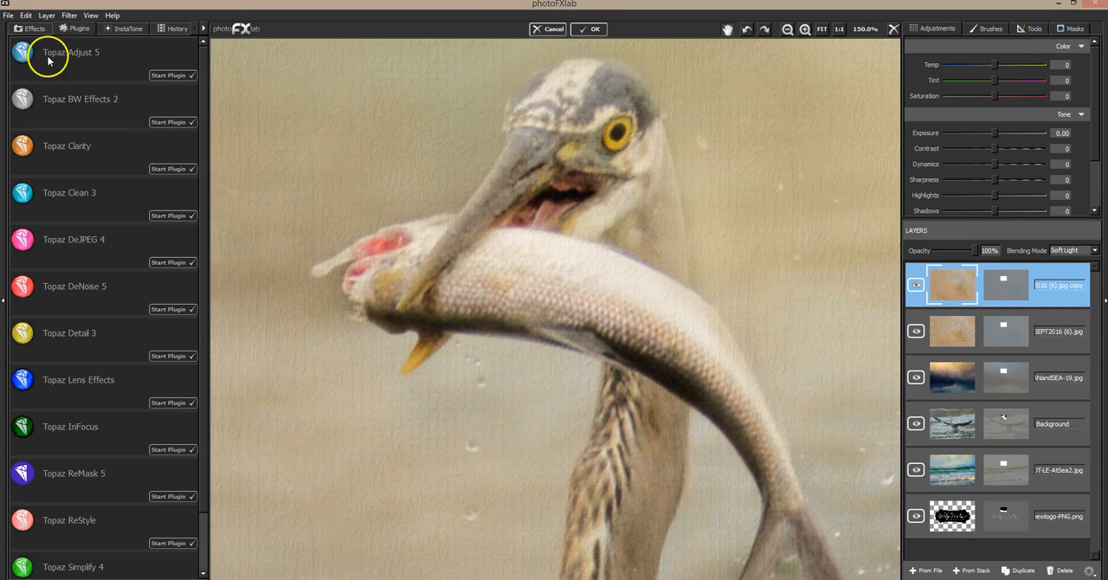
pyautogui.click(26, 16)
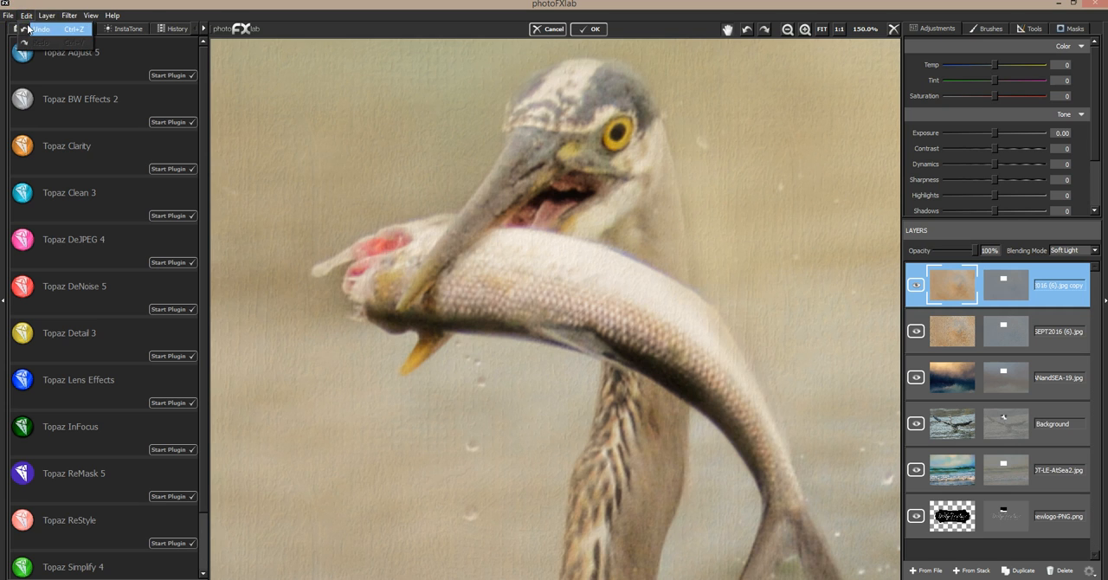
pyautogui.click(28, 29)
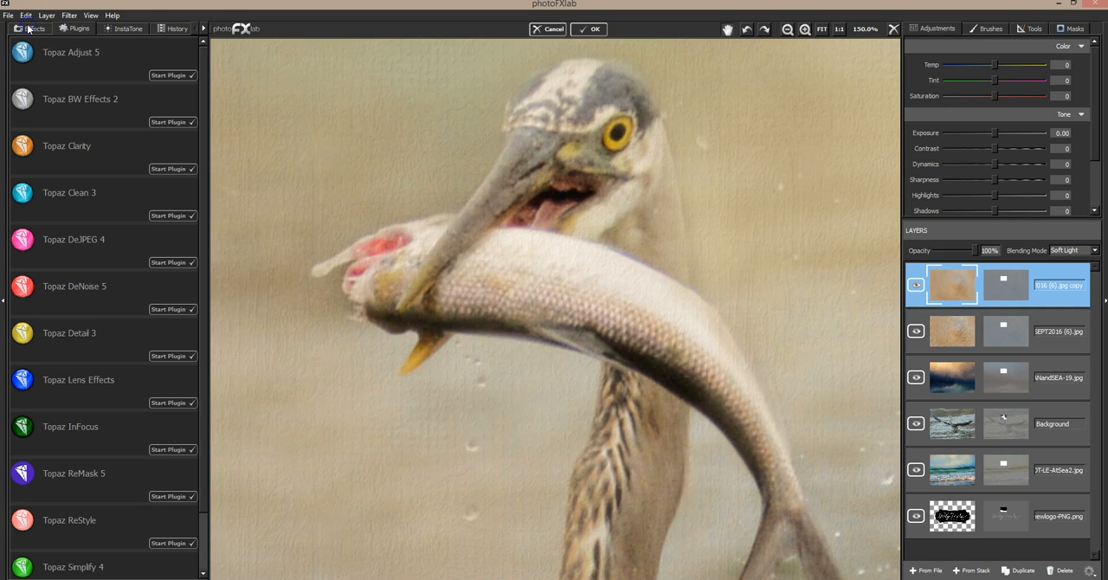
# Apply the Topaz Lens Effects Diffusion filter with the High Diffusion preset to the Soft Light texture copy.
pyautogui.click(167, 403)
pyautogui.click(79, 370)
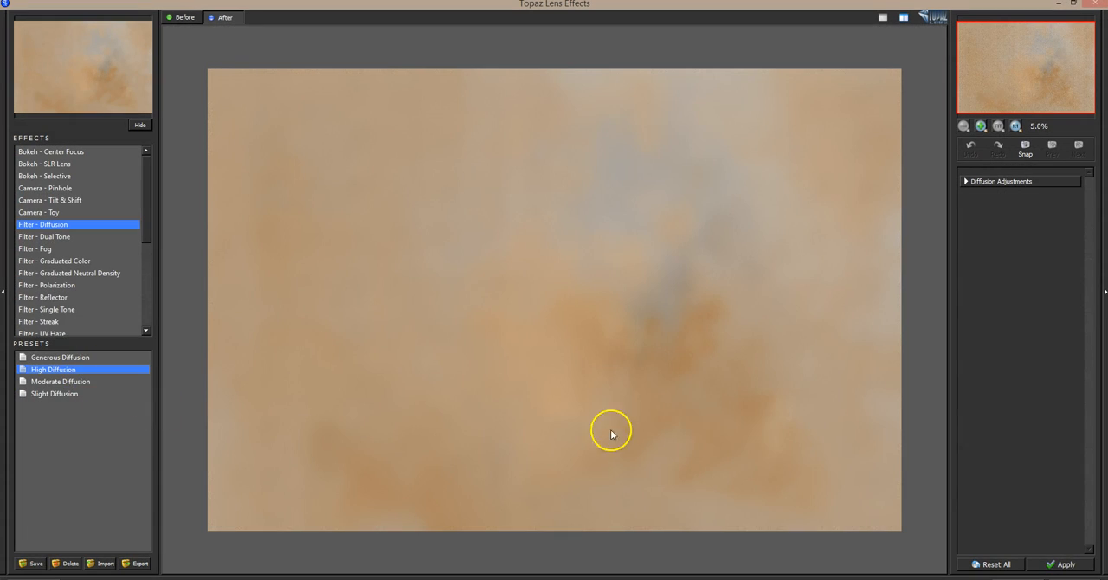
pyautogui.click(1065, 565)
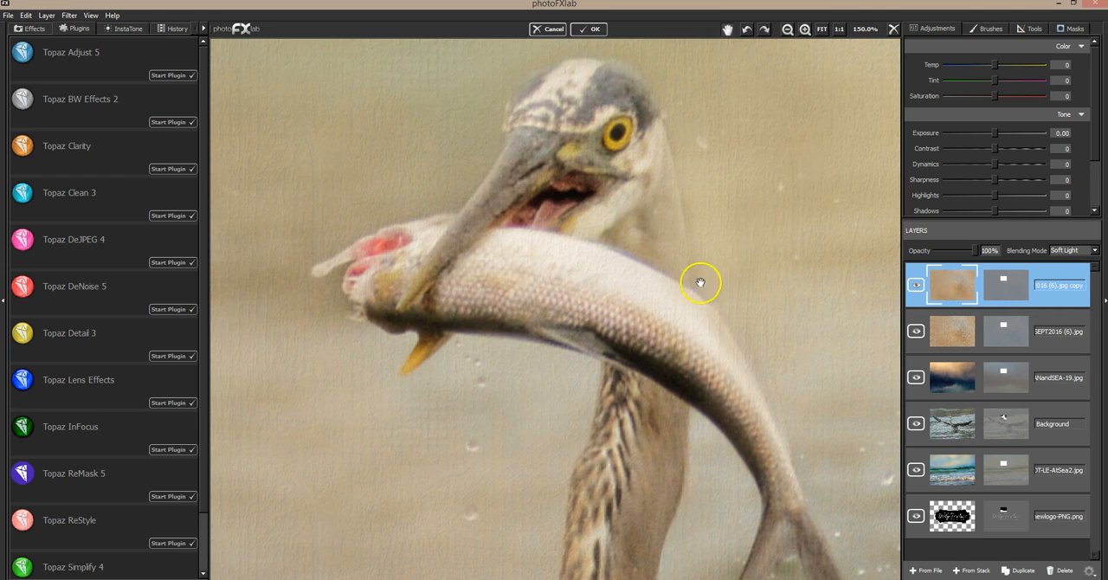
# Compare the full image with and without the diffused Soft Light texture copy.
pyautogui.click(821, 30)
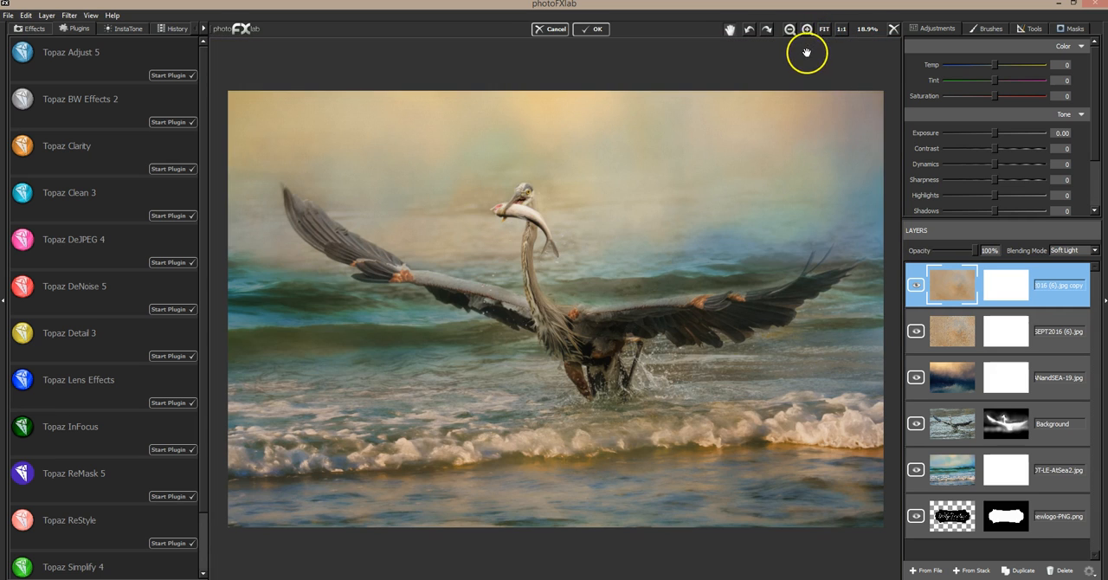
pyautogui.click(915, 285)
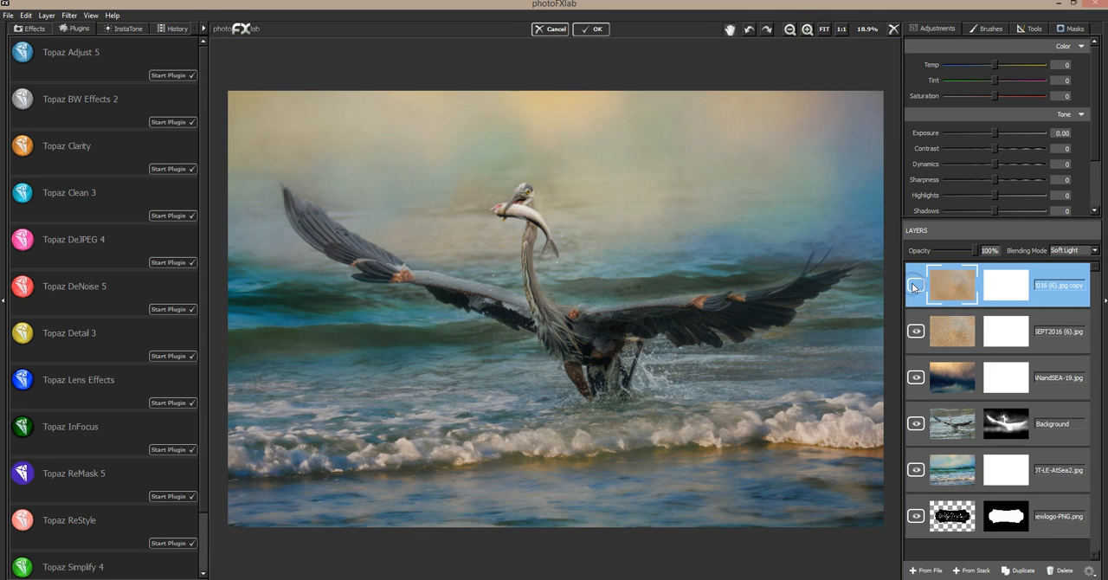
pyautogui.click(914, 284)
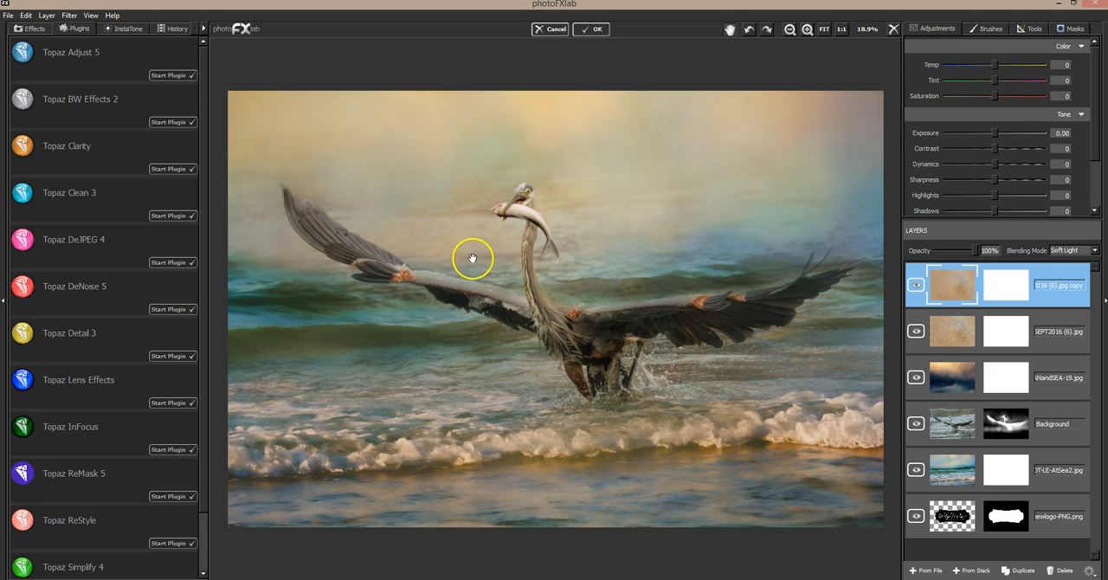
# On the Background layer's mask, hide remnants around the heron using brush value 0, size 0.18 and flow 0.08.
pyautogui.click(1051, 411)
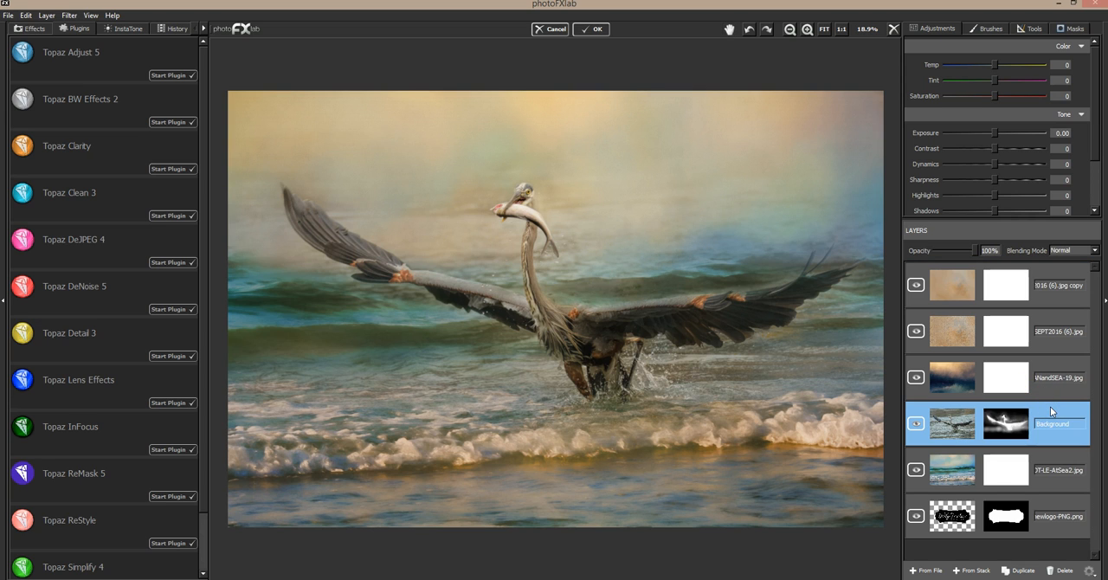
pyautogui.click(1072, 29)
pyautogui.moveTo(988, 66); pyautogui.dragTo(956, 65)
pyautogui.moveTo(967, 111); pyautogui.dragTo(975, 80)
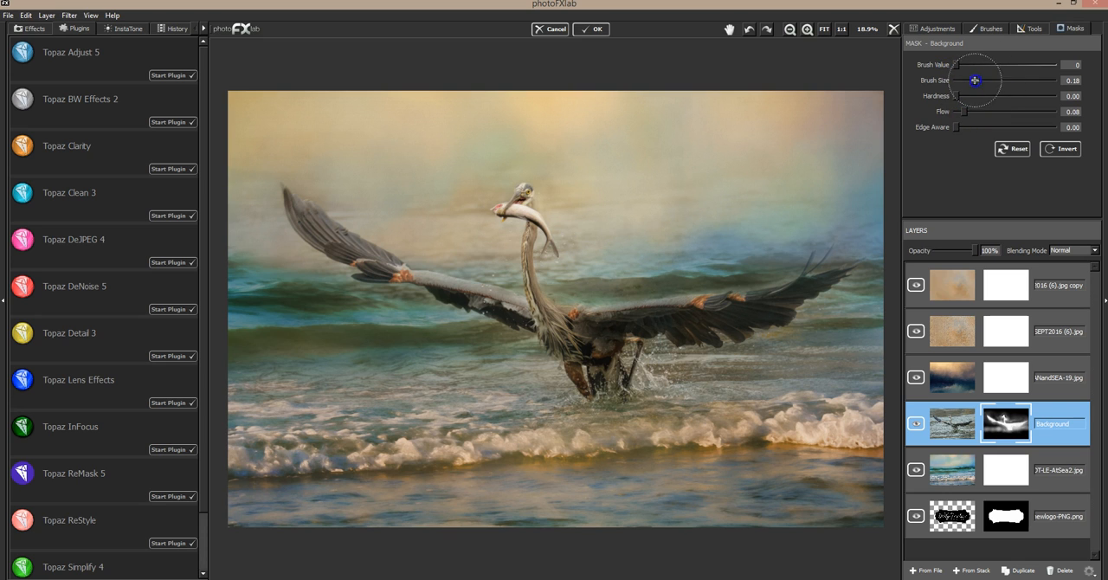
pyautogui.moveTo(452, 185)
pyautogui.mouseDown()
pyautogui.moveTo(447, 198)
pyautogui.moveTo(469, 202)
pyautogui.mouseUp()
pyautogui.click(679, 274)
pyautogui.moveTo(679, 274)
pyautogui.mouseDown()
pyautogui.moveTo(664, 274)
pyautogui.moveTo(783, 268)
pyautogui.moveTo(611, 285)
pyautogui.mouseUp()
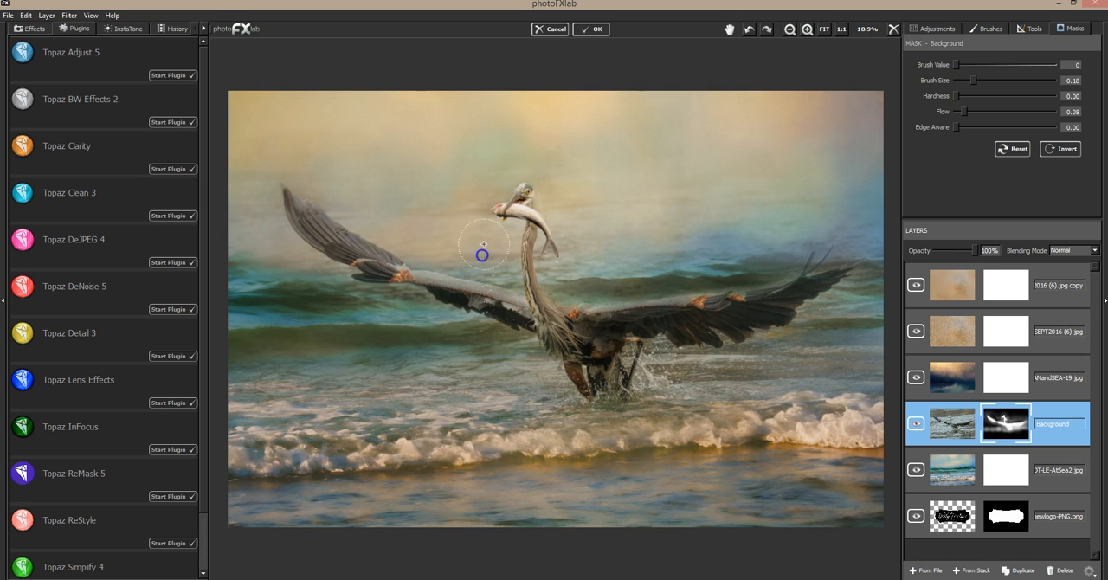
# Mask out the original background closely around the heron's head, fish and neck with brush size 0.06.
pyautogui.click(807, 31)
pyautogui.click(964, 80)
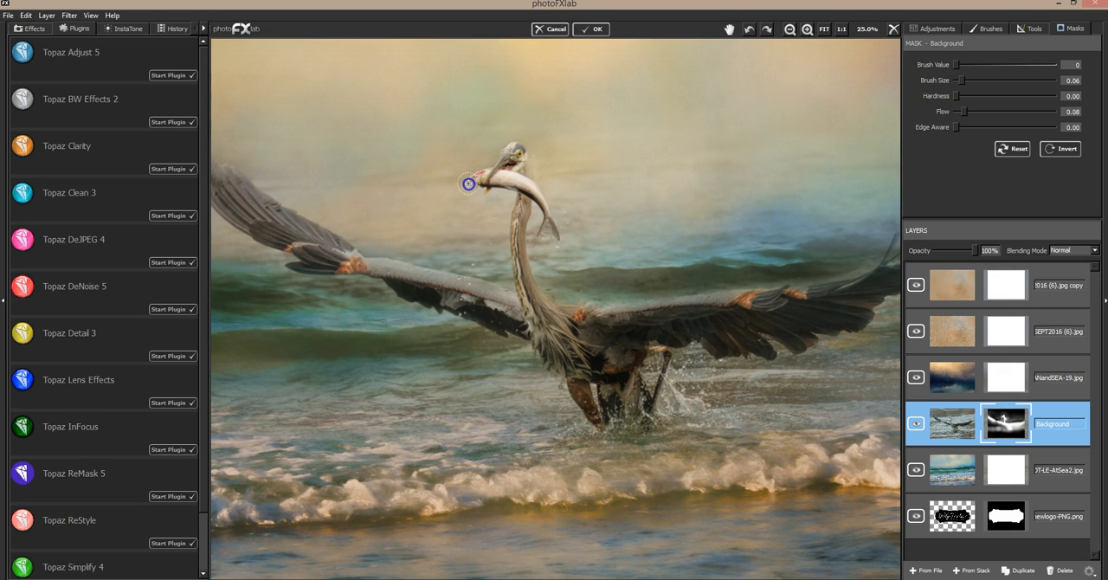
pyautogui.moveTo(471, 198); pyautogui.dragTo(470, 187)
pyautogui.moveTo(535, 128); pyautogui.dragTo(526, 137)
pyautogui.moveTo(562, 210); pyautogui.dragTo(568, 225)
pyautogui.moveTo(453, 258); pyautogui.dragTo(402, 243)
pyautogui.moveTo(421, 265); pyautogui.dragTo(482, 272)
pyautogui.moveTo(490, 272); pyautogui.dragTo(498, 274)
pyautogui.moveTo(549, 249)
pyautogui.mouseDown()
pyautogui.moveTo(569, 210)
pyautogui.moveTo(562, 221)
pyautogui.mouseUp()
pyautogui.click(572, 256)
pyautogui.moveTo(570, 271); pyautogui.dragTo(547, 222)
pyautogui.moveTo(547, 223)
pyautogui.mouseDown()
pyautogui.moveTo(550, 259)
pyautogui.moveTo(505, 269)
pyautogui.moveTo(493, 200)
pyautogui.mouseUp()
pyautogui.moveTo(491, 220); pyautogui.dragTo(491, 239)
pyautogui.click(534, 159)
pyautogui.click(490, 152)
pyautogui.moveTo(554, 145); pyautogui.dragTo(547, 153)
# Mask out the remaining original background across the sky and distant water with brush size 0.32.
pyautogui.moveTo(961, 80); pyautogui.dragTo(987, 80)
pyautogui.moveTo(833, 151)
pyautogui.mouseDown()
pyautogui.moveTo(755, 176)
pyautogui.moveTo(720, 209)
pyautogui.moveTo(653, 198)
pyautogui.mouseUp()
pyautogui.moveTo(588, 160)
pyautogui.mouseDown()
pyautogui.moveTo(564, 125)
pyautogui.moveTo(365, 153)
pyautogui.mouseUp()
pyautogui.moveTo(394, 188)
pyautogui.mouseDown()
pyautogui.moveTo(251, 160)
pyautogui.moveTo(428, 229)
pyautogui.moveTo(230, 248)
pyautogui.moveTo(229, 283)
pyautogui.moveTo(226, 262)
pyautogui.moveTo(334, 327)
pyautogui.moveTo(365, 326)
pyautogui.moveTo(433, 360)
pyautogui.moveTo(502, 374)
pyautogui.moveTo(479, 367)
pyautogui.moveTo(644, 270)
pyautogui.moveTo(574, 272)
pyautogui.moveTo(706, 245)
pyautogui.mouseUp()
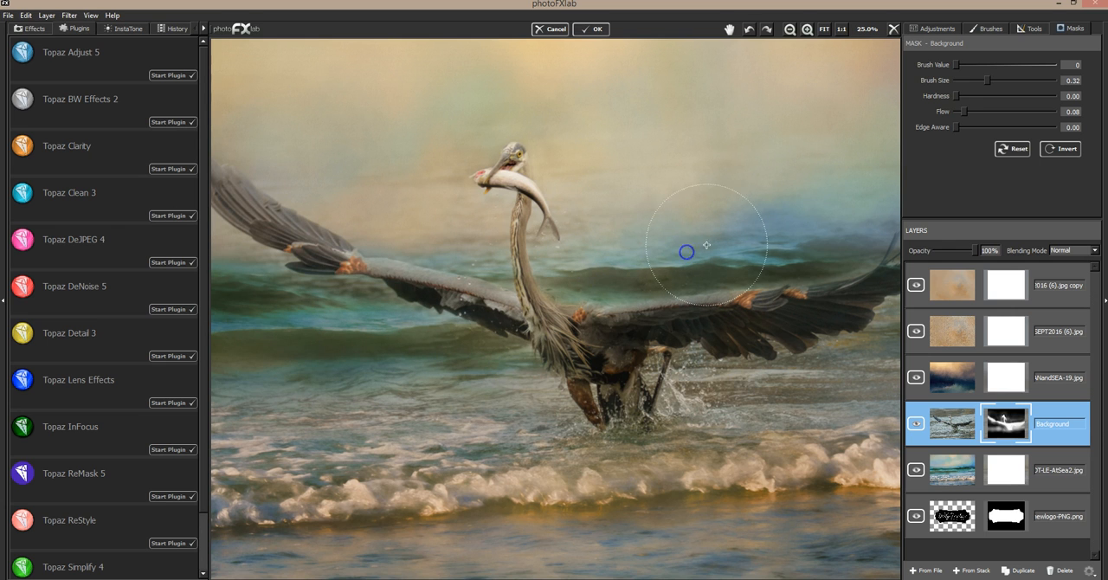
# Restore the heron's upper body in the mask using brush value 255, size 0.11 and flow 1.00.
pyautogui.click(1077, 71)
pyautogui.click(1055, 66)
pyautogui.click(968, 81)
pyautogui.click(1059, 112)
pyautogui.moveTo(546, 312)
pyautogui.mouseDown()
pyautogui.moveTo(527, 299)
pyautogui.moveTo(567, 301)
pyautogui.moveTo(609, 323)
pyautogui.mouseUp()
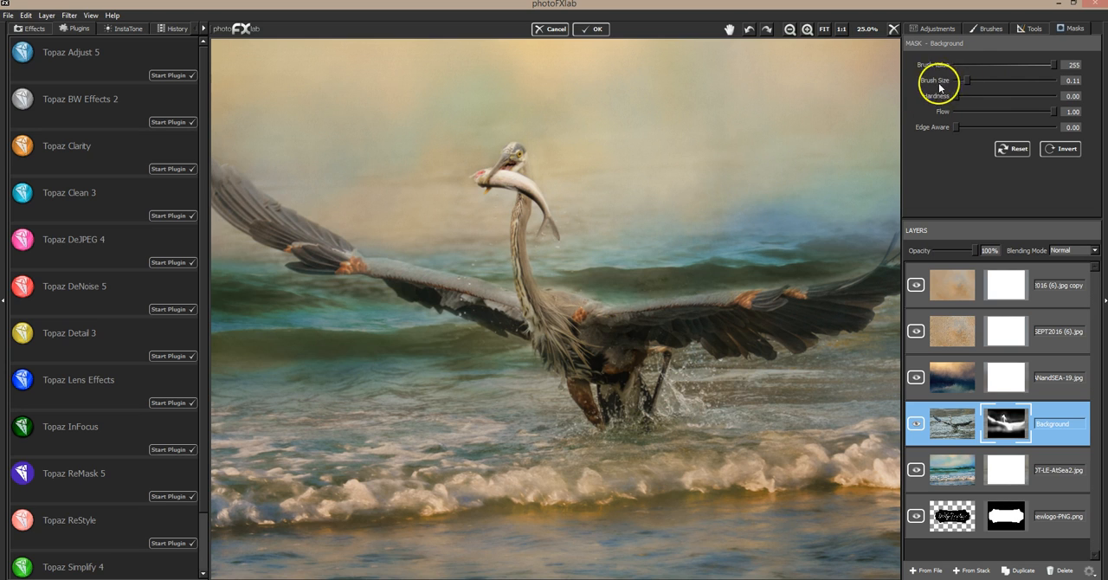
# Mask out the background just above the heron's back with brush value 0, size 0.08 and flow 0.20.
pyautogui.moveTo(968, 81); pyautogui.dragTo(965, 80)
pyautogui.click(972, 111)
pyautogui.moveTo(575, 288); pyautogui.dragTo(580, 290)
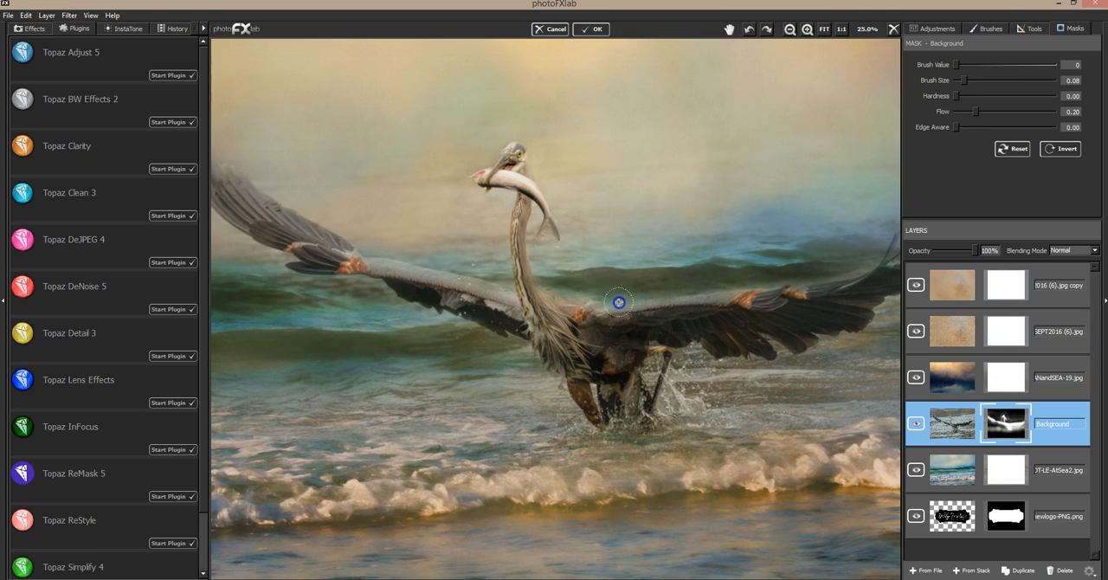
# Restore the heron's back, shoulders and wing edges in the mask with brush value 255 and size 0.06.
pyautogui.click(1029, 67)
pyautogui.moveTo(958, 79); pyautogui.dragTo(961, 81)
pyautogui.moveTo(547, 298); pyautogui.dragTo(558, 301)
pyautogui.moveTo(628, 315); pyautogui.dragTo(648, 310)
pyautogui.moveTo(648, 310)
pyautogui.mouseDown()
pyautogui.moveTo(665, 308)
pyautogui.moveTo(608, 315)
pyautogui.moveTo(671, 308)
pyautogui.mouseUp()
pyautogui.moveTo(587, 320)
pyautogui.mouseDown()
pyautogui.moveTo(685, 306)
pyautogui.moveTo(600, 319)
pyautogui.mouseUp()
pyautogui.moveTo(503, 294); pyautogui.dragTo(557, 325)
pyautogui.moveTo(619, 363)
pyautogui.mouseDown()
pyautogui.moveTo(693, 317)
pyautogui.moveTo(766, 304)
pyautogui.mouseUp()
pyautogui.moveTo(850, 296); pyautogui.dragTo(852, 302)
pyautogui.moveTo(824, 227); pyautogui.dragTo(838, 127)
pyautogui.click(827, 29)
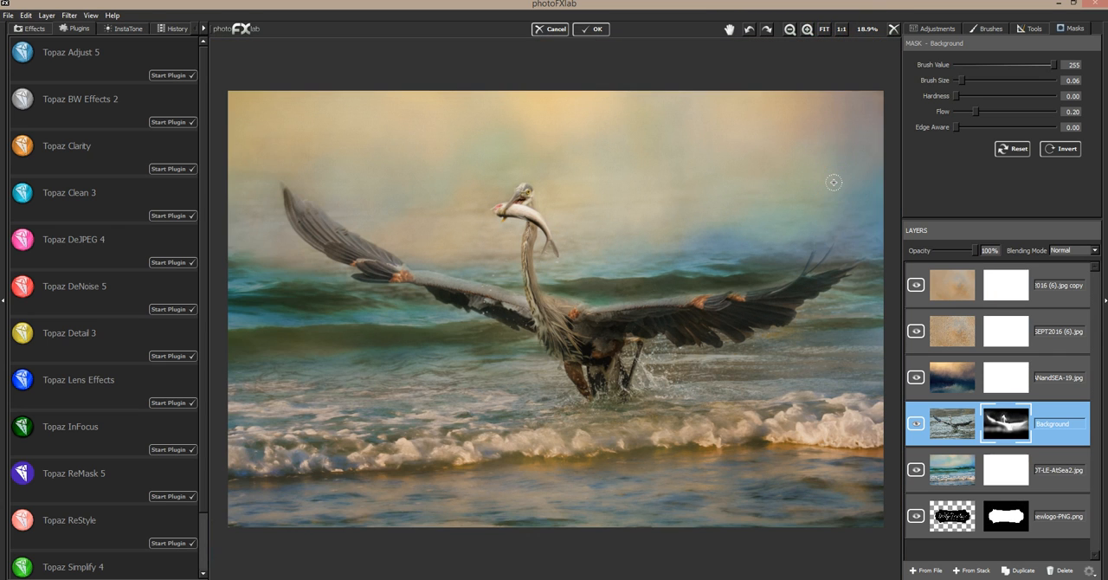
pyautogui.moveTo(827, 313); pyautogui.dragTo(673, 419)
# Duplicate the masked Background layer and hide the original beneath the copy.
pyautogui.click(1020, 574)
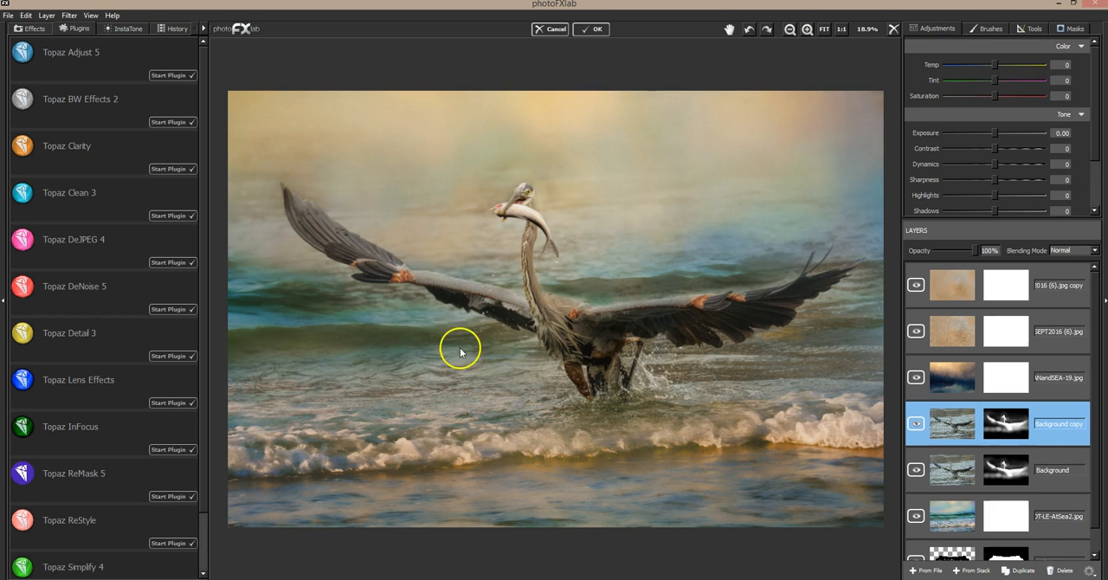
pyautogui.click(918, 470)
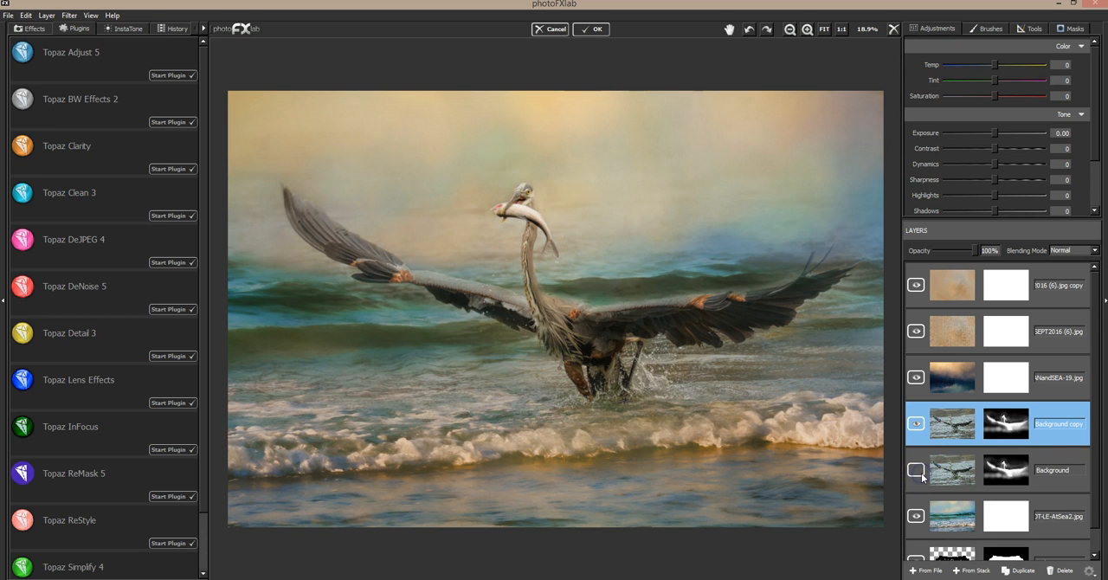
# Open the Background copy in Topaz Impression and preview the jai-horse-TINY and jai-horse-SM presets.
pyautogui.click(70, 16)
pyautogui.click(105, 63)
pyautogui.click(196, 77)
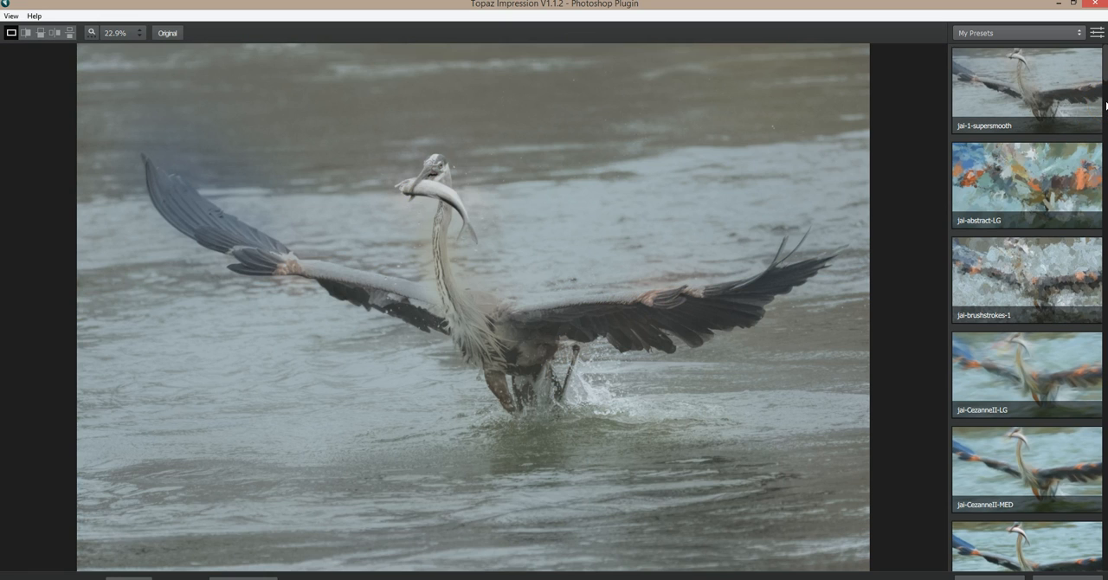
pyautogui.click(1107, 106)
pyautogui.moveTo(1107, 106); pyautogui.dragTo(1100, 223)
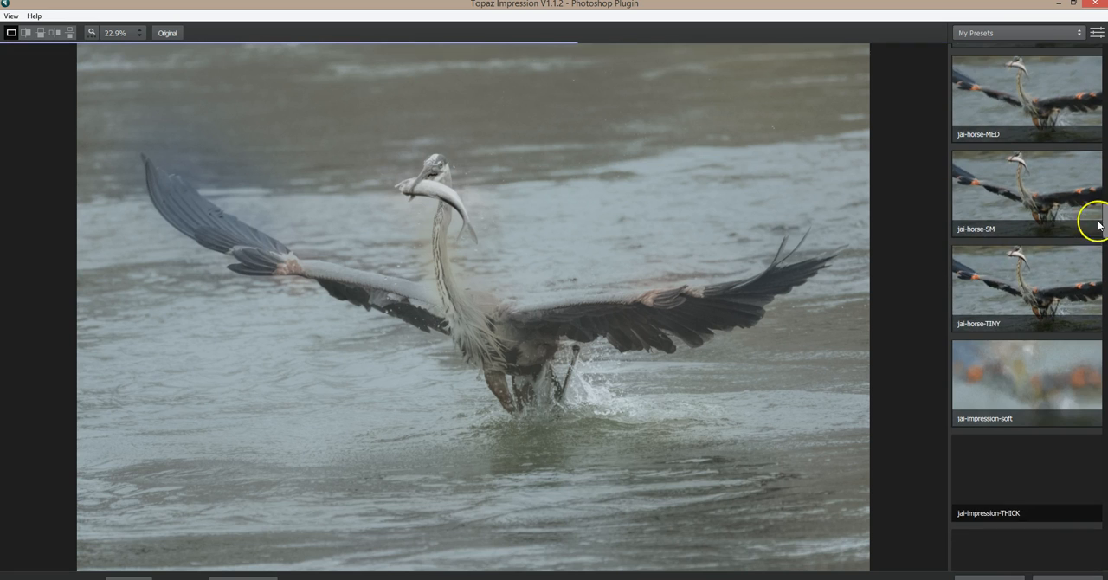
pyautogui.click(1003, 282)
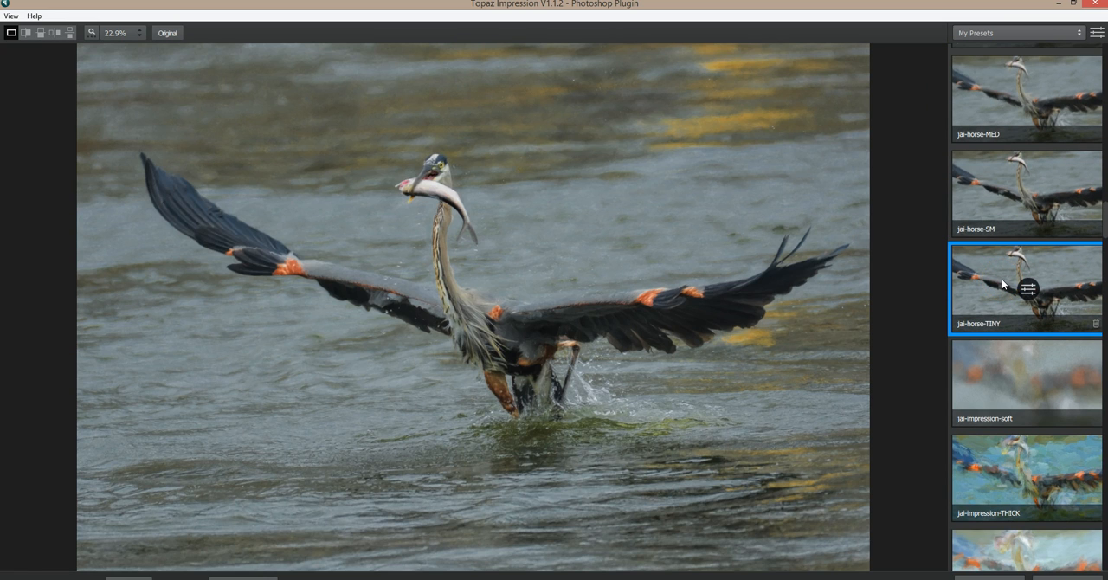
pyautogui.click(708, 291)
pyautogui.click(1009, 197)
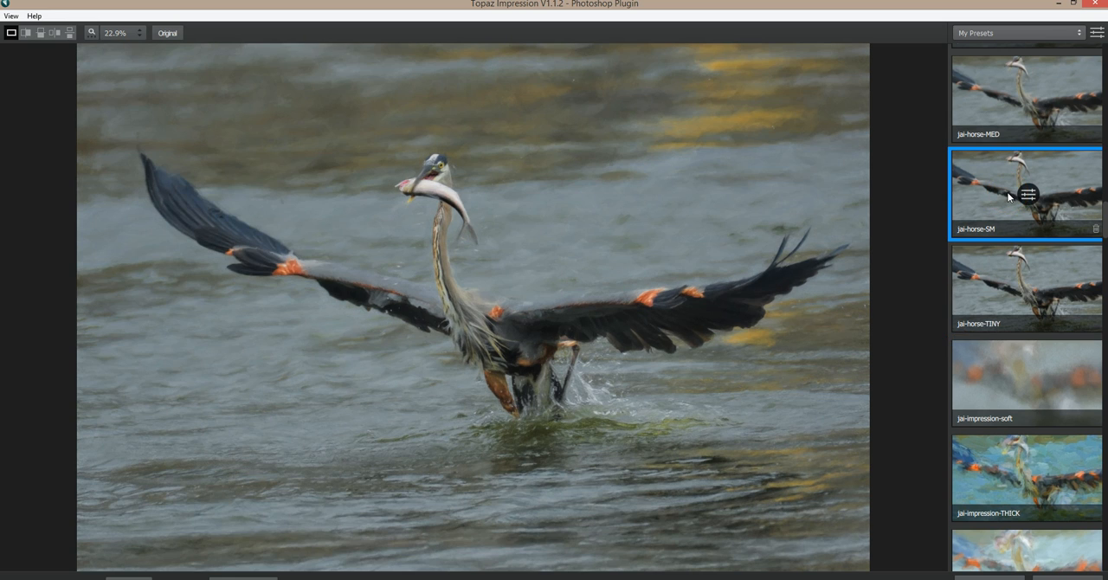
pyautogui.moveTo(784, 272); pyautogui.dragTo(866, 368)
# Preview the jai-OIL GLAZE LIGHT preset on the heron and compare it with the original photo.
pyautogui.scroll(-2, 987, 439)
pyautogui.scroll(-6, 988, 439)
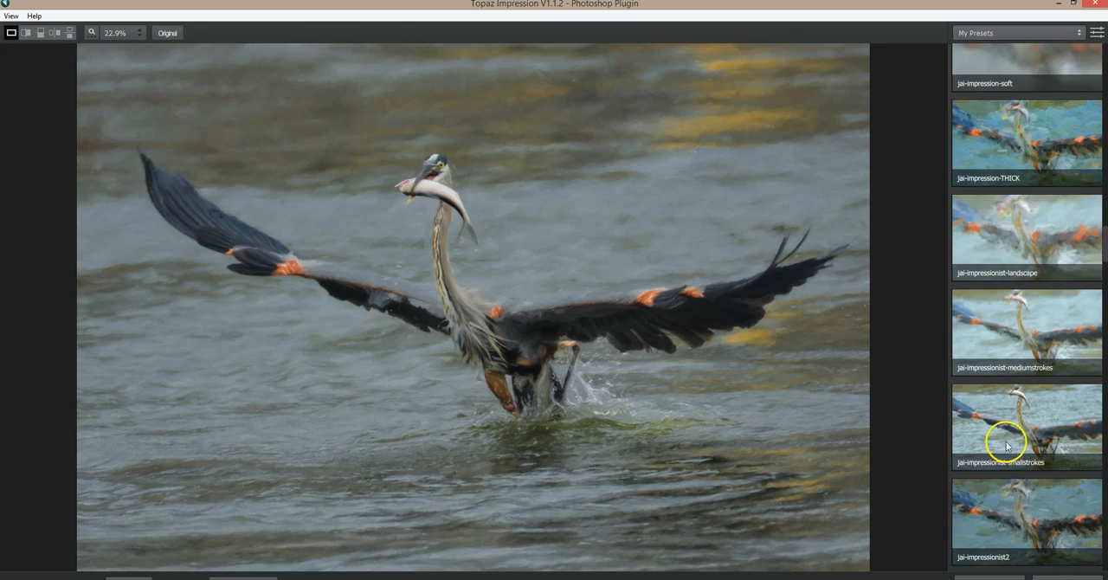
pyautogui.scroll(-12, 1007, 446)
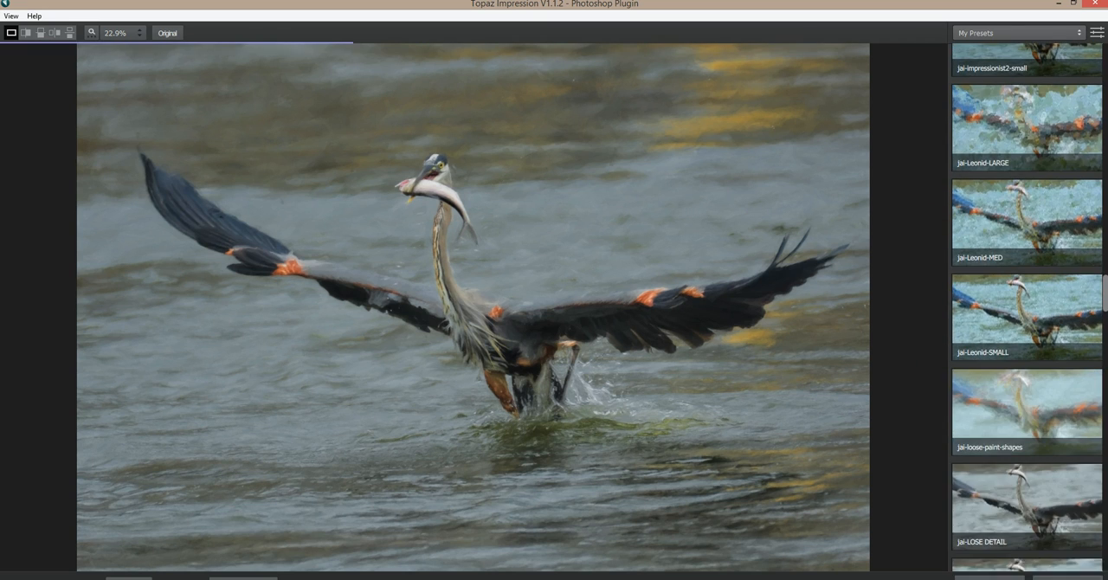
pyautogui.scroll(-6, 1029, 307)
pyautogui.scroll(-3, 985, 347)
pyautogui.click(985, 374)
pyautogui.click(666, 331)
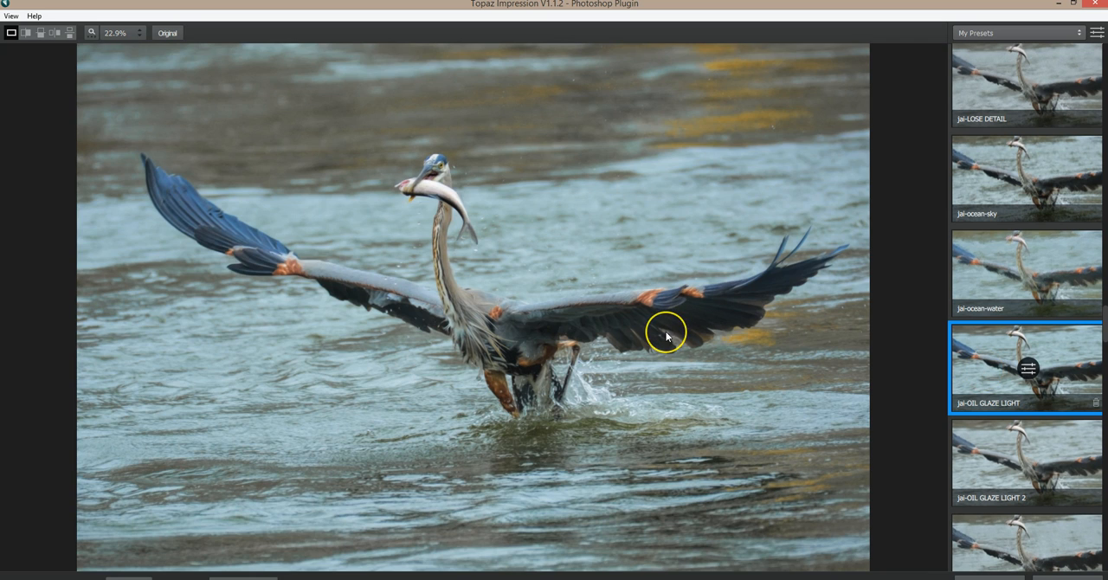
pyautogui.click(666, 331)
pyautogui.click(666, 332)
pyautogui.click(666, 334)
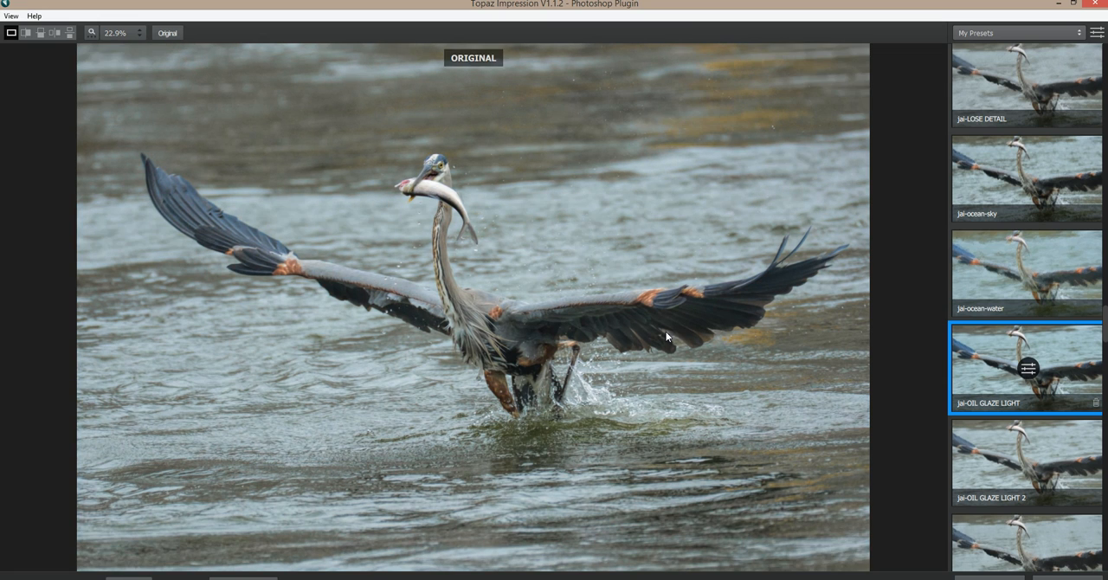
# Try the jai-OIL GLAZE-WINTER preset with its stroke brush size reduced to 0.01.
pyautogui.scroll(-3, 991, 459)
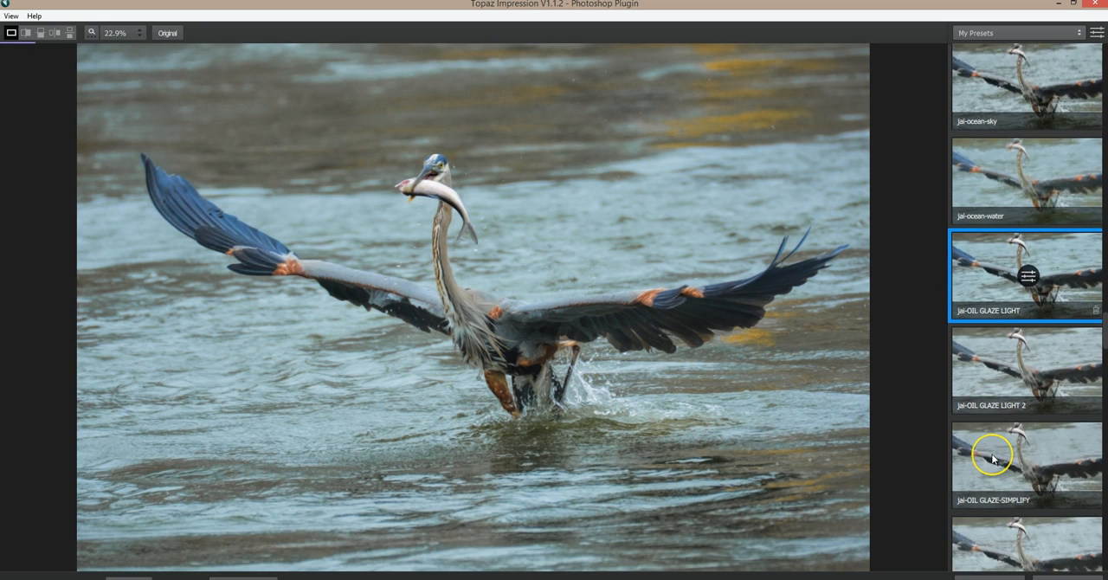
pyautogui.scroll(-3, 992, 459)
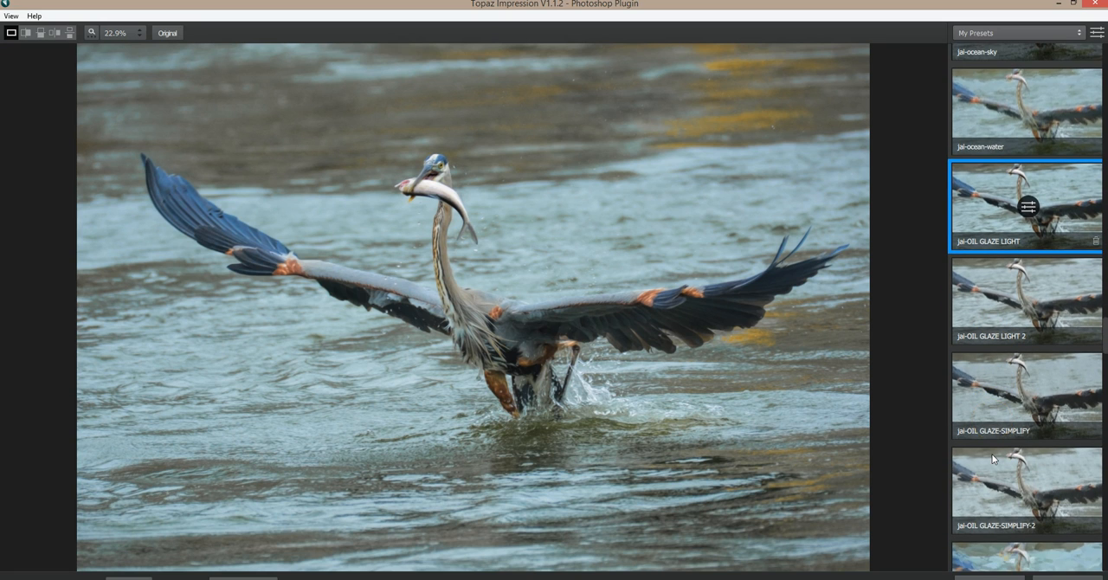
pyautogui.click(996, 490)
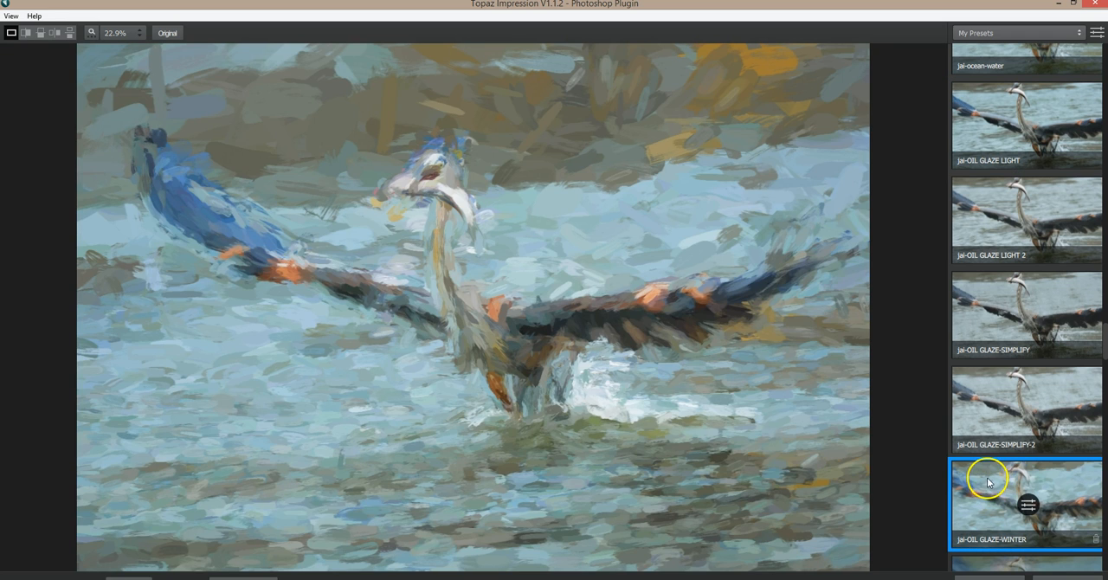
pyautogui.click(1028, 505)
pyautogui.moveTo(1014, 161); pyautogui.dragTo(968, 164)
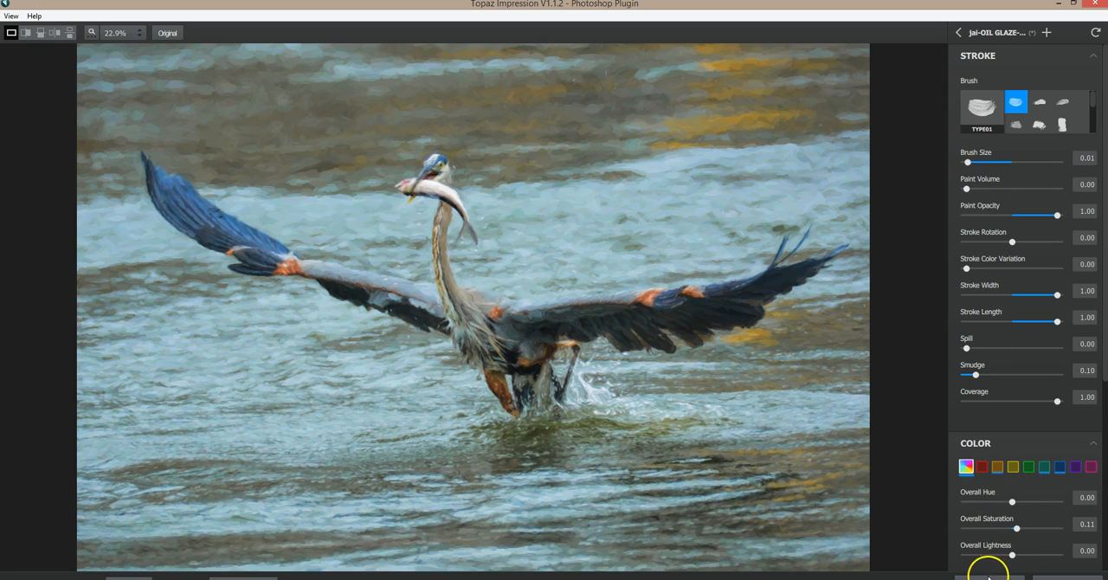
# Return to the saved presets and compare the jai-horse-SM and jai-horse-TINY looks on the heron.
pyautogui.click(956, 35)
pyautogui.scroll(2, 1057, 252)
pyautogui.moveTo(1096, 342); pyautogui.dragTo(1106, 233)
pyautogui.click(1000, 180)
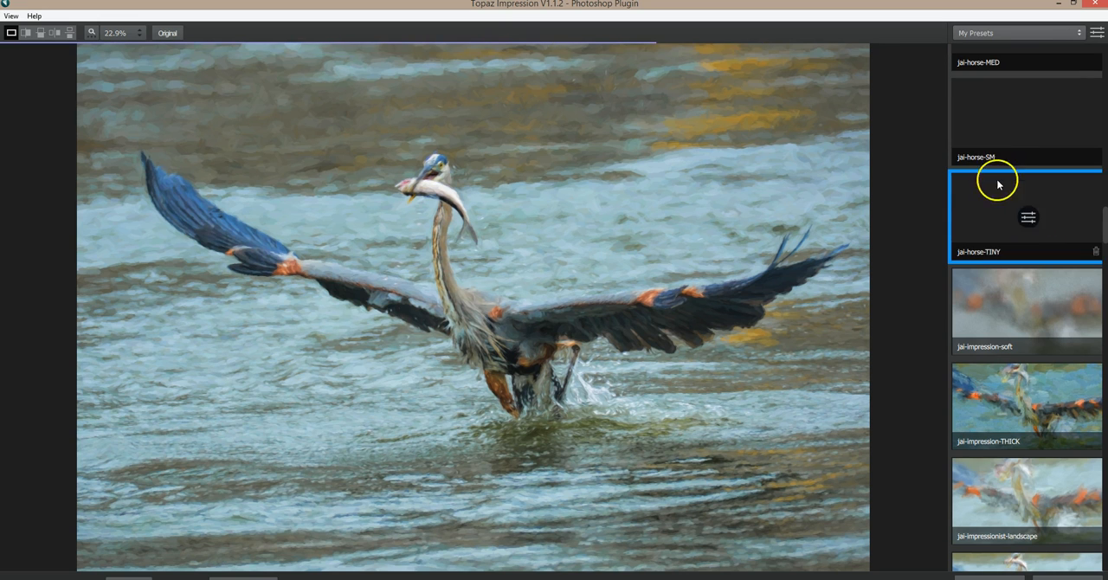
pyautogui.click(984, 140)
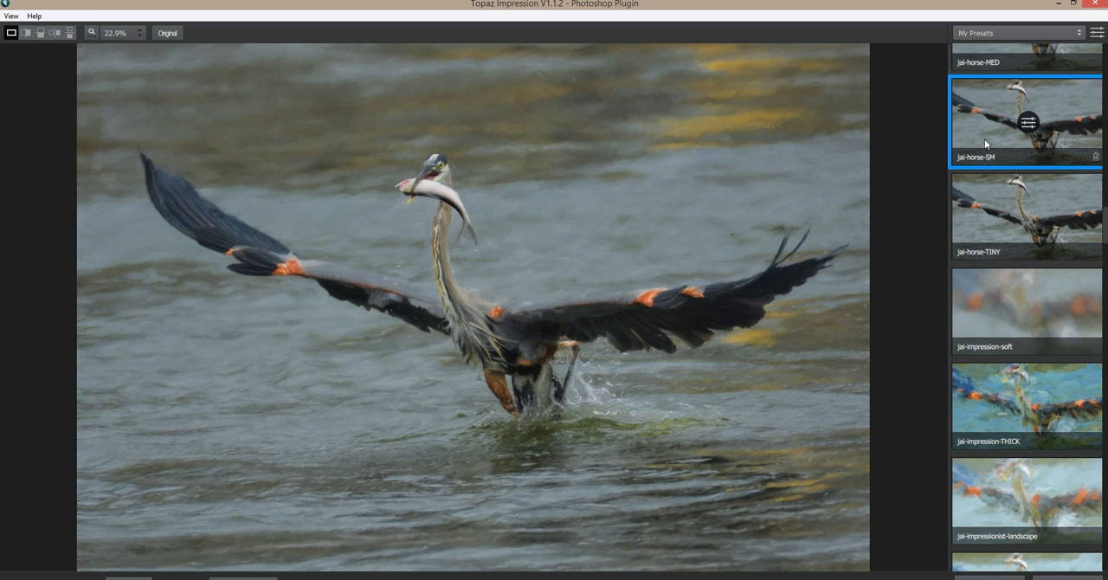
pyautogui.click(609, 203)
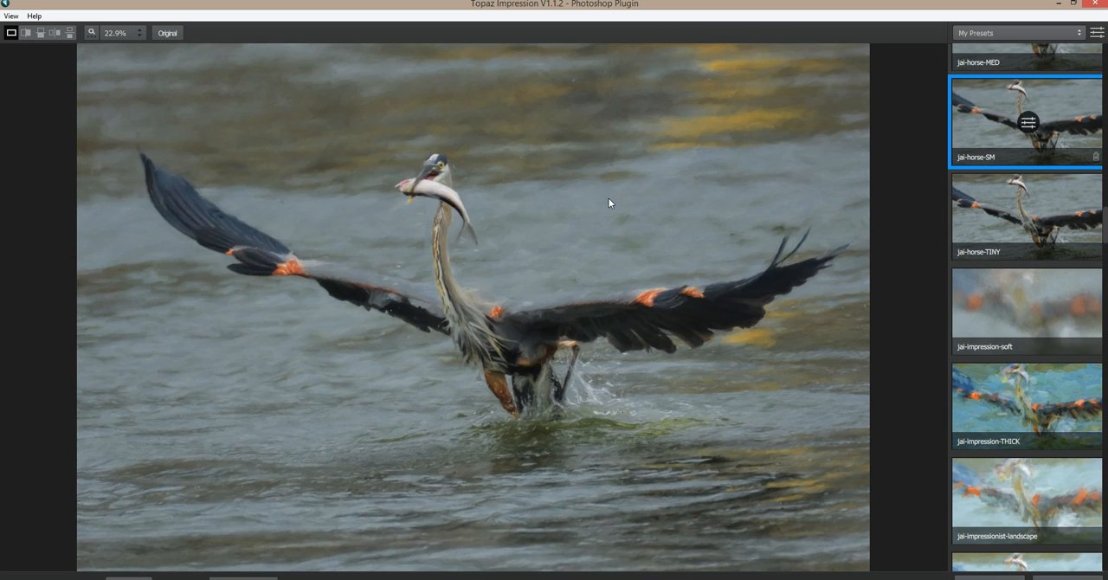
pyautogui.click(609, 199)
pyautogui.click(609, 203)
pyautogui.click(1003, 221)
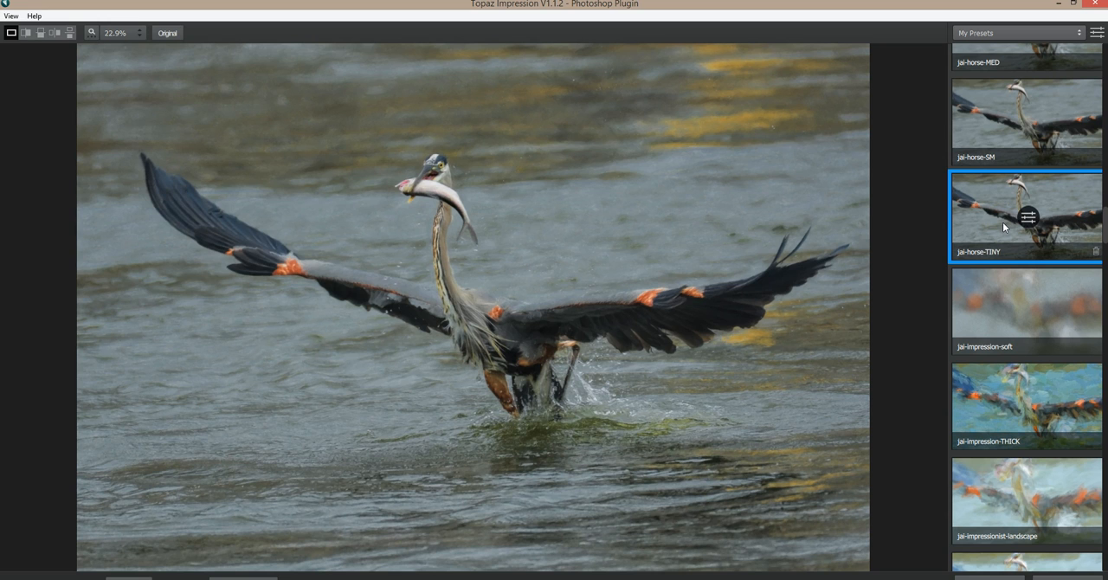
# Apply the jai-horse-SM preset to the Background copy, and undo the filter.
pyautogui.click(1008, 141)
pyautogui.click(1044, 478)
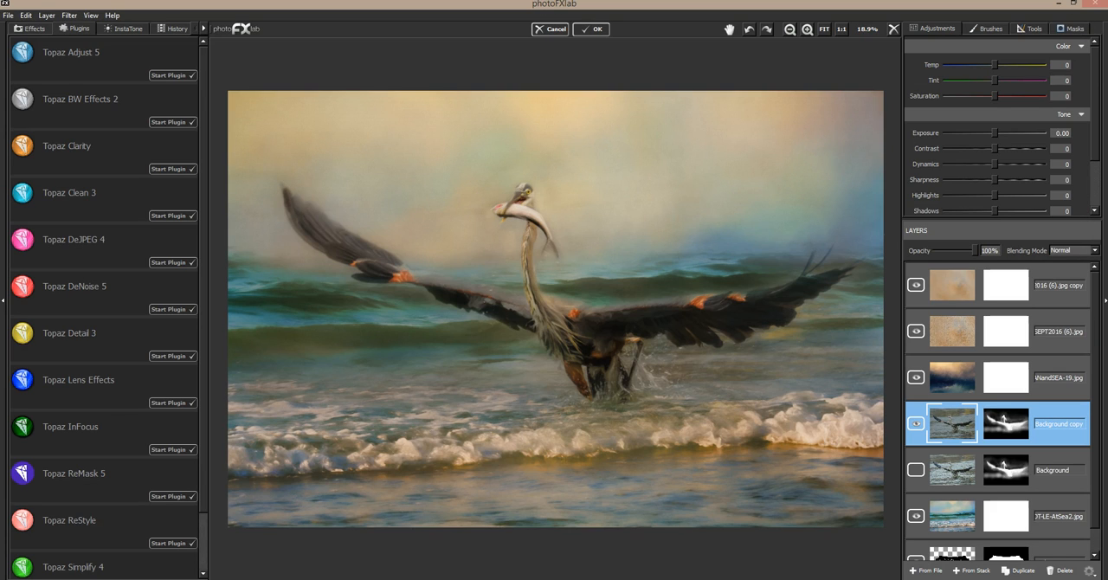
pyautogui.click(28, 17)
pyautogui.click(37, 32)
# Apply the Topaz Impression filter to the Background copy with the jai-OIL GLAZE LIGHT preset from My Presets.
pyautogui.click(69, 15)
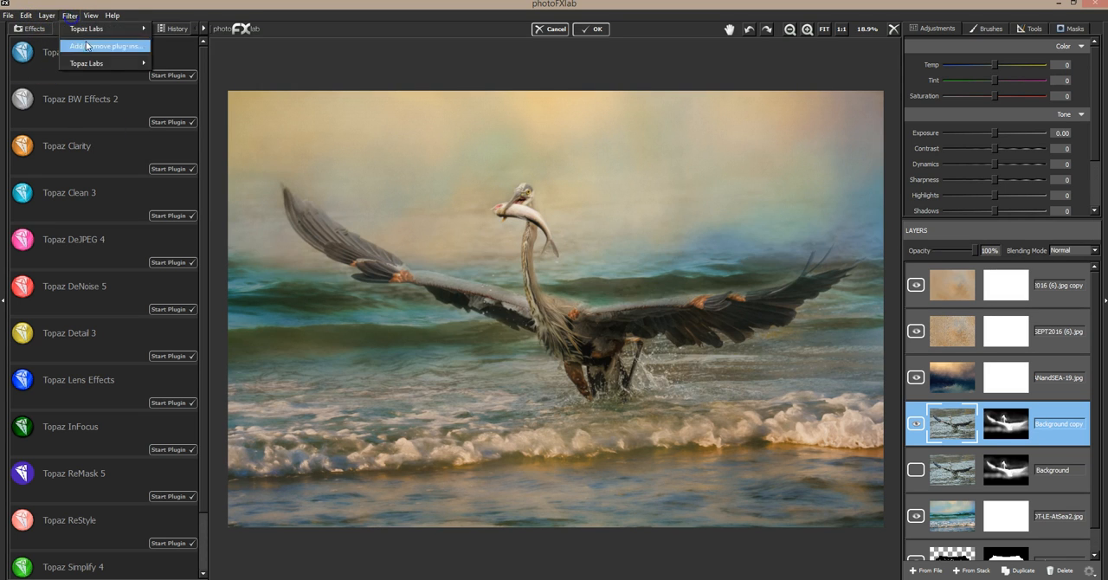
pyautogui.moveTo(96, 63)
pyautogui.click(179, 75)
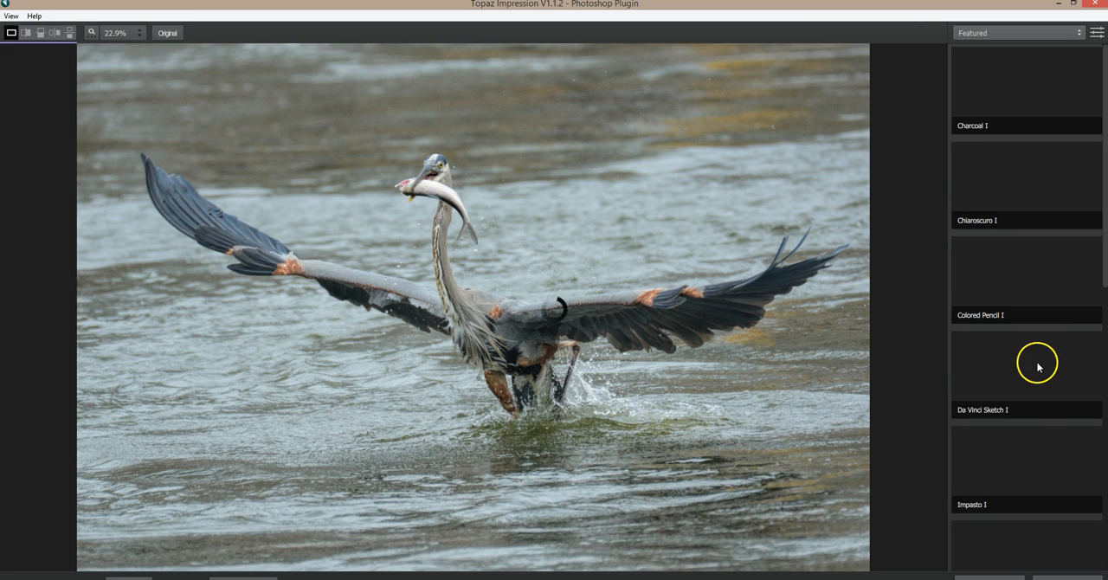
pyautogui.click(1060, 261)
pyautogui.click(977, 50)
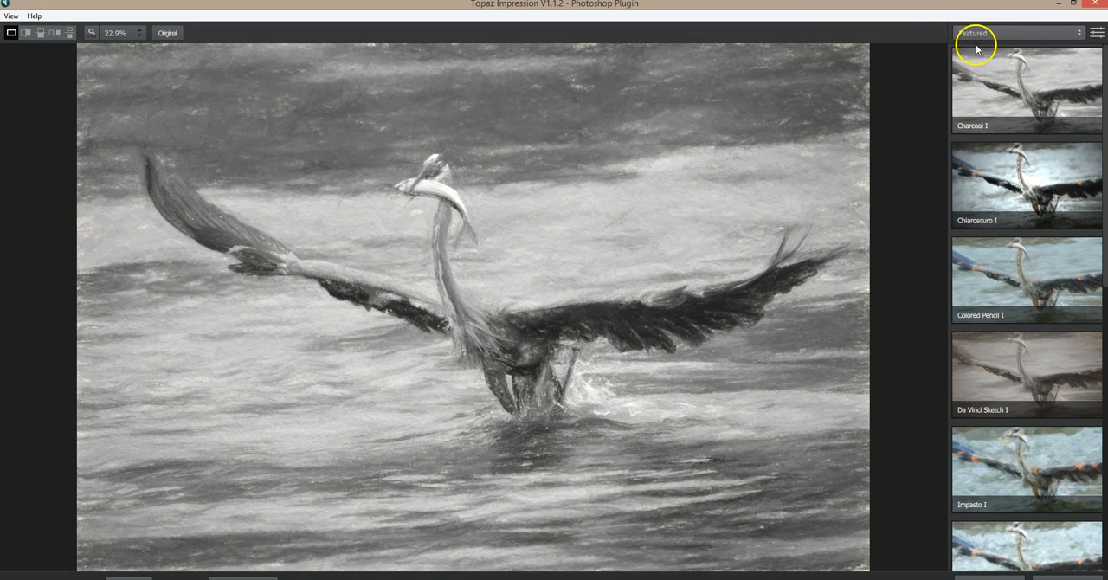
pyautogui.click(976, 34)
pyautogui.click(970, 128)
pyautogui.moveTo(1105, 79); pyautogui.dragTo(1105, 342)
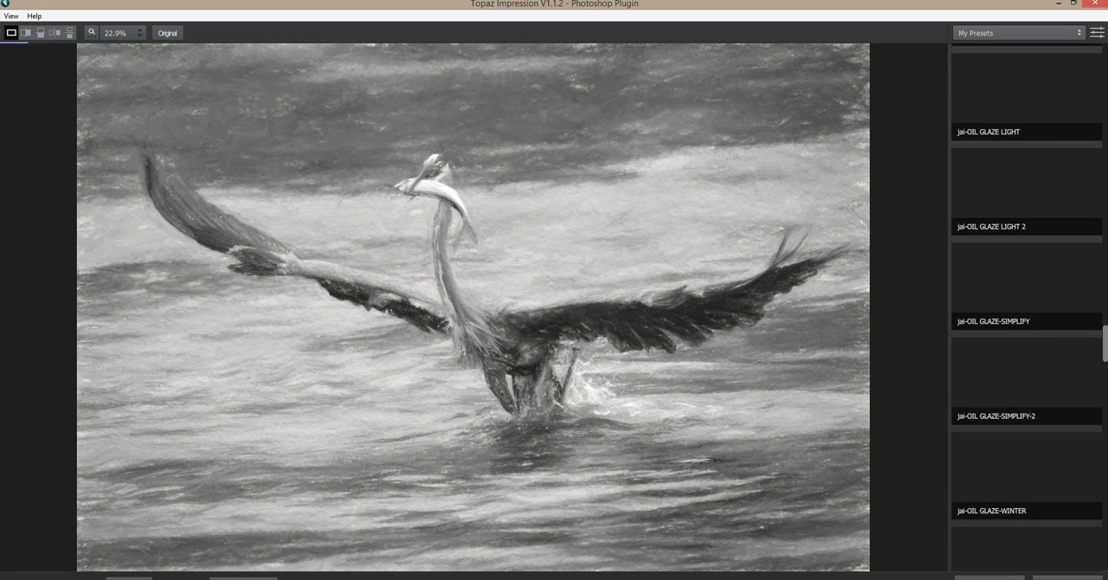
pyautogui.scroll(3, 1027, 304)
pyautogui.click(990, 317)
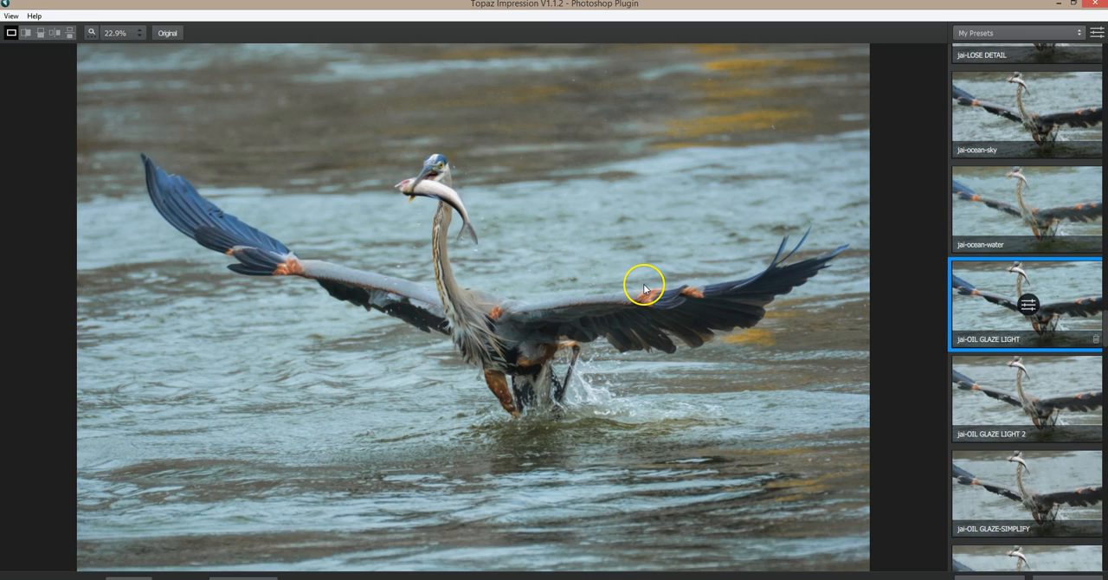
pyautogui.click(644, 288)
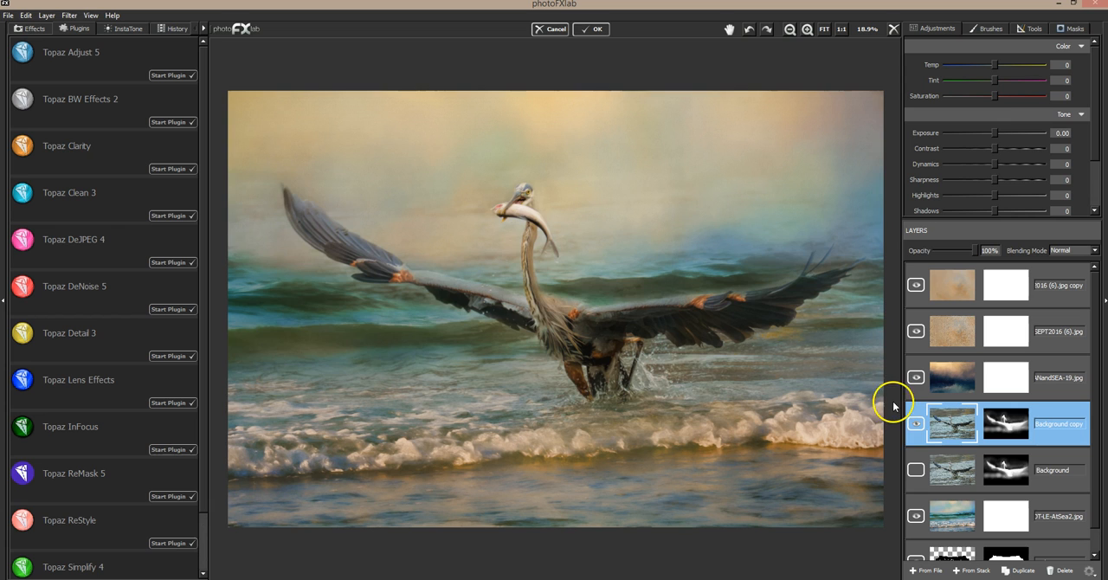
# Compare the painted Background copy with the original heron layer by switching their visibility.
pyautogui.click(915, 427)
pyautogui.click(915, 469)
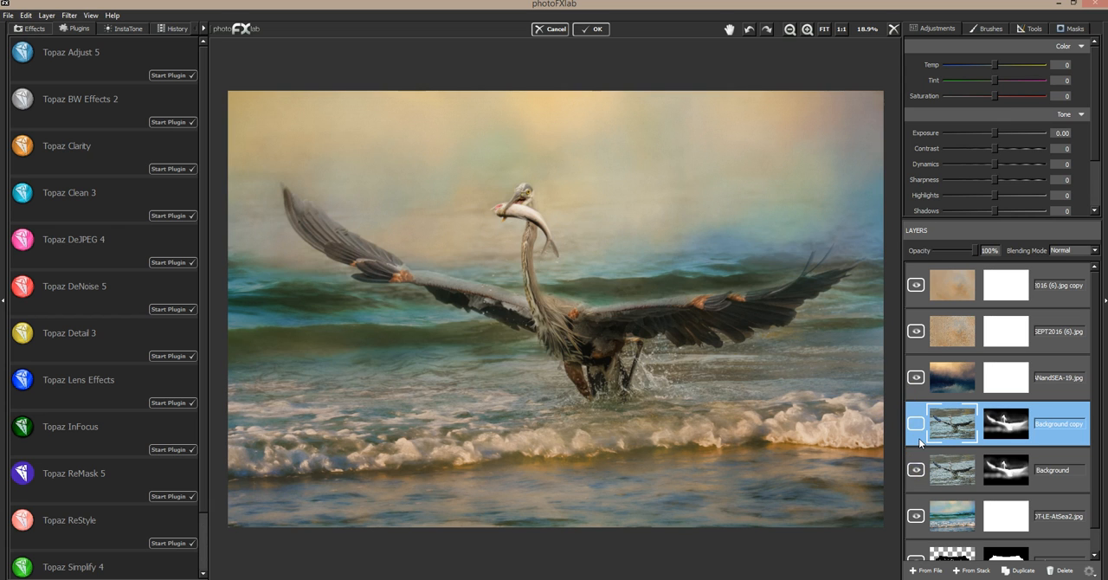
pyautogui.click(915, 469)
pyautogui.click(914, 424)
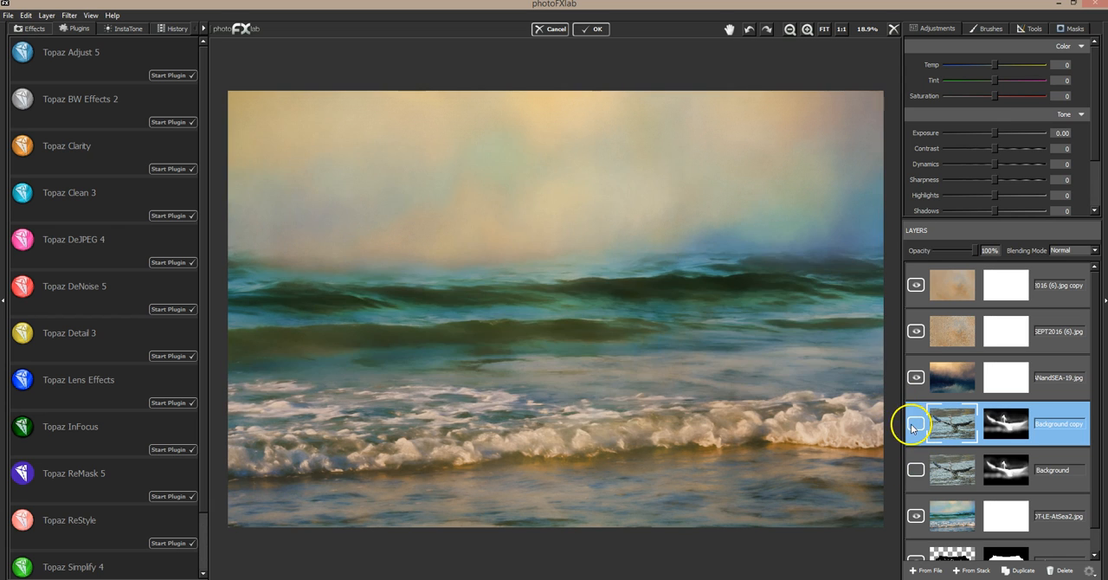
pyautogui.click(915, 469)
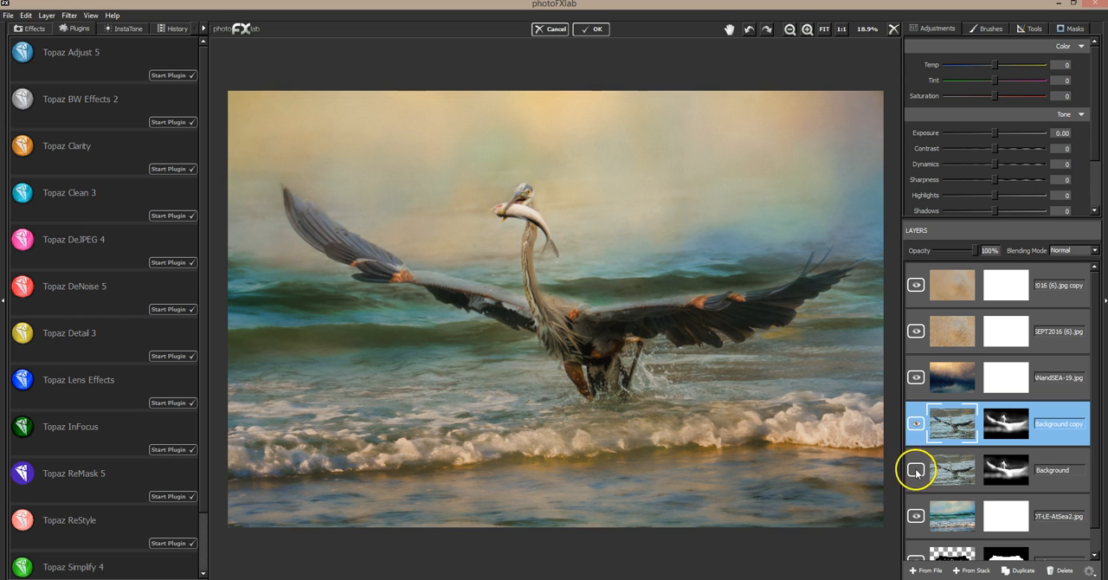
# Check the Background layer's effect beneath the painted Background copy by toggling their visibility, leaving only the copy shown.
pyautogui.click(916, 469)
pyautogui.click(916, 471)
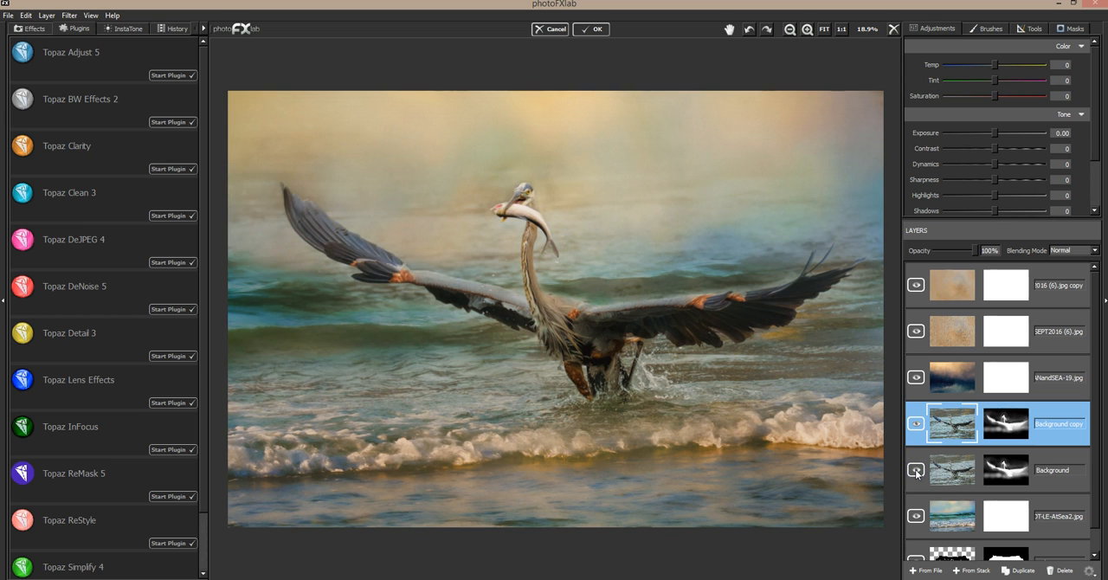
pyautogui.click(916, 471)
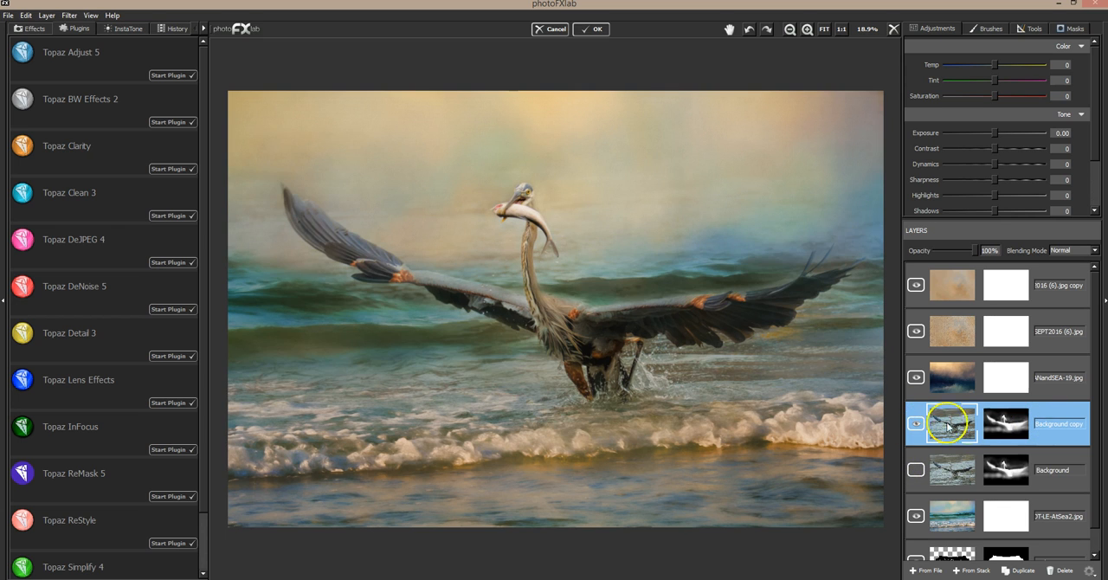
pyautogui.click(916, 425)
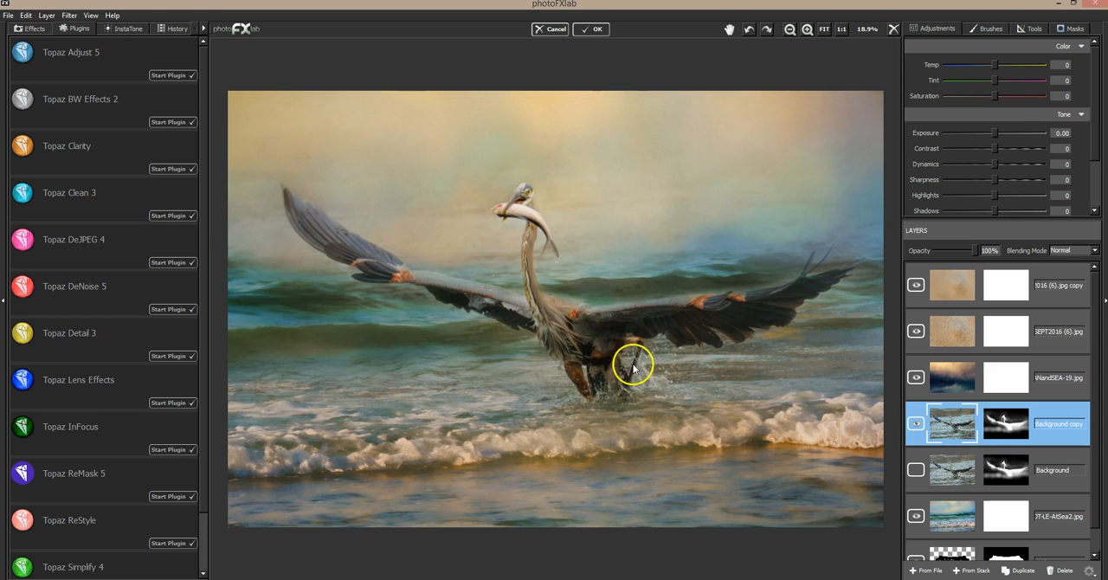
# Apply the Topaz Clarity filter to the Background copy with the Nature preset Fur and Feathers I.
pyautogui.click(167, 170)
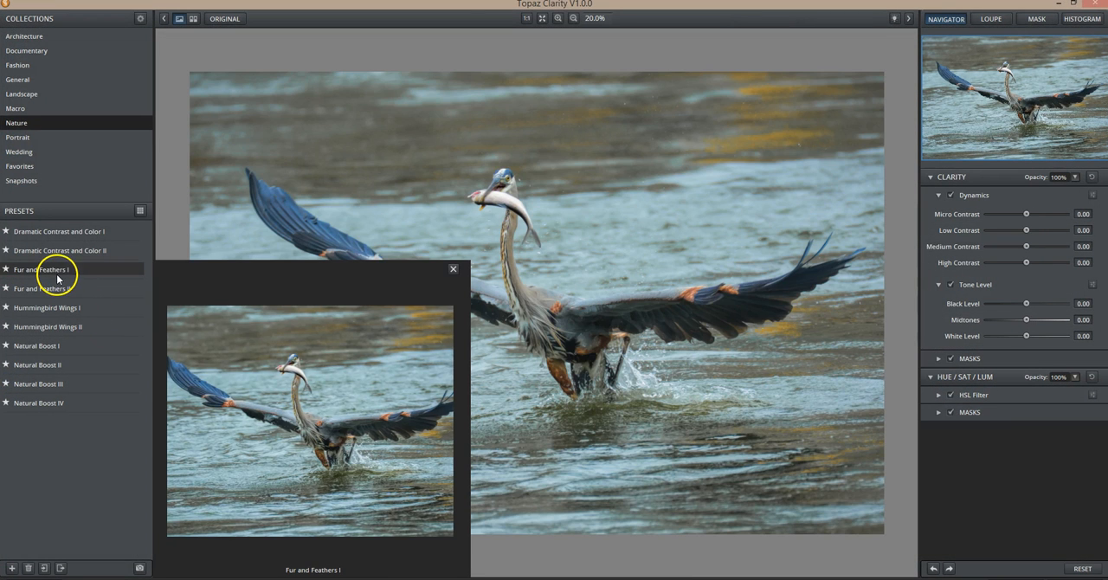
pyautogui.click(56, 274)
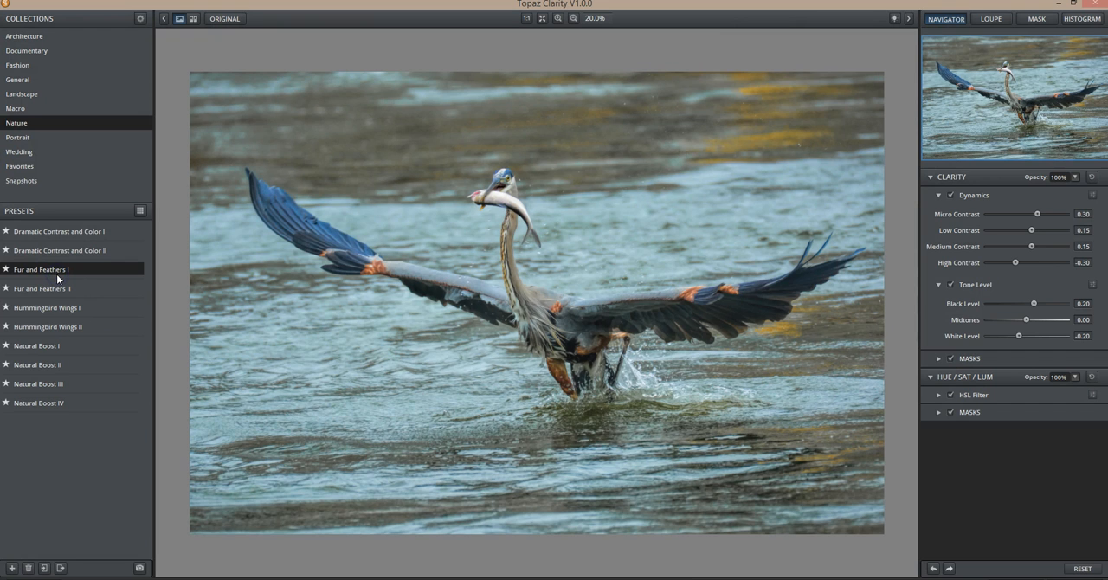
pyautogui.click(685, 346)
pyautogui.click(1064, 579)
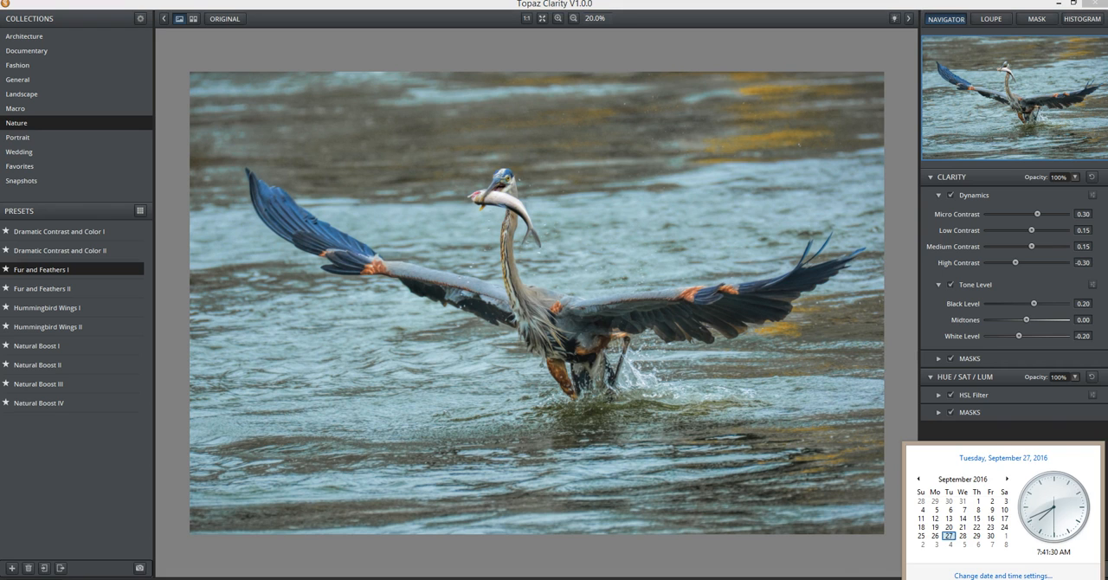
pyautogui.click(859, 553)
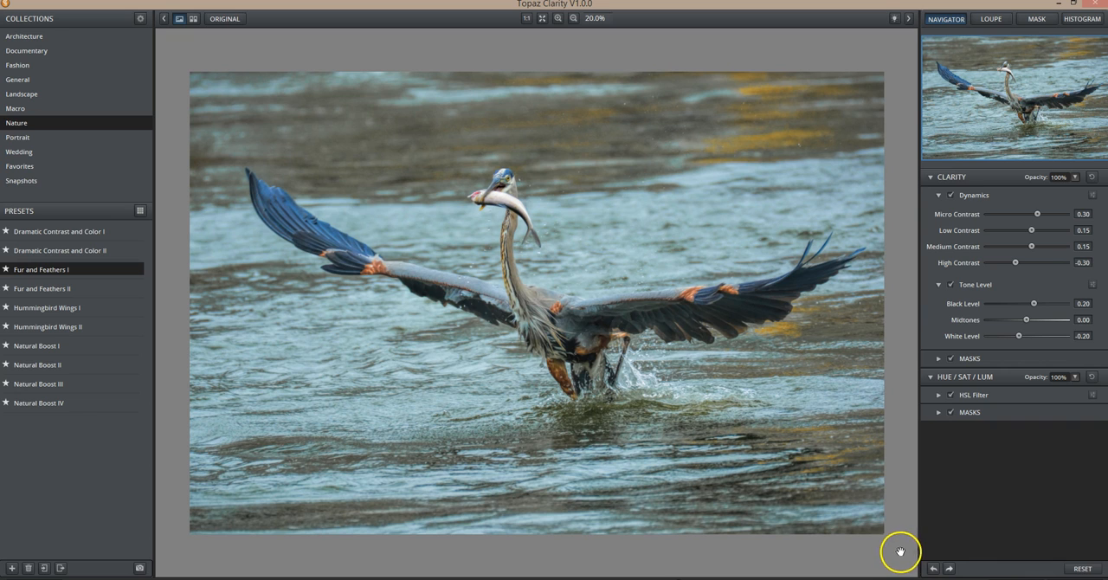
pyautogui.click(801, 452)
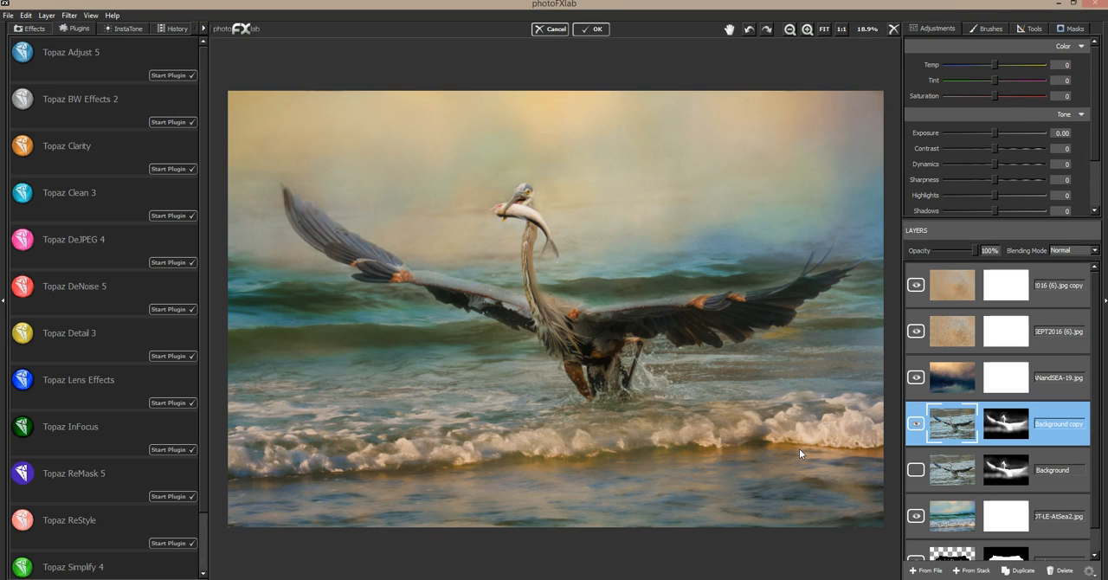
# Inspect the heron's body and right wing up close, comparing them with the Background copy shown and hidden.
pyautogui.click(917, 424)
pyautogui.click(917, 424)
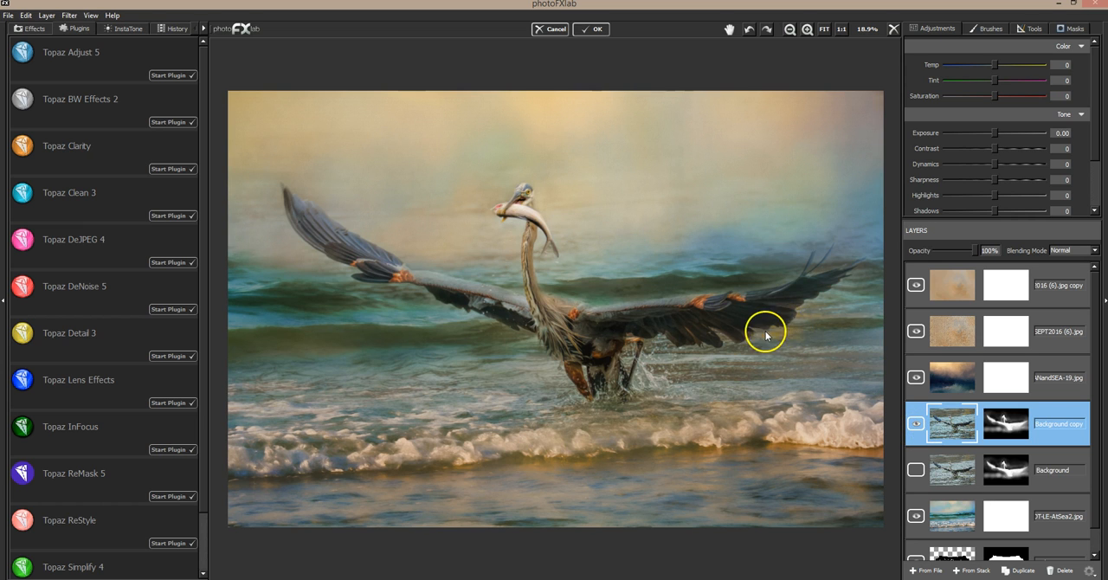
pyautogui.click(809, 30)
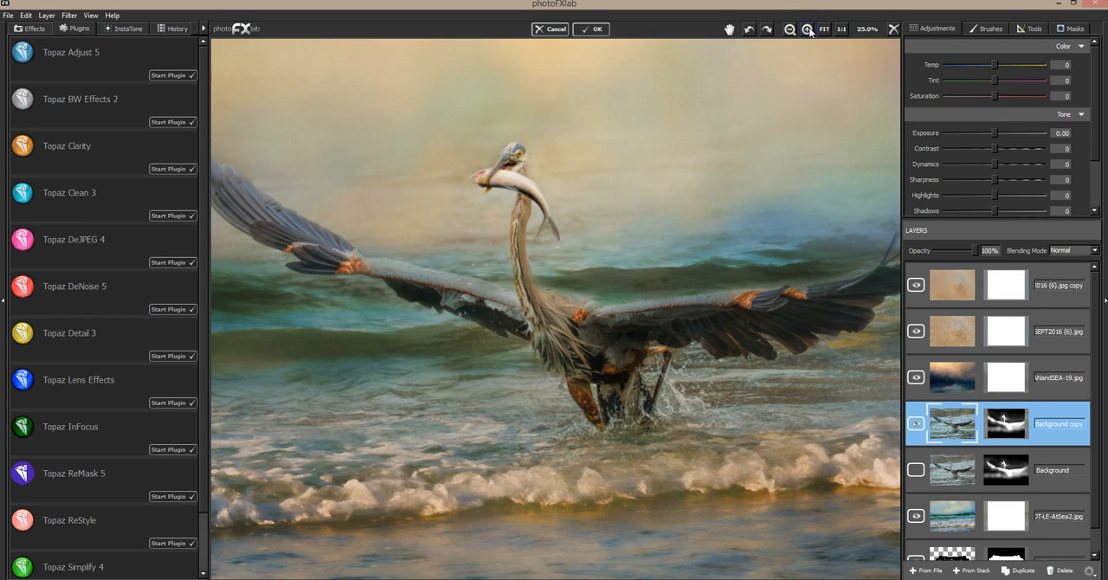
pyautogui.click(809, 30)
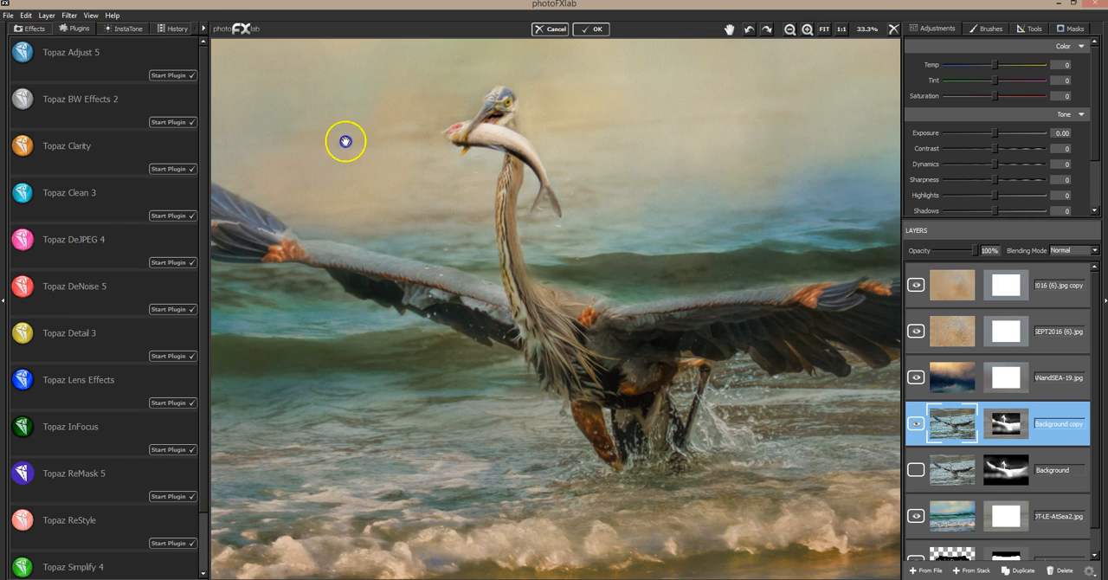
pyautogui.moveTo(346, 141); pyautogui.dragTo(841, 310)
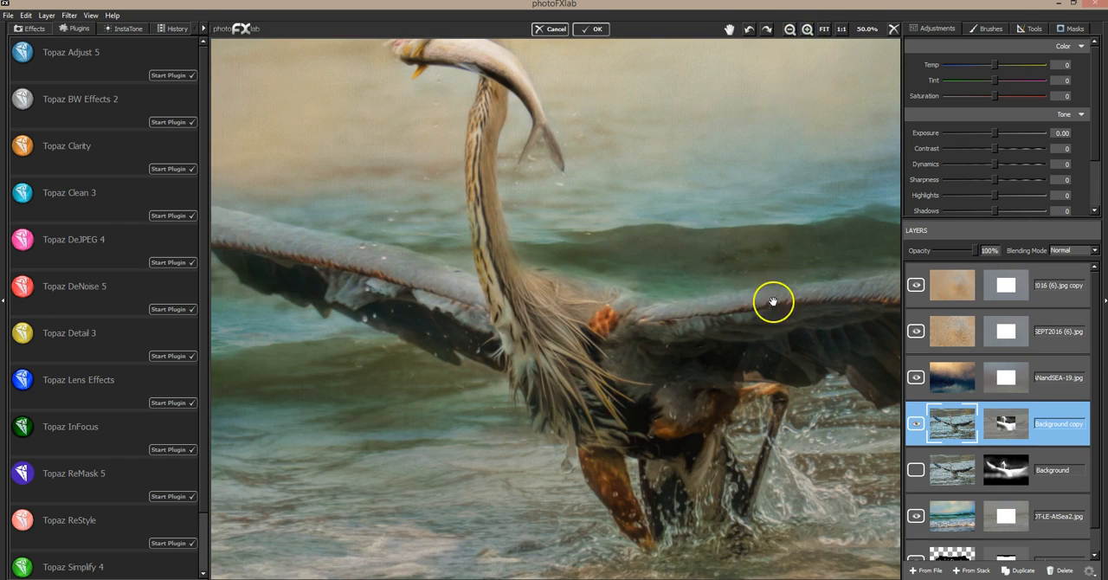
pyautogui.scroll(1, 667, 273)
pyautogui.moveTo(651, 234); pyautogui.dragTo(725, 255)
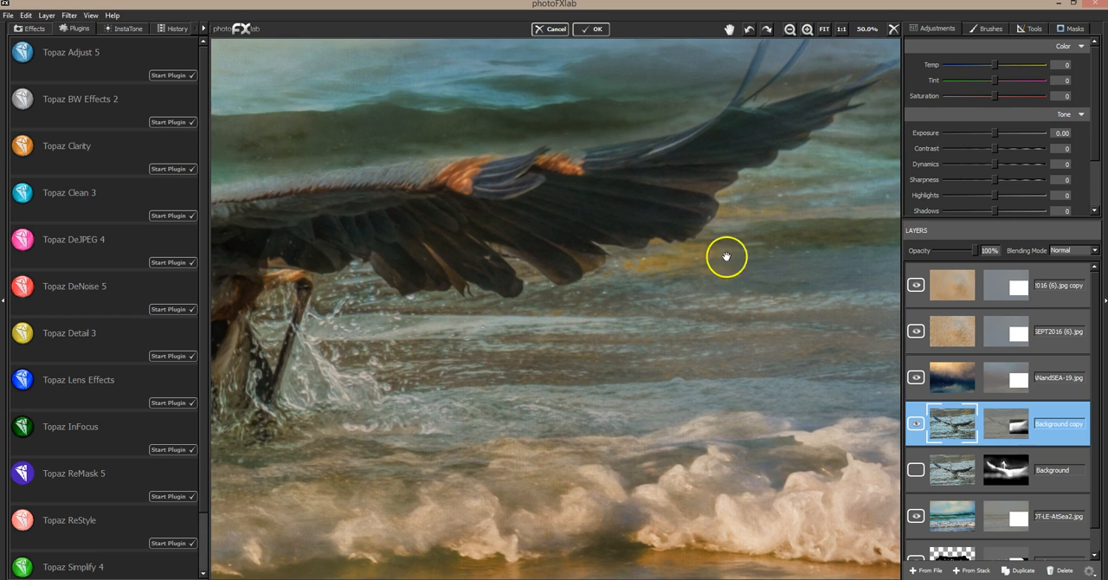
pyautogui.click(914, 425)
pyautogui.click(914, 424)
# Mask out the leftover water around the right wing's feathers on the Background copy, using brush value 0 and size 0.08.
pyautogui.click(1074, 28)
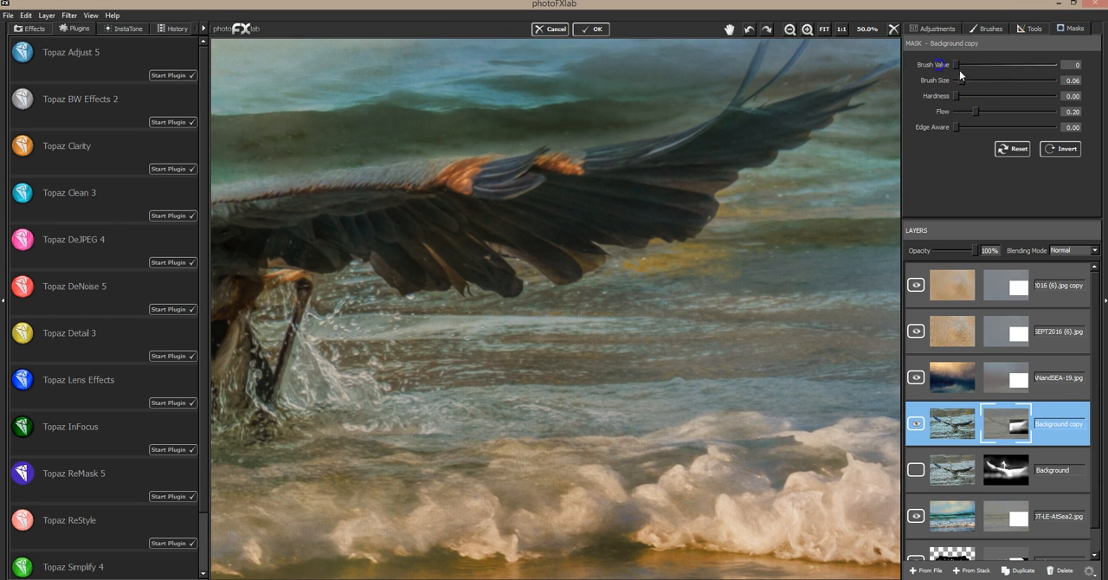
pyautogui.moveTo(706, 273)
pyautogui.mouseDown()
pyautogui.moveTo(688, 273)
pyautogui.moveTo(724, 257)
pyautogui.moveTo(709, 272)
pyautogui.mouseUp()
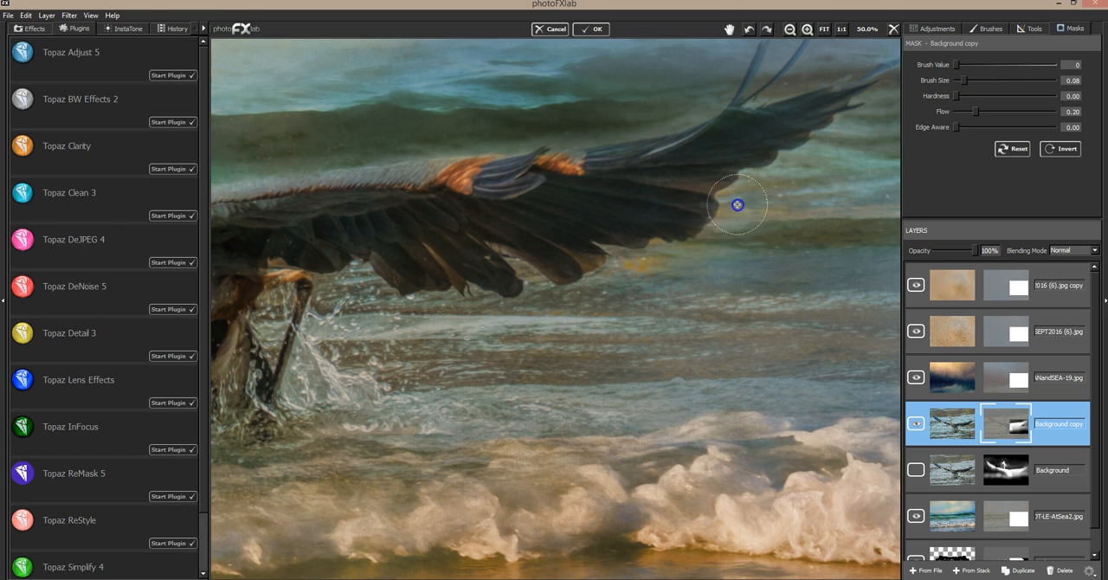
pyautogui.moveTo(746, 229); pyautogui.dragTo(676, 255)
pyautogui.moveTo(642, 268)
pyautogui.mouseDown()
pyautogui.moveTo(621, 278)
pyautogui.moveTo(655, 257)
pyautogui.moveTo(611, 277)
pyautogui.mouseUp()
pyautogui.moveTo(572, 307)
pyautogui.mouseDown()
pyautogui.moveTo(553, 354)
pyautogui.moveTo(526, 331)
pyautogui.moveTo(544, 321)
pyautogui.moveTo(548, 289)
pyautogui.mouseUp()
pyautogui.moveTo(632, 279); pyautogui.dragTo(650, 251)
pyautogui.moveTo(741, 220)
pyautogui.mouseDown()
pyautogui.moveTo(731, 211)
pyautogui.moveTo(757, 207)
pyautogui.mouseUp()
pyautogui.moveTo(846, 159)
pyautogui.mouseDown()
pyautogui.moveTo(817, 136)
pyautogui.moveTo(860, 229)
pyautogui.mouseUp()
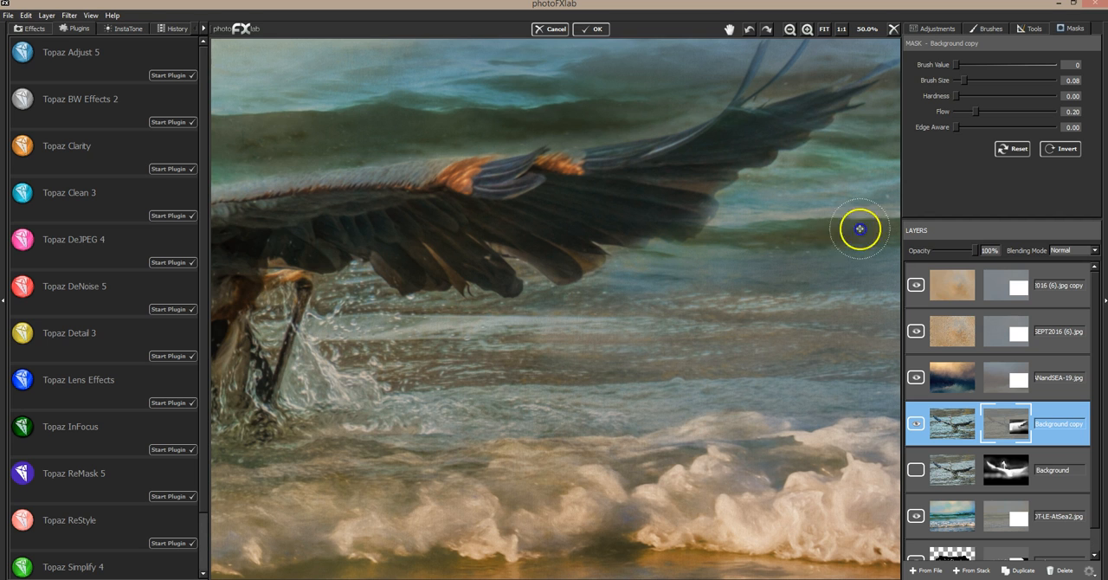
# Restore the right wing's feather details in the Background copy mask with brush value 255 and brush size 0.01.
pyautogui.moveTo(1011, 67); pyautogui.dragTo(1071, 67)
pyautogui.click(958, 81)
pyautogui.moveTo(754, 127); pyautogui.dragTo(794, 105)
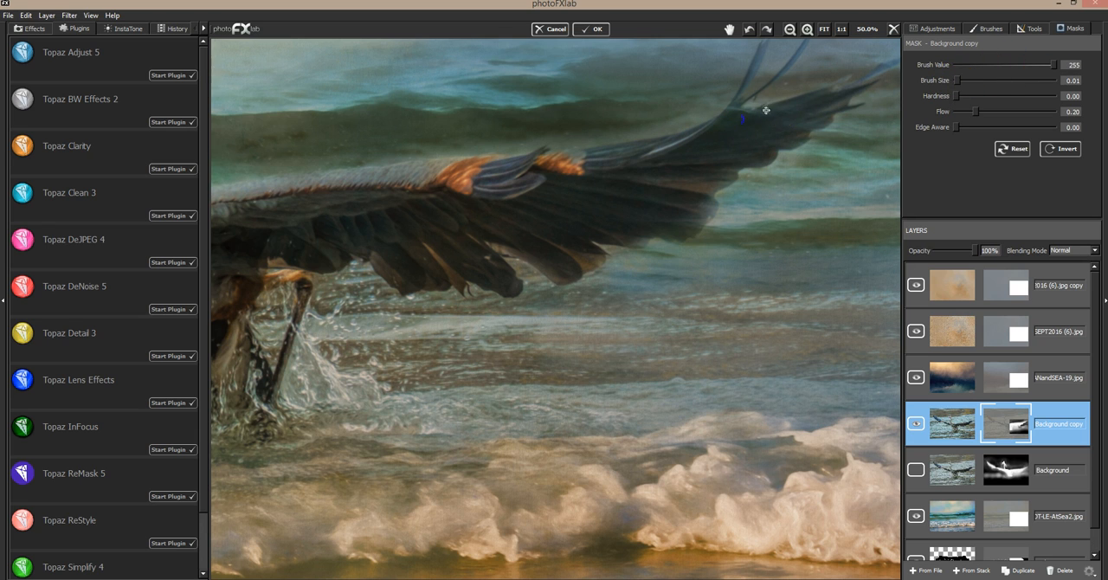
pyautogui.click(762, 117)
pyautogui.click(732, 128)
pyautogui.click(772, 119)
pyautogui.click(791, 134)
pyautogui.click(738, 107)
pyautogui.click(615, 170)
pyautogui.click(621, 231)
pyautogui.click(669, 223)
pyautogui.click(492, 300)
pyautogui.click(472, 480)
pyautogui.click(587, 129)
# Examine the heron's body, neck and left wing for mask flaws, and review the whole composition.
pyautogui.click(727, 29)
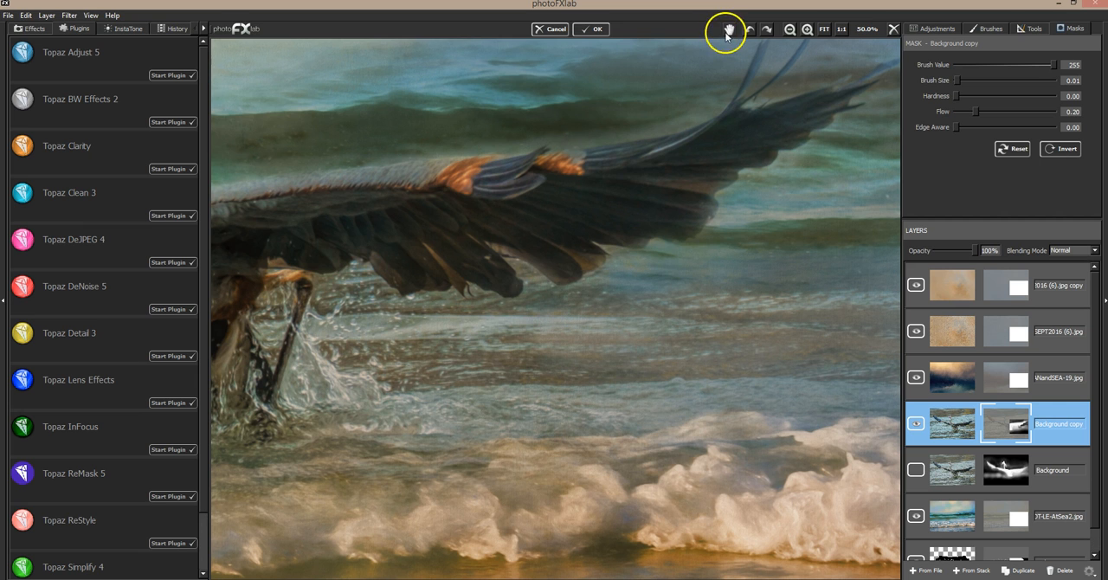
pyautogui.moveTo(610, 173); pyautogui.dragTo(860, 163)
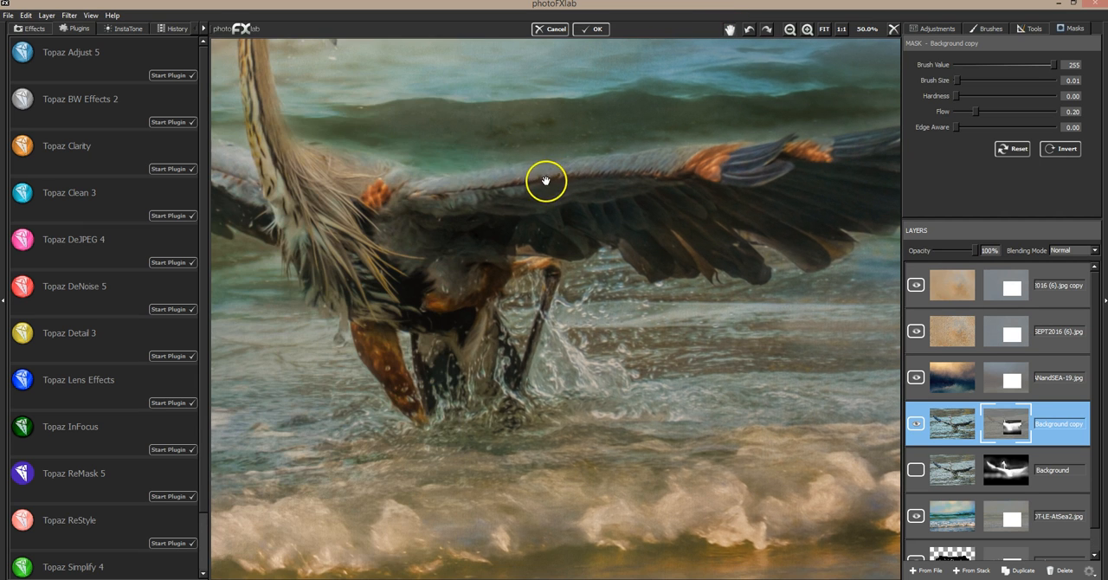
pyautogui.moveTo(482, 191); pyautogui.dragTo(654, 192)
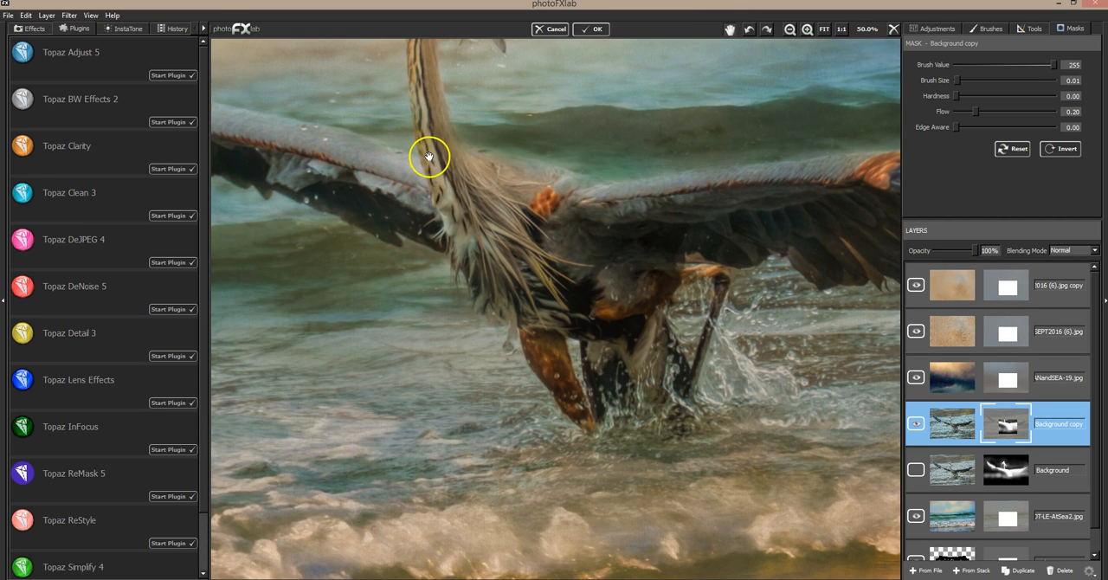
pyautogui.moveTo(279, 118); pyautogui.dragTo(594, 211)
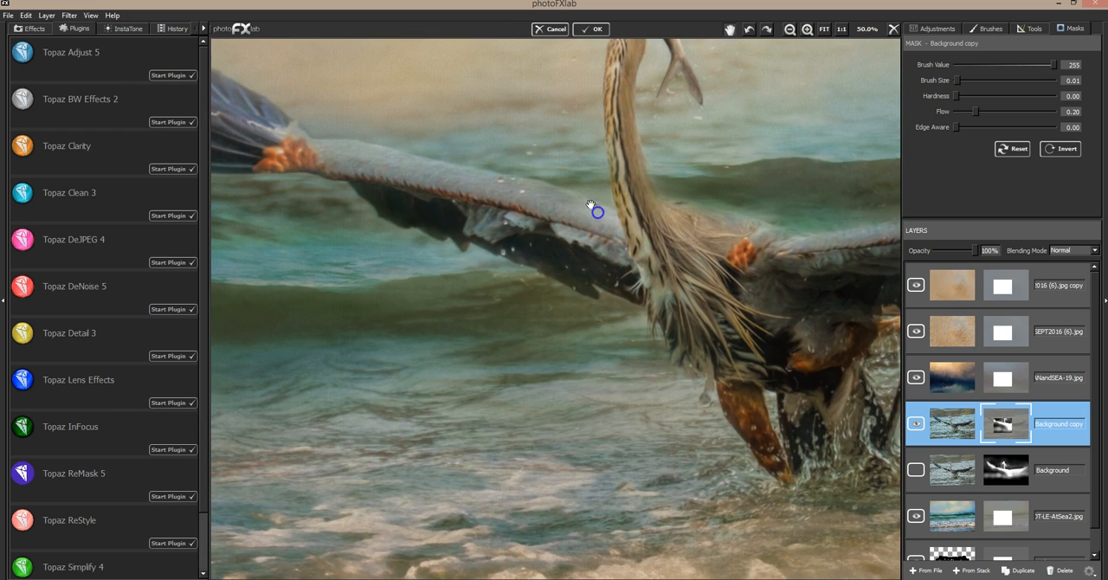
pyautogui.moveTo(452, 157); pyautogui.dragTo(577, 205)
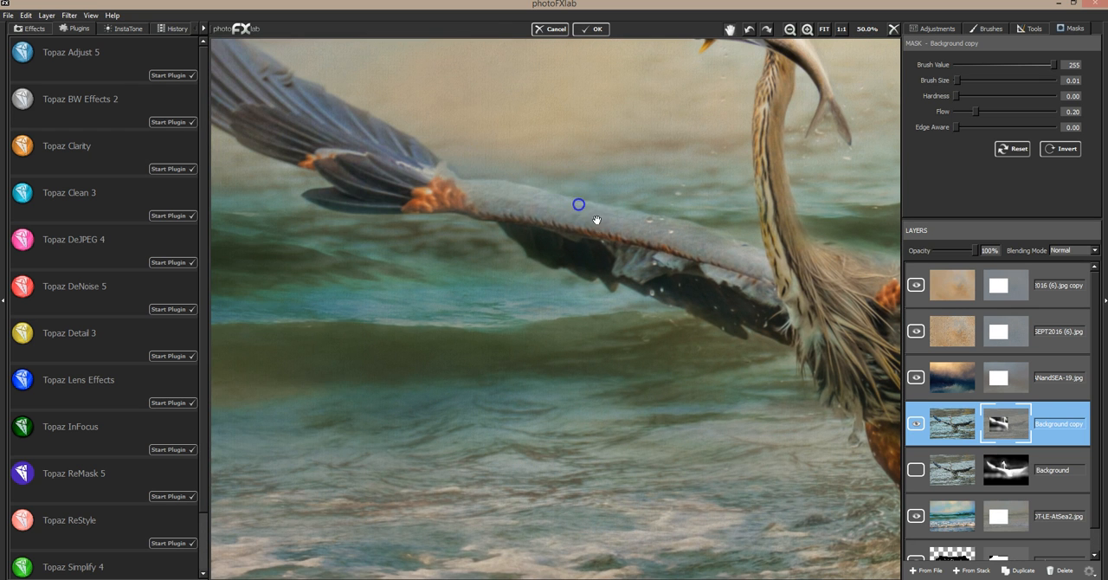
pyautogui.moveTo(527, 179)
pyautogui.mouseDown()
pyautogui.moveTo(564, 178)
pyautogui.moveTo(616, 206)
pyautogui.moveTo(545, 183)
pyautogui.moveTo(663, 248)
pyautogui.moveTo(690, 276)
pyautogui.mouseUp()
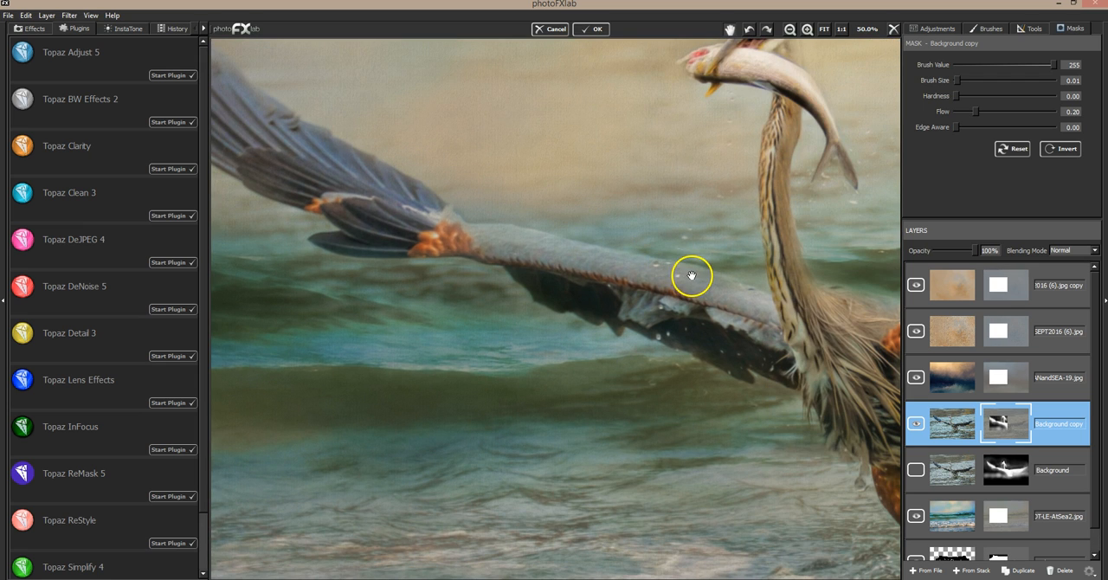
pyautogui.click(825, 30)
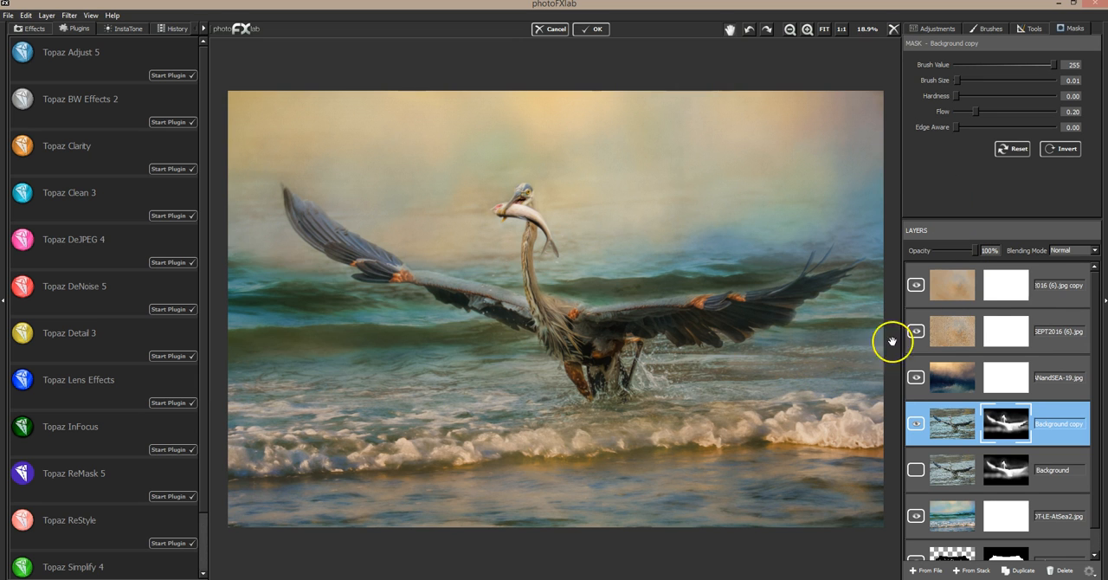
# Try the texture DT-MM-SEPT2016 (12).jpg as a new top layer, testing the Overlay and Soft Light blending modes.
pyautogui.click(1050, 275)
pyautogui.click(935, 572)
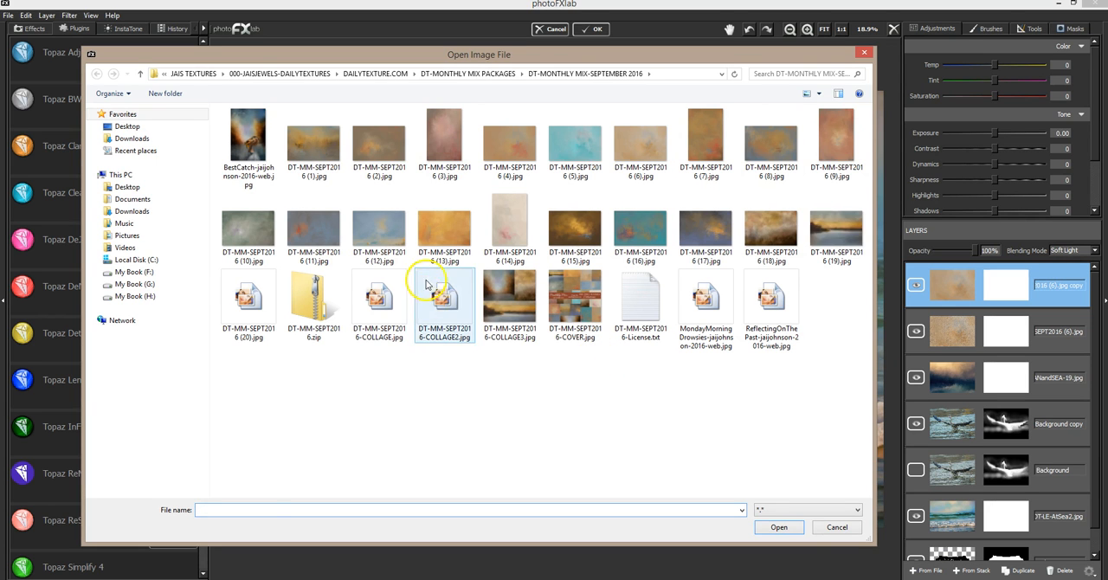
pyautogui.click(396, 241)
pyautogui.doubleClick(397, 241)
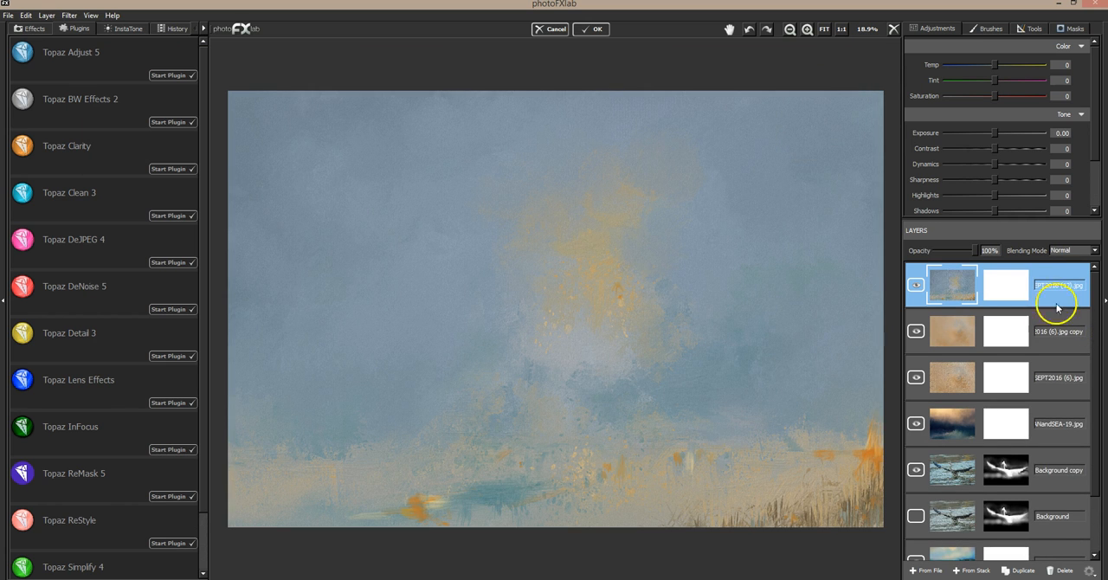
pyautogui.click(1072, 251)
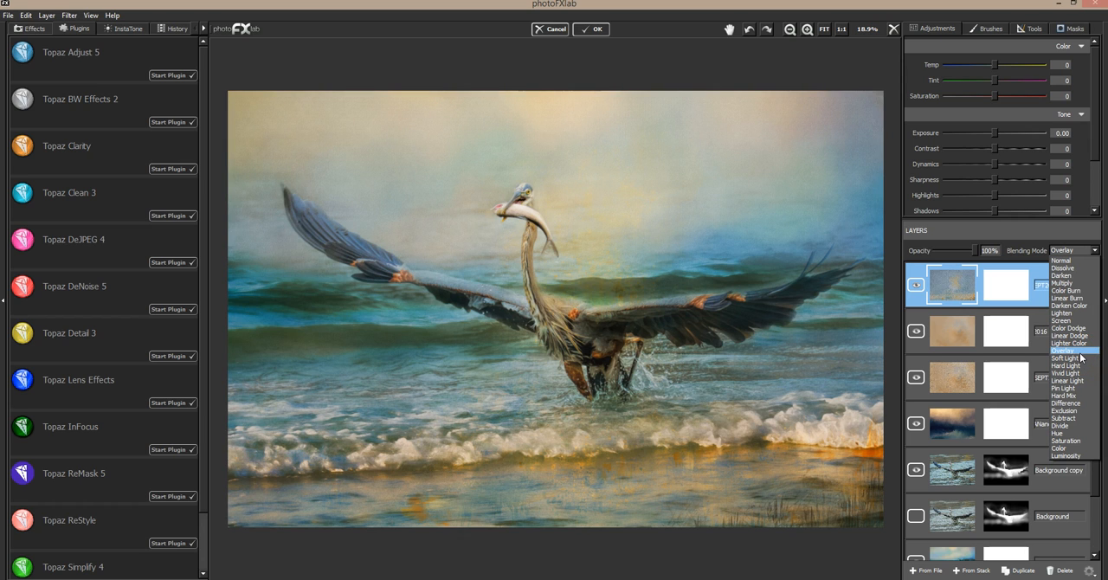
pyautogui.click(1081, 352)
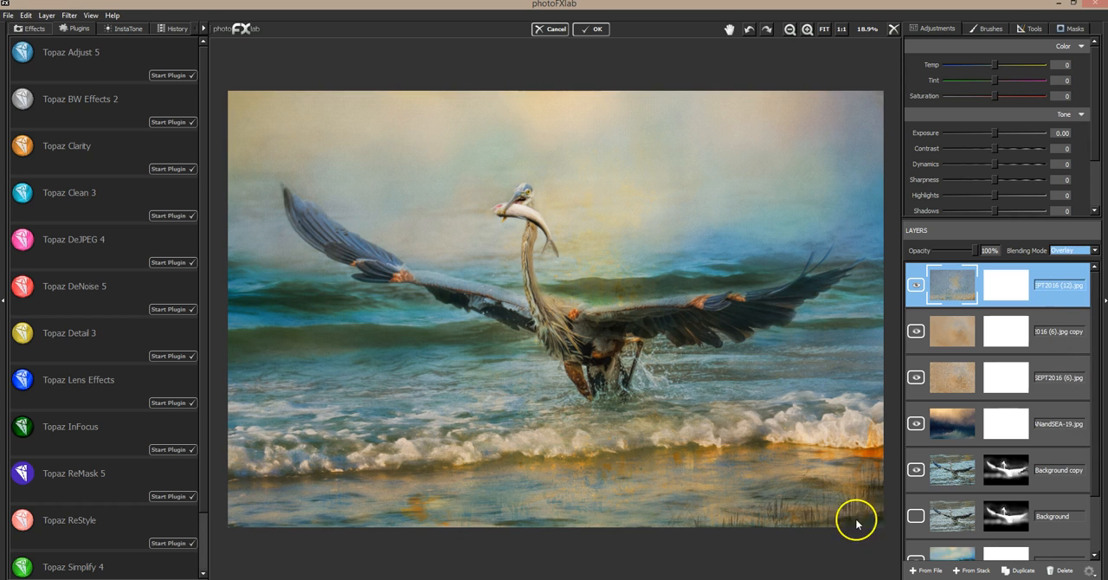
pyautogui.click(1072, 251)
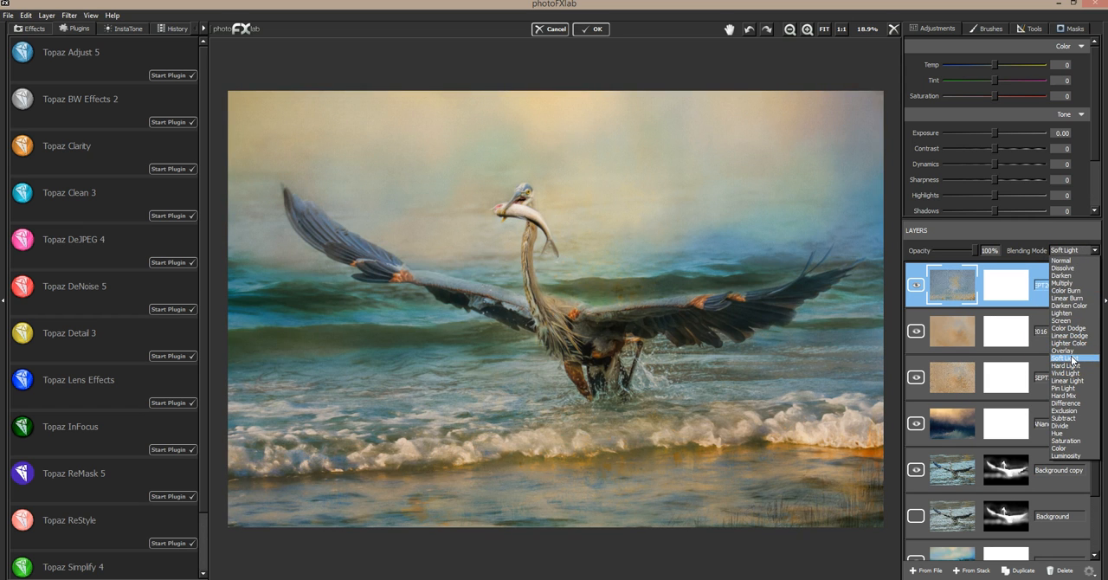
pyautogui.click(1072, 358)
# Compare the image with and without the DT-MM-SEPT2016 (12).jpg texture layer, and delete that layer.
pyautogui.click(917, 284)
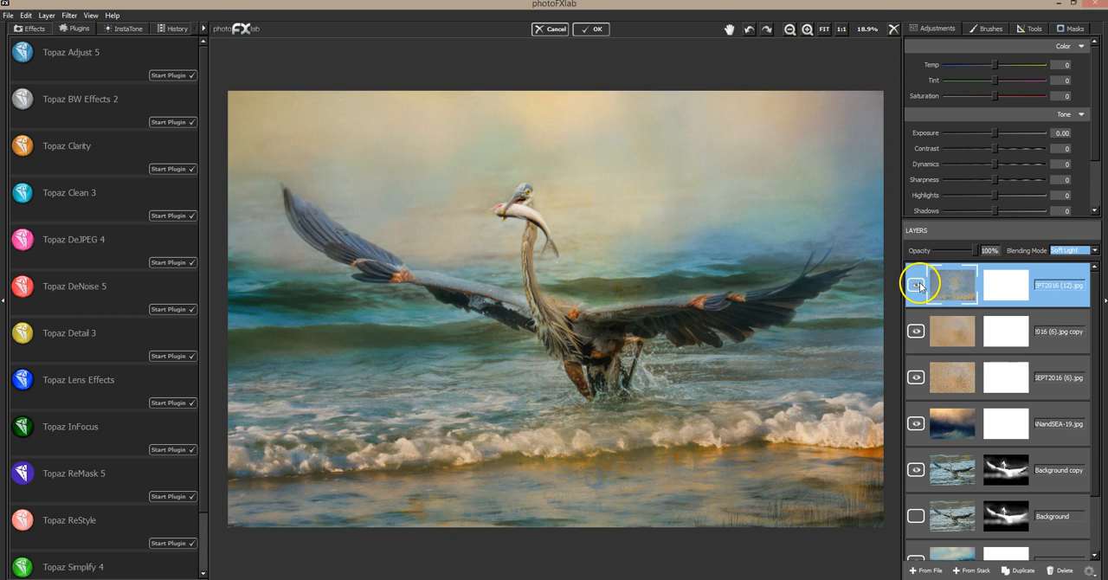
pyautogui.click(918, 284)
pyautogui.click(920, 285)
pyautogui.click(920, 286)
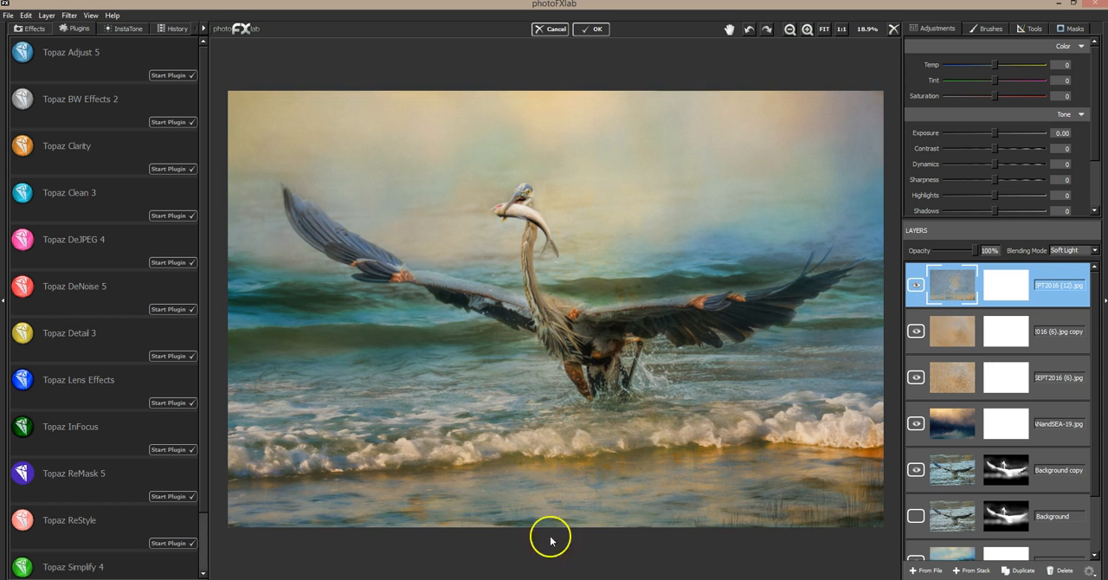
pyautogui.click(916, 287)
pyautogui.click(915, 287)
pyautogui.click(915, 287)
pyautogui.click(915, 286)
pyautogui.click(915, 287)
pyautogui.click(915, 287)
pyautogui.click(1046, 571)
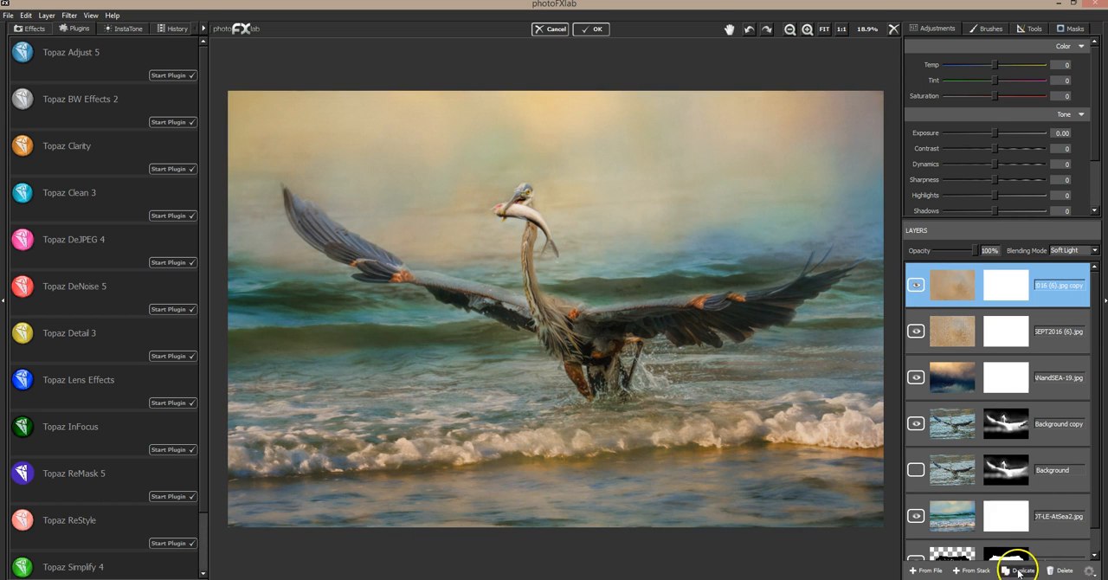
# Merge the visible layer stack into a new top layer and duplicate that layer.
pyautogui.click(984, 572)
pyautogui.click(985, 572)
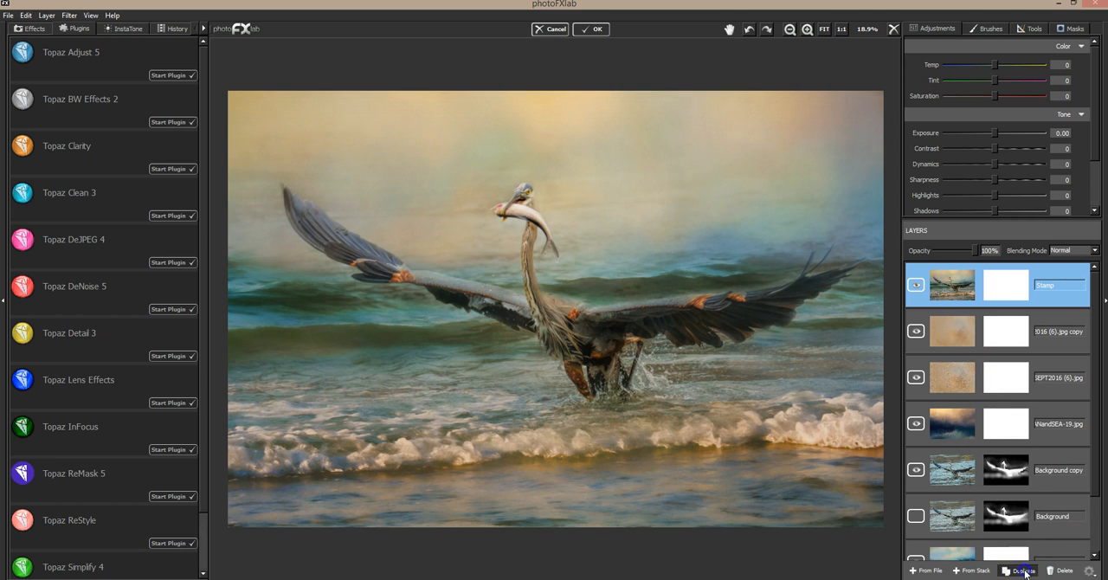
pyautogui.click(1024, 571)
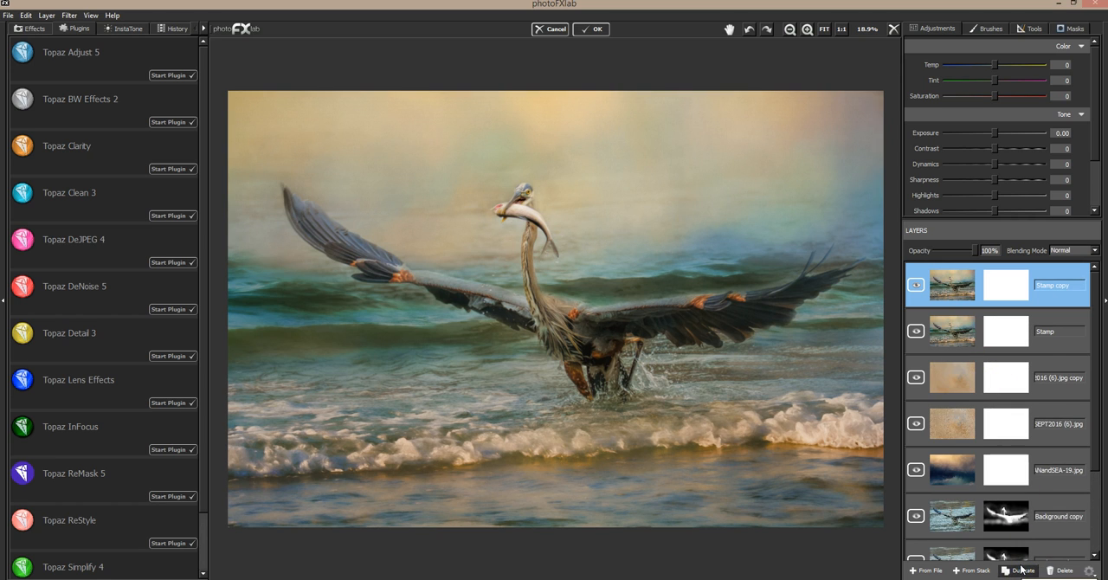
pyautogui.click(790, 29)
pyautogui.click(789, 29)
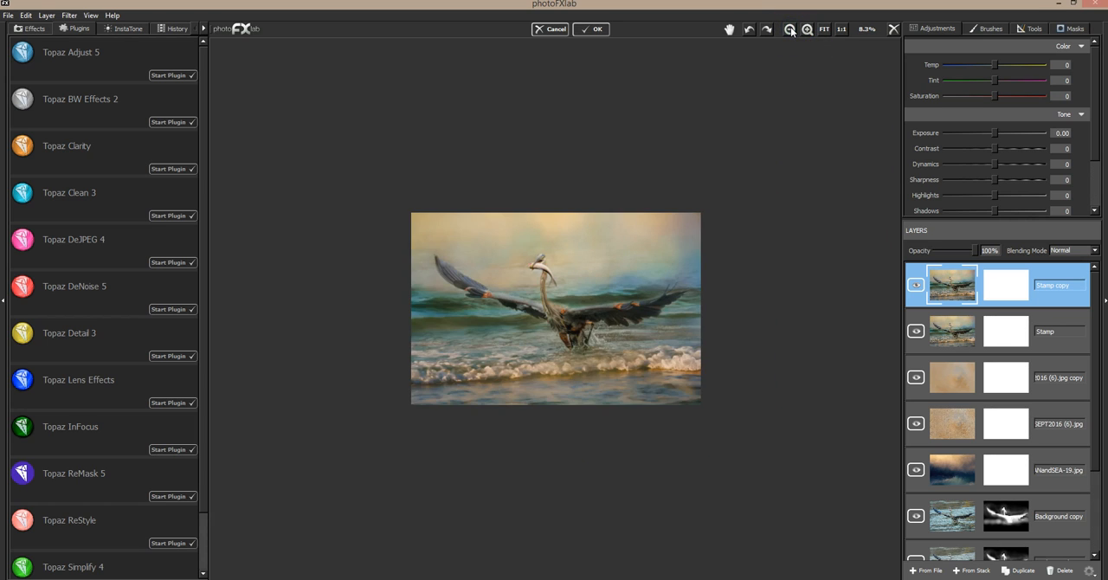
# Try the Lens Effects Graduated Neutral Density filter on the Stamp copy layer, testing its Top Half and Top Quarter 1 and 2 Stops presets.
pyautogui.click(789, 30)
pyautogui.click(790, 30)
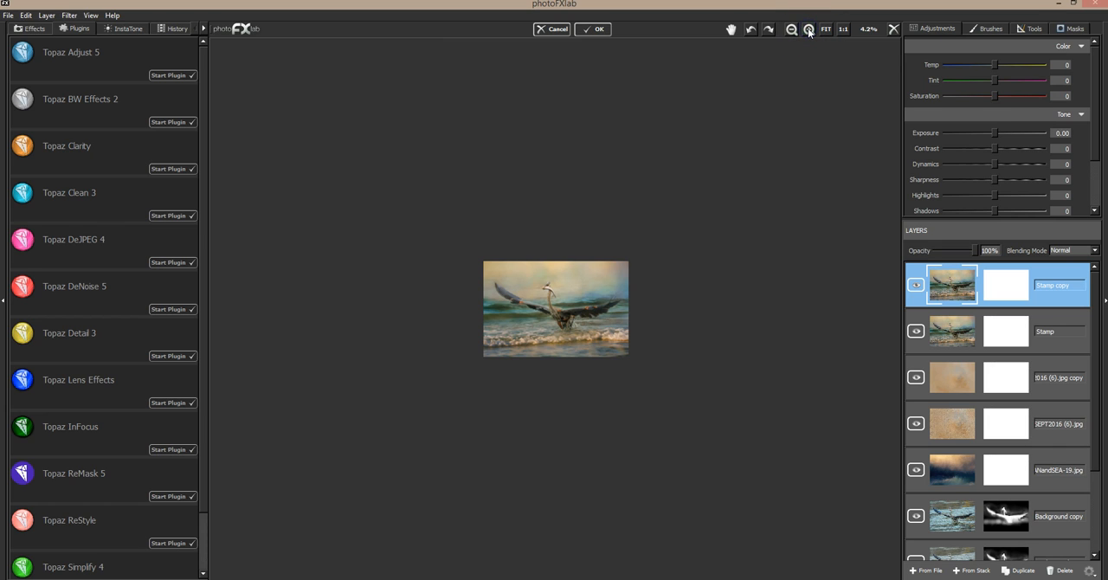
pyautogui.click(810, 30)
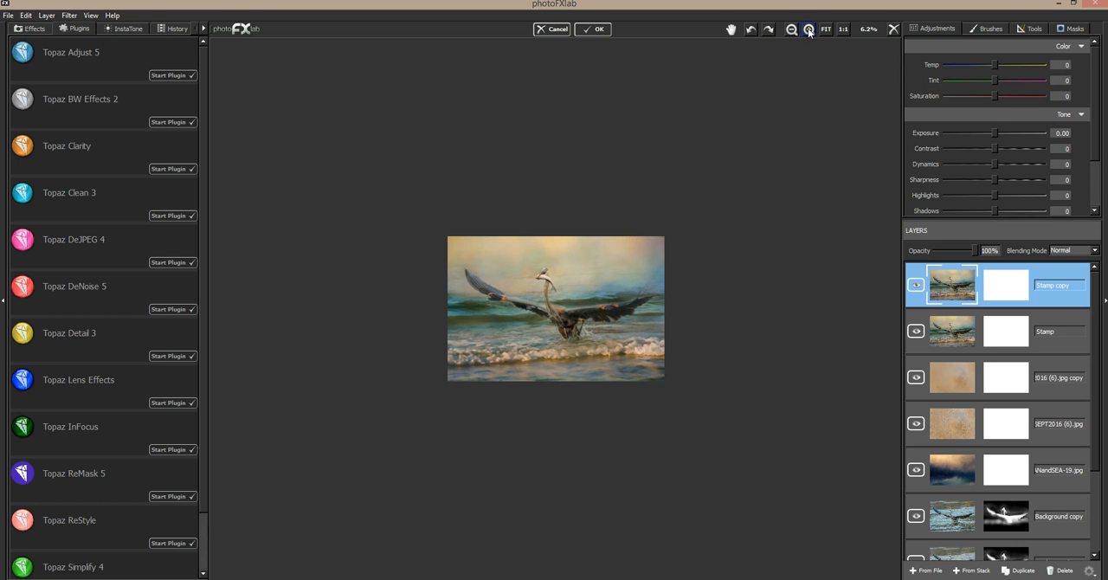
pyautogui.click(810, 30)
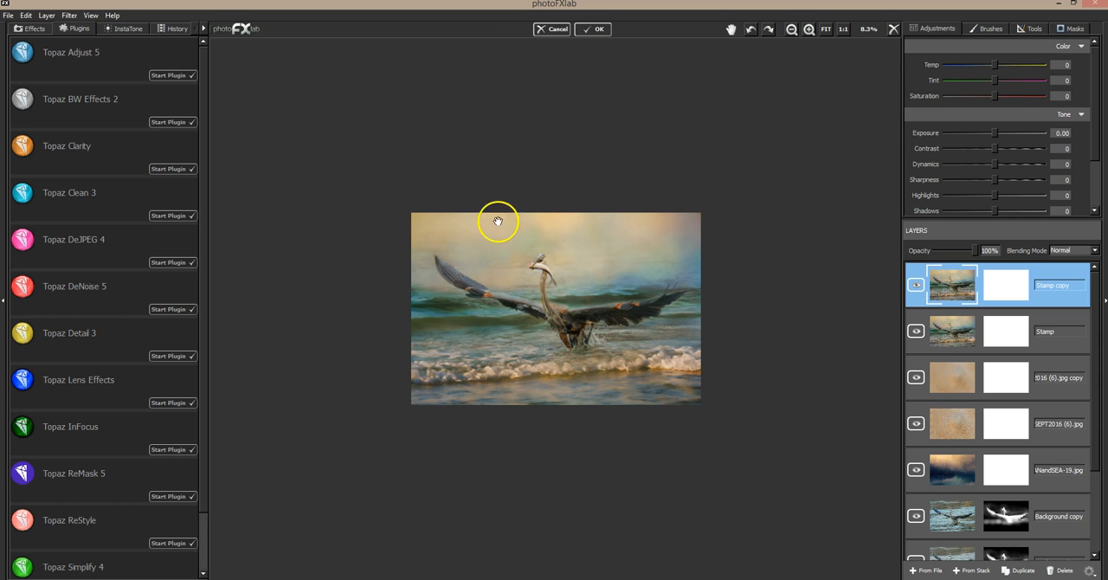
pyautogui.click(820, 31)
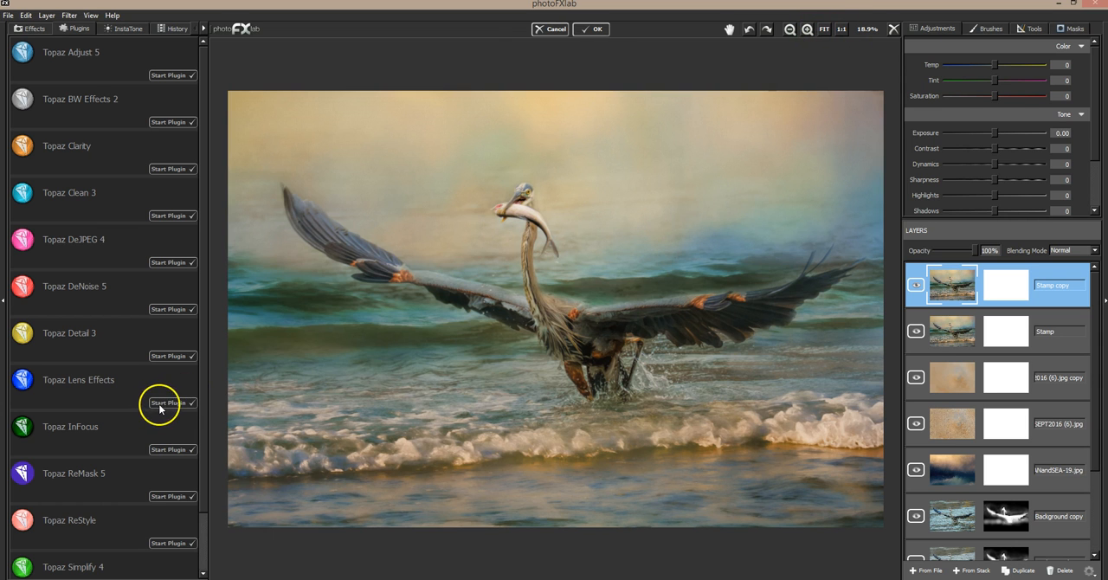
pyautogui.click(161, 405)
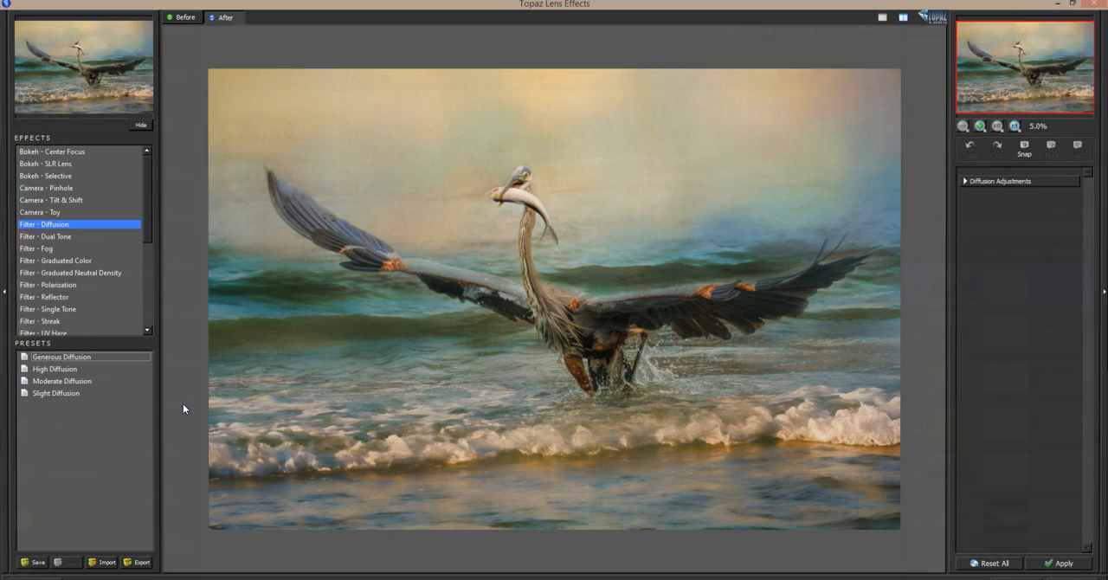
pyautogui.click(76, 274)
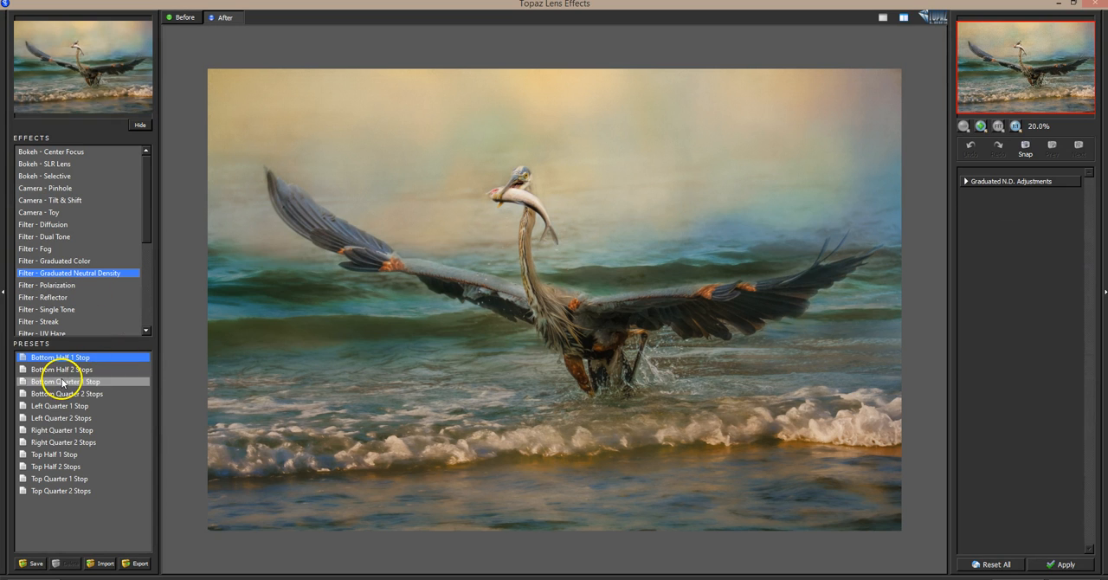
pyautogui.click(77, 455)
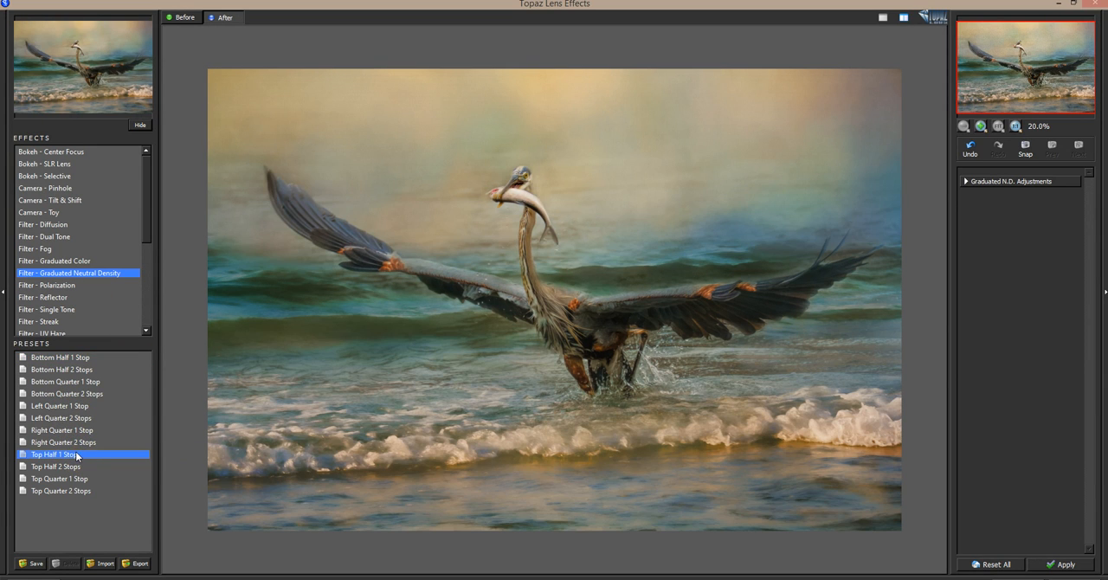
pyautogui.click(76, 466)
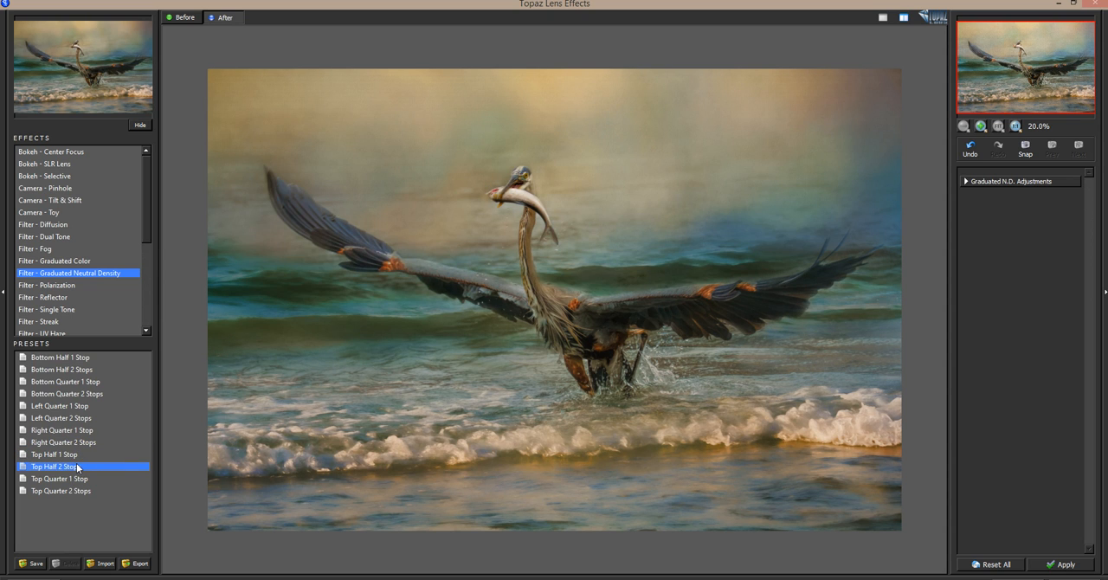
pyautogui.click(77, 478)
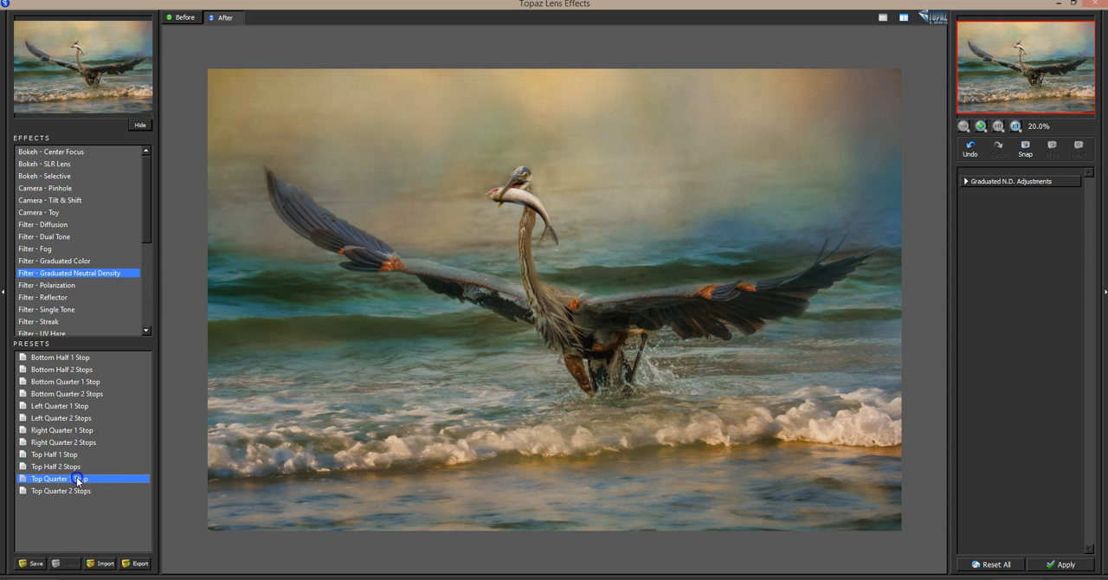
pyautogui.click(77, 490)
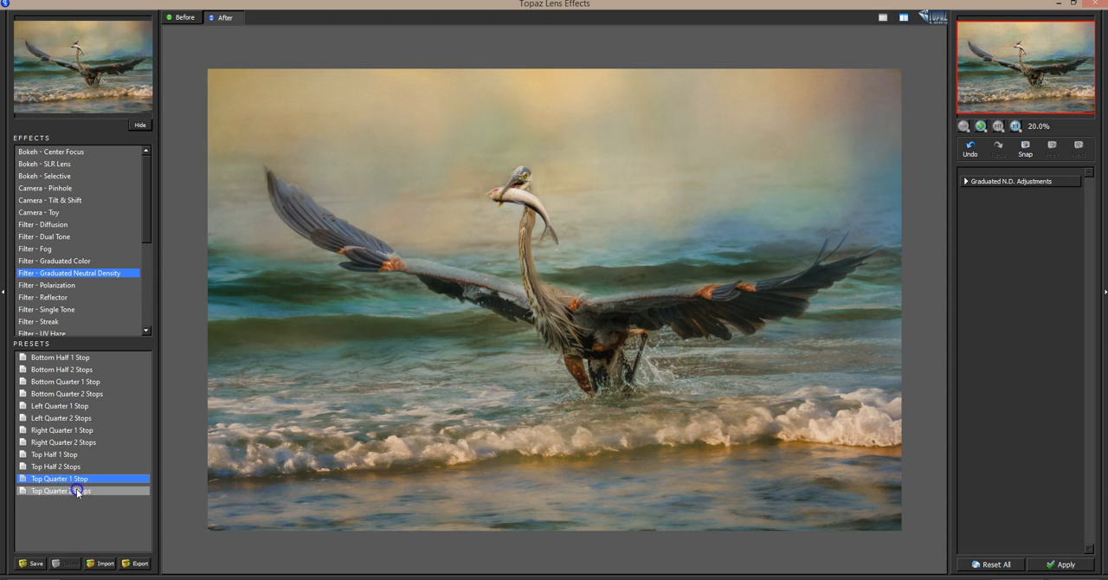
pyautogui.moveTo(596, 289); pyautogui.dragTo(599, 291)
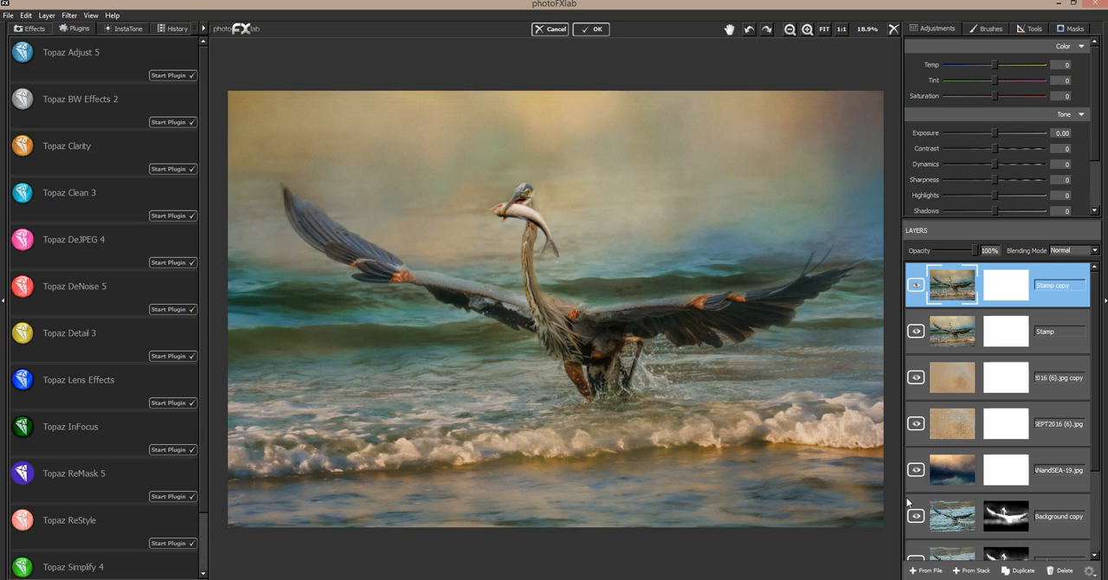
# Compare the graduated filter's effect on the image at low and full opacity of the Stamp copy layer.
pyautogui.click(977, 255)
pyautogui.moveTo(970, 252); pyautogui.dragTo(899, 250)
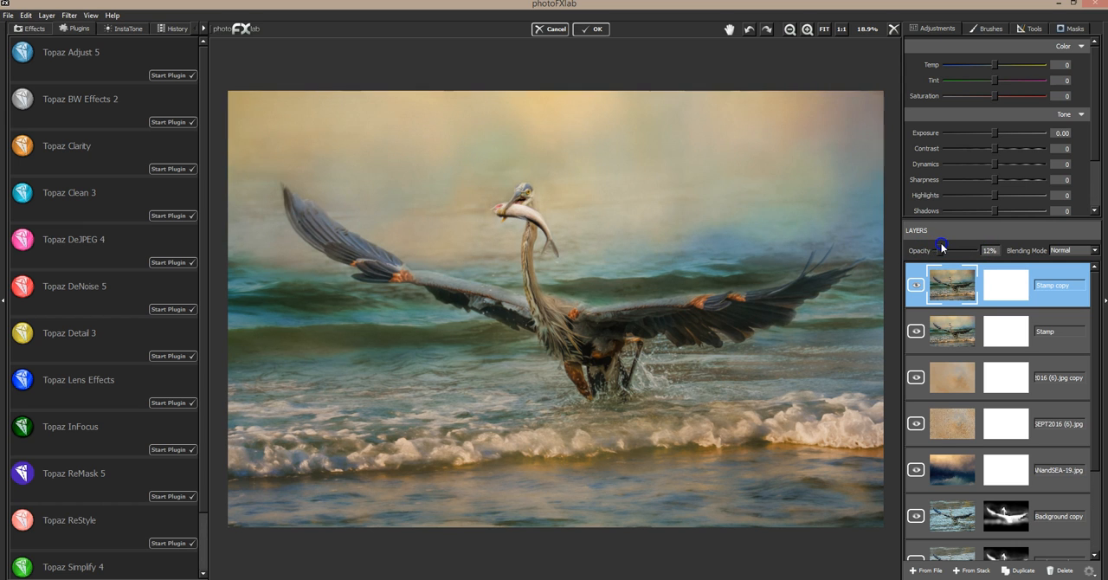
pyautogui.moveTo(939, 253); pyautogui.dragTo(984, 245)
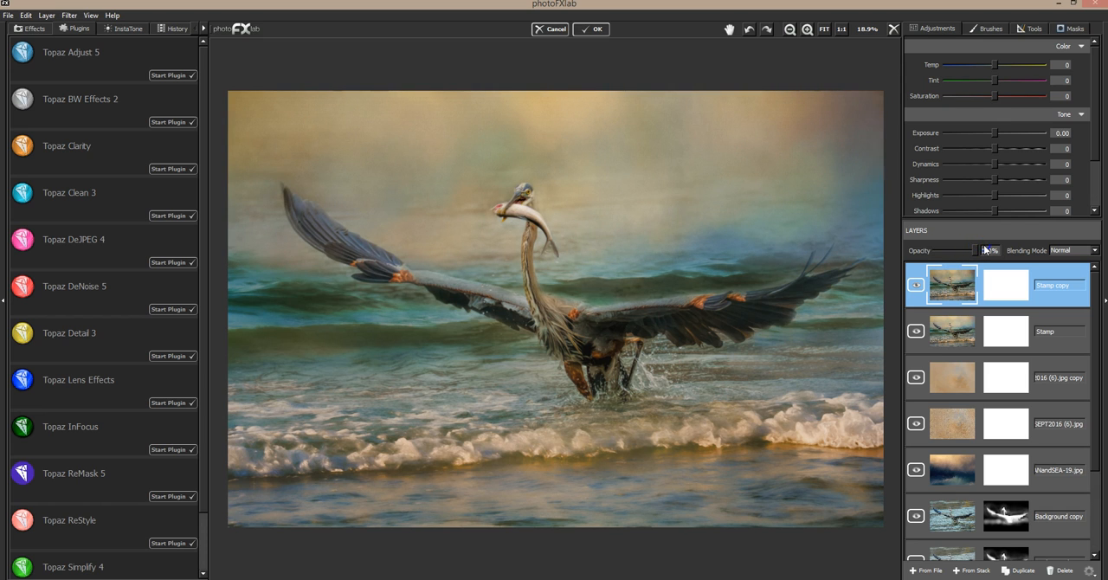
pyautogui.click(794, 31)
pyautogui.click(794, 31)
pyautogui.click(793, 31)
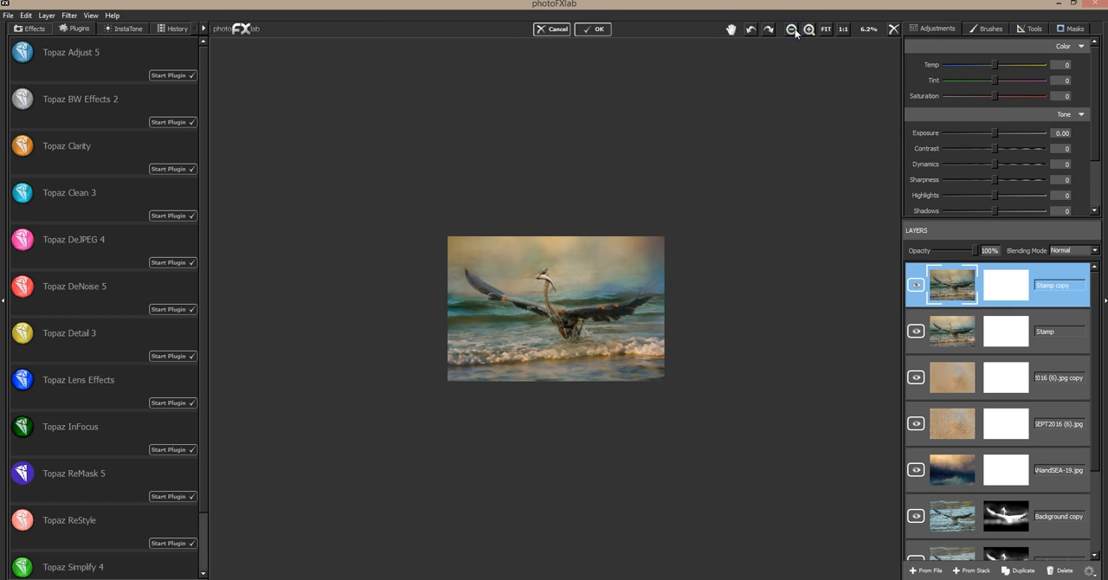
pyautogui.moveTo(977, 251)
pyautogui.mouseDown()
pyautogui.moveTo(950, 247)
pyautogui.moveTo(993, 249)
pyautogui.mouseUp()
pyautogui.moveTo(976, 250)
pyautogui.mouseDown()
pyautogui.moveTo(920, 251)
pyautogui.moveTo(985, 252)
pyautogui.mouseUp()
# Delete the filtered Stamp copy layer and duplicate the Stamp layer again.
pyautogui.click(1070, 573)
pyautogui.click(1024, 573)
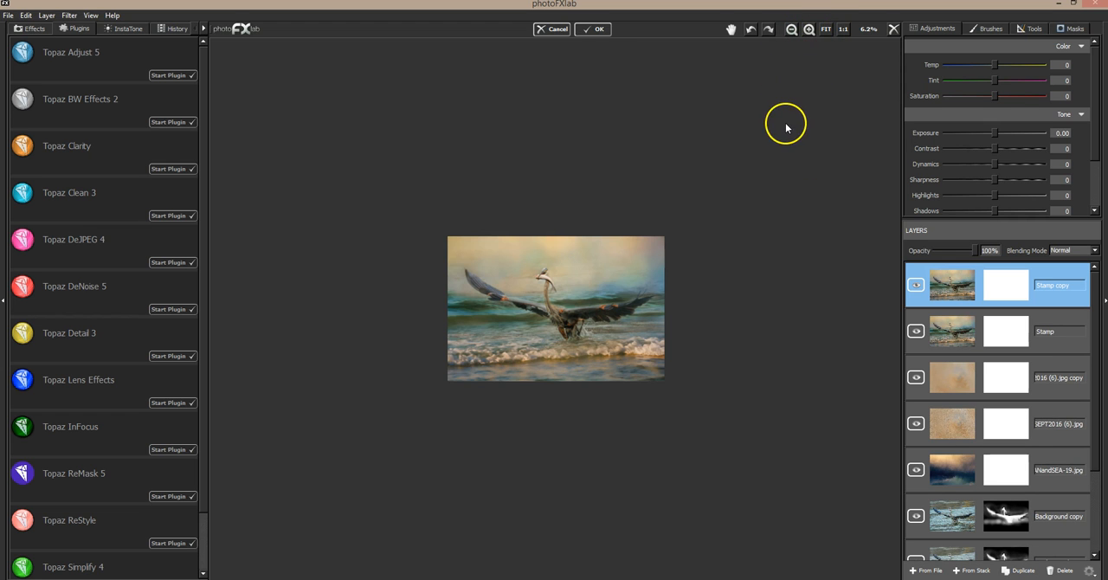
pyautogui.scroll(5, 787, 125)
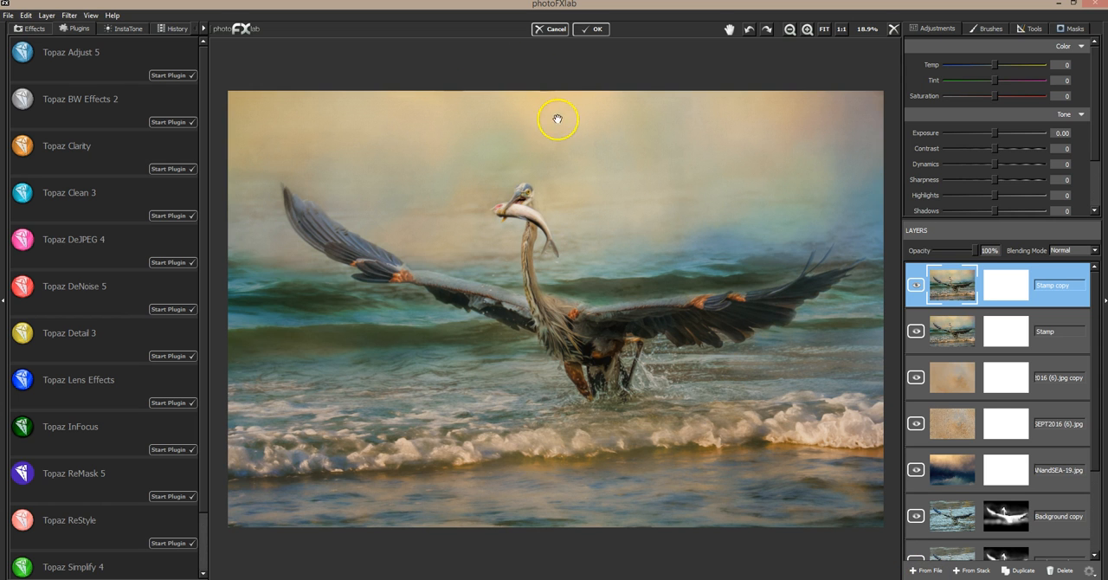
# Add the texture DT-OceanandSea-2-6.jpg from the DT-OCEAN and SEA Collection 2 folder as a new top layer.
pyautogui.click(931, 572)
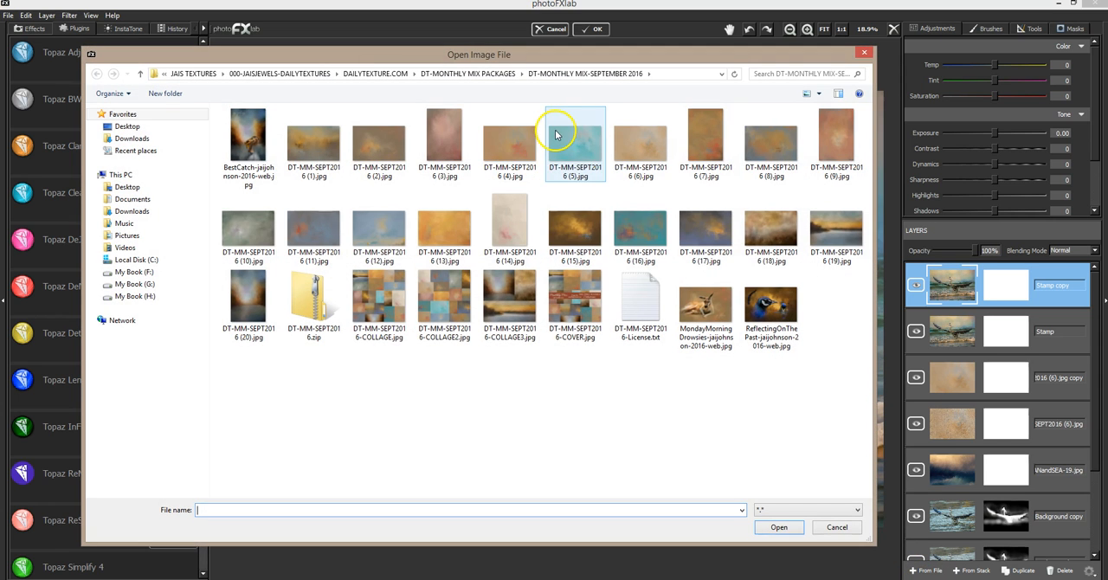
pyautogui.click(390, 73)
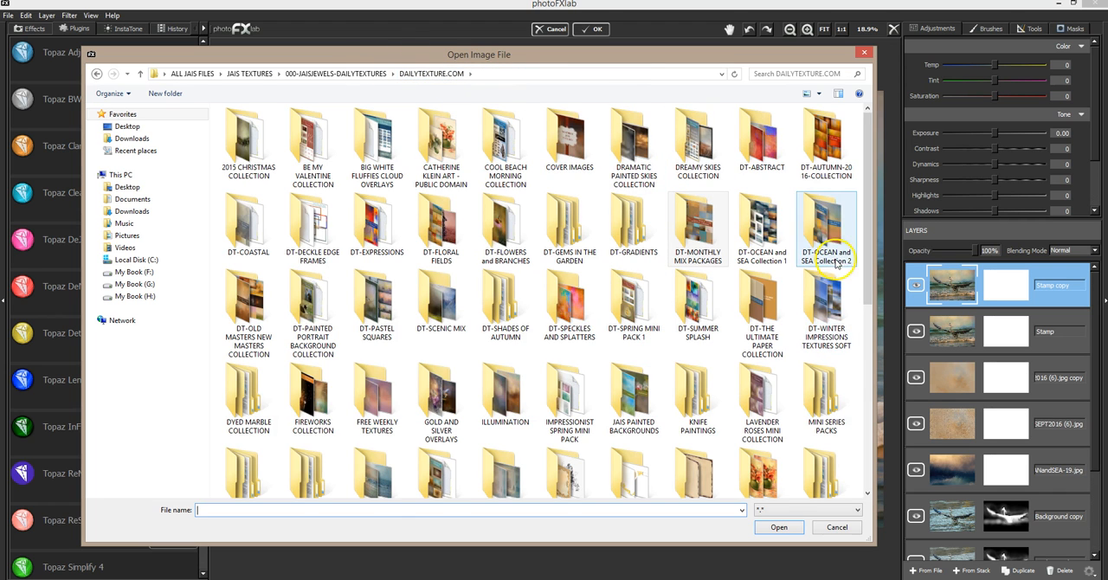
pyautogui.doubleClick(504, 400)
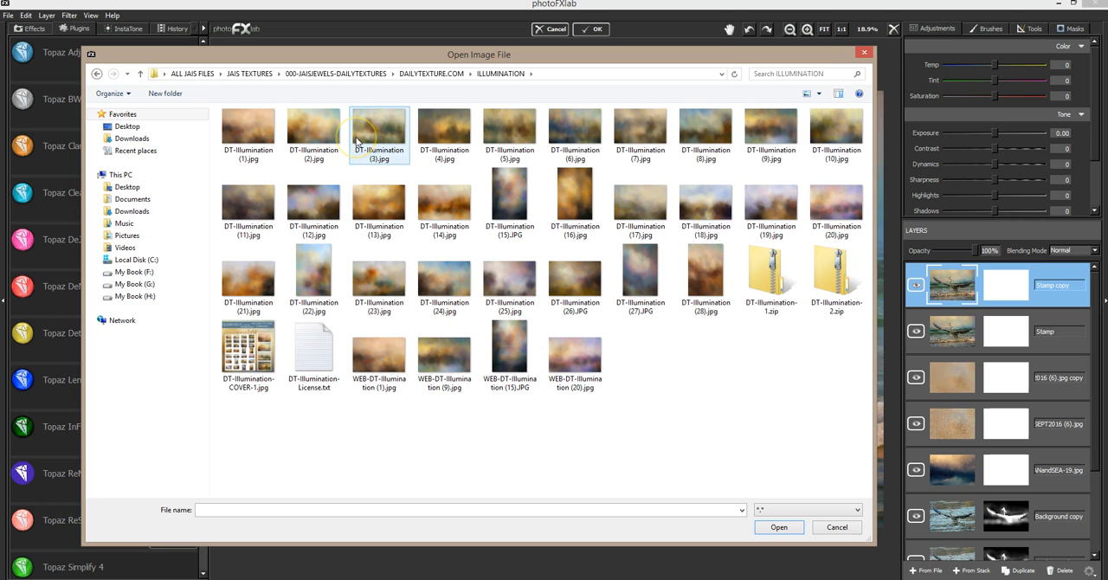
pyautogui.click(425, 73)
pyautogui.doubleClick(823, 227)
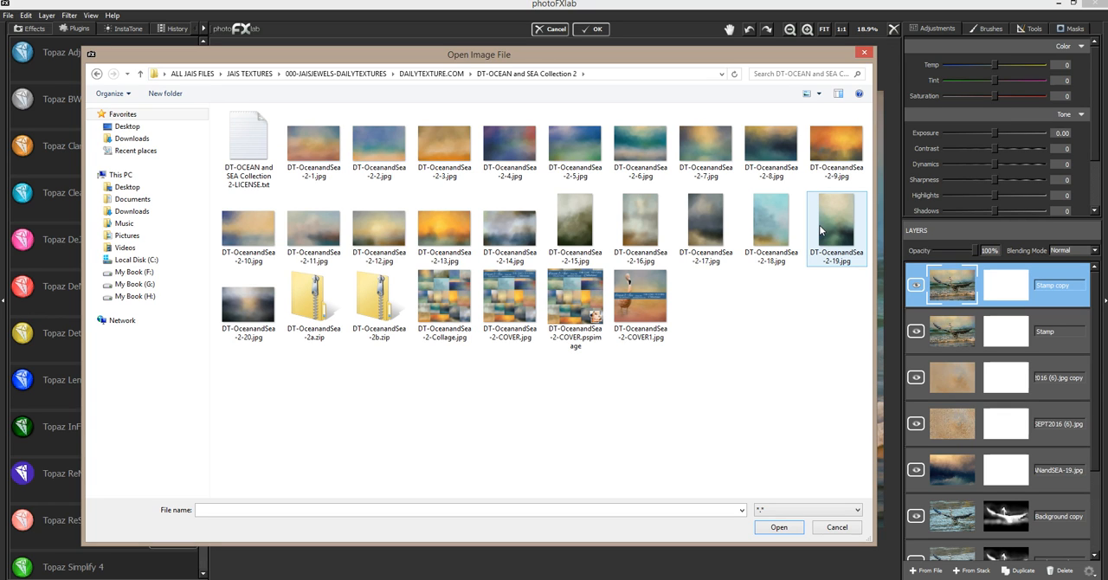
pyautogui.click(634, 154)
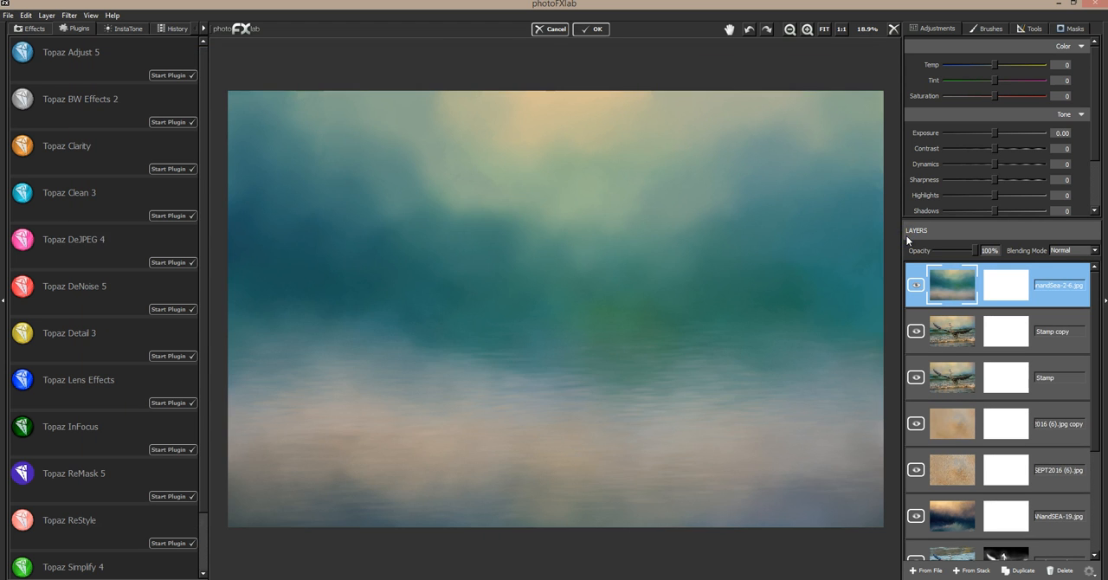
pyautogui.click(950, 292)
# Flip the DT-OceanandSea-2-6.jpg texture layer vertically.
pyautogui.click(1029, 28)
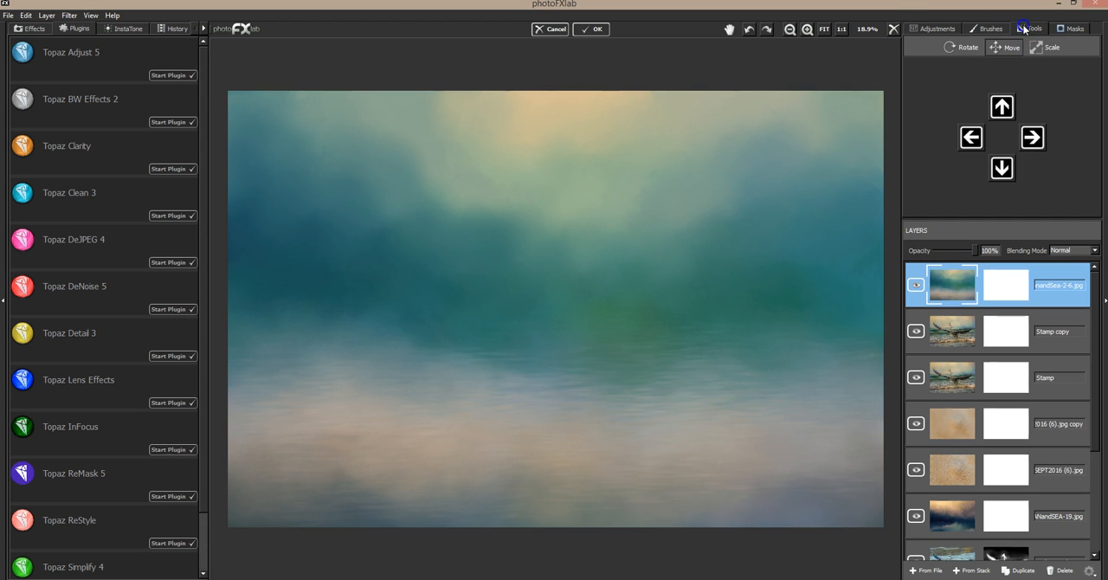
pyautogui.click(957, 52)
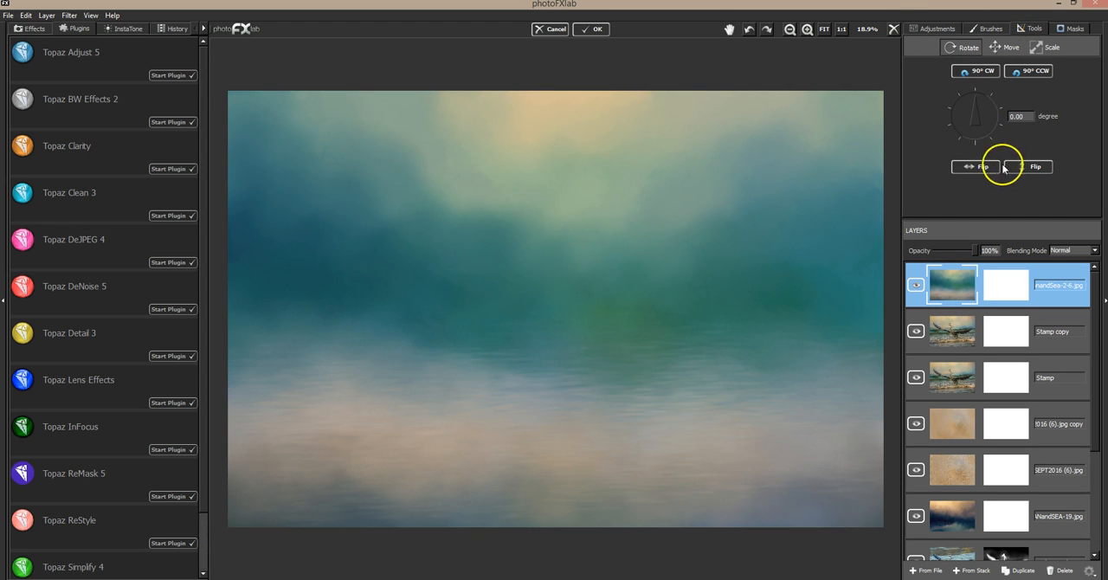
pyautogui.click(1015, 168)
pyautogui.moveTo(973, 251)
pyautogui.mouseDown()
pyautogui.moveTo(943, 251)
pyautogui.moveTo(973, 250)
pyautogui.mouseUp()
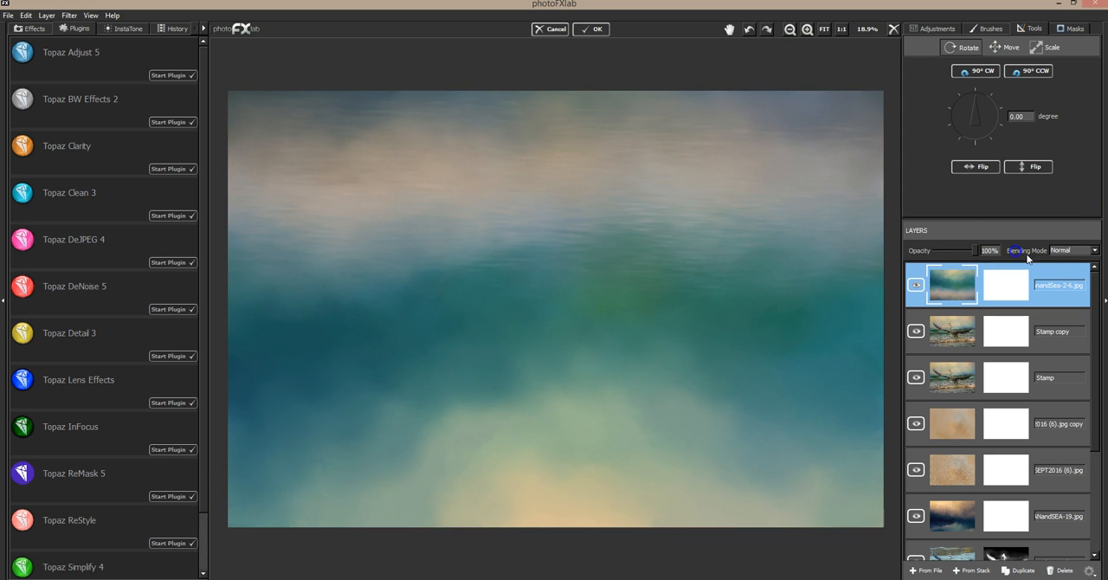
# Try the Overlay and Hard Light blending modes on the flipped ocean texture, and delete that layer.
pyautogui.click(1063, 250)
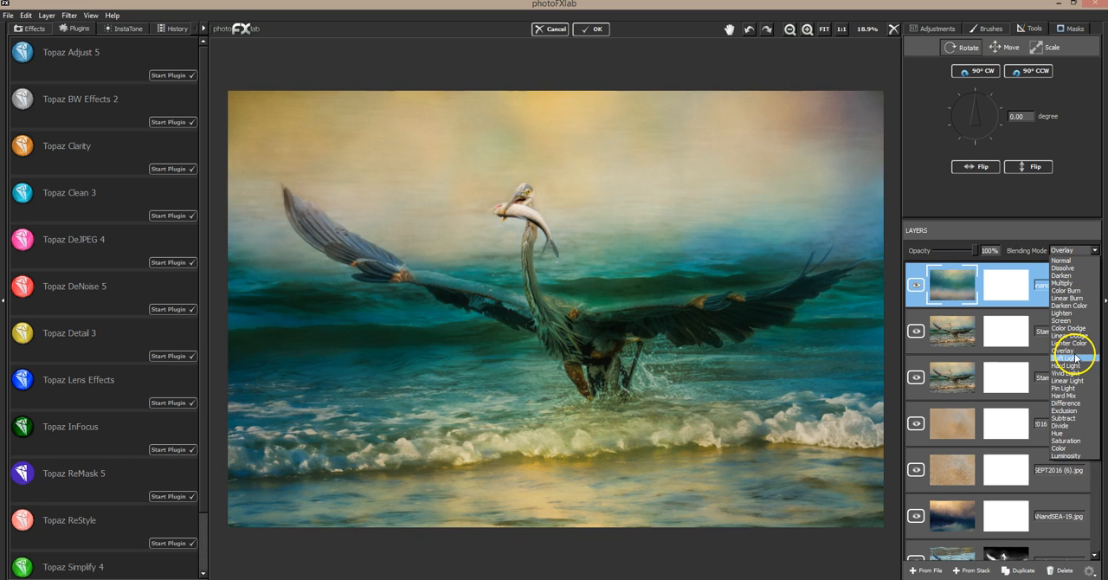
pyautogui.click(1074, 367)
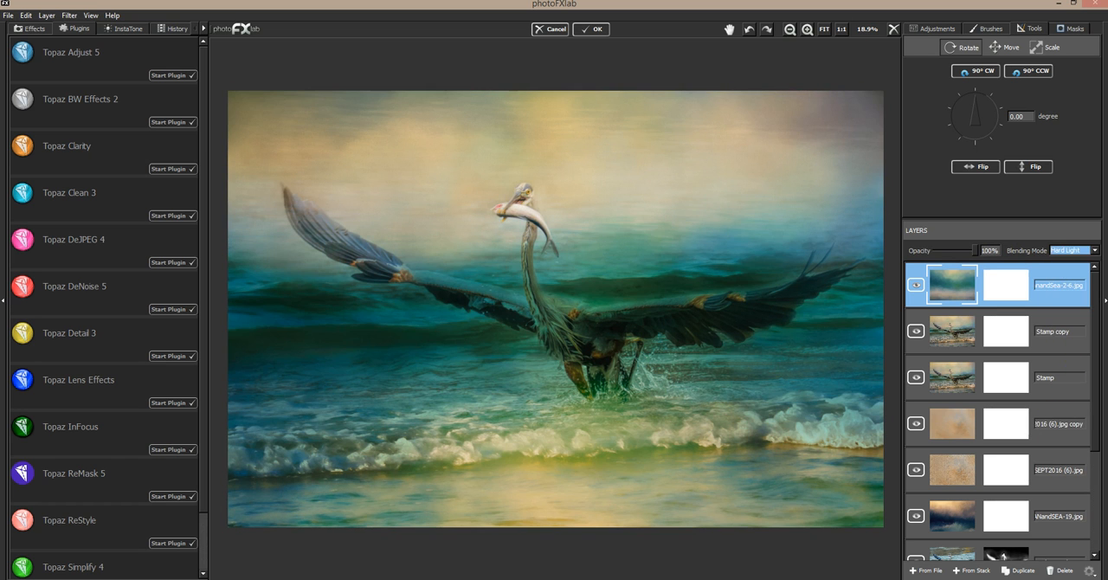
pyautogui.click(1058, 570)
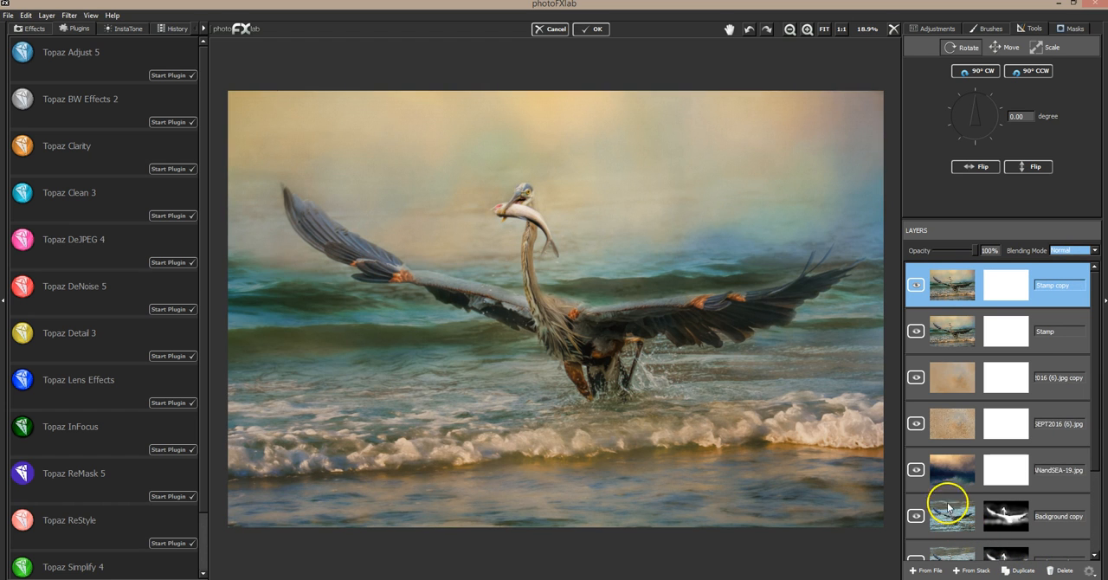
# Set up the Burn/Dodge brush on the Stamp copy layer with strength -0.22, brush size 0.85 and flow 0.12.
pyautogui.click(988, 28)
pyautogui.click(947, 52)
pyautogui.click(1003, 73)
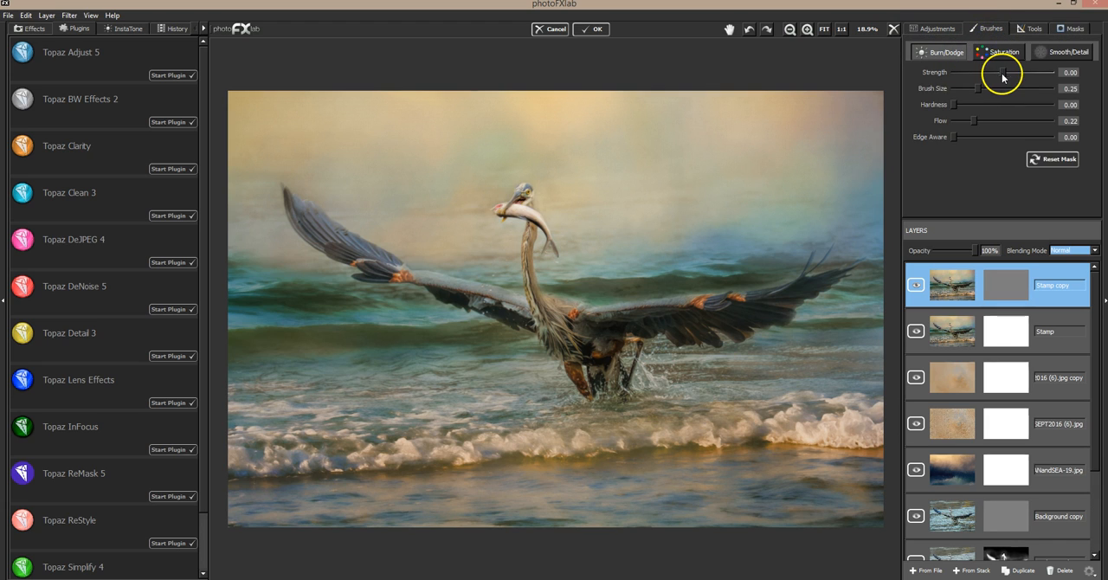
pyautogui.moveTo(995, 73); pyautogui.dragTo(991, 72)
pyautogui.moveTo(976, 121); pyautogui.dragTo(966, 121)
pyautogui.moveTo(979, 88); pyautogui.dragTo(1037, 89)
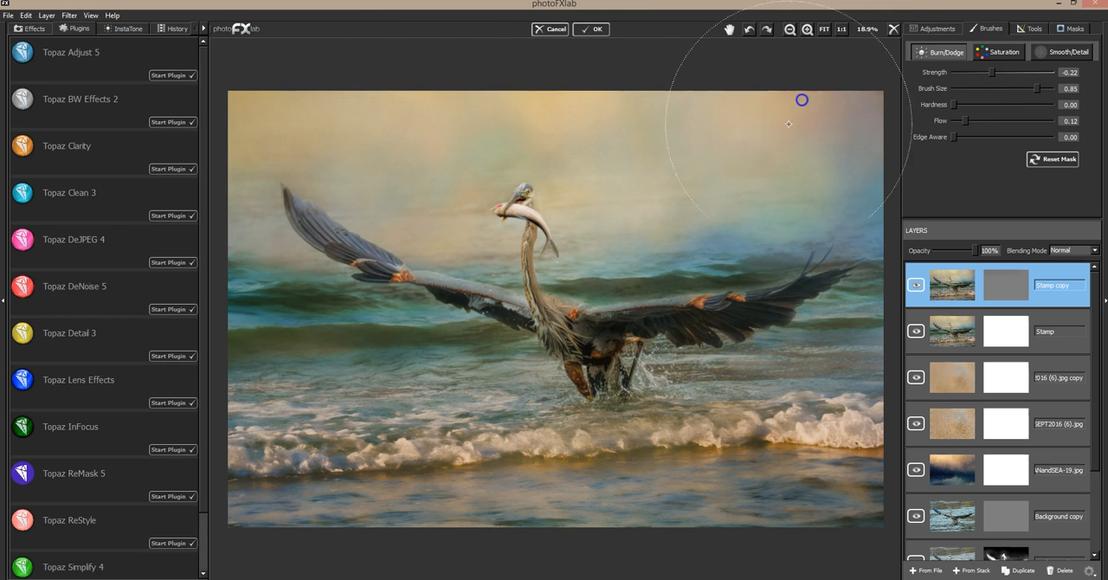
# Burn the sky at strength -0.63, reducing the brush size to 0.36 for strokes above and around the heron's wing and head.
pyautogui.moveTo(992, 71); pyautogui.dragTo(973, 74)
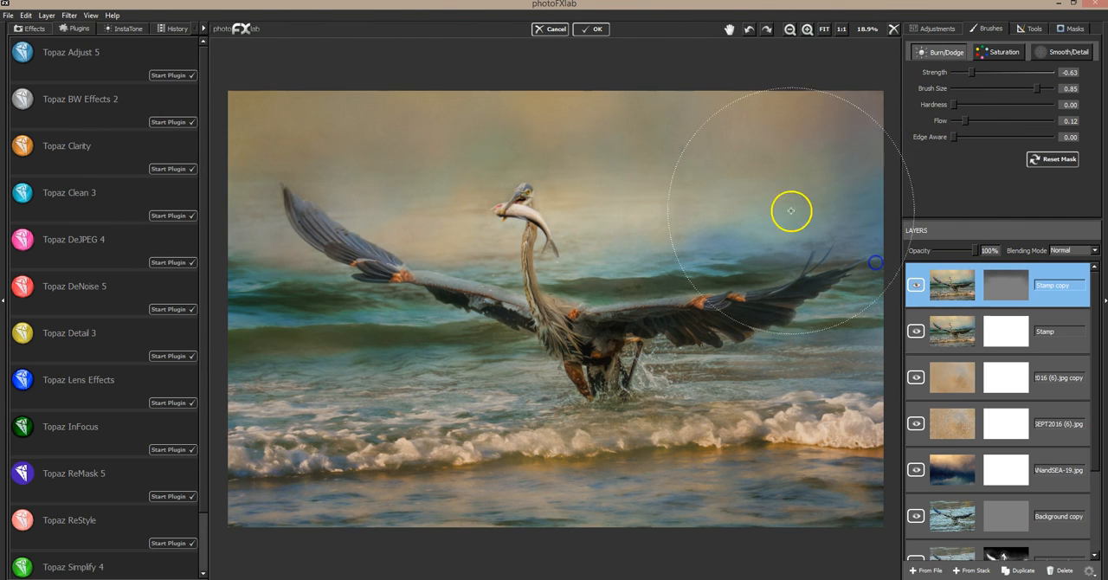
pyautogui.click(989, 89)
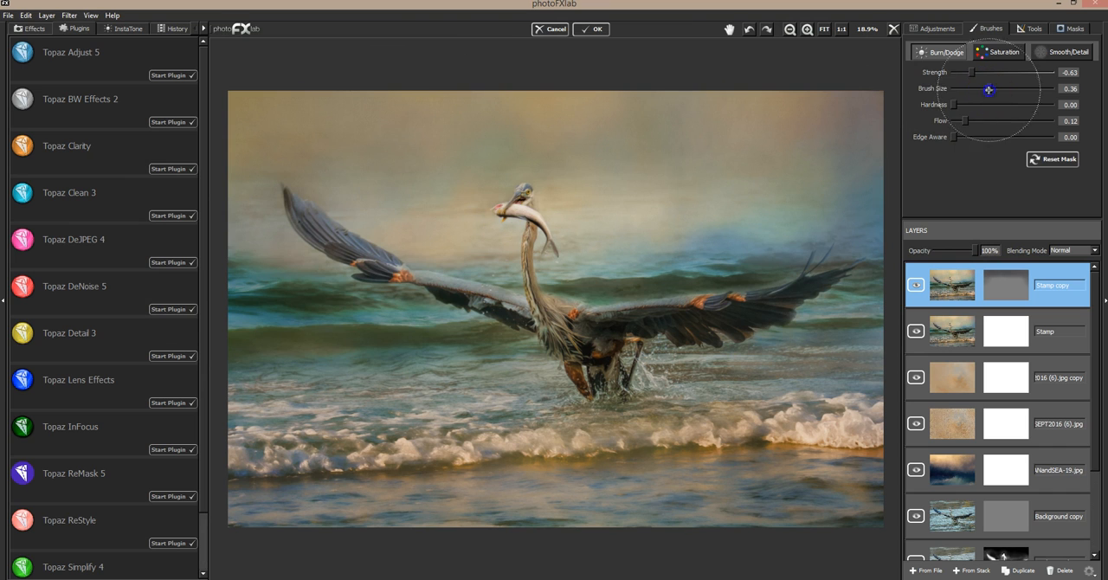
pyautogui.moveTo(319, 160); pyautogui.dragTo(423, 213)
pyautogui.moveTo(404, 150); pyautogui.dragTo(450, 186)
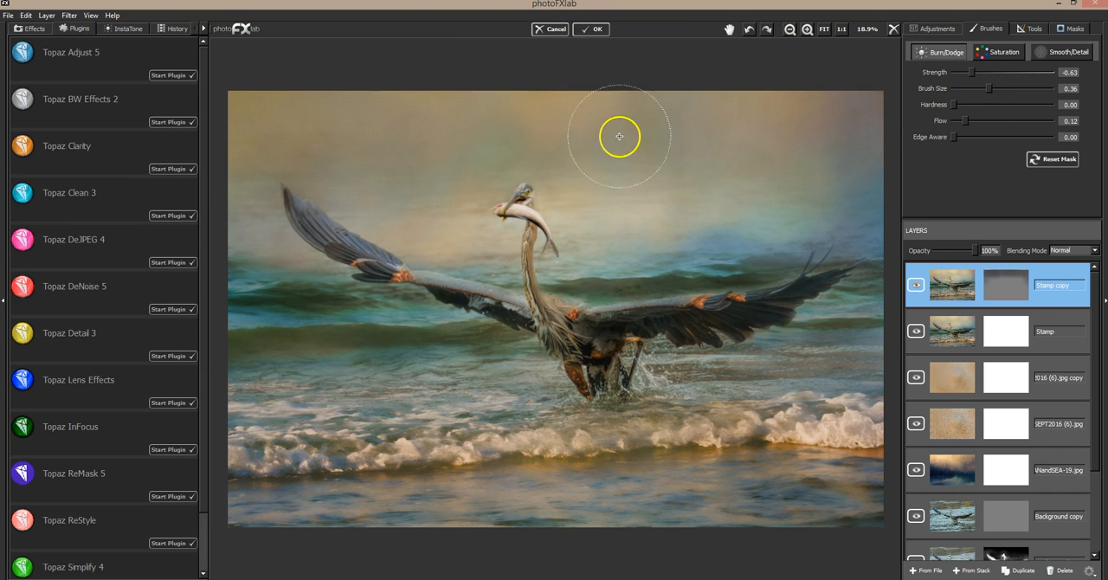
pyautogui.moveTo(584, 130)
pyautogui.mouseDown()
pyautogui.moveTo(576, 173)
pyautogui.moveTo(568, 159)
pyautogui.mouseUp()
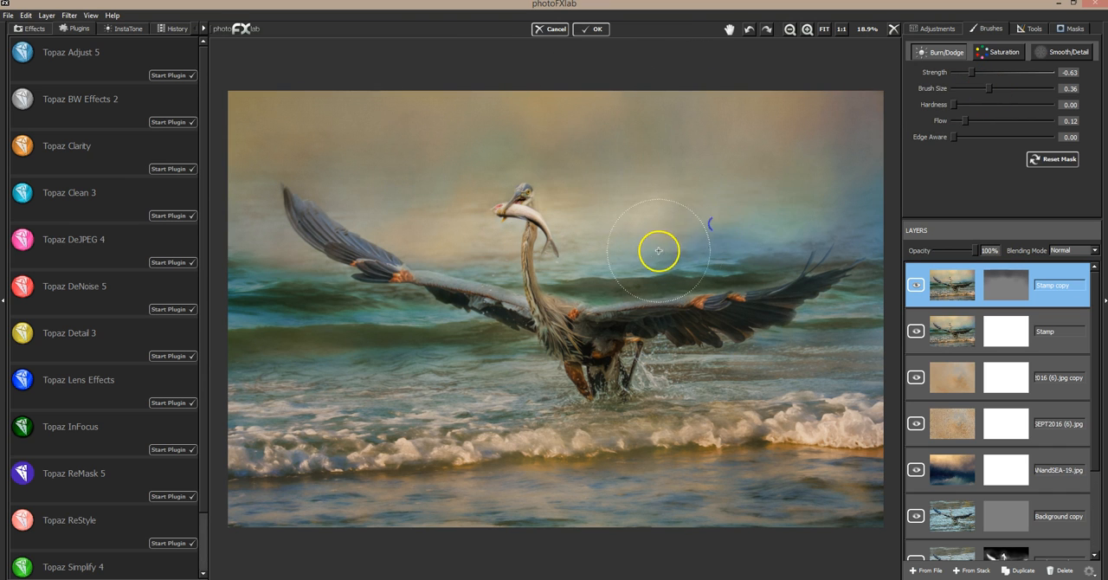
# Burn more of the sky around the heron's head and above its wing, easing the strength to -0.22 at brush size 0.36.
pyautogui.moveTo(823, 218); pyautogui.dragTo(705, 262)
pyautogui.click(984, 73)
pyautogui.moveTo(984, 75); pyautogui.dragTo(983, 76)
pyautogui.moveTo(627, 260)
pyautogui.mouseDown()
pyautogui.moveTo(633, 252)
pyautogui.moveTo(641, 265)
pyautogui.mouseUp()
pyautogui.moveTo(643, 266); pyautogui.dragTo(738, 218)
pyautogui.click(993, 73)
pyautogui.moveTo(703, 179)
pyautogui.mouseDown()
pyautogui.moveTo(681, 202)
pyautogui.moveTo(687, 246)
pyautogui.moveTo(638, 290)
pyautogui.mouseUp()
pyautogui.click(503, 240)
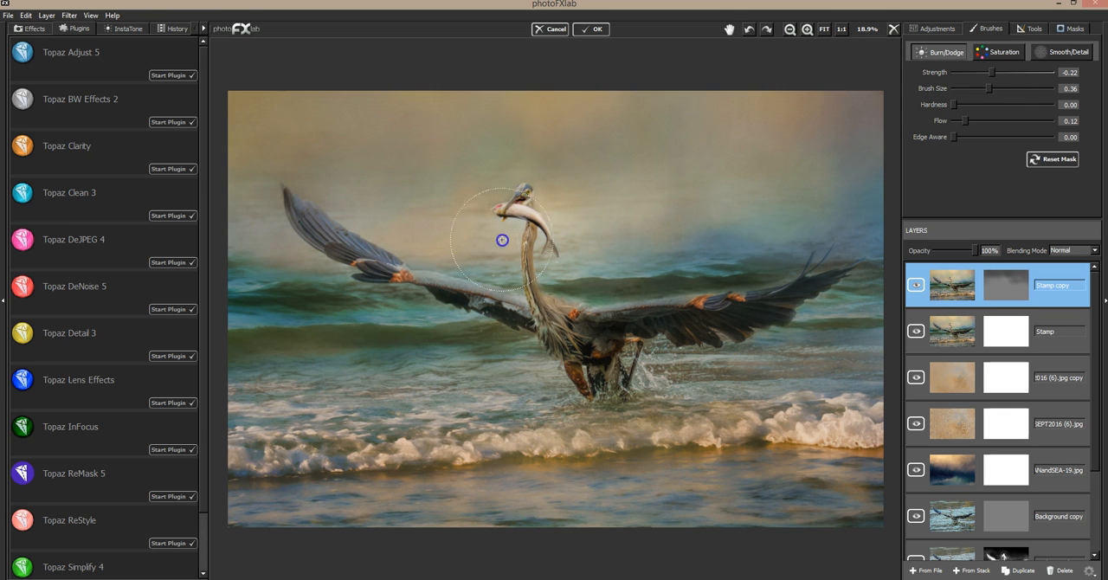
# Dodge the sky around the heron's head with strength 0.12 and brush size 0.57.
pyautogui.click(1010, 88)
pyautogui.click(998, 73)
pyautogui.moveTo(999, 73); pyautogui.dragTo(1009, 73)
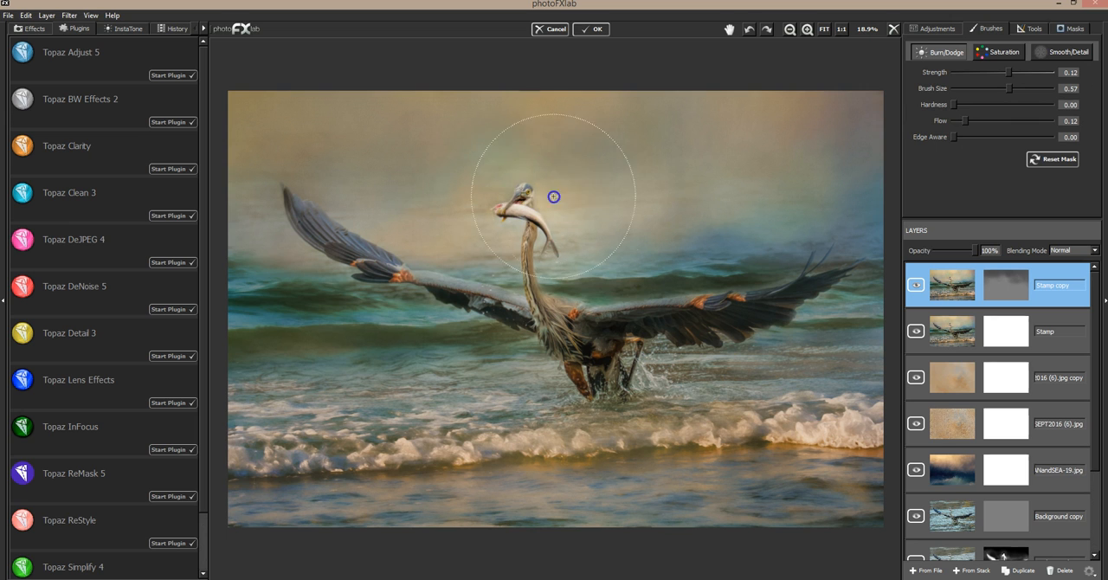
pyautogui.moveTo(610, 189)
pyautogui.mouseDown()
pyautogui.moveTo(438, 208)
pyautogui.moveTo(470, 246)
pyautogui.mouseUp()
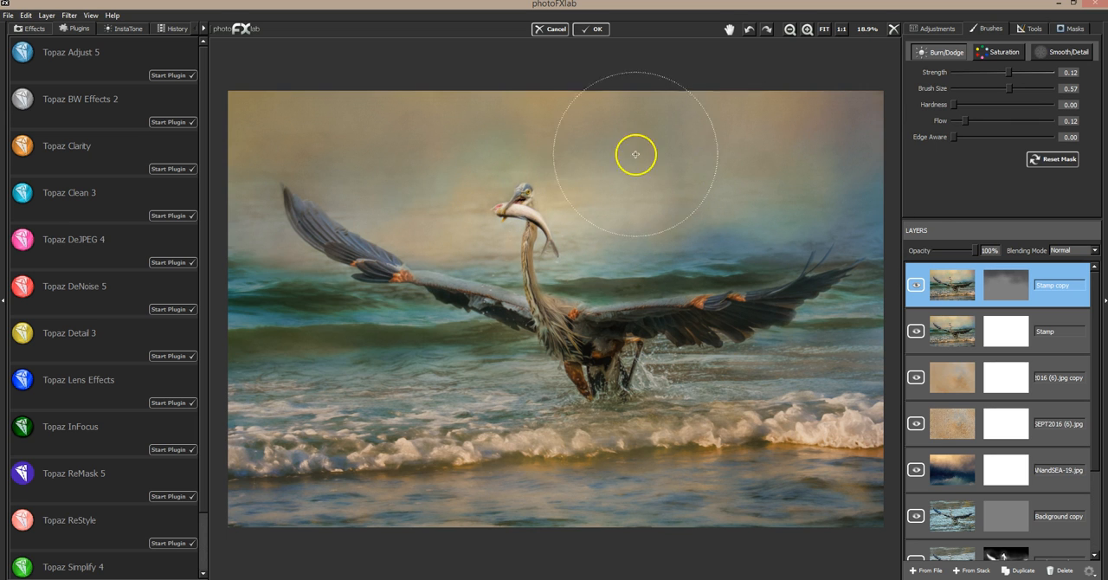
# Lower the burned Stamp copy layer's opacity to 43%, comparing the image with the layer hidden and shown.
pyautogui.click(917, 286)
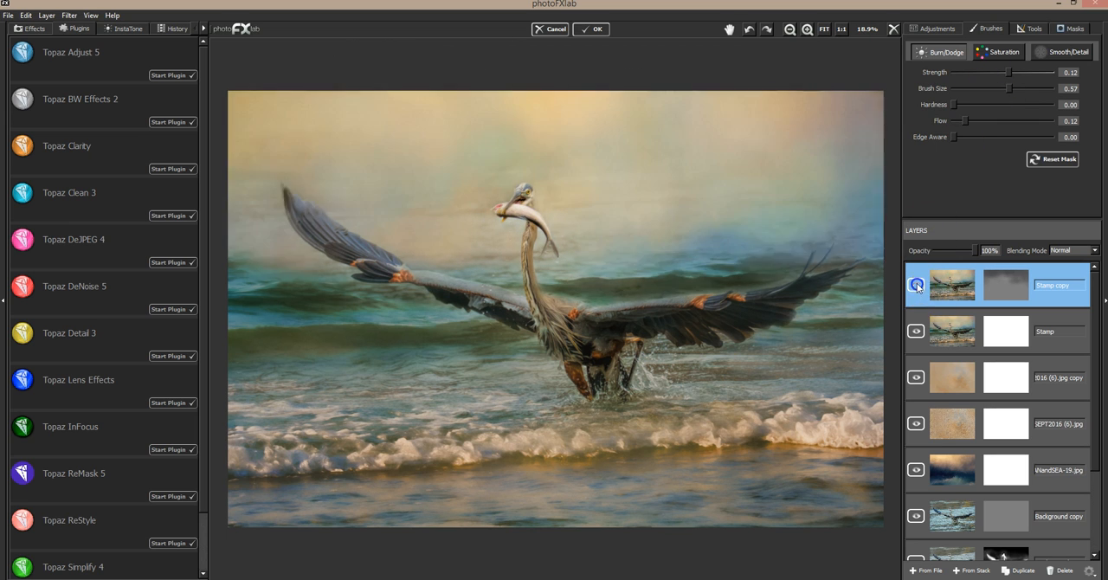
pyautogui.click(919, 288)
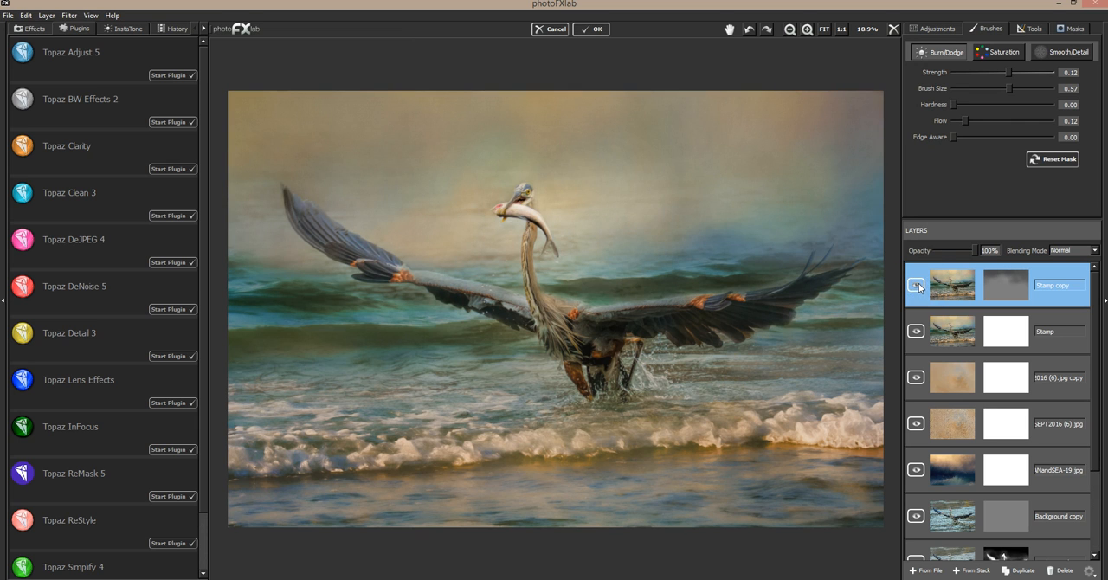
pyautogui.moveTo(973, 251); pyautogui.dragTo(950, 247)
pyautogui.click(789, 31)
pyautogui.click(789, 32)
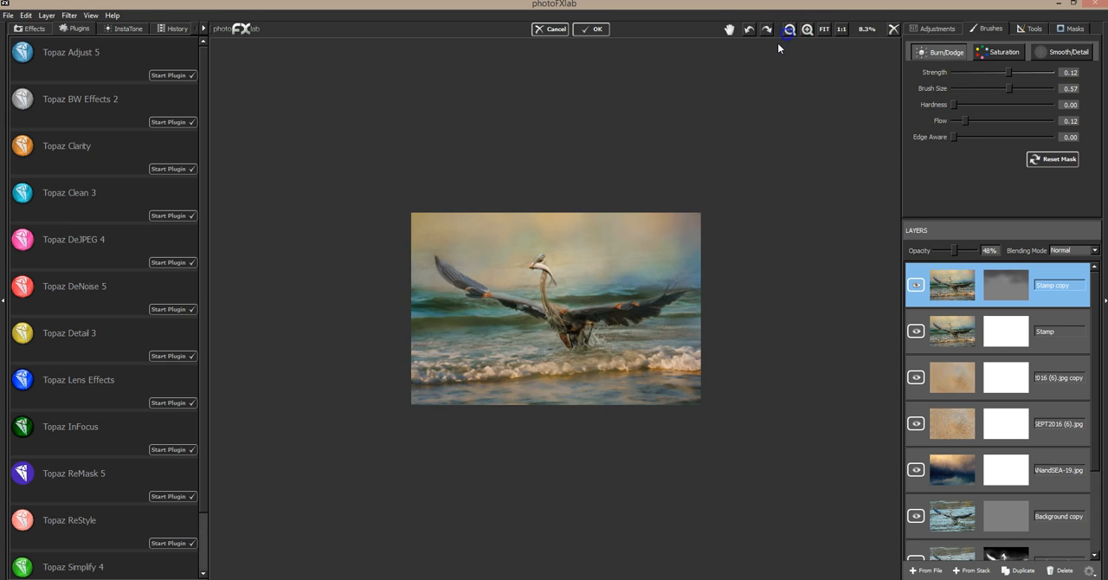
pyautogui.moveTo(952, 250); pyautogui.dragTo(982, 253)
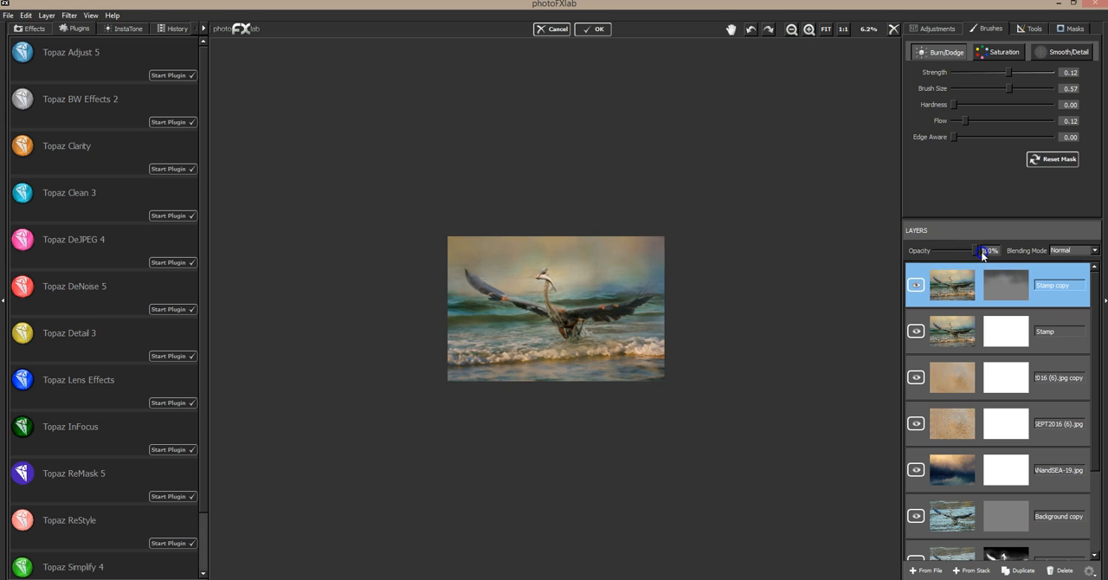
pyautogui.click(917, 285)
pyautogui.click(917, 285)
pyautogui.moveTo(971, 251)
pyautogui.mouseDown()
pyautogui.moveTo(932, 248)
pyautogui.moveTo(955, 254)
pyautogui.mouseUp()
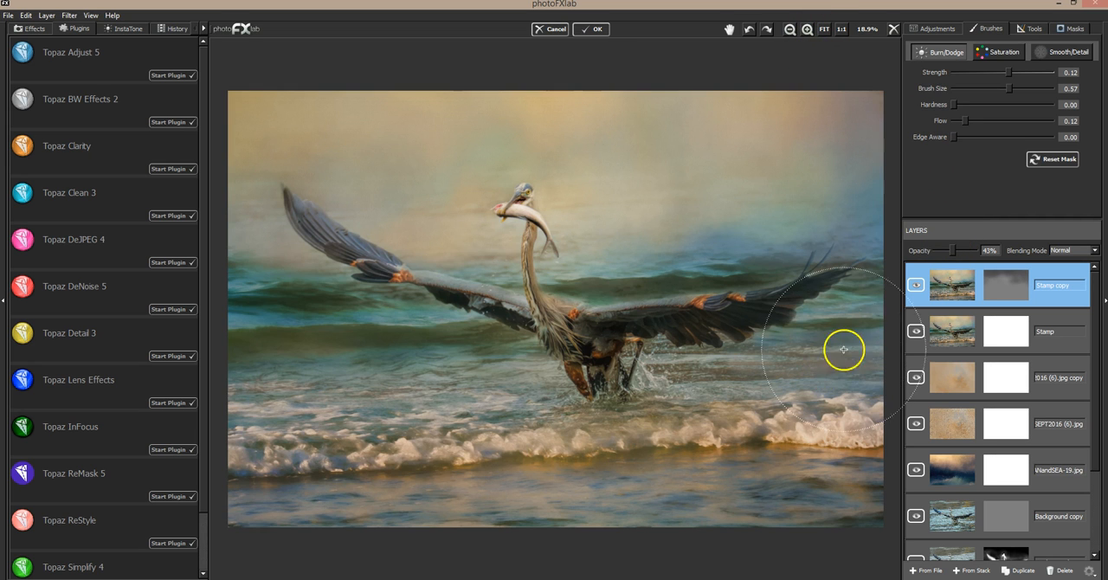
pyautogui.click(917, 287)
pyautogui.click(917, 287)
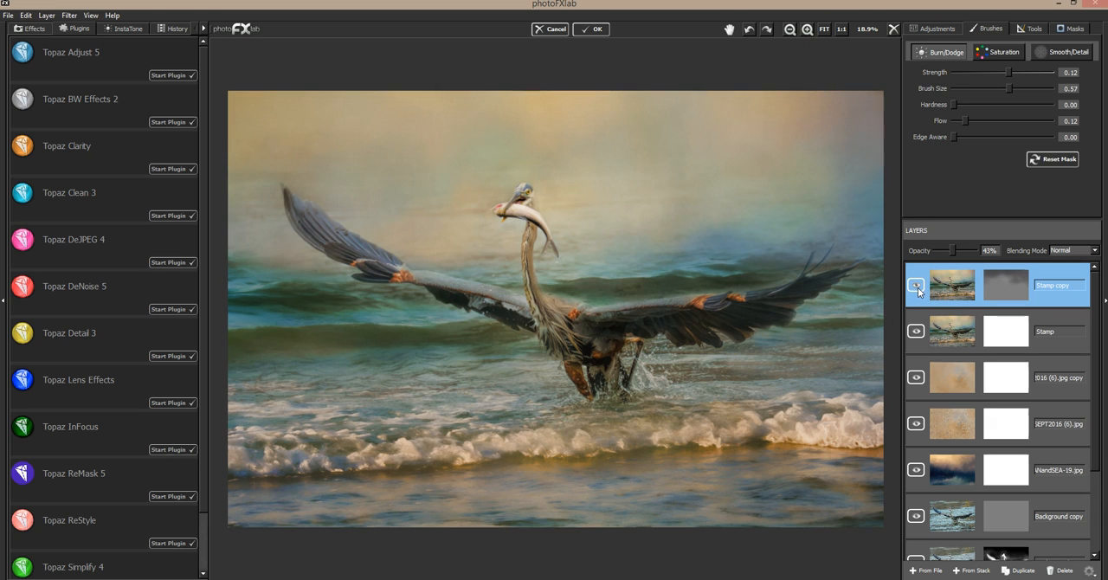
# Stamp the visible stack into a new layer and duplicate that layer.
pyautogui.click(970, 571)
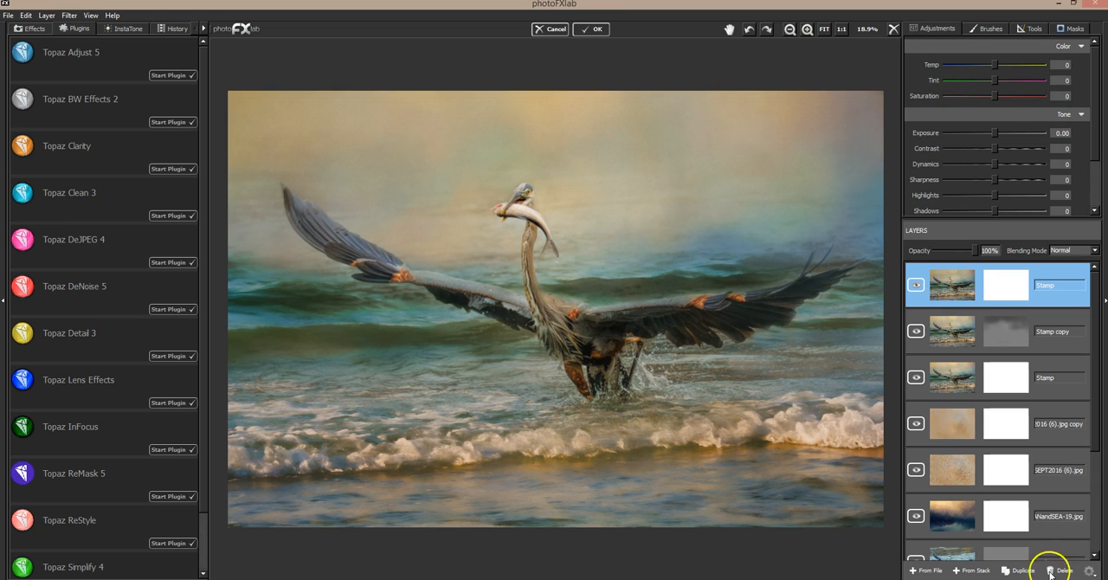
pyautogui.click(1019, 570)
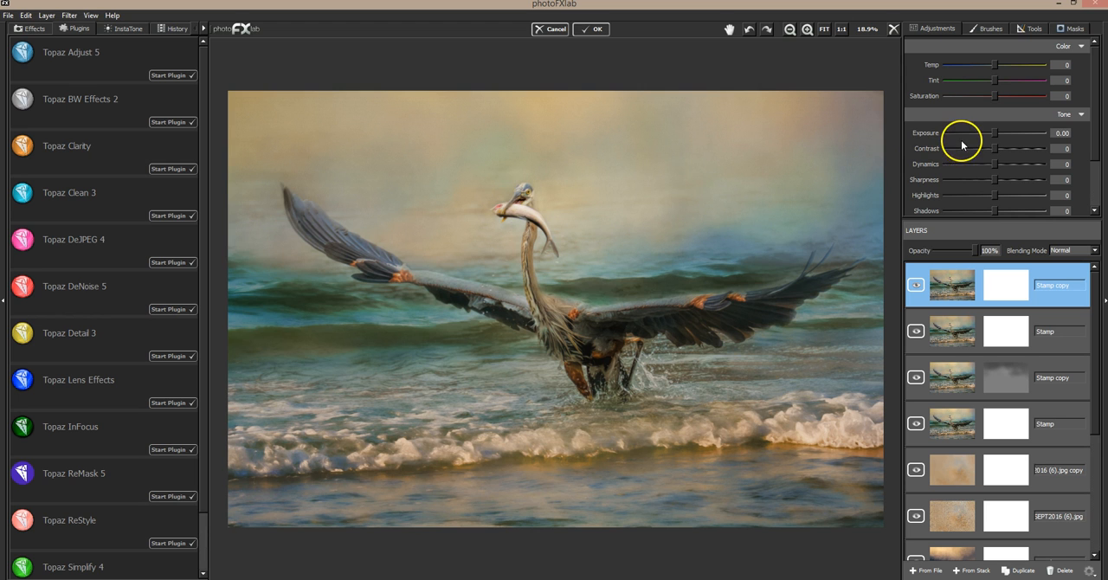
# Try exposures of -1.15 and -1.92 on the new top Stamp copy layer, and reset its exposure to 0.
pyautogui.moveTo(995, 133); pyautogui.dragTo(984, 131)
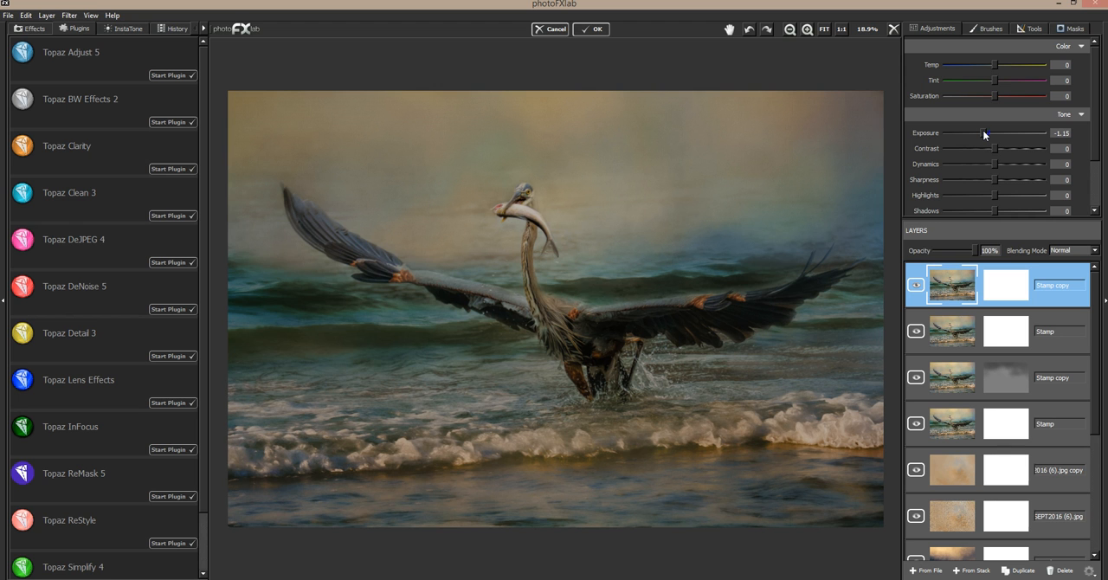
pyautogui.moveTo(983, 129)
pyautogui.mouseDown()
pyautogui.moveTo(992, 127)
pyautogui.moveTo(976, 129)
pyautogui.mouseUp()
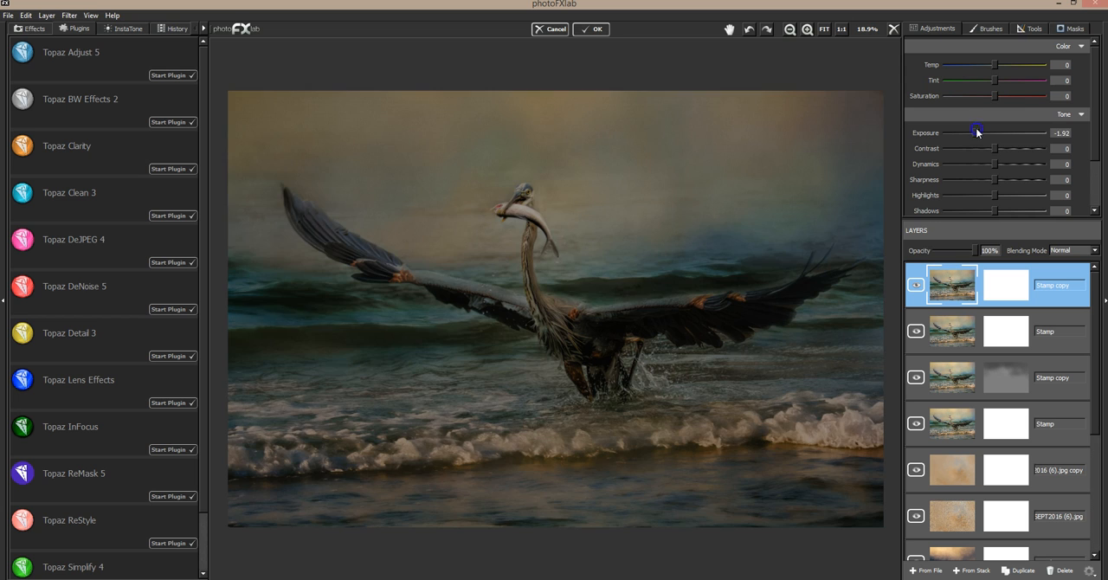
pyautogui.moveTo(976, 128); pyautogui.dragTo(983, 128)
pyautogui.click(1056, 132)
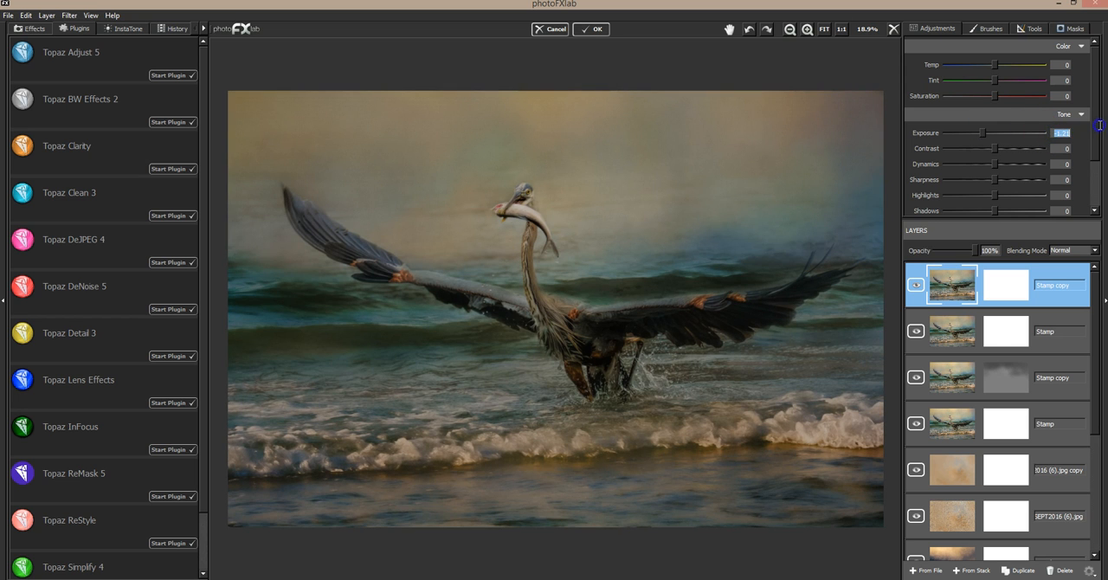
pyautogui.write('0')
pyautogui.press('Return')
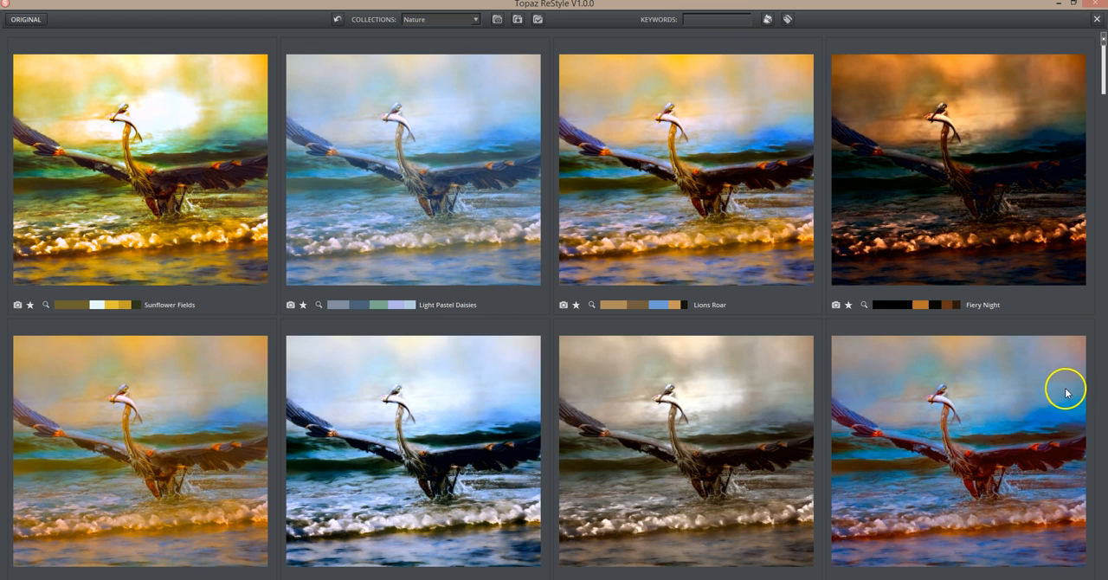
# Browse the Nature collection in Topaz ReStyle and apply the Light Blue Petals preset to the top Stamp copy layer.
pyautogui.scroll(-5, 1103, 427)
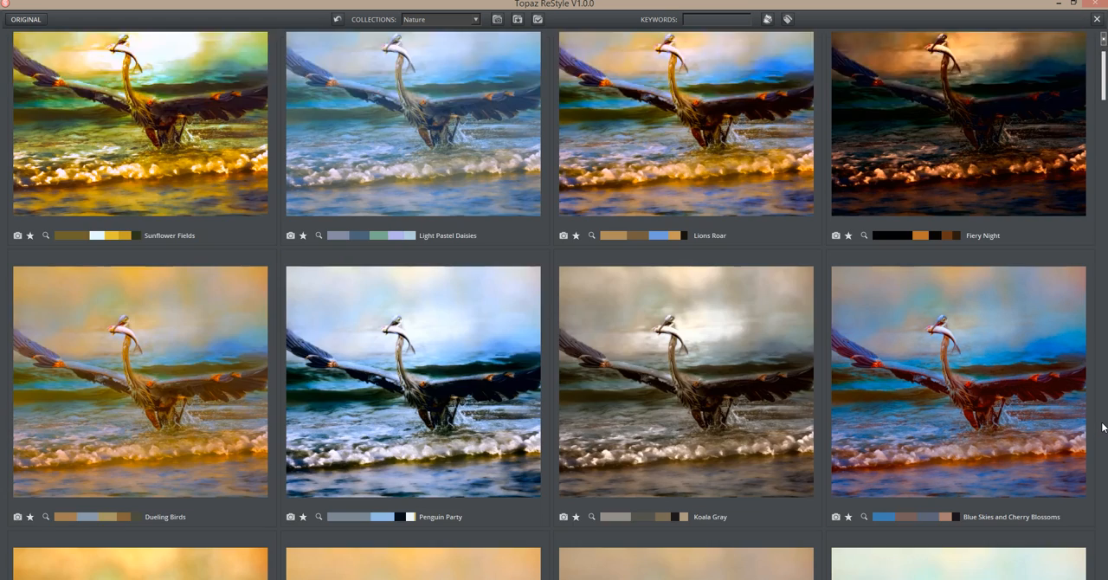
pyautogui.scroll(-6, 1098, 423)
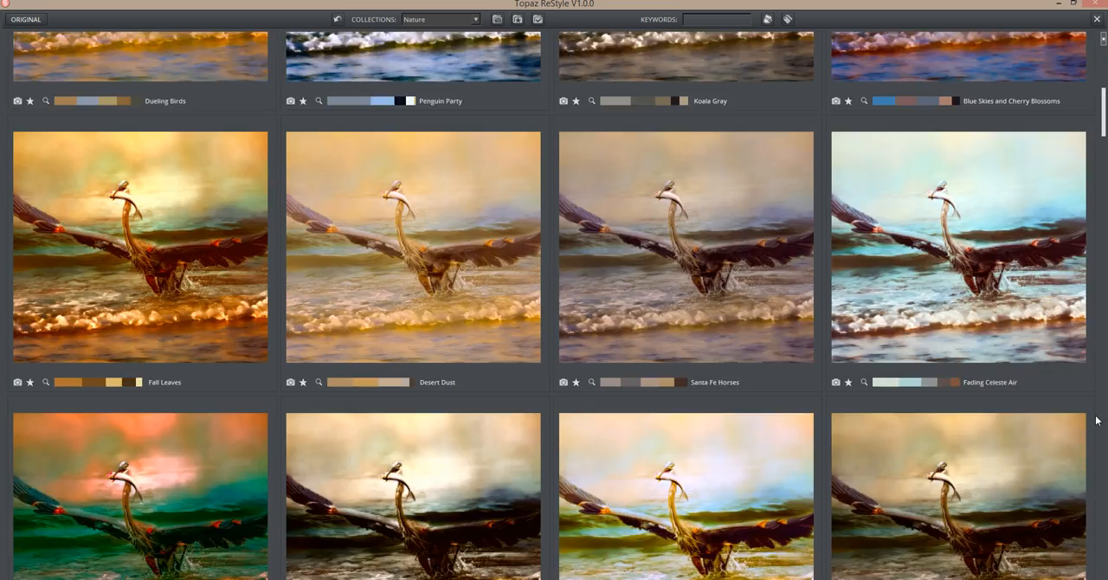
pyautogui.scroll(-5, 1090, 417)
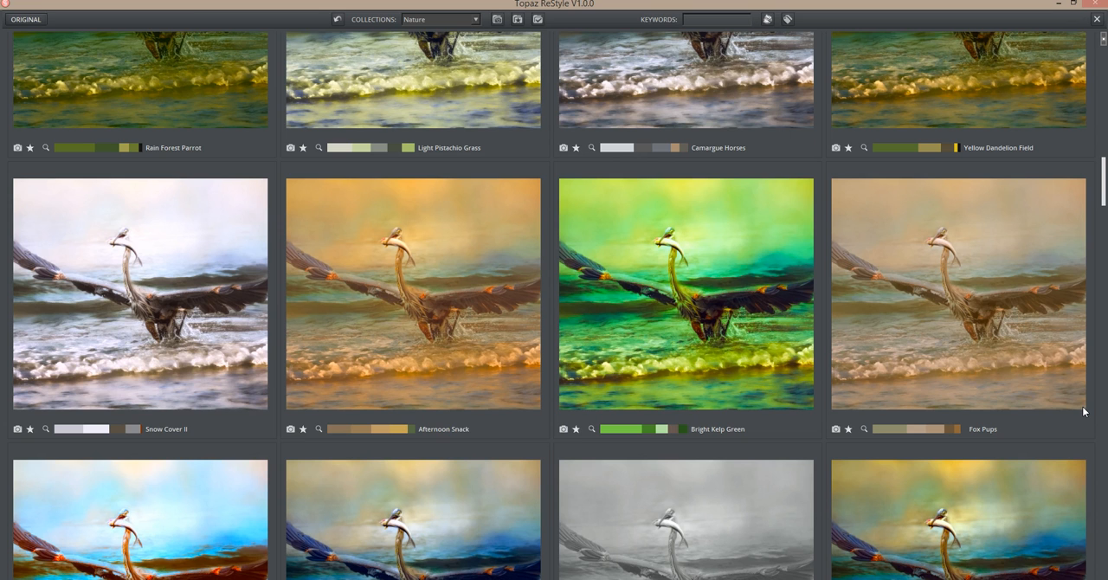
pyautogui.scroll(-5, 1083, 412)
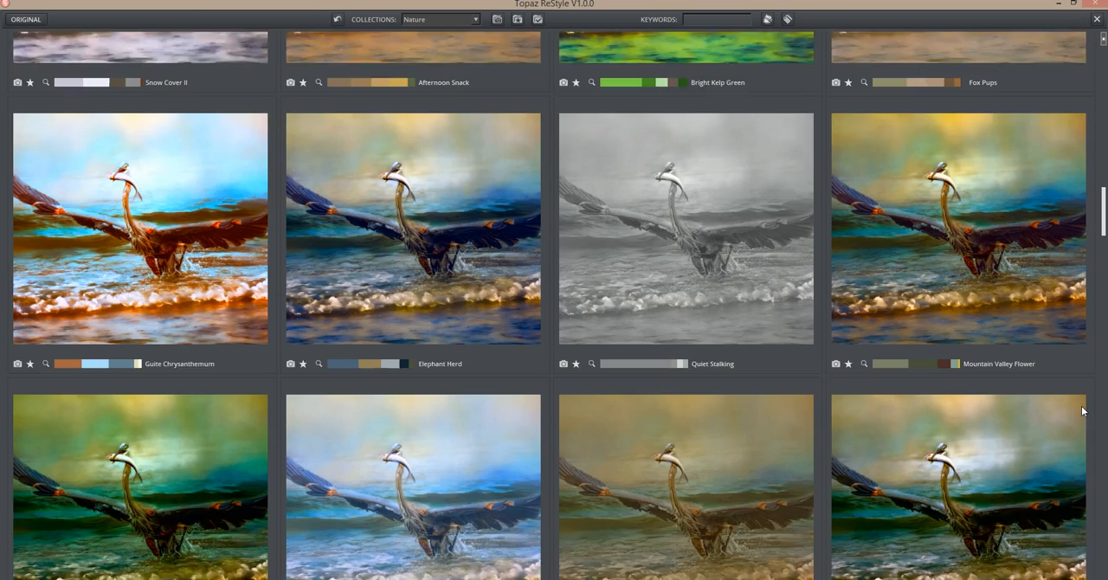
pyautogui.scroll(-1, 1083, 411)
pyautogui.scroll(-3, 1083, 411)
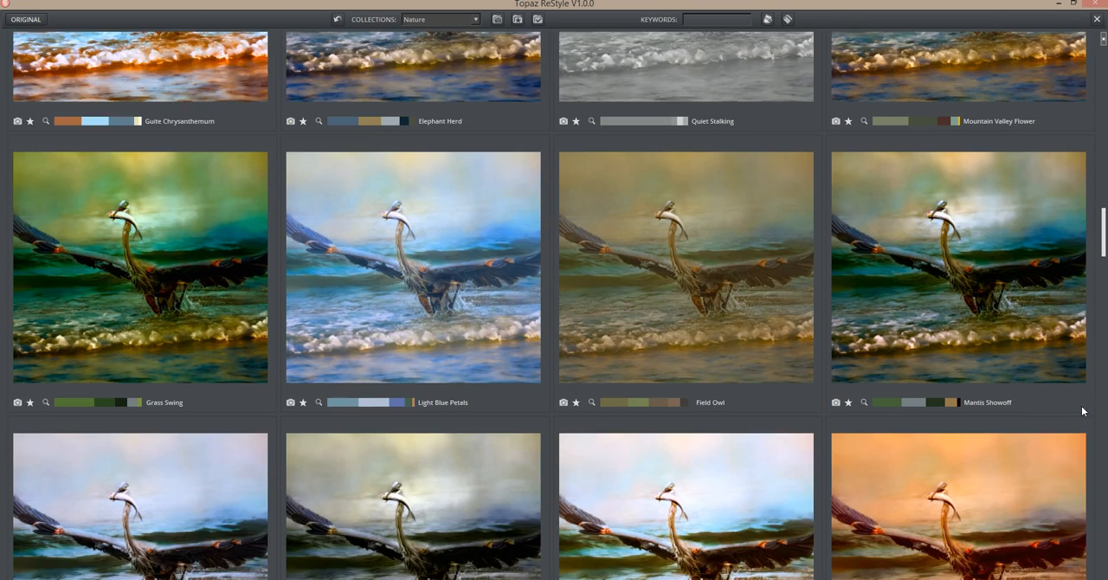
pyautogui.scroll(-3, 1082, 411)
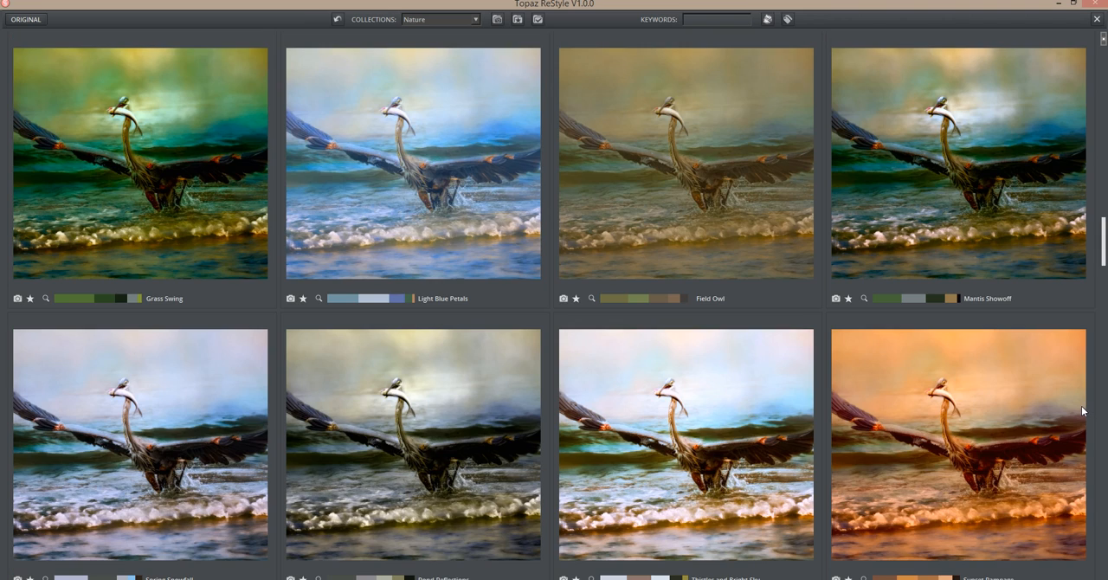
pyautogui.click(420, 206)
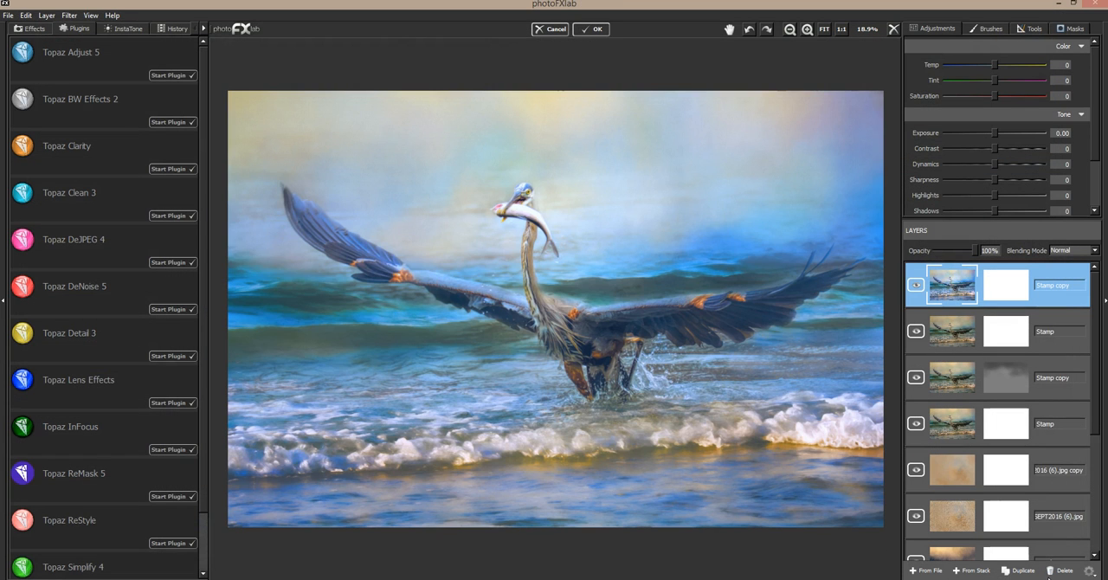
# Try the restyled Stamp copy layer at 43% opacity, comparing the image with the layer hidden and shown.
pyautogui.click(916, 285)
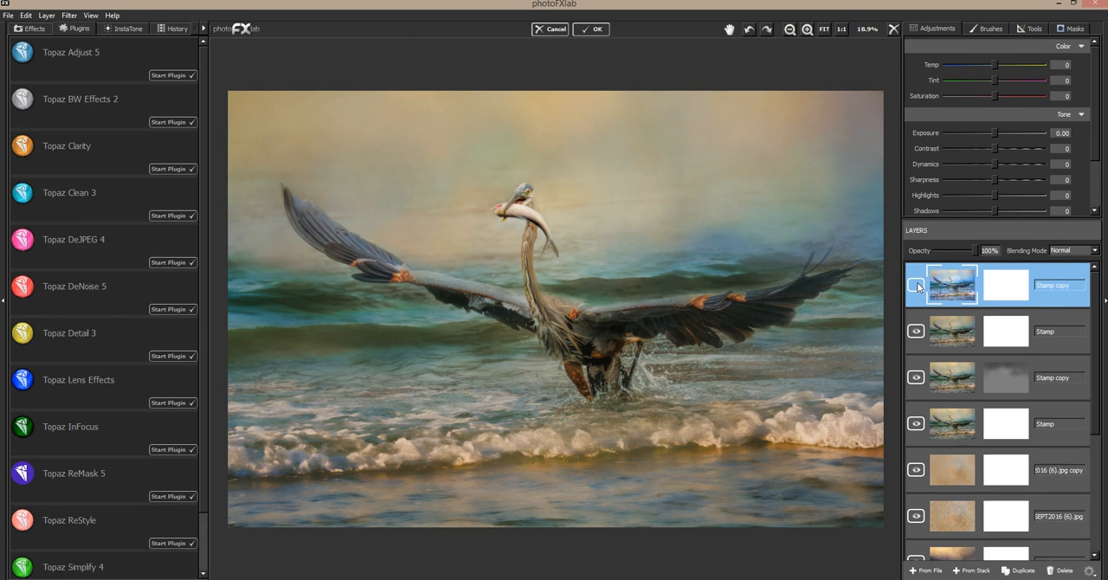
pyautogui.click(917, 284)
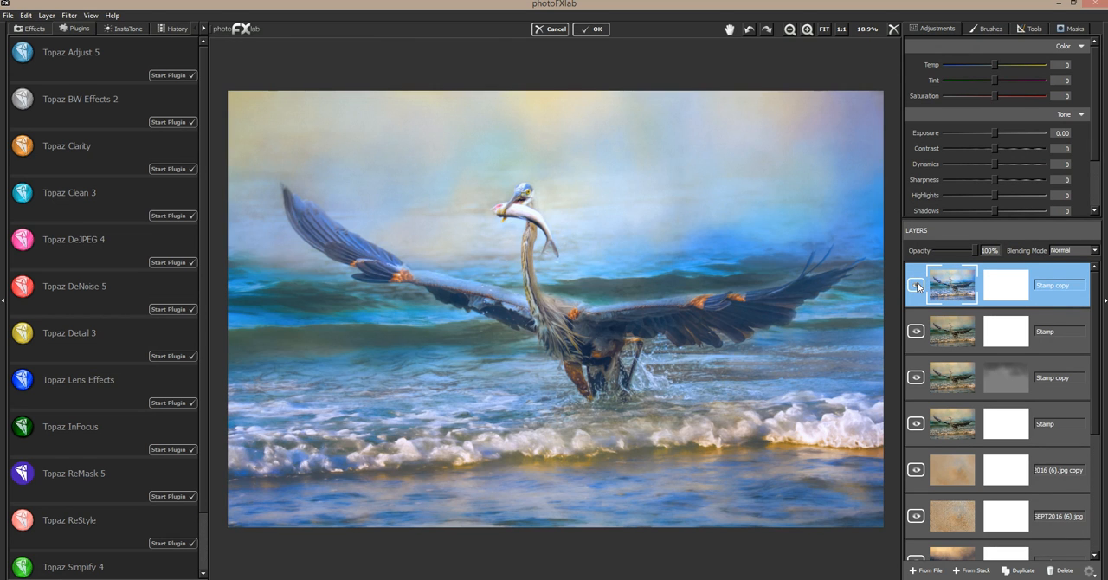
pyautogui.moveTo(974, 251)
pyautogui.mouseDown()
pyautogui.moveTo(935, 248)
pyautogui.moveTo(954, 246)
pyautogui.mouseUp()
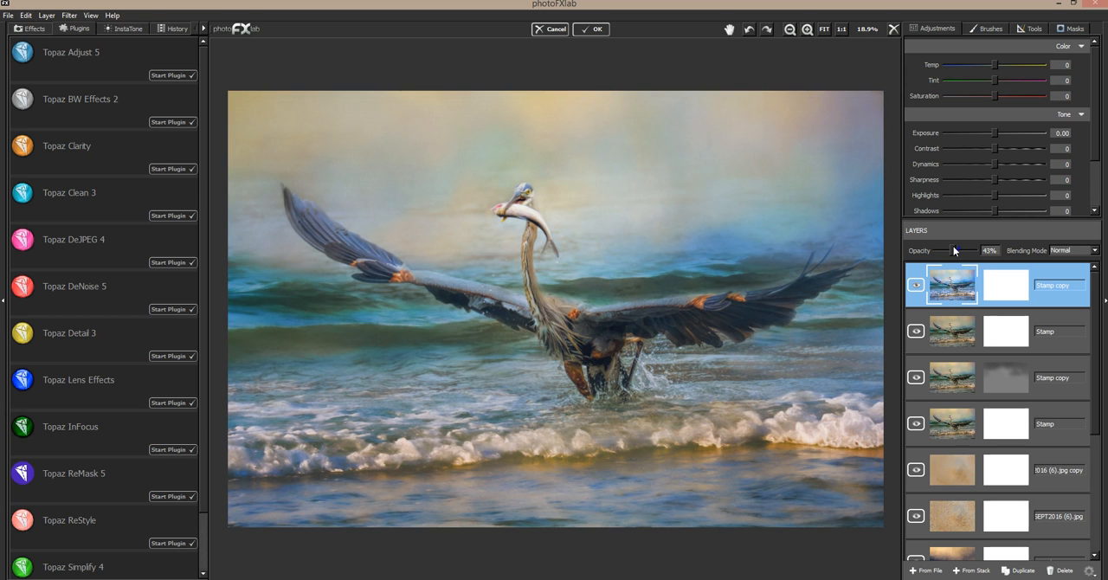
pyautogui.moveTo(953, 377); pyautogui.dragTo(955, 403)
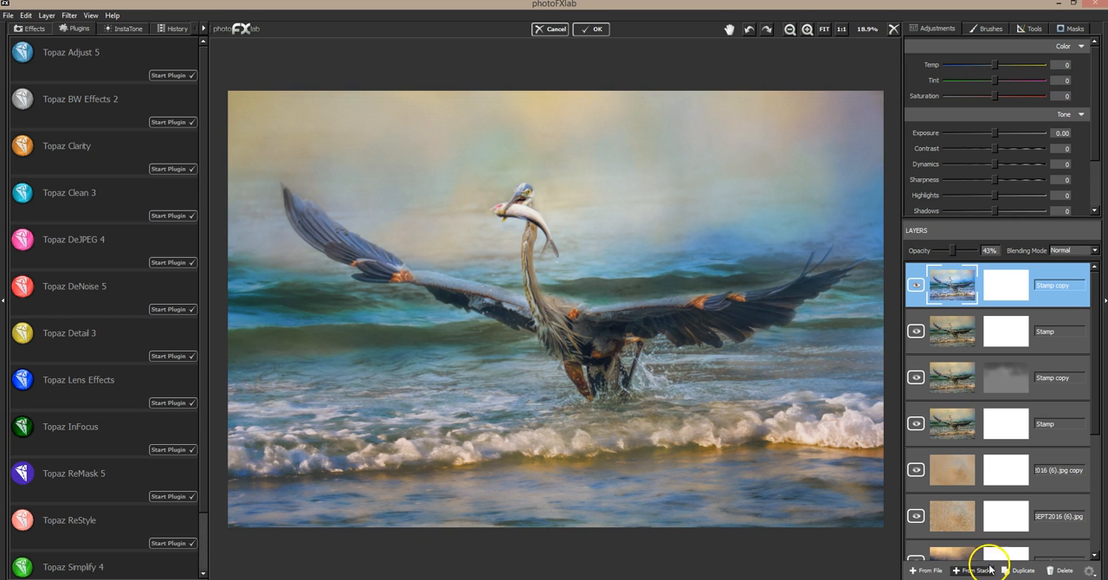
pyautogui.click(918, 282)
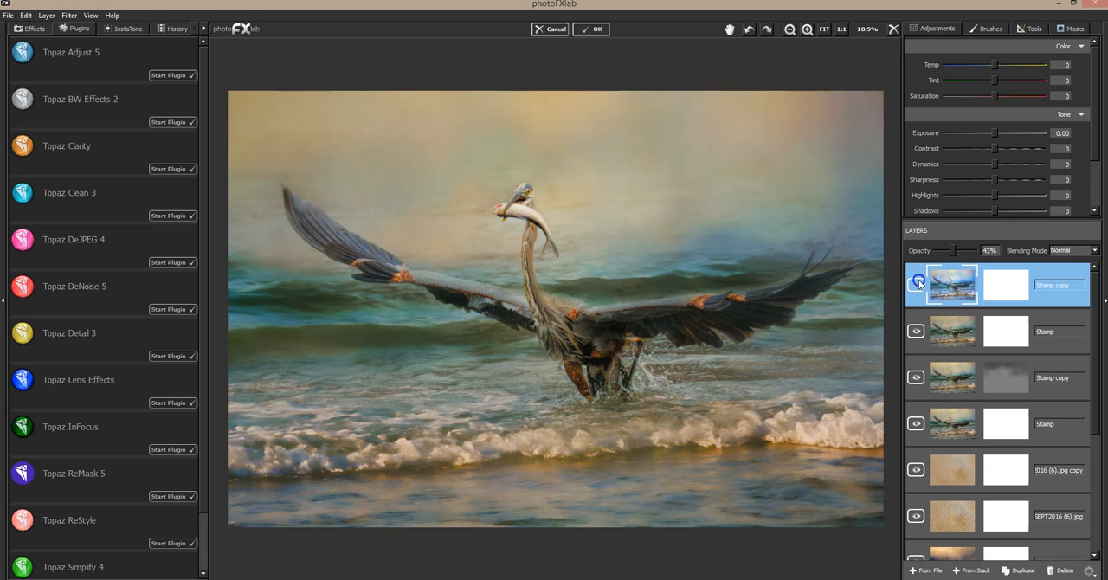
pyautogui.click(917, 283)
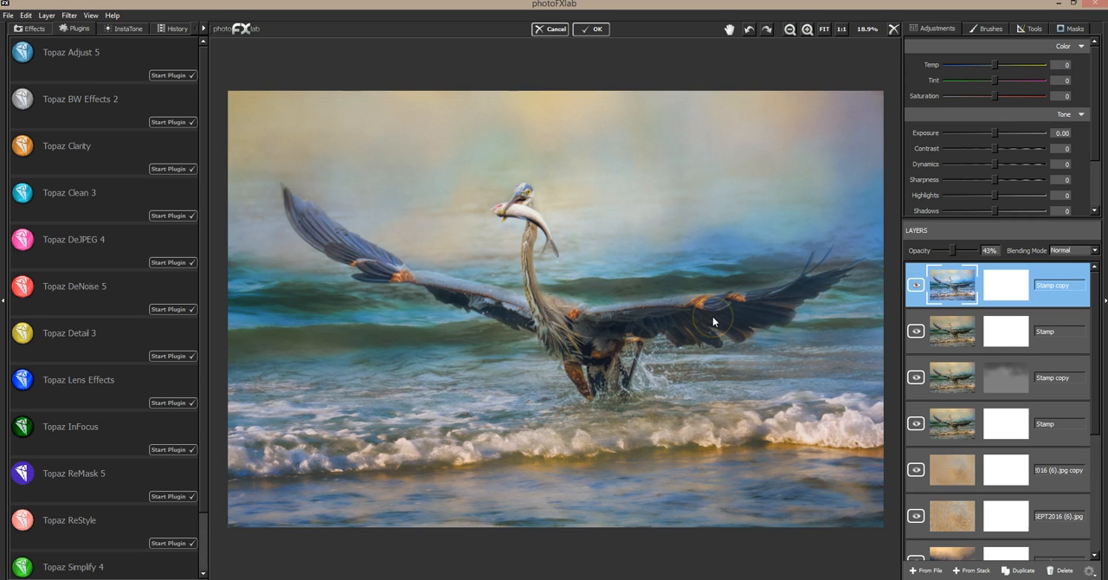
pyautogui.click(920, 285)
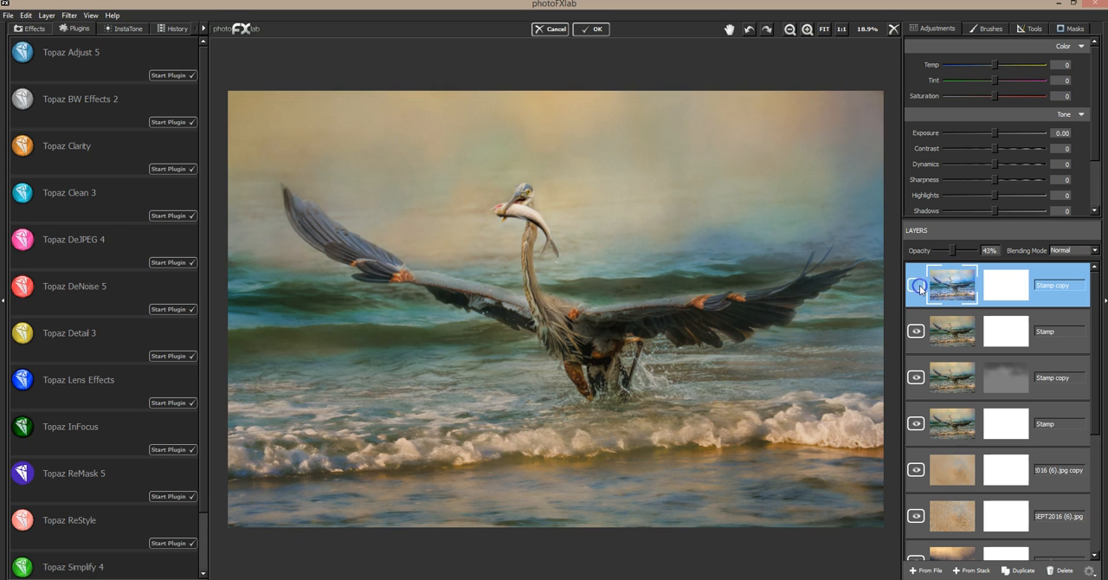
pyautogui.click(920, 285)
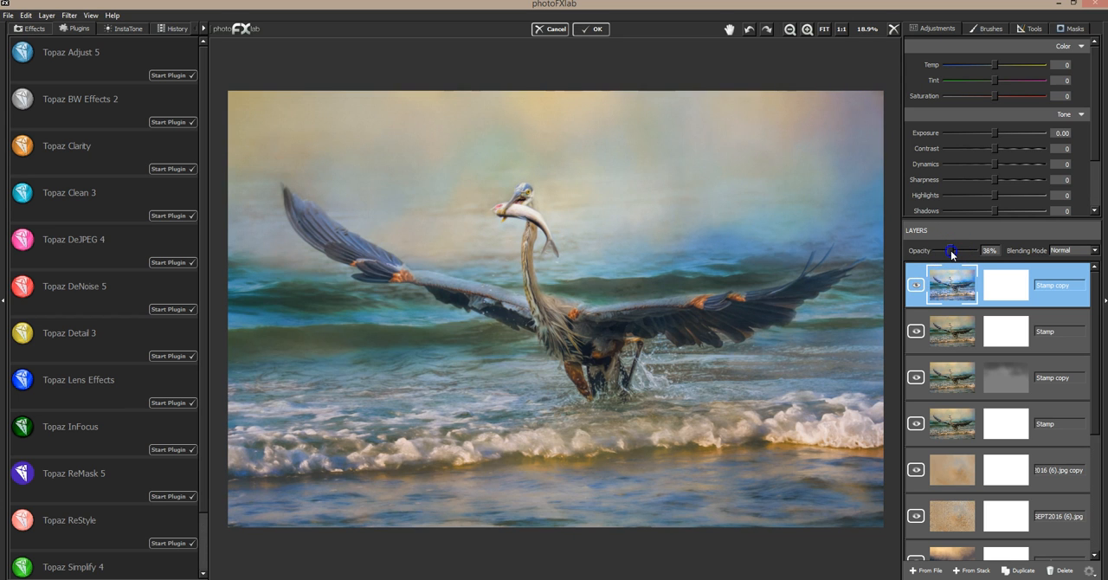
# Set the restyled Stamp copy layer's opacity to 20% and compare the image with the layer on and off.
pyautogui.click(919, 284)
pyautogui.click(918, 284)
pyautogui.moveTo(953, 256); pyautogui.dragTo(944, 251)
pyautogui.click(916, 285)
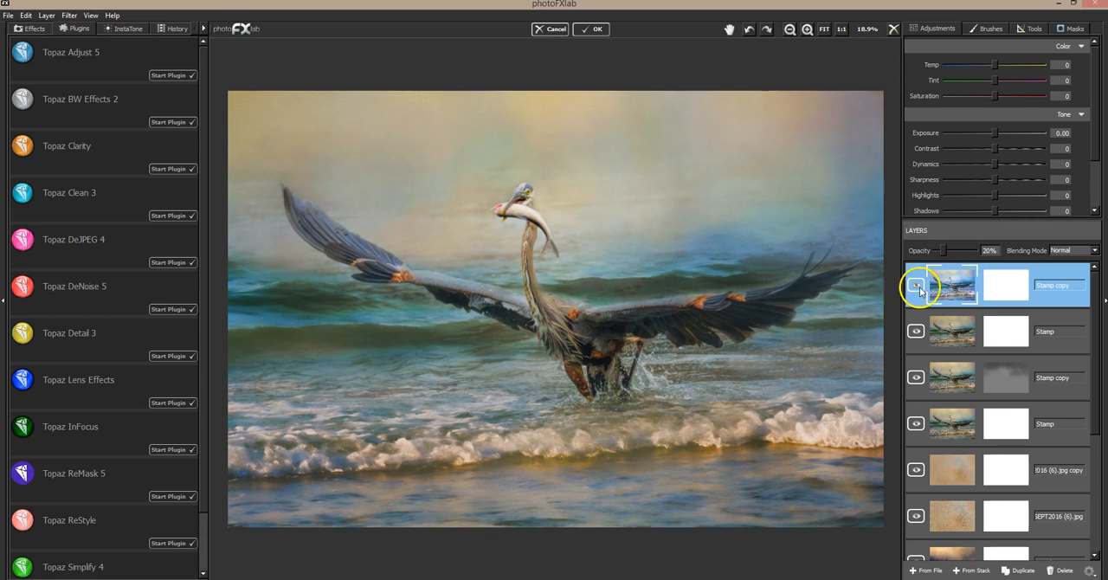
pyautogui.click(916, 285)
pyautogui.click(916, 286)
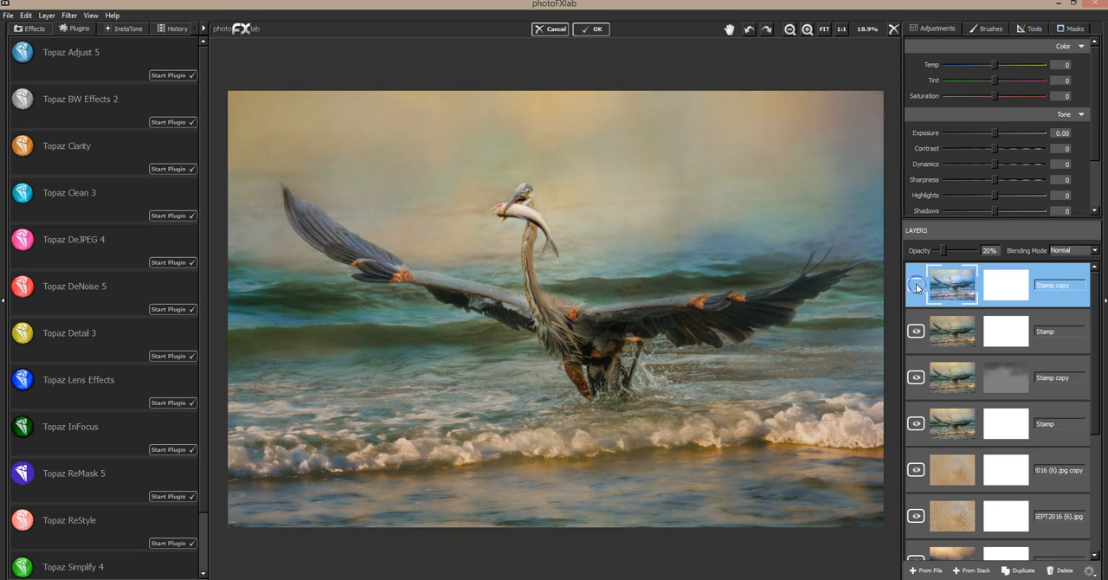
pyautogui.click(917, 287)
pyautogui.click(917, 287)
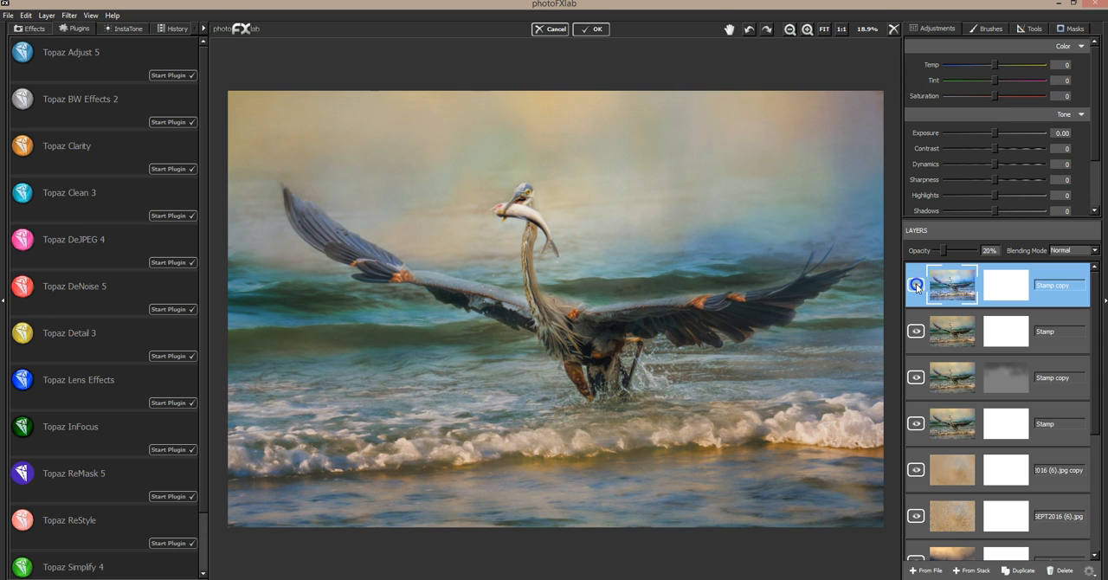
pyautogui.click(917, 286)
pyautogui.click(917, 287)
pyautogui.click(917, 286)
# Stamp the whole stack into a new top layer, duplicate it, and start Topaz Lens Effects on the copy.
pyautogui.click(971, 570)
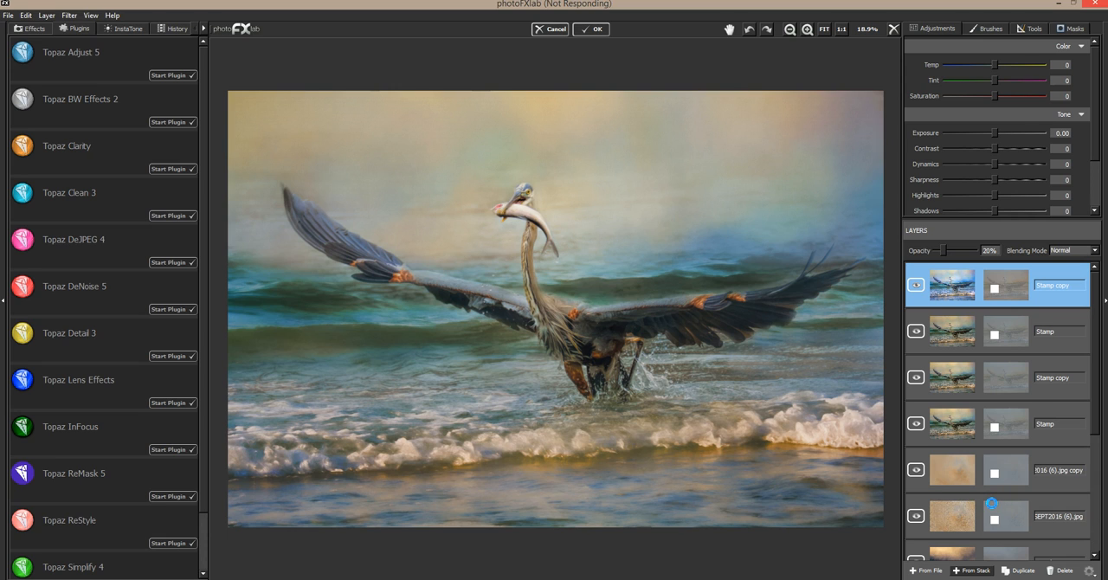
pyautogui.click(1018, 571)
pyautogui.click(172, 402)
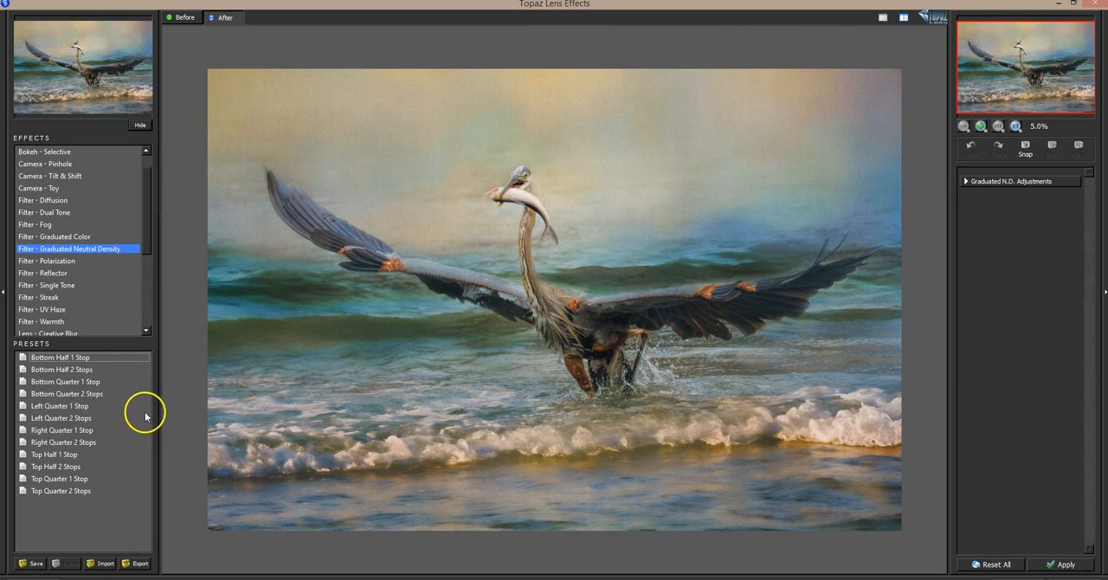
# Try the Reflector filter's four Gold presets plus Silver Bottom and Silver Left on the heron image.
pyautogui.click(55, 272)
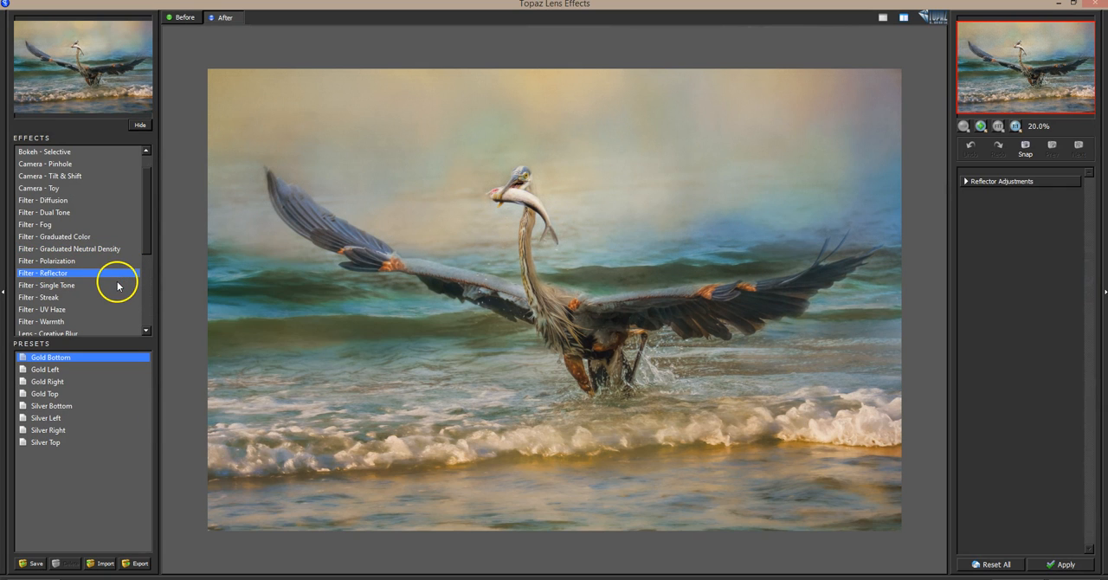
pyautogui.click(670, 467)
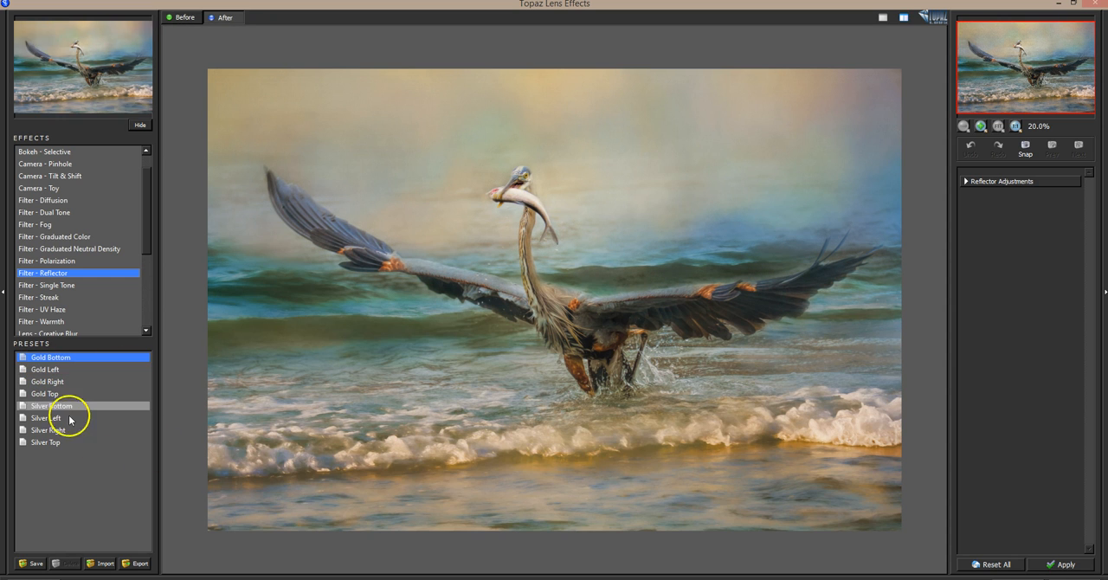
pyautogui.click(63, 371)
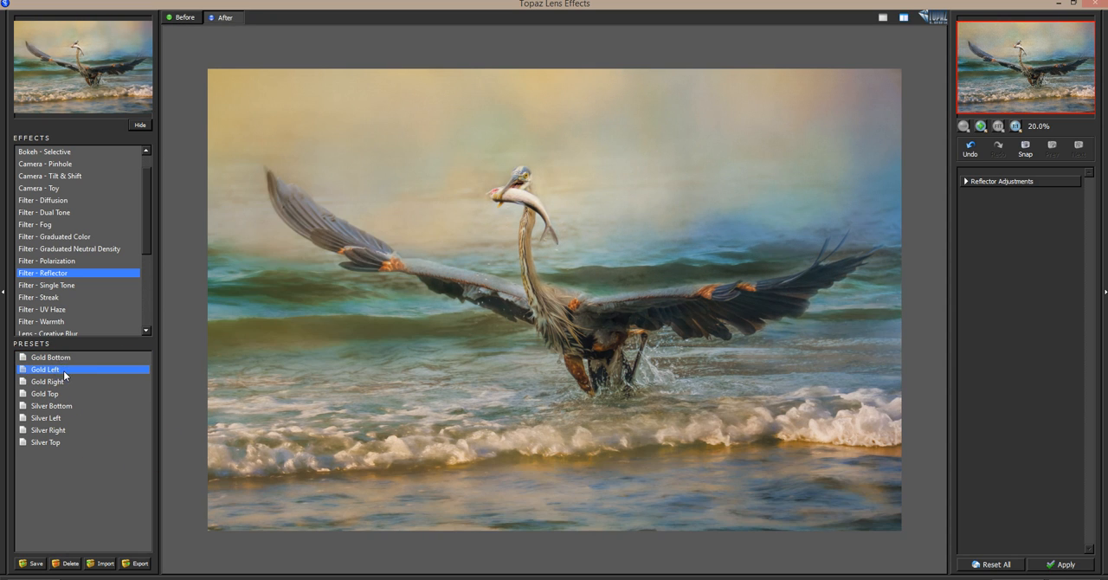
pyautogui.click(61, 382)
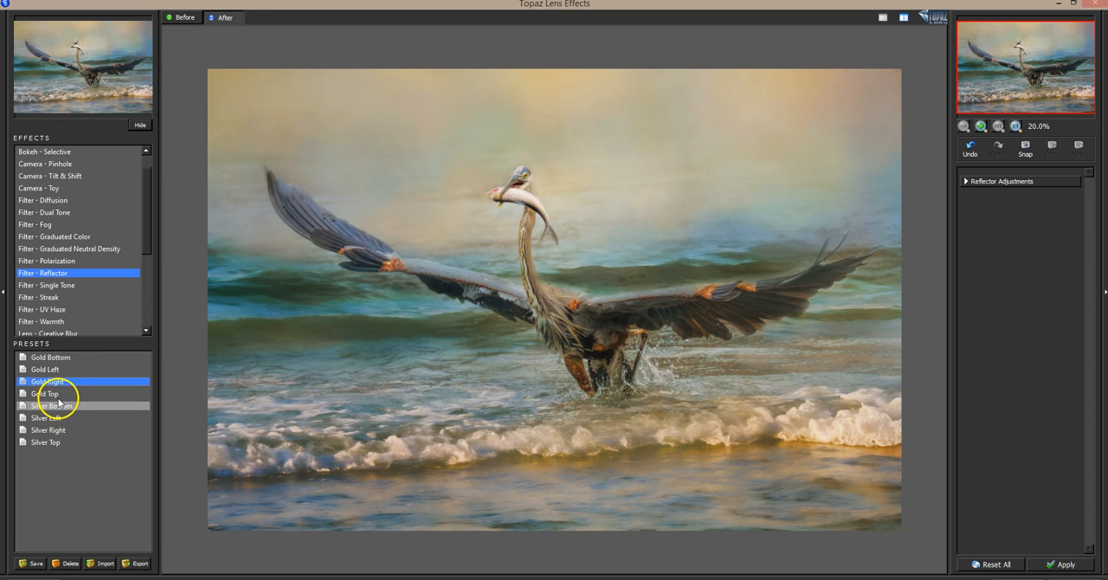
pyautogui.click(58, 396)
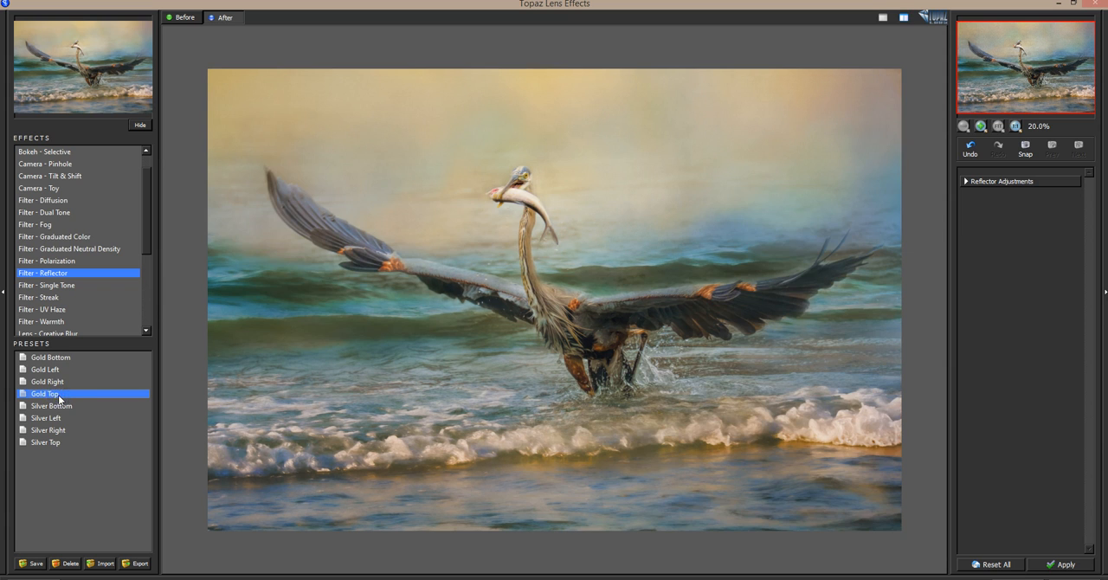
pyautogui.click(62, 407)
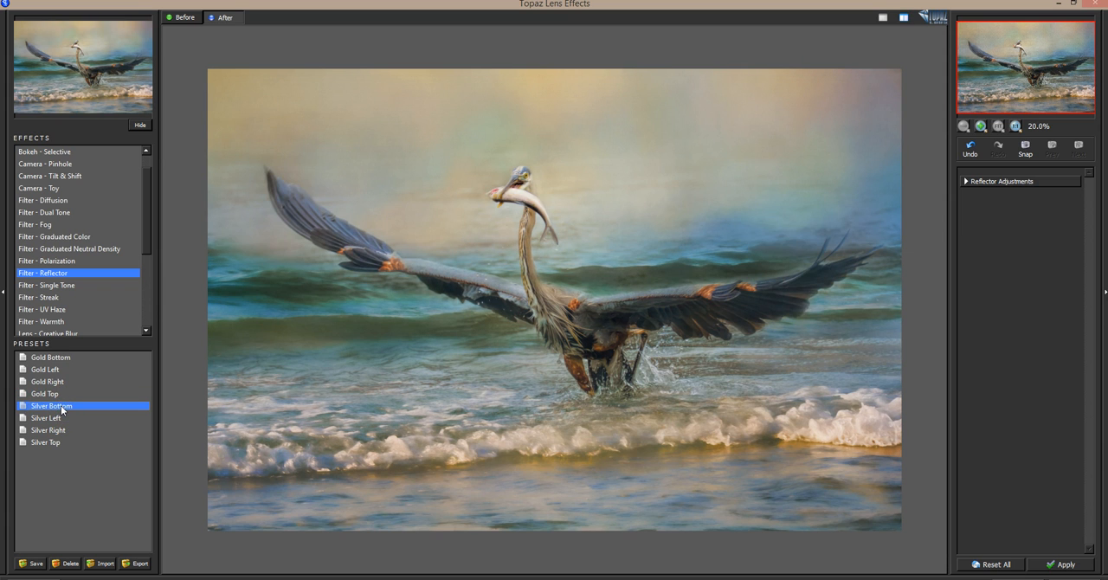
pyautogui.click(57, 419)
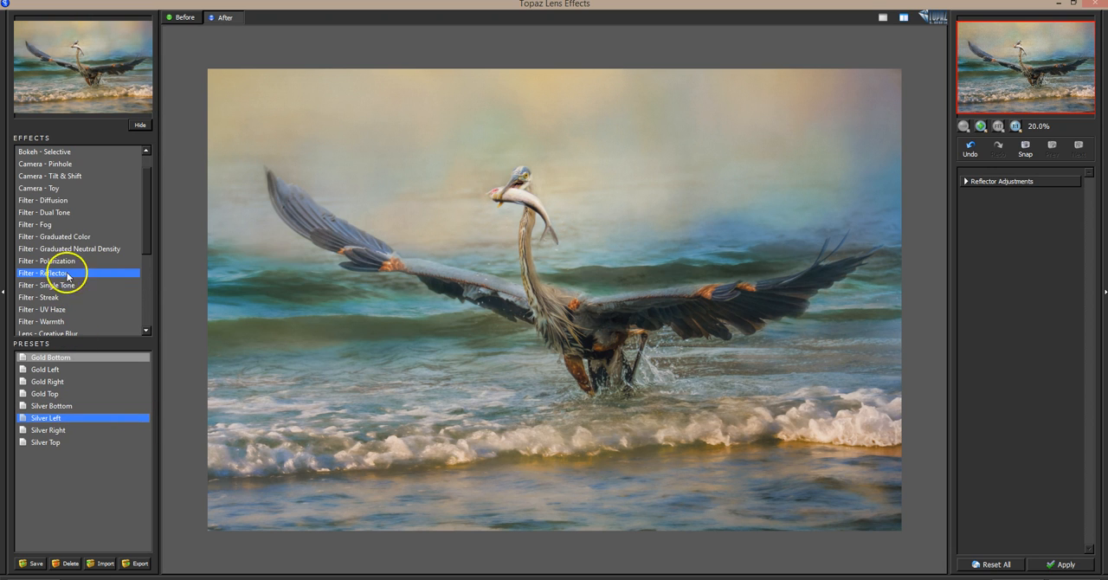
# Try the Graduated Neutral Density presets Right Quarter 1 Stop, Left Quarter 2 Stops and Right Quarter 2 Stops.
pyautogui.click(99, 251)
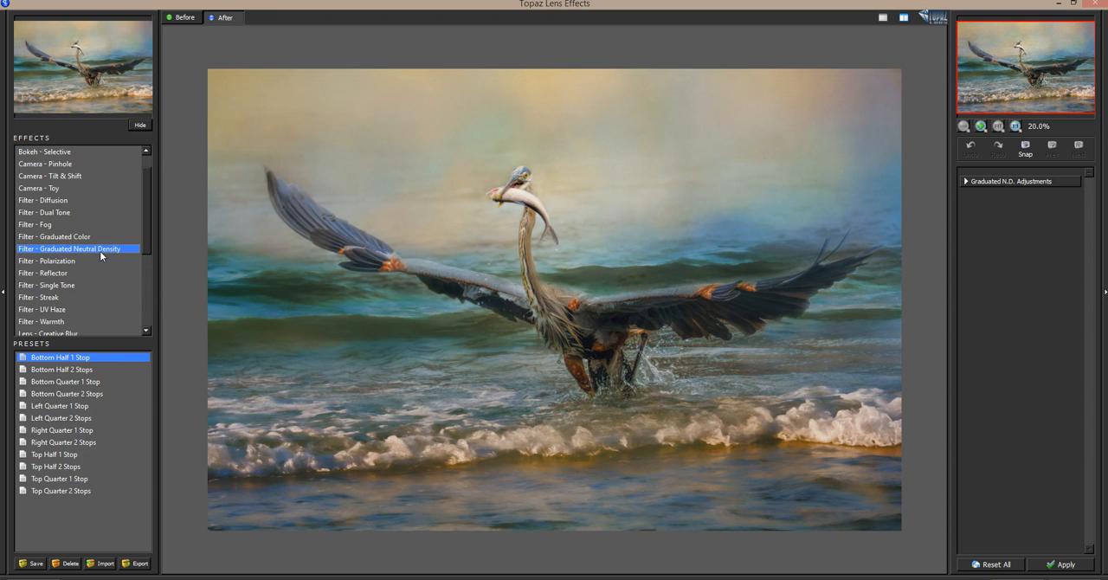
pyautogui.click(86, 430)
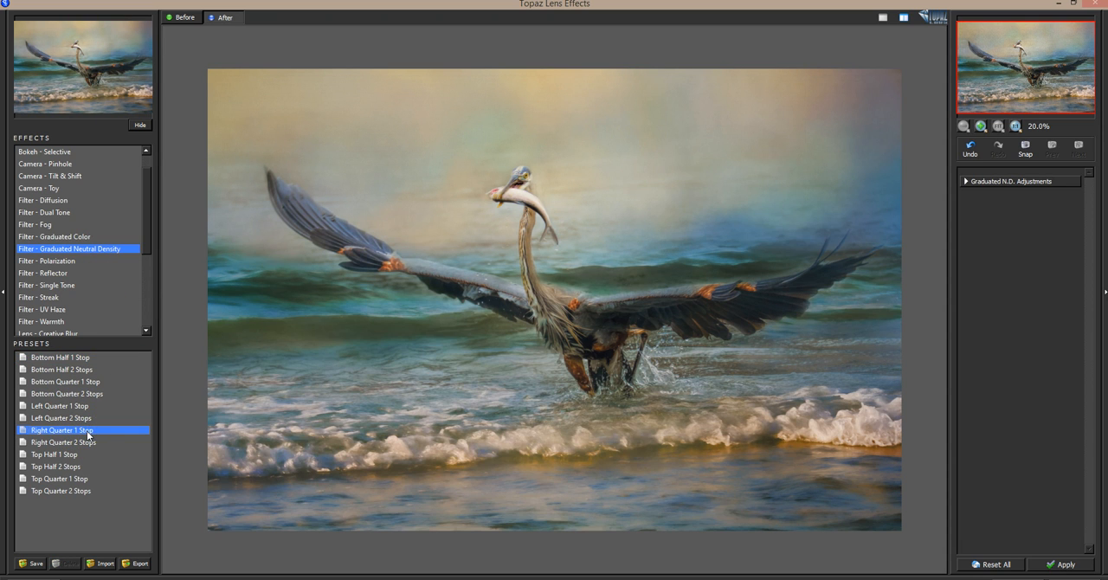
pyautogui.click(89, 441)
pyautogui.click(92, 420)
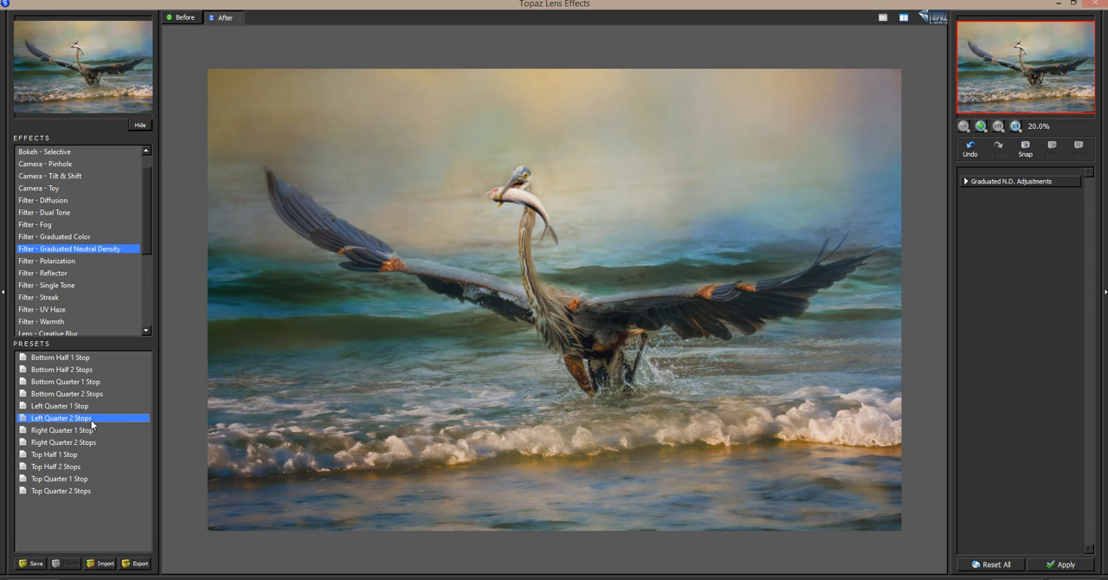
pyautogui.click(90, 442)
# Compare the original image with the Right Quarter 2 Stops preview several times.
pyautogui.click(569, 366)
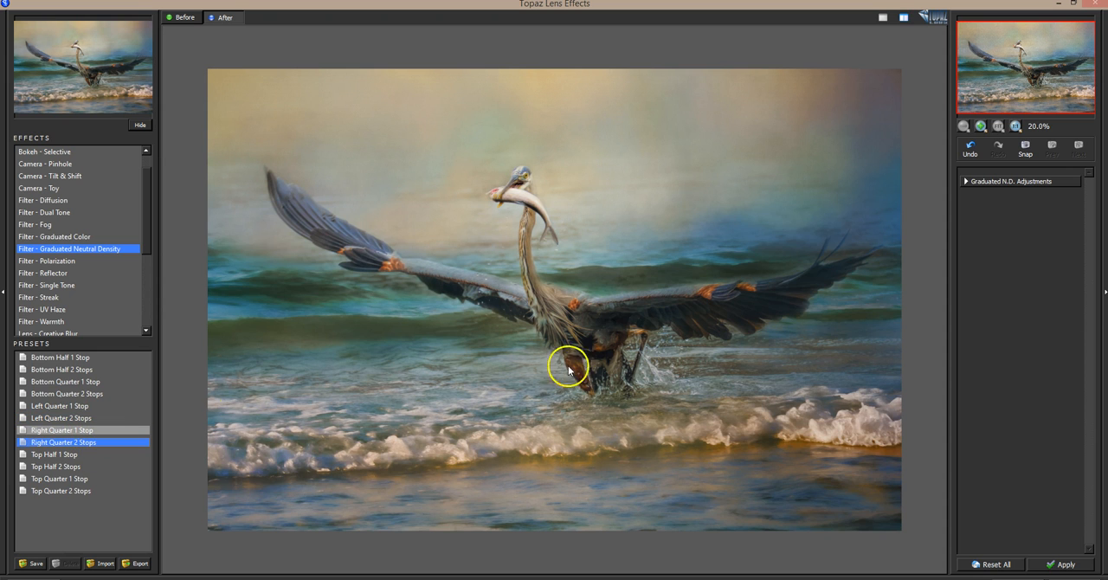
pyautogui.click(625, 362)
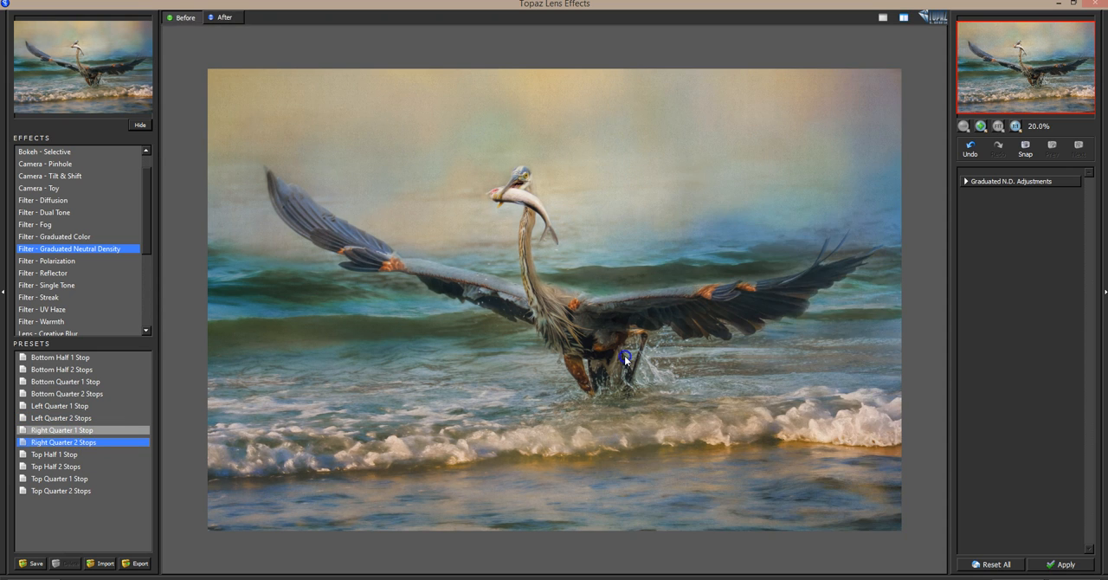
pyautogui.click(626, 362)
pyautogui.click(625, 362)
pyautogui.click(625, 362)
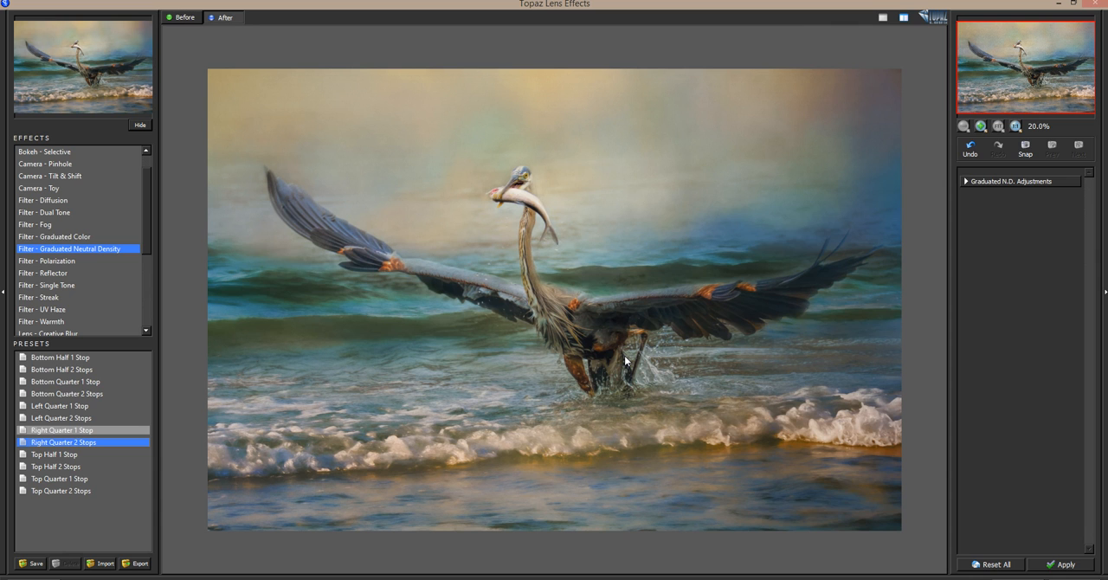
pyautogui.click(625, 362)
pyautogui.click(625, 358)
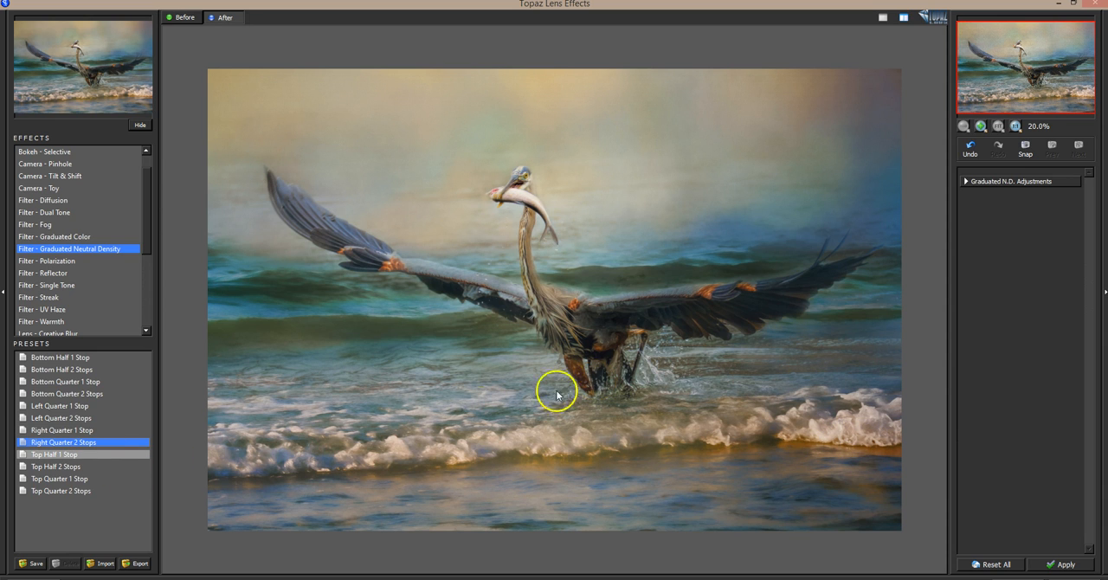
# Apply the Graduated Neutral Density preset Right Quarter 1 Stop to the duplicated stamp layer.
pyautogui.click(61, 430)
pyautogui.click(593, 426)
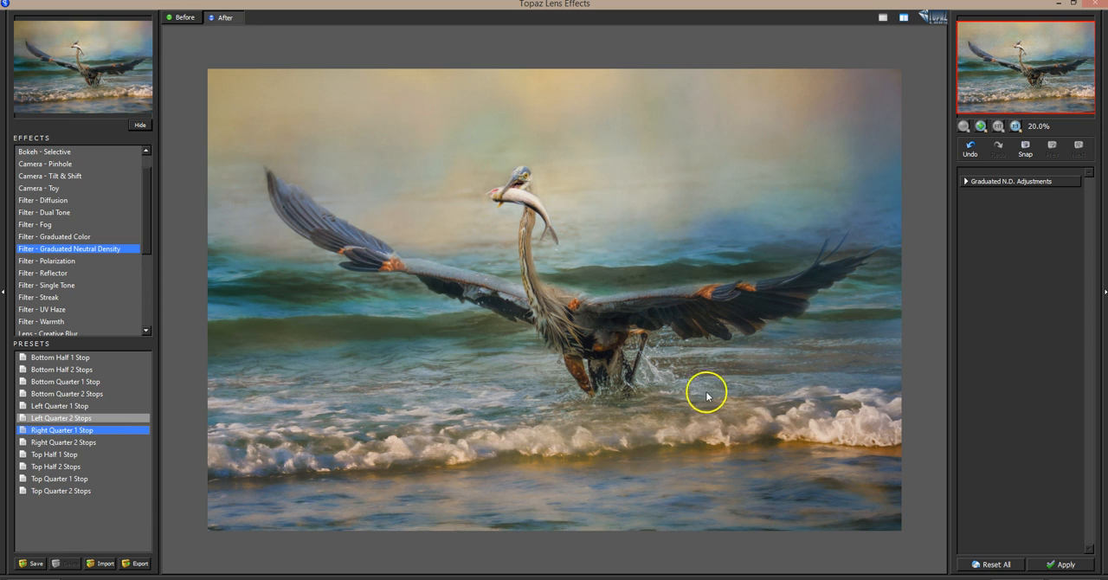
pyautogui.click(735, 395)
pyautogui.click(774, 408)
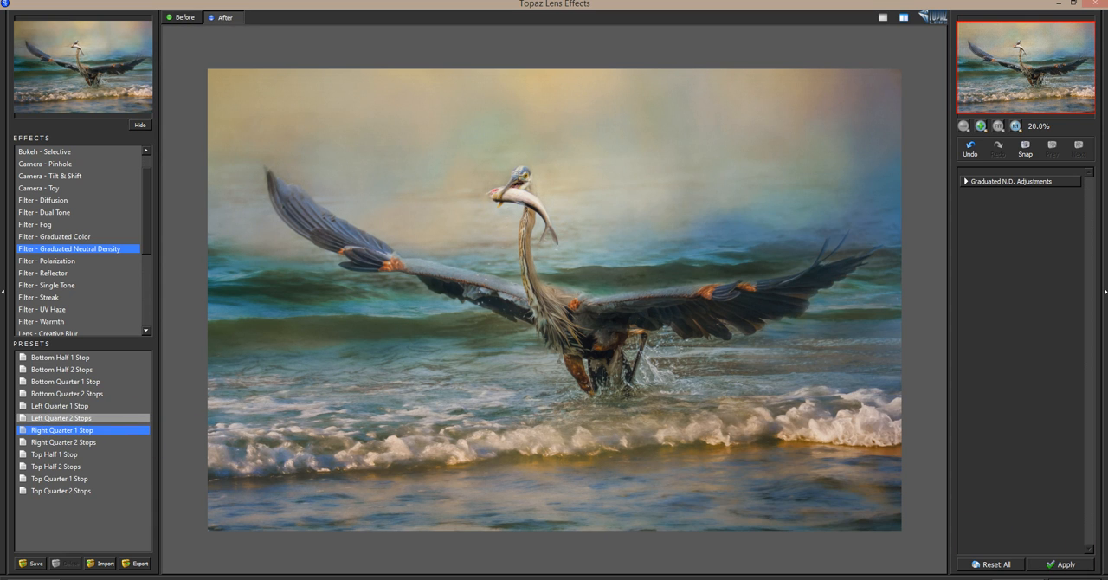
pyautogui.click(979, 579)
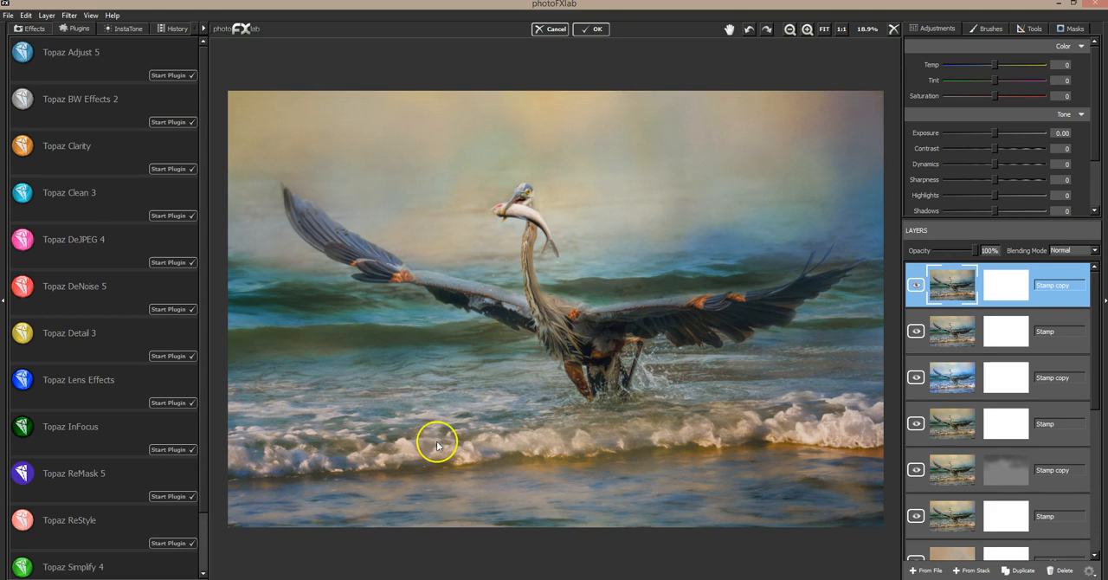
# Duplicate the top Stamp copy layer and apply the Lens Effects Reflector preset Gold Left to the duplicate.
pyautogui.click(1025, 571)
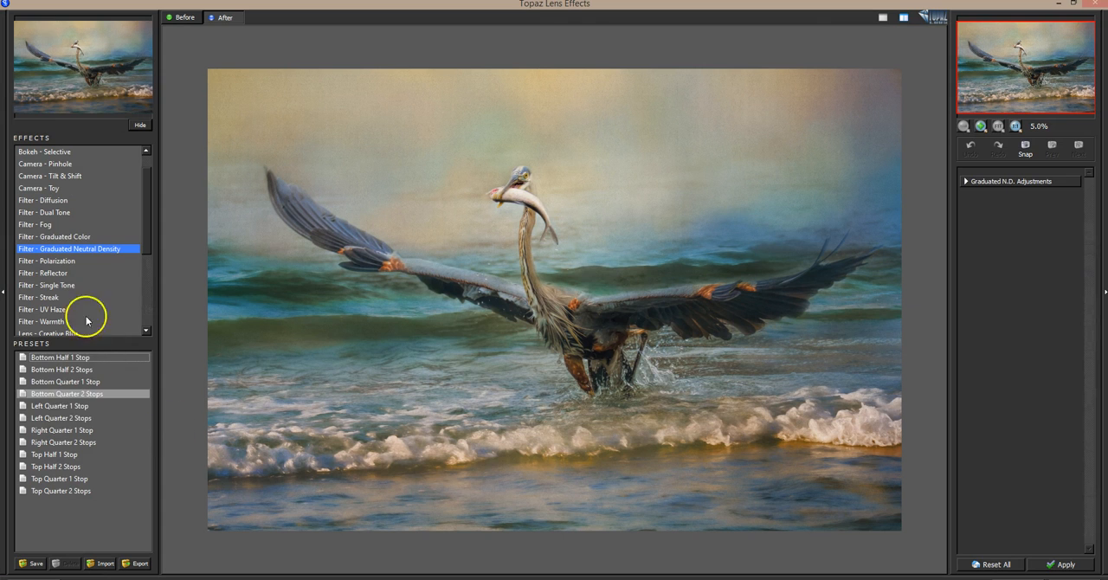
pyautogui.click(55, 274)
pyautogui.click(65, 367)
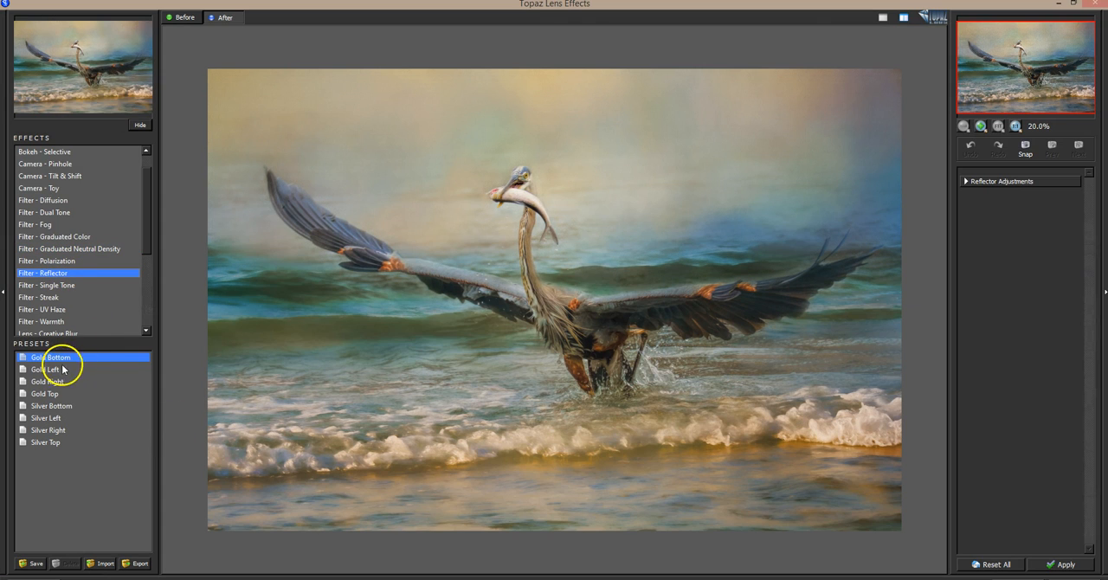
pyautogui.click(89, 370)
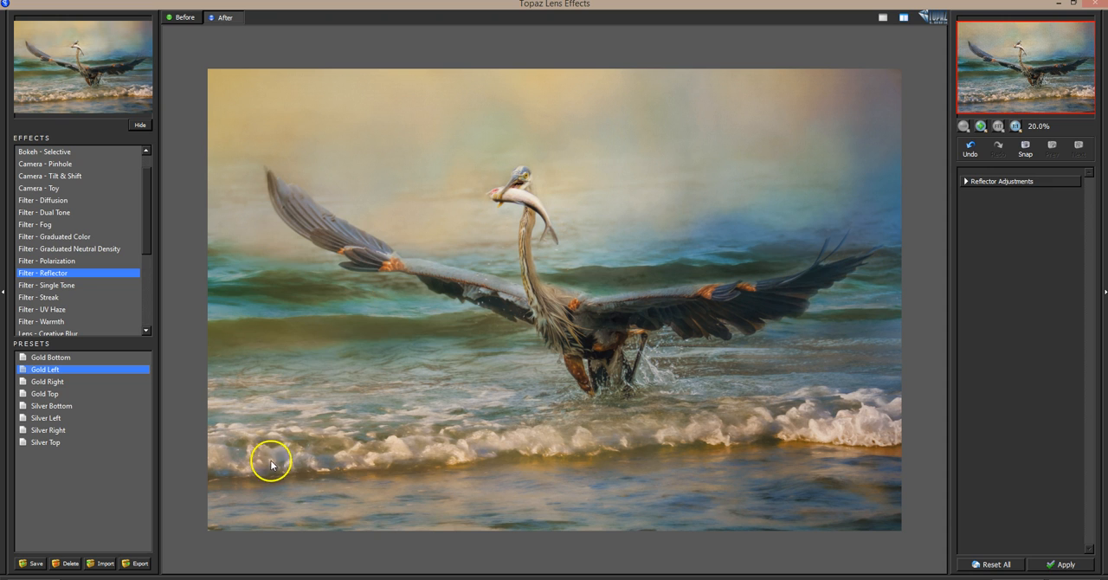
pyautogui.click(320, 463)
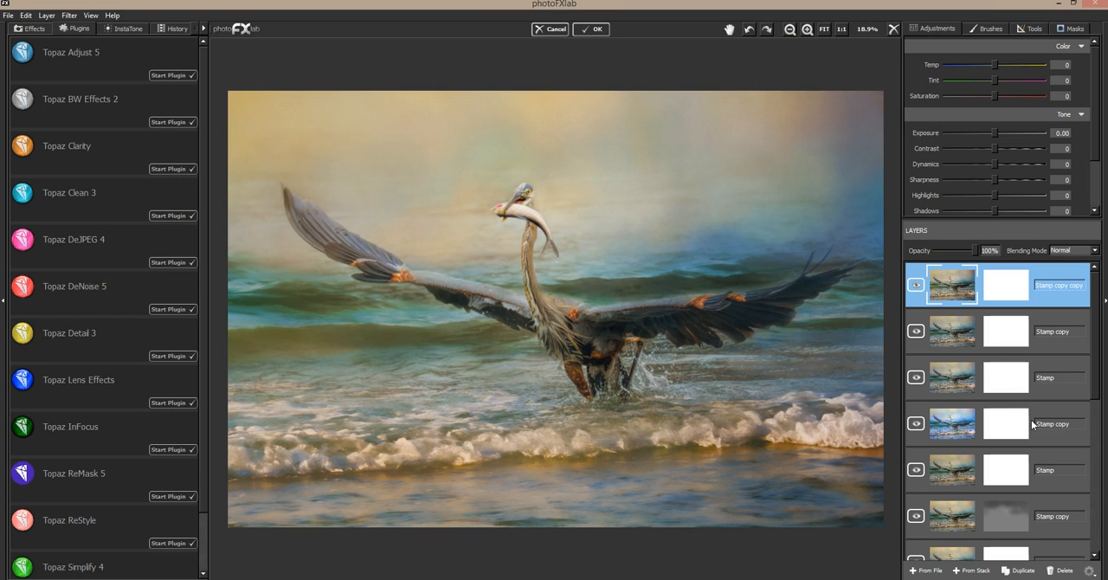
# Compare the image with the Stamp copy copy layer off and on, and invert that layer's mask to black.
pyautogui.click(1073, 29)
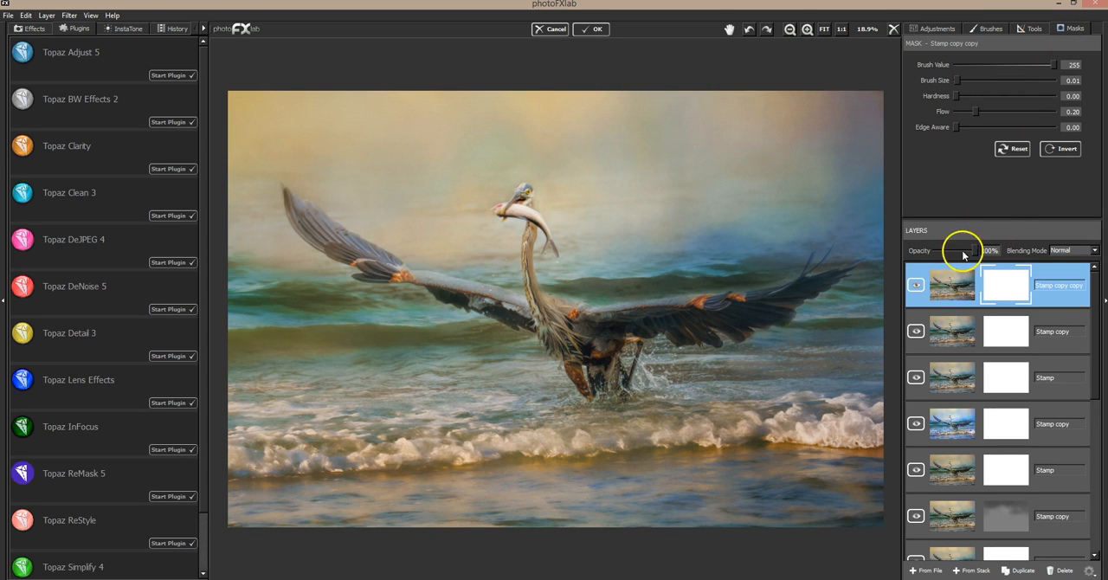
pyautogui.click(917, 286)
pyautogui.click(913, 332)
pyautogui.click(912, 332)
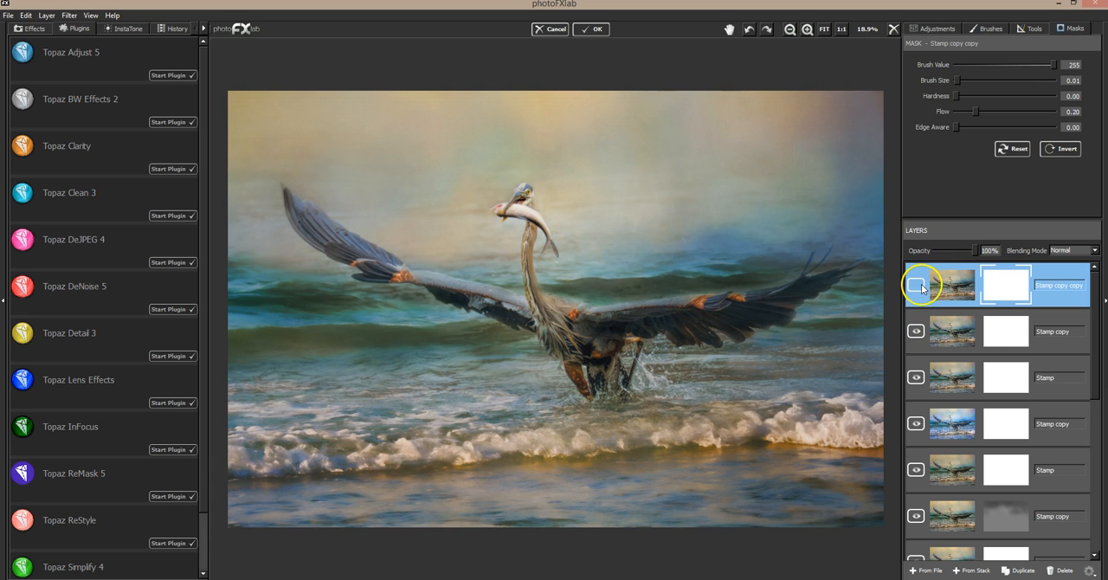
pyautogui.click(916, 284)
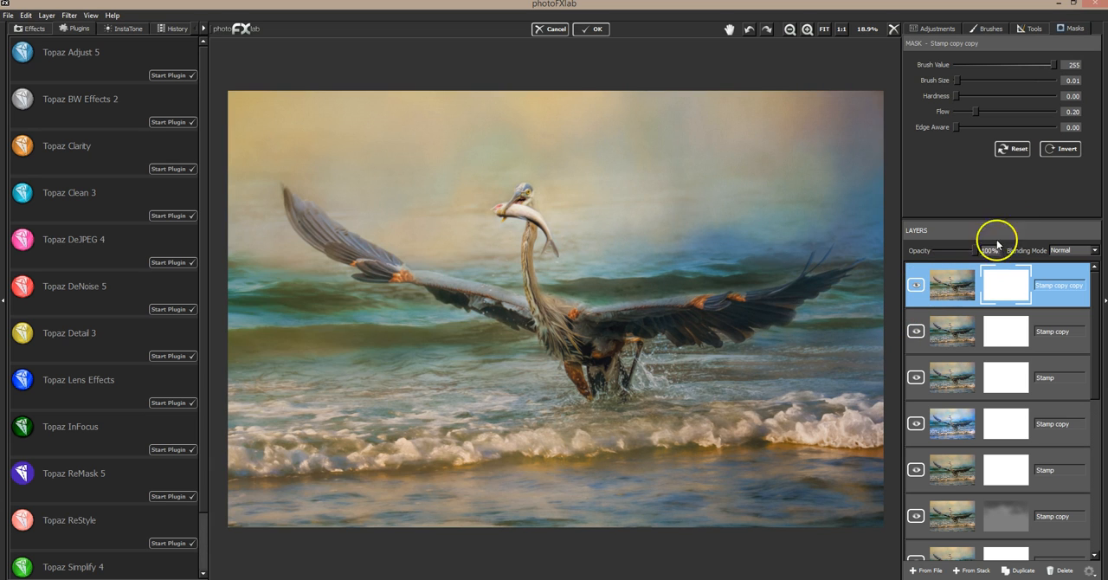
pyautogui.click(1063, 149)
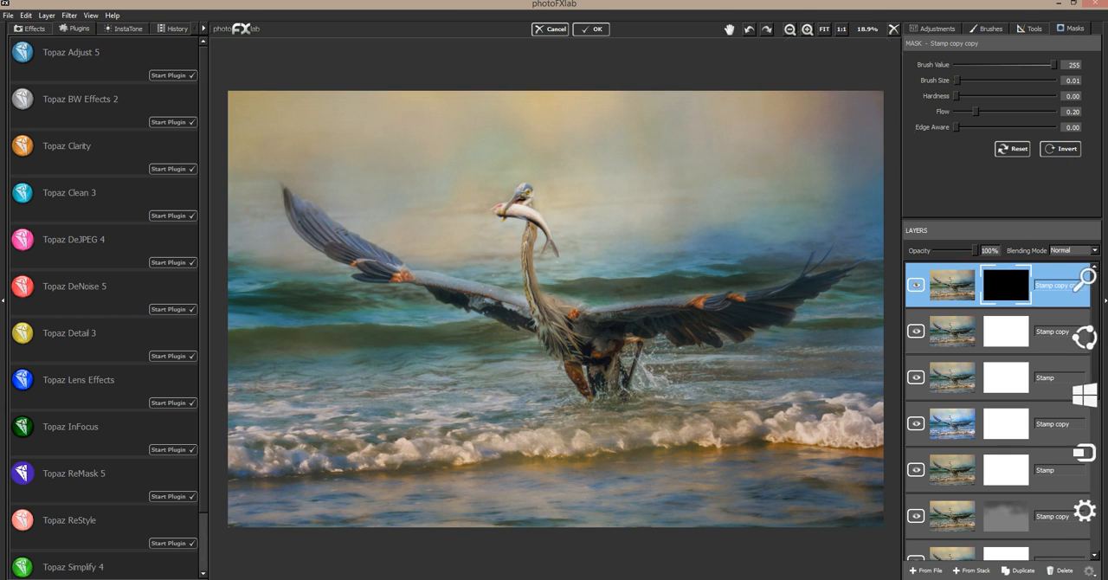
# Paint the gold effect into the lower-left waves on the mask with brush size 0.36 and flow 0.22, and compare the layer off and on.
pyautogui.moveTo(982, 105)
pyautogui.mouseDown()
pyautogui.moveTo(973, 80)
pyautogui.moveTo(991, 81)
pyautogui.mouseUp()
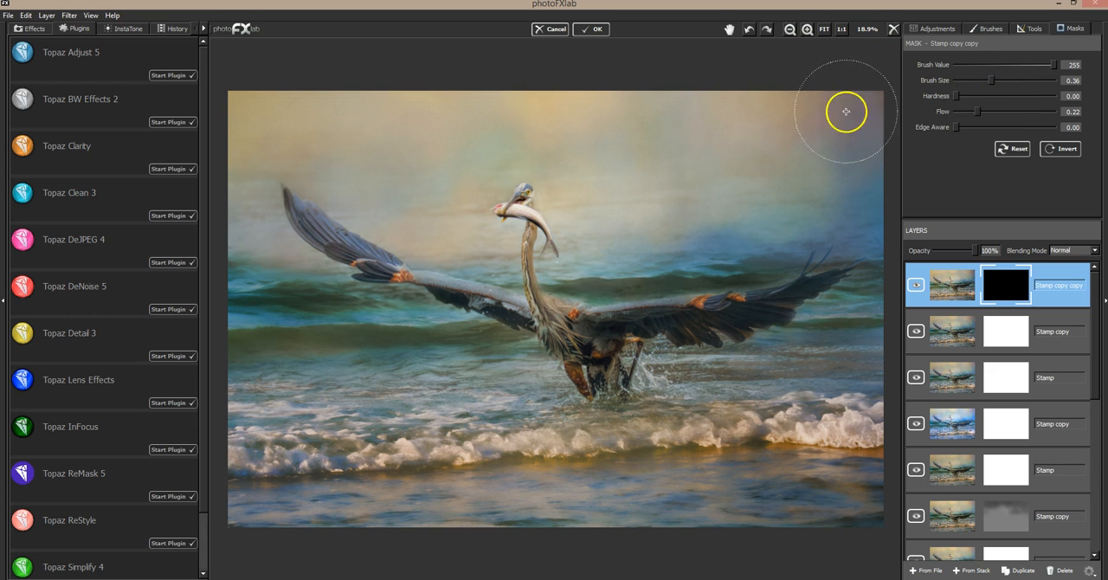
pyautogui.moveTo(251, 469)
pyautogui.mouseDown()
pyautogui.moveTo(291, 466)
pyautogui.moveTo(233, 465)
pyautogui.moveTo(360, 465)
pyautogui.moveTo(237, 449)
pyautogui.moveTo(342, 446)
pyautogui.moveTo(249, 432)
pyautogui.moveTo(400, 436)
pyautogui.moveTo(245, 428)
pyautogui.moveTo(446, 413)
pyautogui.moveTo(294, 407)
pyautogui.moveTo(238, 424)
pyautogui.moveTo(492, 429)
pyautogui.moveTo(292, 443)
pyautogui.moveTo(216, 471)
pyautogui.moveTo(436, 466)
pyautogui.moveTo(273, 482)
pyautogui.moveTo(317, 495)
pyautogui.moveTo(229, 526)
pyautogui.moveTo(372, 502)
pyautogui.moveTo(252, 515)
pyautogui.moveTo(373, 498)
pyautogui.moveTo(373, 470)
pyautogui.moveTo(241, 465)
pyautogui.moveTo(433, 448)
pyautogui.moveTo(242, 415)
pyautogui.moveTo(406, 420)
pyautogui.moveTo(287, 395)
pyautogui.mouseUp()
pyautogui.moveTo(478, 407)
pyautogui.mouseDown()
pyautogui.moveTo(229, 370)
pyautogui.moveTo(321, 360)
pyautogui.moveTo(511, 419)
pyautogui.moveTo(546, 417)
pyautogui.mouseUp()
pyautogui.click(310, 385)
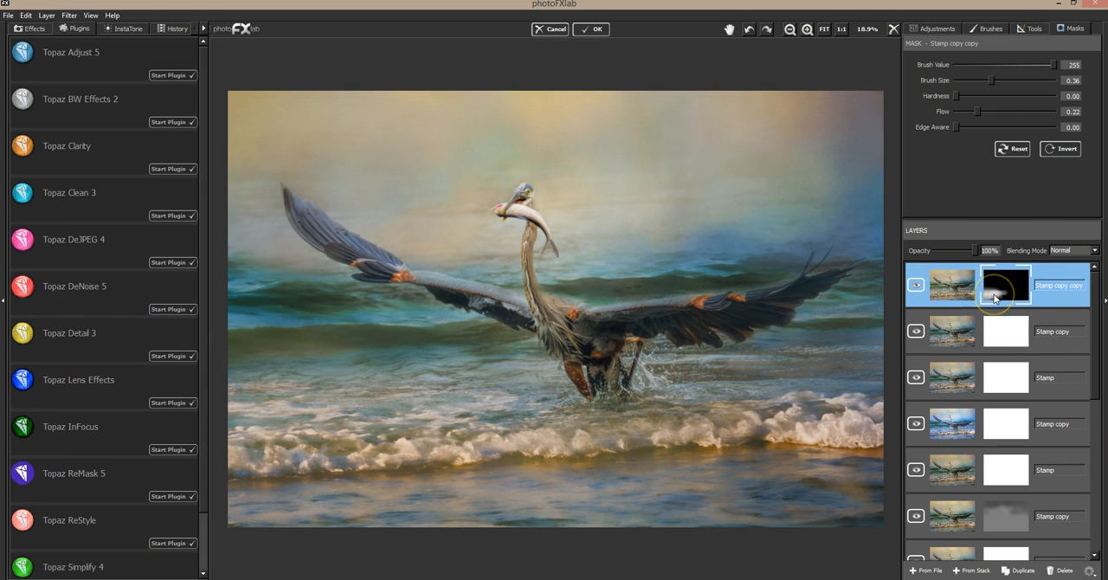
pyautogui.click(912, 286)
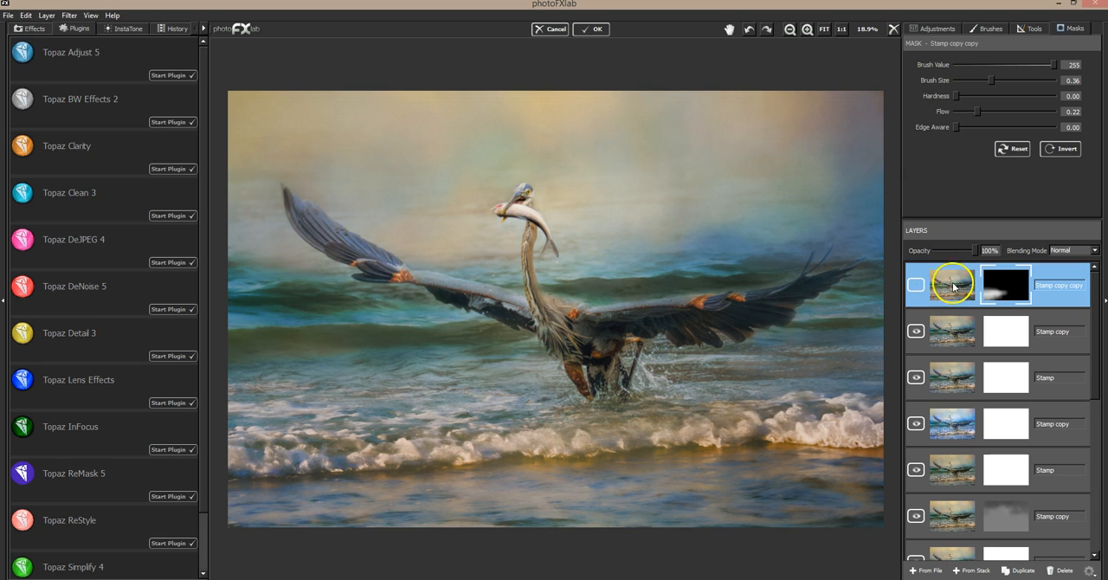
pyautogui.click(917, 286)
pyautogui.click(918, 286)
pyautogui.click(918, 286)
# Lower the Stamp copy copy layer's opacity to 47%, comparing the image with the layer hidden and shown.
pyautogui.moveTo(983, 252); pyautogui.dragTo(932, 257)
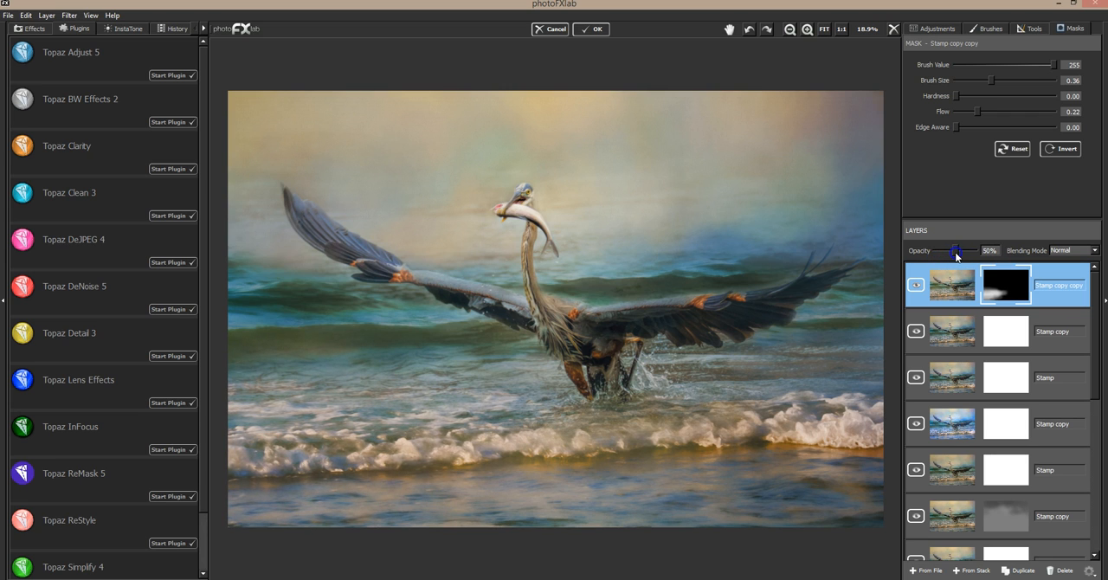
pyautogui.moveTo(939, 257); pyautogui.dragTo(951, 256)
pyautogui.click(916, 288)
pyautogui.click(916, 287)
pyautogui.moveTo(948, 249); pyautogui.dragTo(952, 248)
pyautogui.moveTo(954, 253); pyautogui.dragTo(954, 251)
# Mask the gold effect out of parts of the lower-left surf with brush value 0 and size 0.07, and compare the layer off and on.
pyautogui.moveTo(1051, 65); pyautogui.dragTo(954, 75)
pyautogui.moveTo(242, 478)
pyautogui.mouseDown()
pyautogui.moveTo(285, 481)
pyautogui.moveTo(239, 487)
pyautogui.moveTo(302, 480)
pyautogui.moveTo(235, 484)
pyautogui.moveTo(357, 475)
pyautogui.moveTo(225, 482)
pyautogui.moveTo(287, 481)
pyautogui.moveTo(227, 478)
pyautogui.moveTo(263, 488)
pyautogui.moveTo(301, 482)
pyautogui.moveTo(248, 488)
pyautogui.moveTo(461, 468)
pyautogui.moveTo(498, 458)
pyautogui.mouseUp()
pyautogui.click(919, 288)
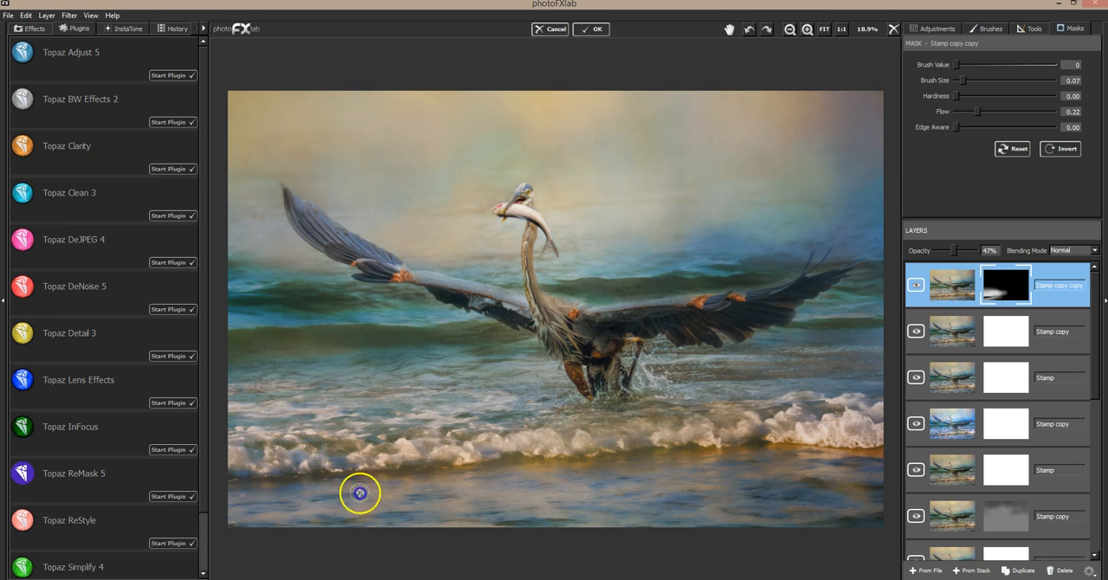
pyautogui.moveTo(306, 487)
pyautogui.mouseDown()
pyautogui.moveTo(358, 500)
pyautogui.moveTo(288, 510)
pyautogui.moveTo(248, 476)
pyautogui.moveTo(244, 444)
pyautogui.moveTo(360, 458)
pyautogui.mouseUp()
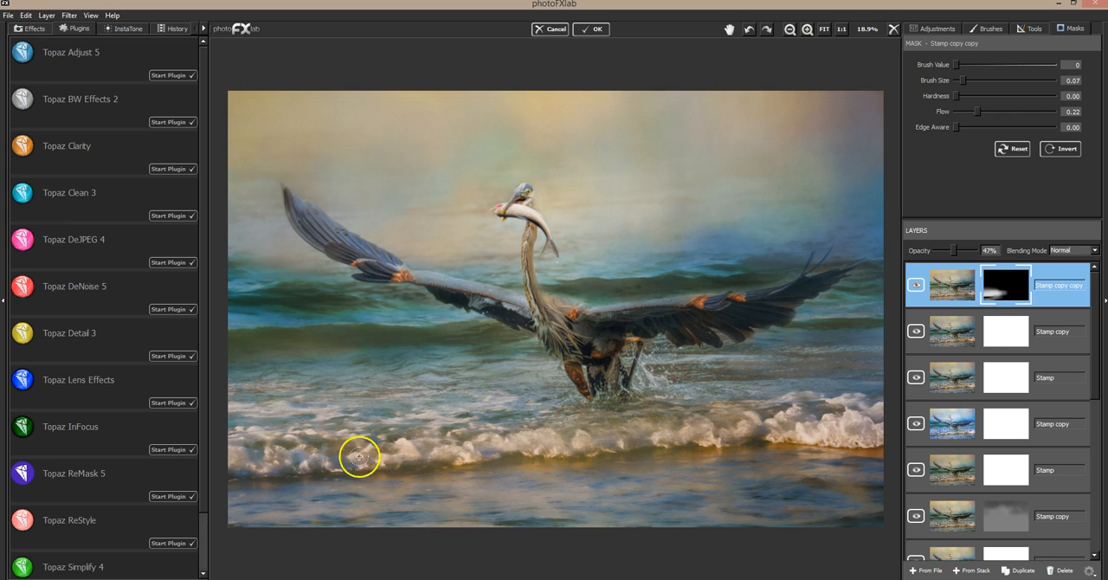
pyautogui.moveTo(247, 491)
pyautogui.mouseDown()
pyautogui.moveTo(301, 487)
pyautogui.moveTo(274, 472)
pyautogui.mouseUp()
pyautogui.moveTo(260, 443)
pyautogui.mouseDown()
pyautogui.moveTo(374, 442)
pyautogui.moveTo(409, 428)
pyautogui.mouseUp()
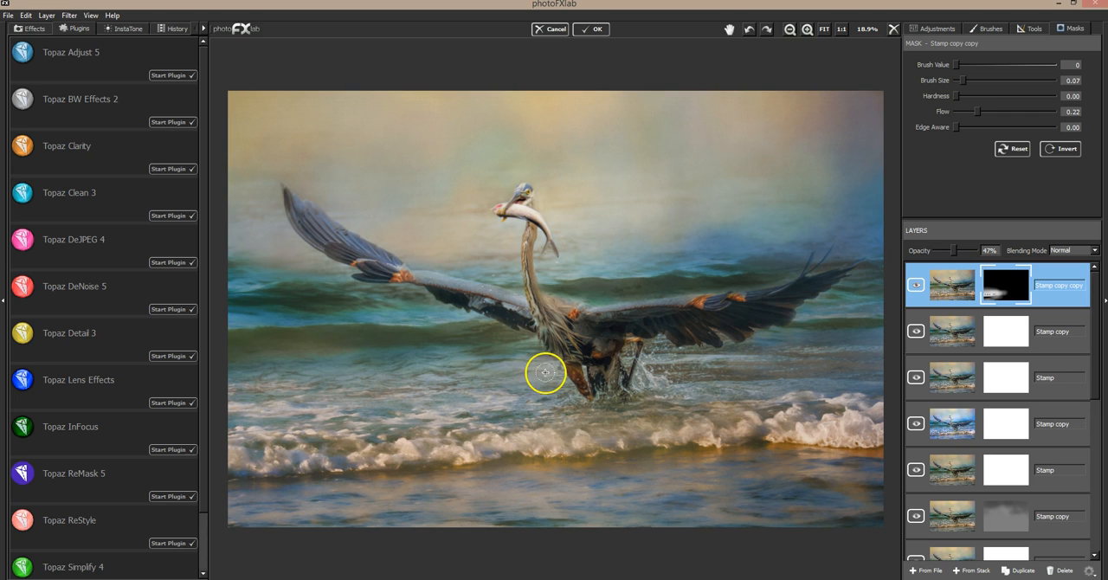
pyautogui.click(917, 285)
pyautogui.click(919, 285)
pyautogui.click(920, 283)
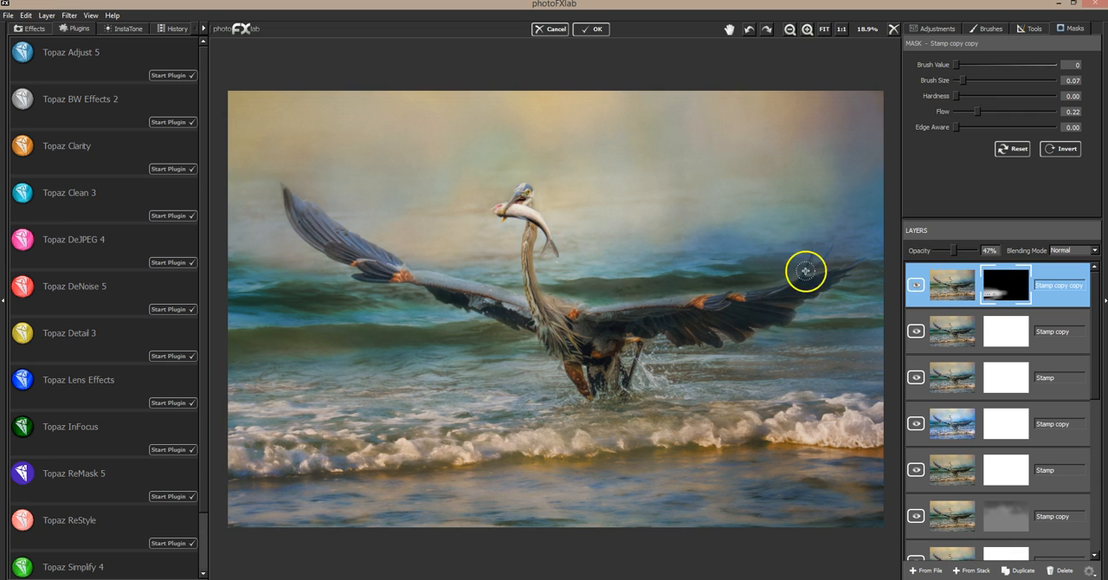
# Soften the gold effect in the lower-left waves with mask brush size 0.47 and raise the layer's opacity to 54%.
pyautogui.moveTo(963, 80); pyautogui.dragTo(1002, 79)
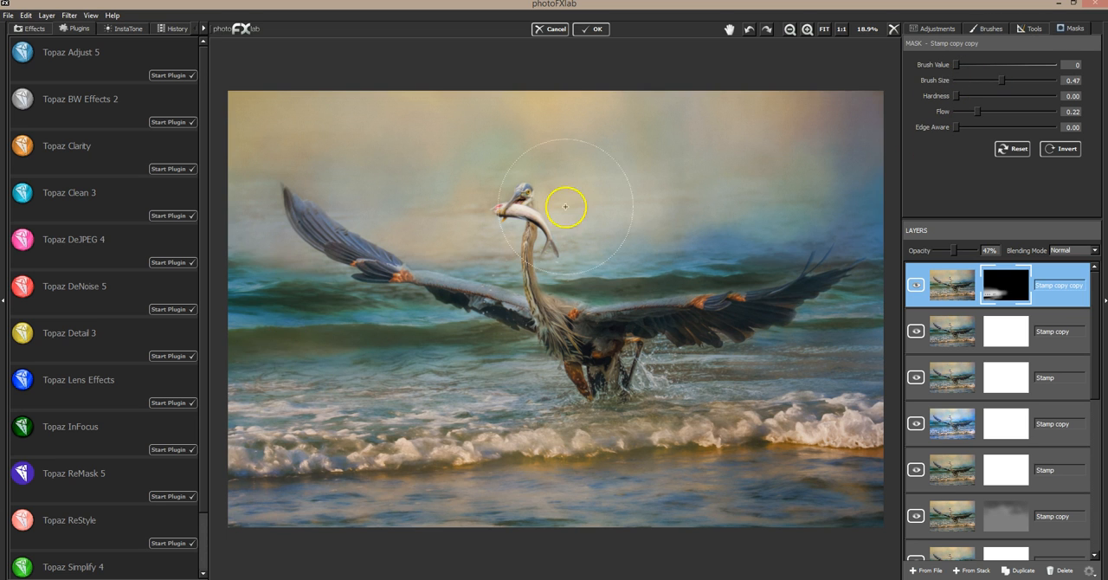
pyautogui.moveTo(349, 386)
pyautogui.mouseDown()
pyautogui.moveTo(358, 390)
pyautogui.moveTo(281, 373)
pyautogui.moveTo(395, 380)
pyautogui.mouseUp()
pyautogui.click(921, 285)
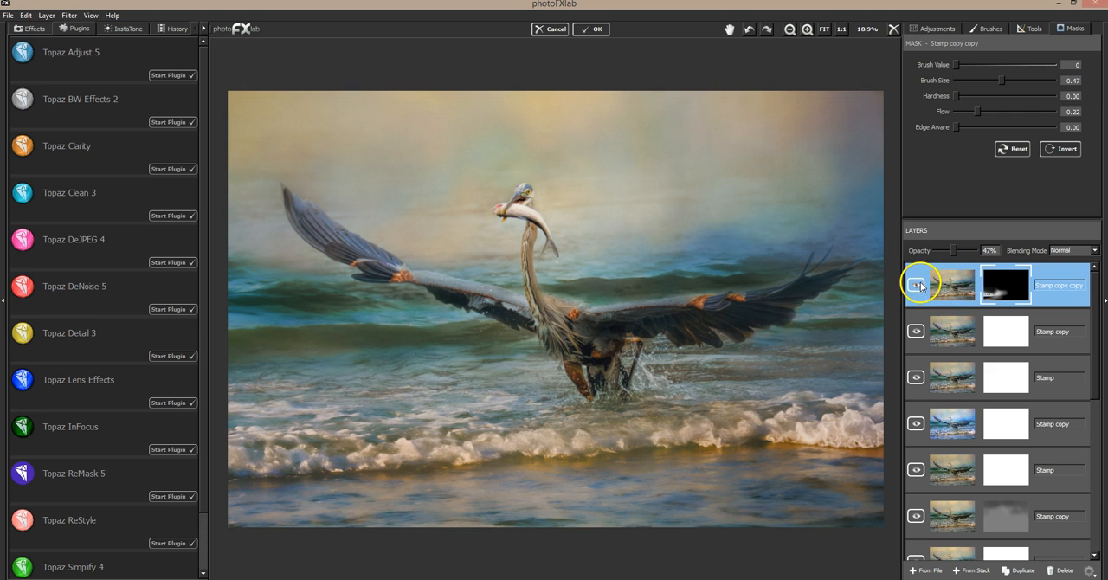
pyautogui.click(921, 284)
pyautogui.moveTo(954, 250)
pyautogui.mouseDown()
pyautogui.moveTo(939, 253)
pyautogui.moveTo(966, 258)
pyautogui.moveTo(932, 251)
pyautogui.moveTo(956, 251)
pyautogui.mouseUp()
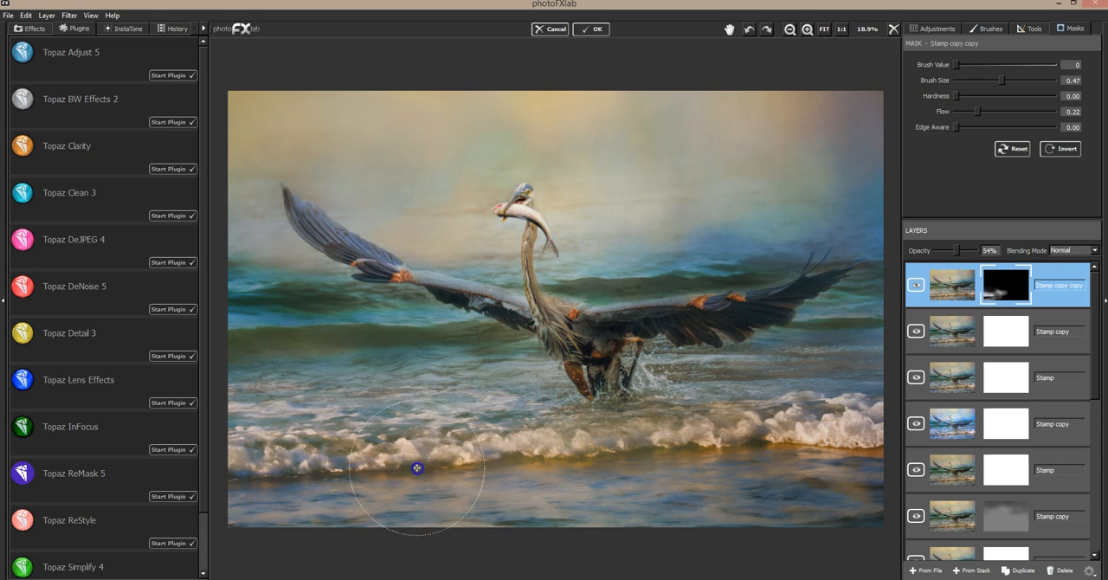
pyautogui.moveTo(503, 445)
pyautogui.mouseDown()
pyautogui.moveTo(493, 490)
pyautogui.moveTo(502, 474)
pyautogui.moveTo(477, 437)
pyautogui.moveTo(403, 516)
pyautogui.moveTo(463, 501)
pyautogui.moveTo(439, 376)
pyautogui.moveTo(447, 409)
pyautogui.moveTo(410, 414)
pyautogui.mouseUp()
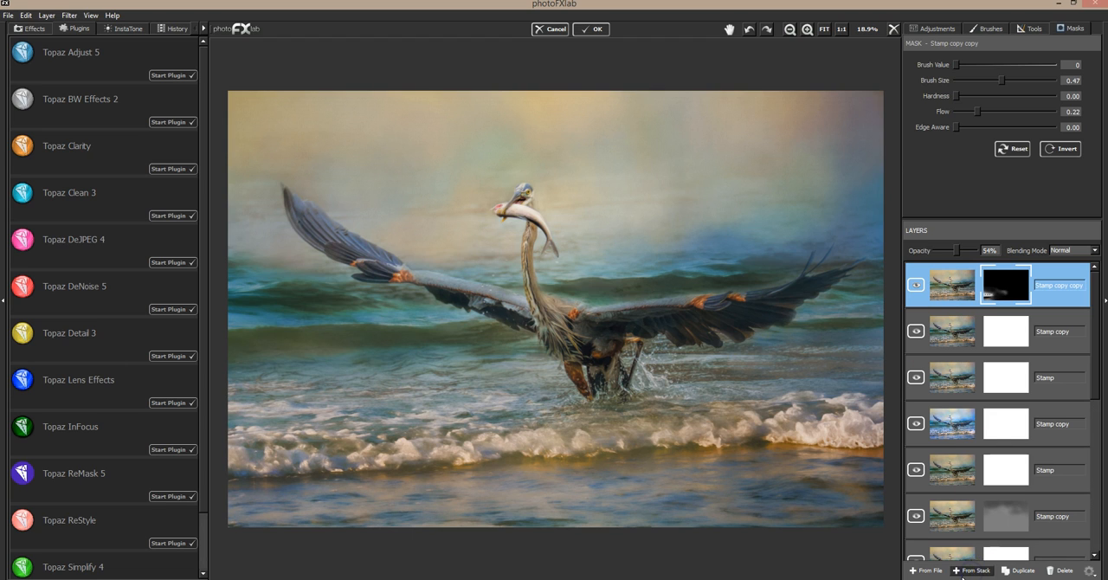
# Create a new layer from the stack above the masked gold layer and duplicate it.
pyautogui.click(964, 571)
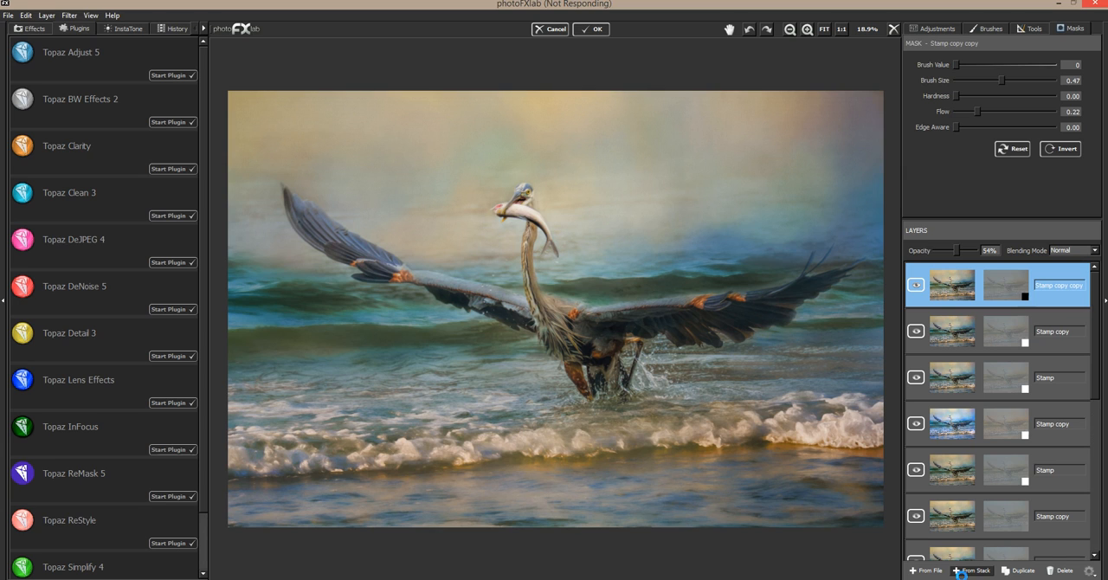
pyautogui.click(1025, 570)
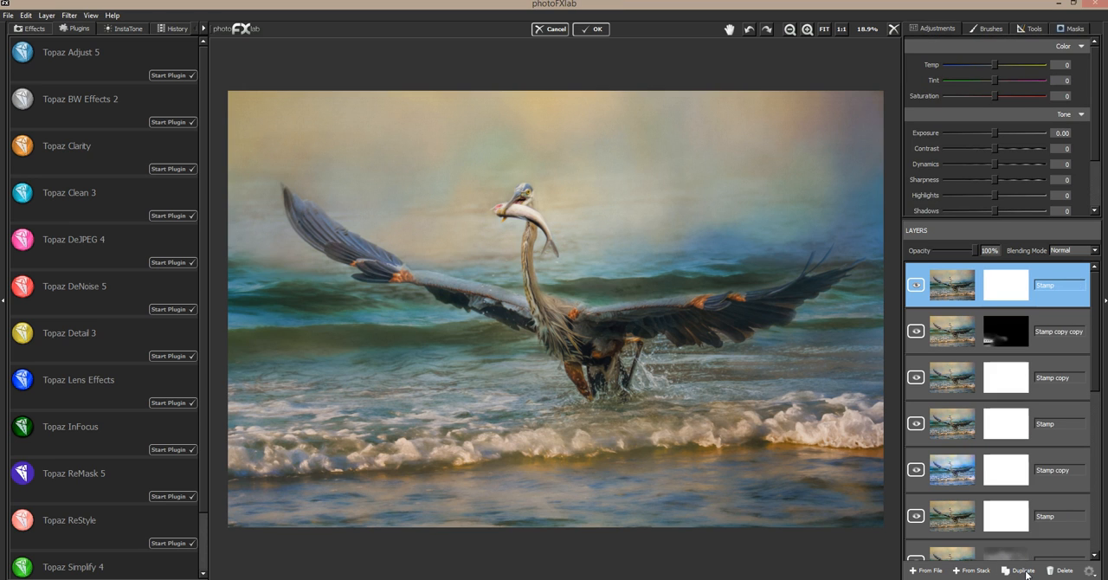
pyautogui.click(1024, 570)
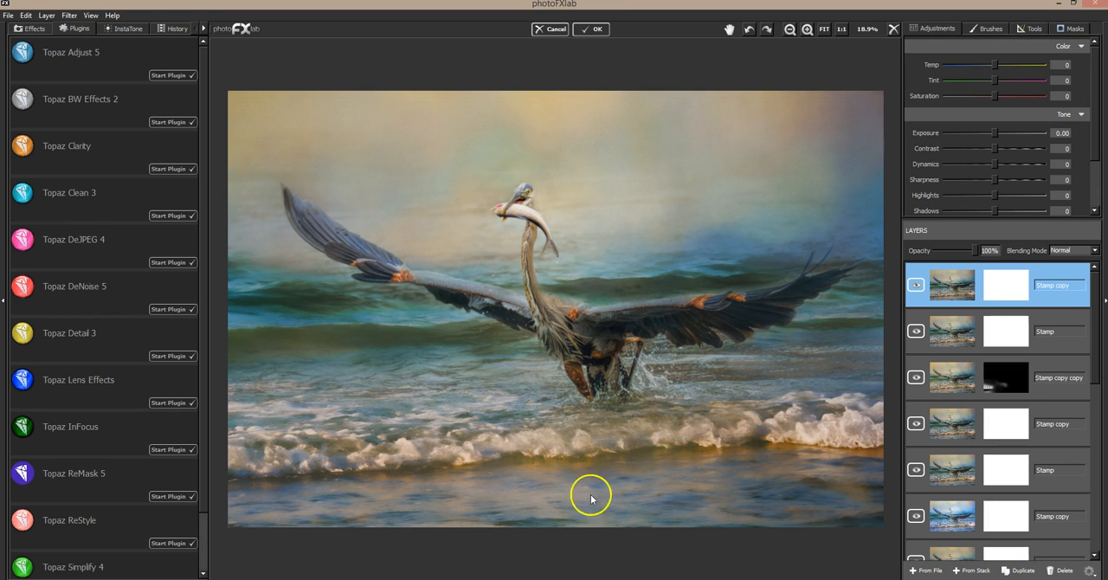
# Apply Topaz Clarity's Nature preset Fur and Feathers I to the duplicated layer, comparing it with Fur and Feathers II.
pyautogui.click(183, 168)
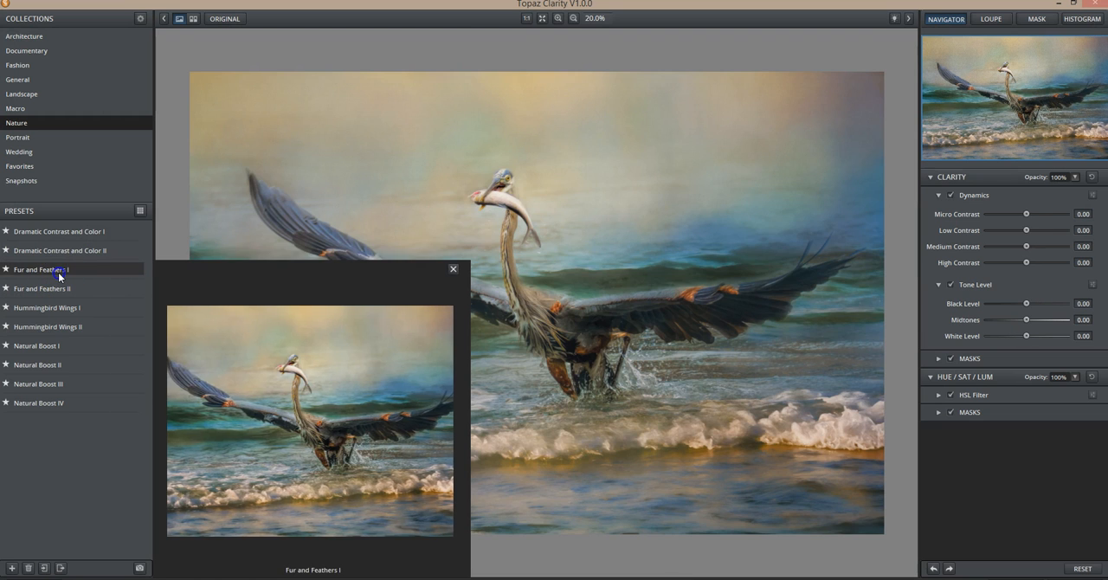
pyautogui.click(58, 272)
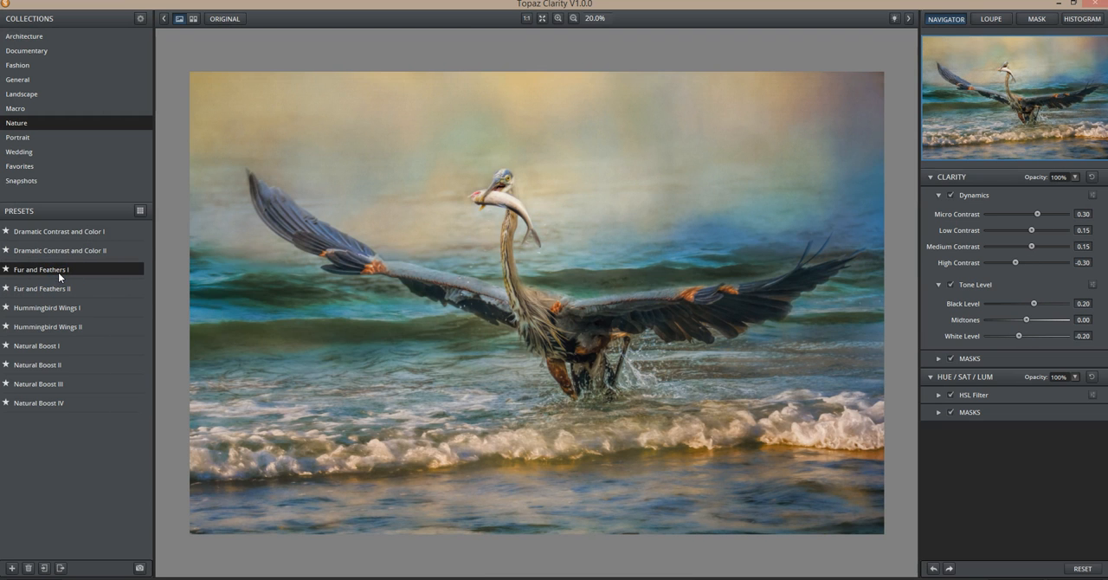
pyautogui.click(54, 289)
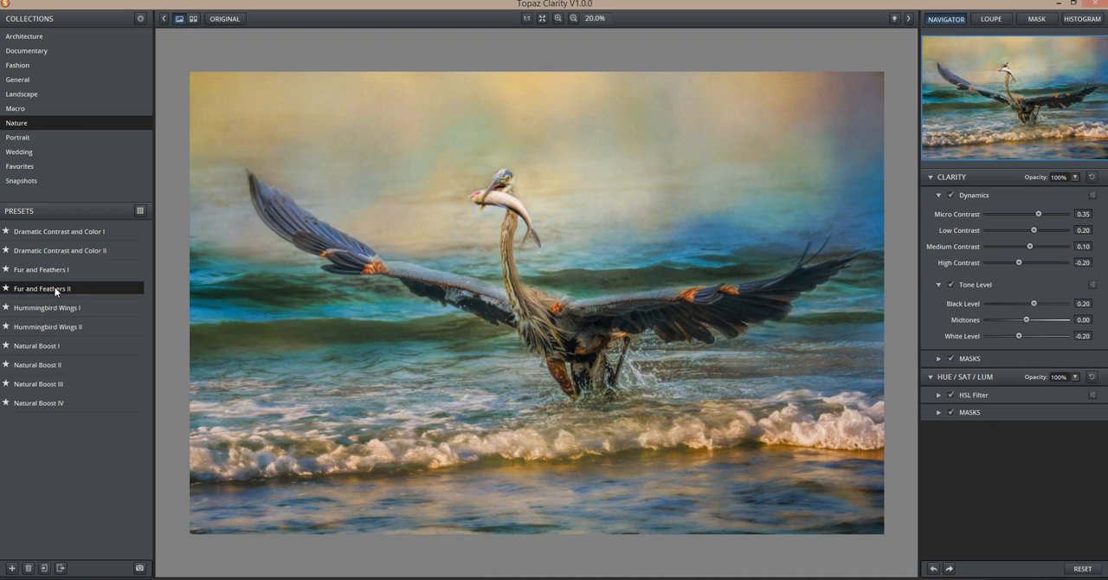
pyautogui.click(56, 272)
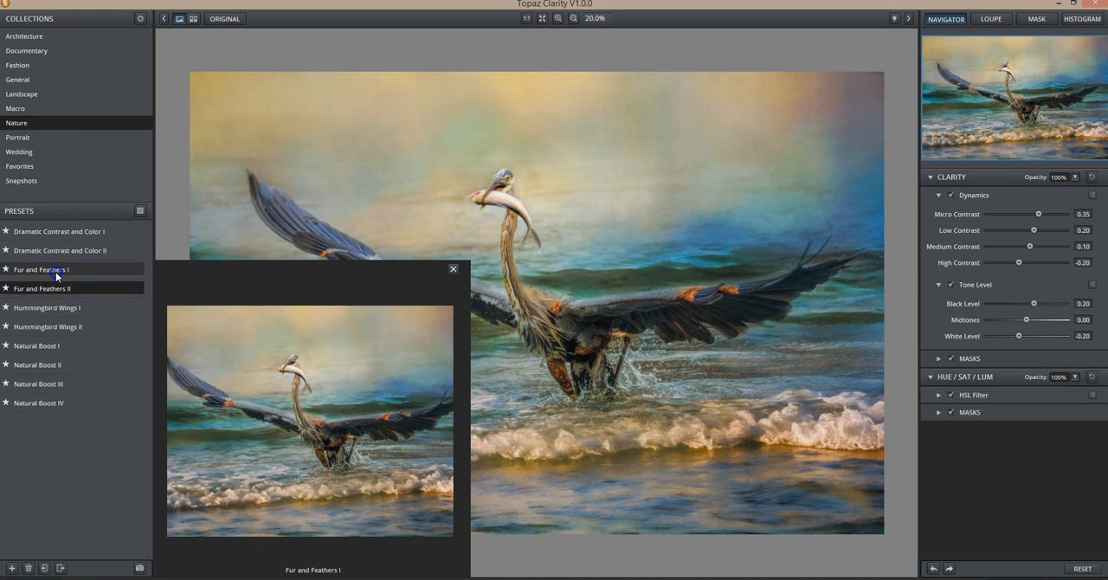
pyautogui.click(487, 226)
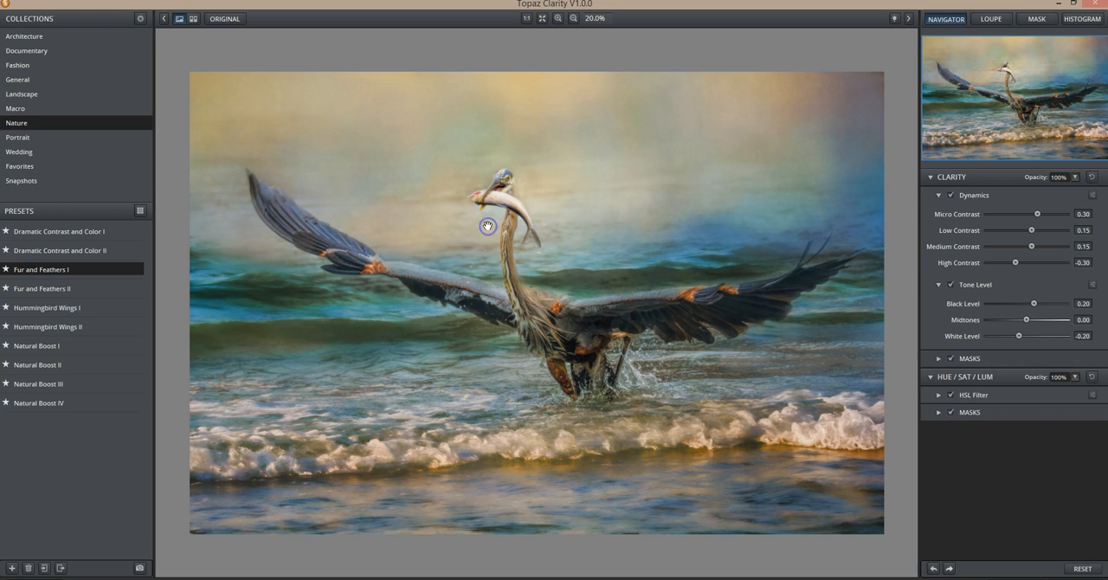
pyautogui.click(487, 226)
pyautogui.click(646, 365)
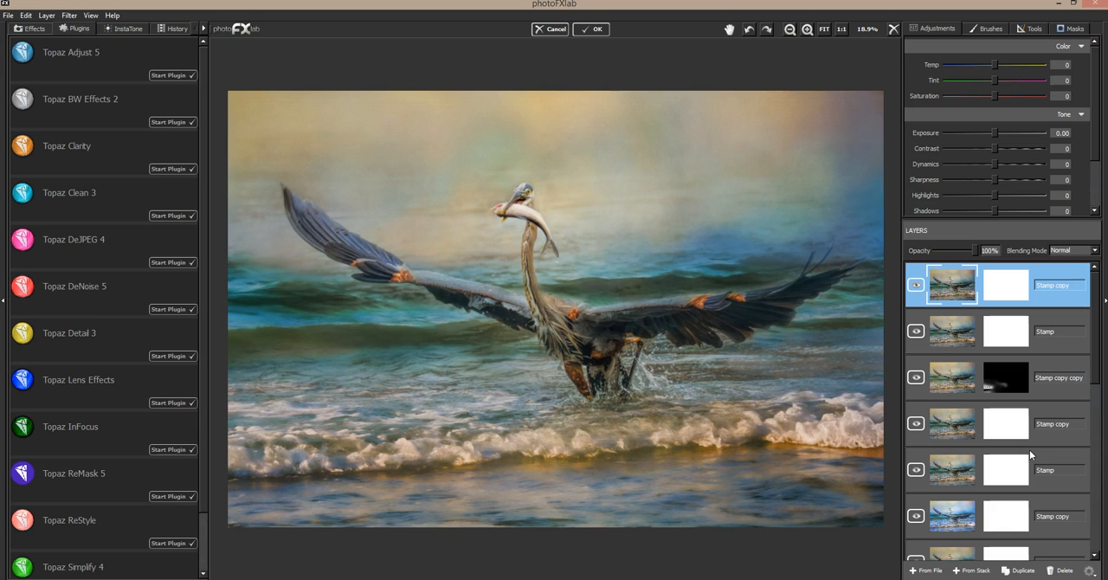
# Invert the Clarity layer's mask and paint the heron's head, neck and body back with brush value 255, size 0.07 and flow 1.00.
pyautogui.click(1074, 32)
pyautogui.click(1061, 149)
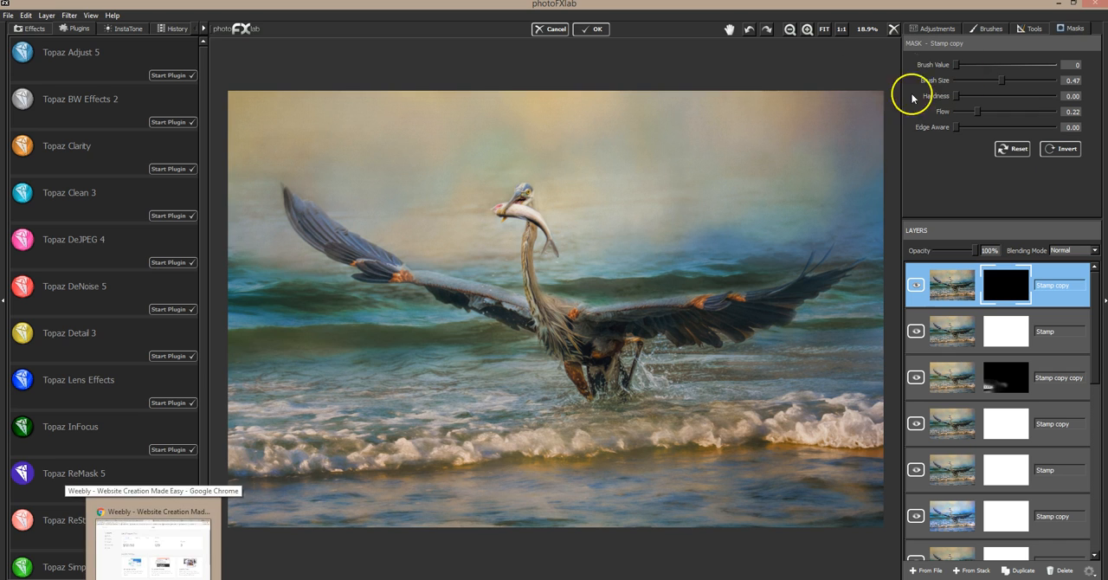
pyautogui.click(1043, 65)
pyautogui.moveTo(1004, 81); pyautogui.dragTo(970, 82)
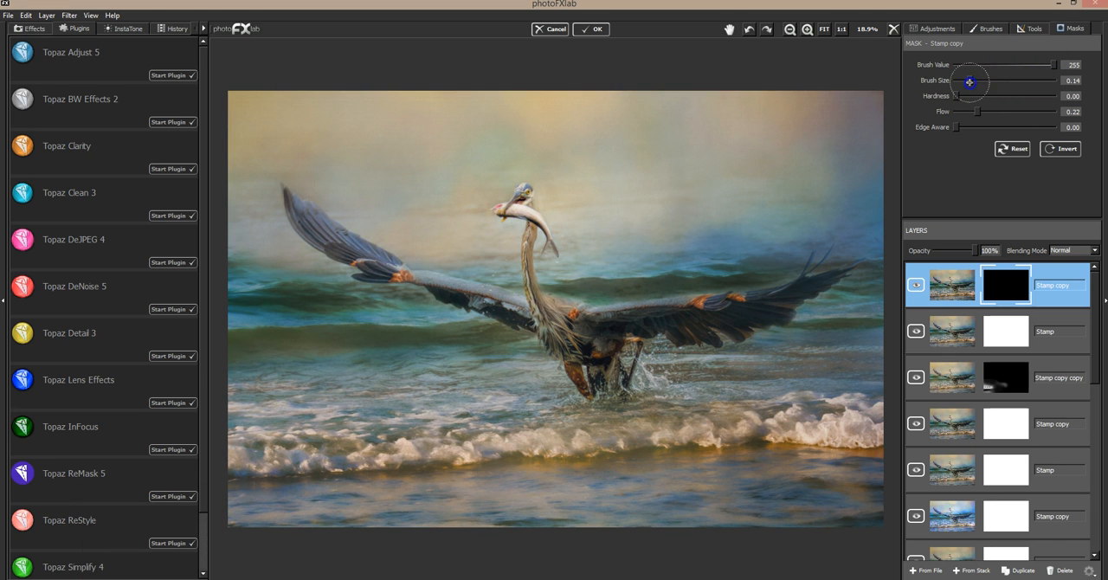
pyautogui.click(997, 112)
pyautogui.moveTo(965, 81); pyautogui.dragTo(960, 81)
pyautogui.moveTo(527, 199); pyautogui.dragTo(510, 211)
pyautogui.moveTo(553, 258)
pyautogui.mouseDown()
pyautogui.moveTo(531, 218)
pyautogui.moveTo(539, 314)
pyautogui.moveTo(584, 322)
pyautogui.moveTo(569, 322)
pyautogui.moveTo(547, 282)
pyautogui.moveTo(534, 332)
pyautogui.moveTo(534, 319)
pyautogui.moveTo(476, 302)
pyautogui.moveTo(567, 337)
pyautogui.moveTo(578, 375)
pyautogui.moveTo(563, 374)
pyautogui.moveTo(569, 403)
pyautogui.moveTo(586, 404)
pyautogui.moveTo(593, 372)
pyautogui.moveTo(609, 383)
pyautogui.moveTo(606, 399)
pyautogui.moveTo(626, 376)
pyautogui.moveTo(617, 355)
pyautogui.moveTo(618, 394)
pyautogui.moveTo(608, 330)
pyautogui.moveTo(598, 354)
pyautogui.moveTo(611, 357)
pyautogui.moveTo(596, 342)
pyautogui.moveTo(611, 328)
pyautogui.moveTo(595, 325)
pyautogui.moveTo(610, 318)
pyautogui.moveTo(570, 313)
pyautogui.moveTo(693, 307)
pyautogui.moveTo(603, 332)
pyautogui.moveTo(693, 317)
pyautogui.moveTo(622, 332)
pyautogui.moveTo(673, 311)
pyautogui.mouseUp()
pyautogui.moveTo(641, 355); pyautogui.dragTo(639, 392)
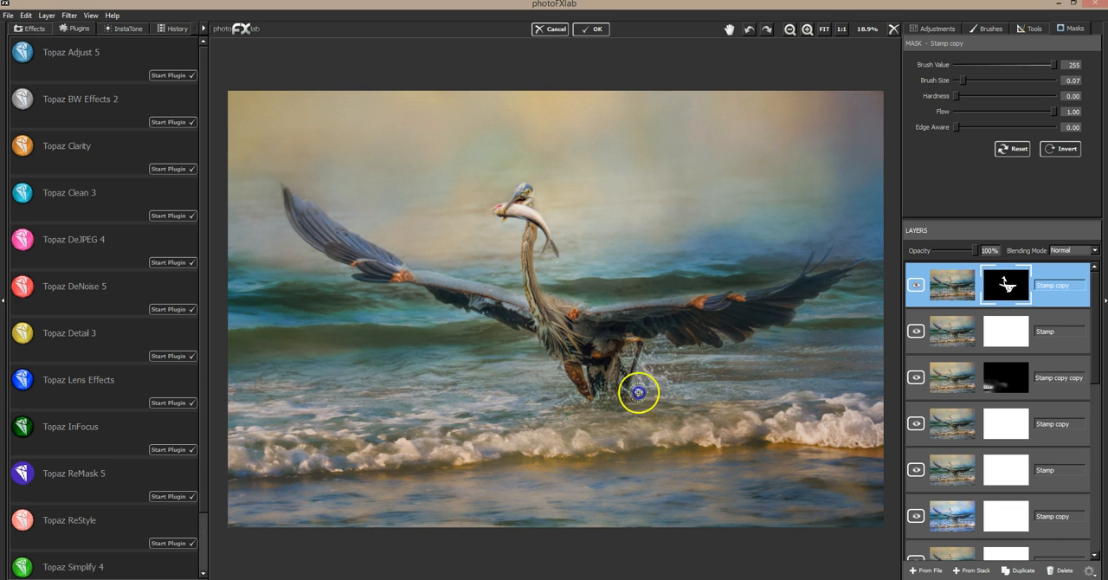
# Paint the Clarity effect onto both of the heron's wings on the layer mask.
pyautogui.moveTo(674, 337)
pyautogui.mouseDown()
pyautogui.moveTo(738, 296)
pyautogui.moveTo(710, 308)
pyautogui.mouseUp()
pyautogui.click(709, 308)
pyautogui.moveTo(780, 290); pyautogui.dragTo(729, 302)
pyautogui.moveTo(326, 230); pyautogui.dragTo(372, 265)
pyautogui.moveTo(296, 213)
pyautogui.mouseDown()
pyautogui.moveTo(395, 271)
pyautogui.moveTo(516, 303)
pyautogui.mouseUp()
pyautogui.moveTo(501, 301); pyautogui.dragTo(499, 301)
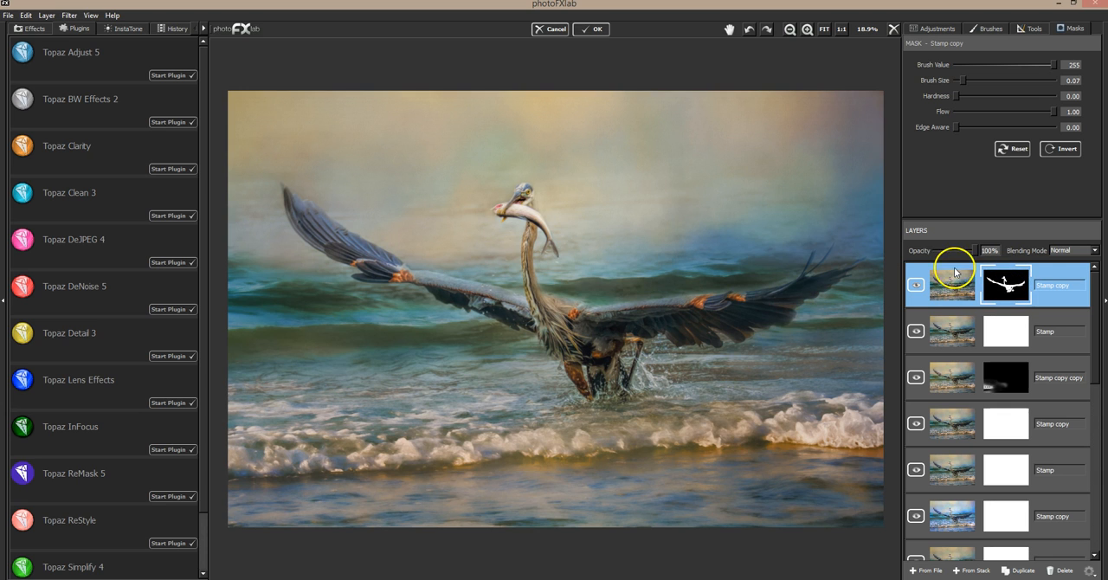
# Paint the Clarity effect along the foaming surf with brush size 0.18 and compare the layer off and on.
pyautogui.moveTo(963, 81); pyautogui.dragTo(973, 80)
pyautogui.moveTo(243, 450)
pyautogui.mouseDown()
pyautogui.moveTo(713, 442)
pyautogui.moveTo(661, 433)
pyautogui.moveTo(776, 424)
pyautogui.moveTo(879, 433)
pyautogui.moveTo(871, 440)
pyautogui.moveTo(878, 424)
pyautogui.moveTo(779, 414)
pyautogui.moveTo(499, 418)
pyautogui.moveTo(584, 404)
pyautogui.moveTo(532, 401)
pyautogui.moveTo(658, 399)
pyautogui.moveTo(793, 417)
pyautogui.moveTo(607, 407)
pyautogui.moveTo(404, 445)
pyautogui.moveTo(233, 440)
pyautogui.moveTo(309, 473)
pyautogui.moveTo(298, 476)
pyautogui.moveTo(579, 454)
pyautogui.moveTo(604, 420)
pyautogui.mouseUp()
pyautogui.click(918, 285)
pyautogui.click(918, 286)
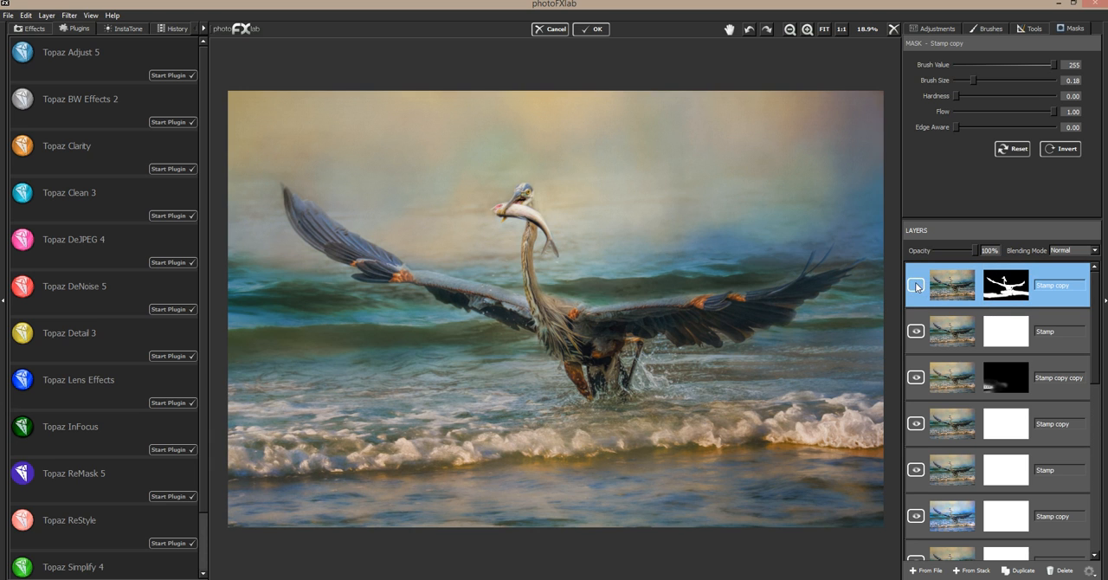
pyautogui.click(917, 283)
pyautogui.click(918, 284)
# Stamp the Clarity result into a new layer from the stack and duplicate that layer.
pyautogui.click(984, 572)
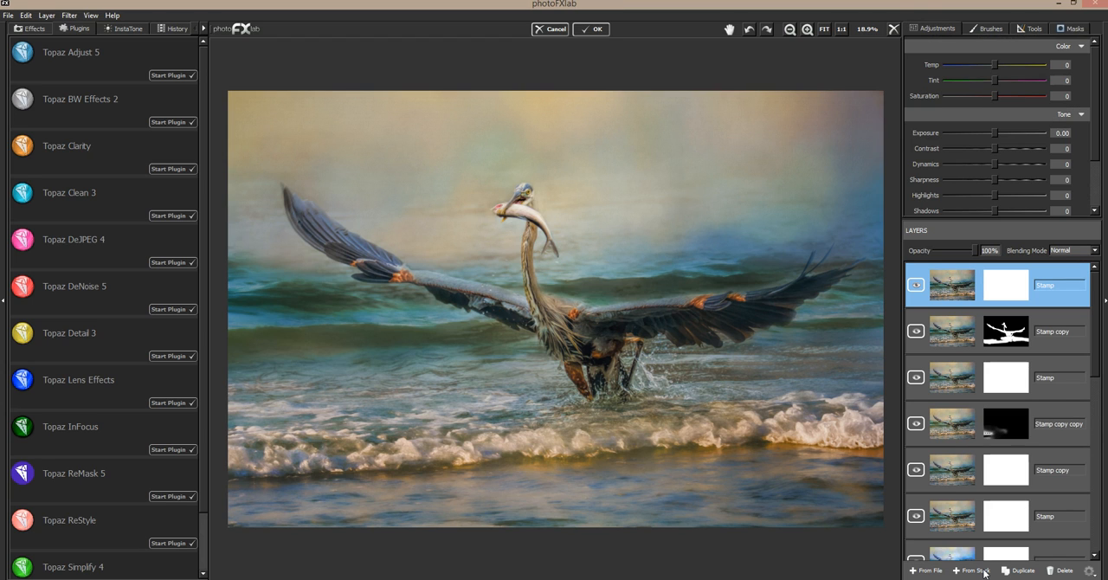
pyautogui.click(1007, 572)
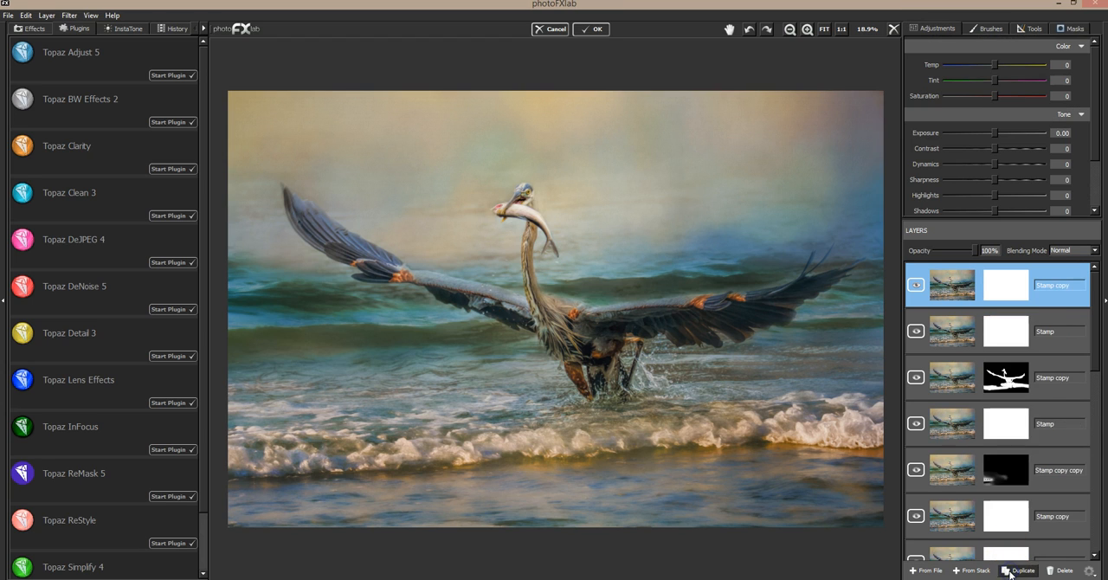
pyautogui.click(63, 339)
# Examine the composite at reduced, fitted and enlarged zoom levels, and return to the fitted view.
pyautogui.click(789, 33)
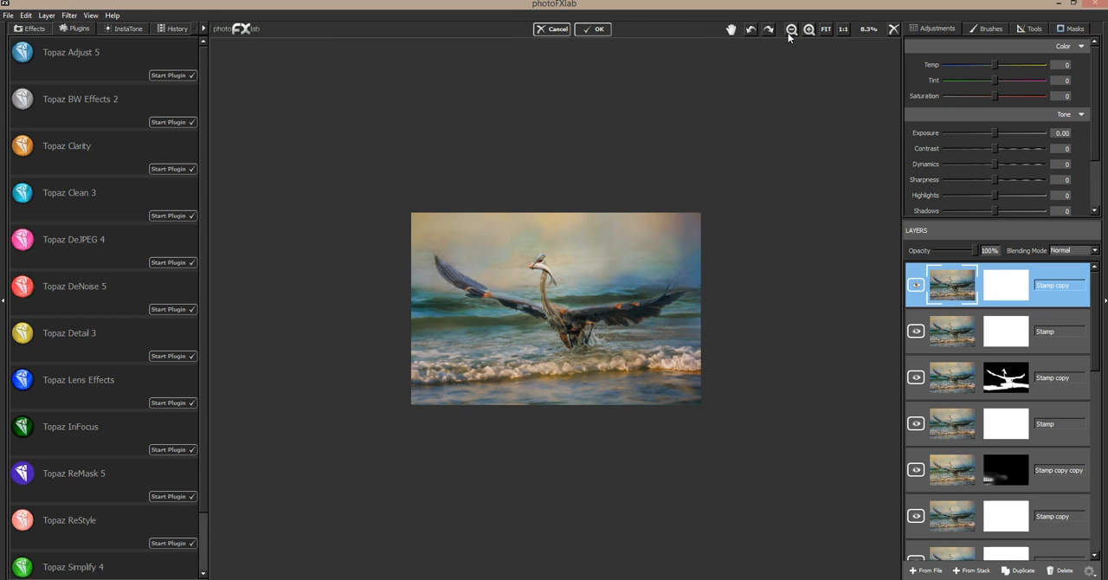
pyautogui.click(824, 31)
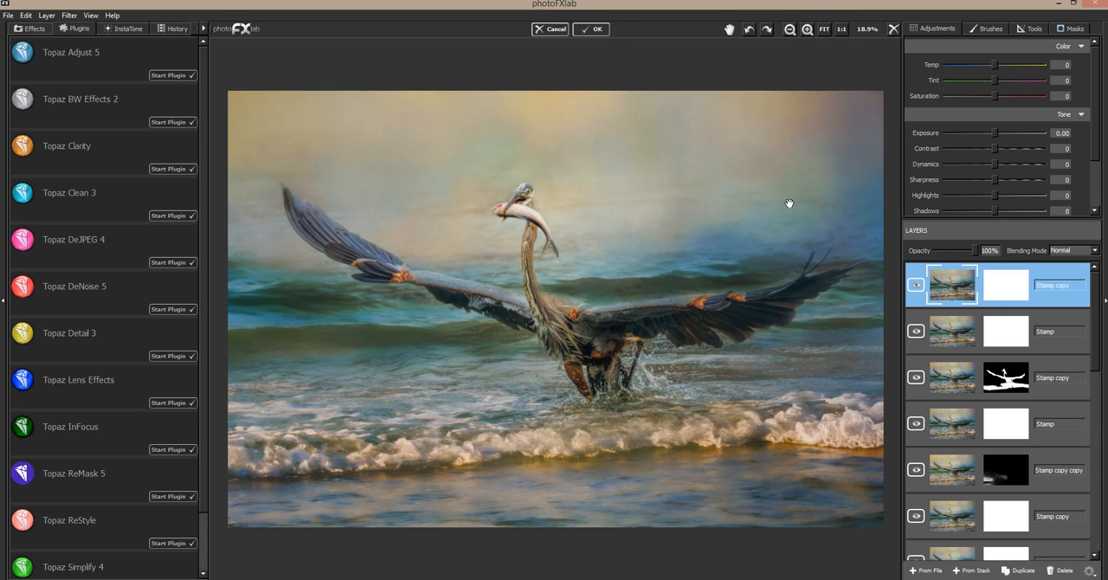
pyautogui.click(806, 29)
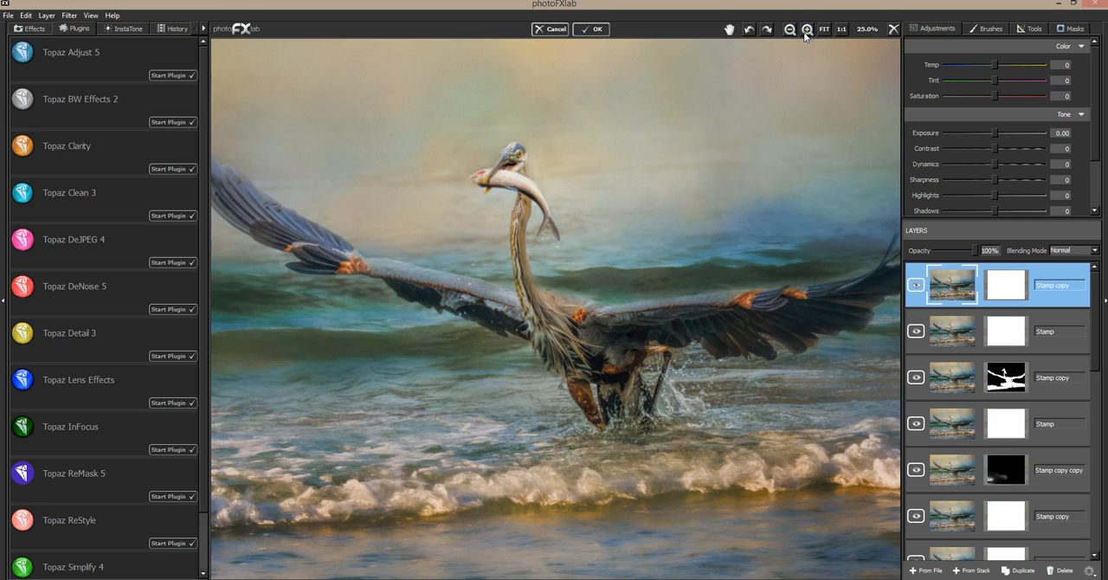
pyautogui.click(806, 30)
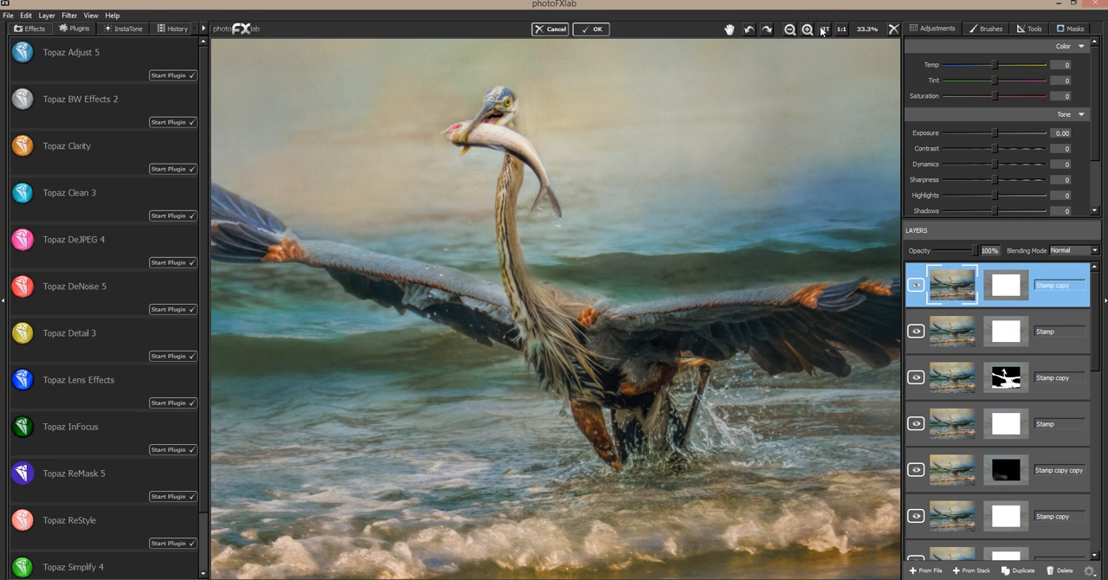
pyautogui.click(822, 29)
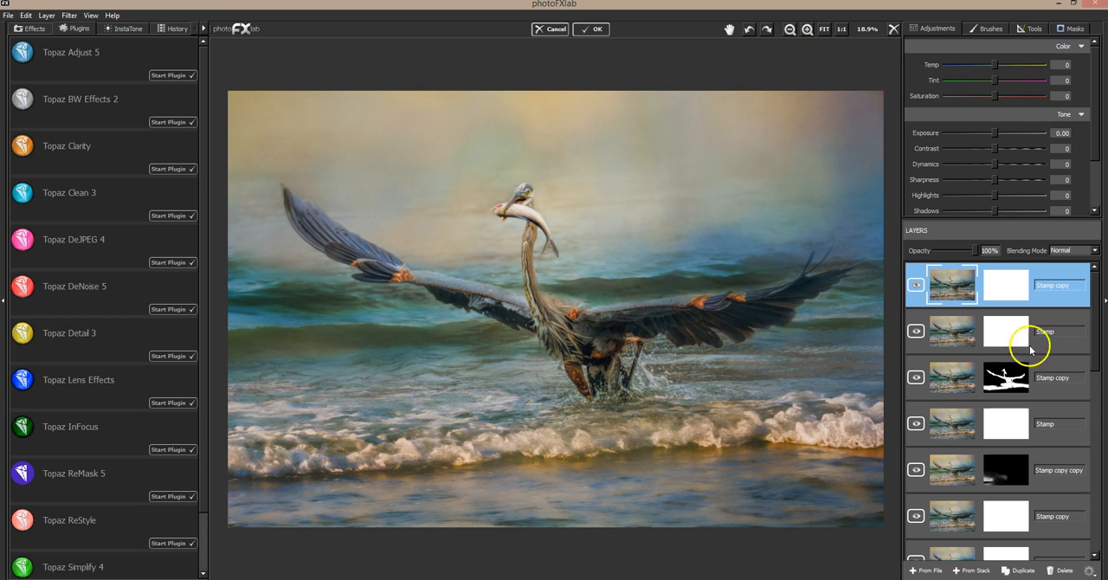
# Review the layer stack, checking the blending mode and opacity of the texture layers above the background.
pyautogui.moveTo(1095, 322); pyautogui.dragTo(1103, 467)
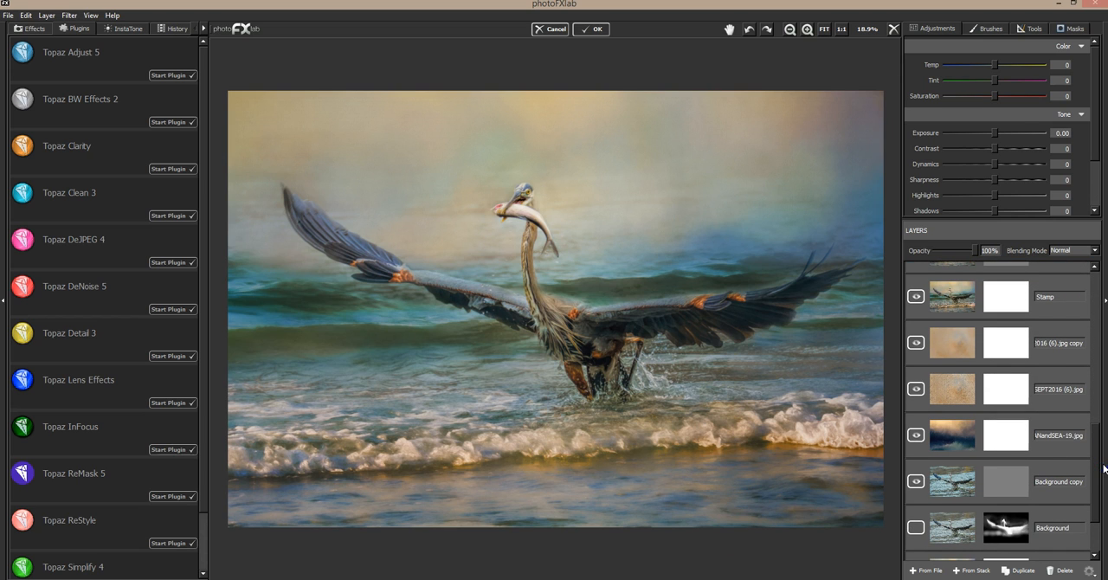
pyautogui.click(1049, 358)
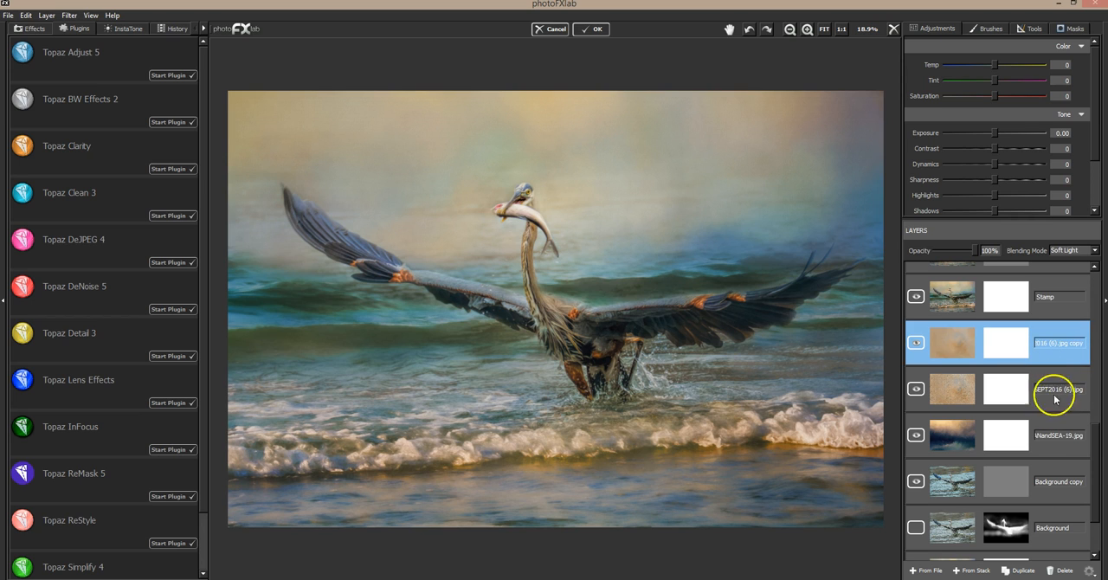
pyautogui.click(1058, 430)
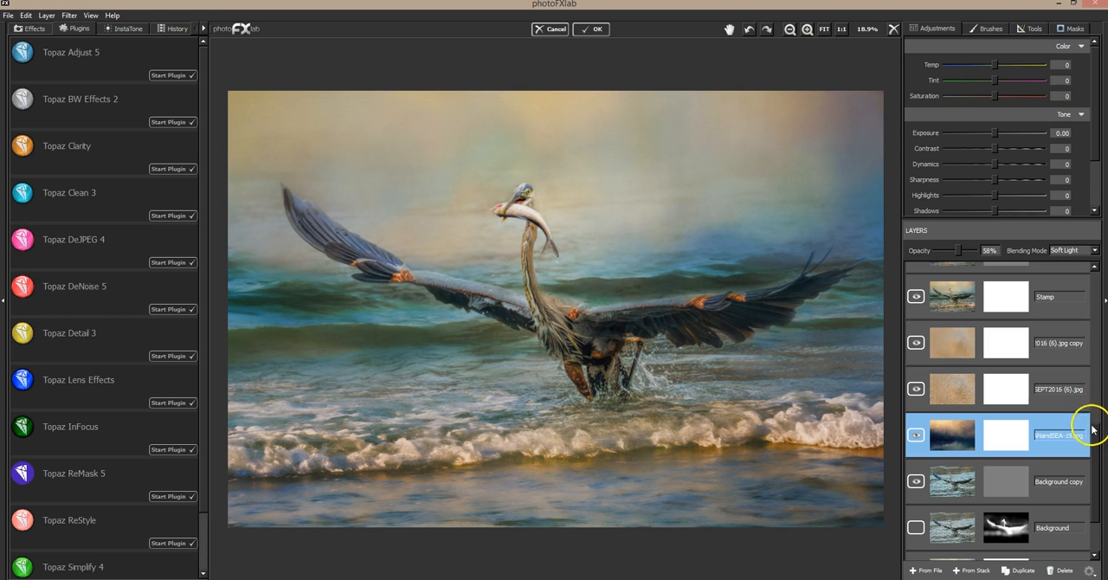
pyautogui.moveTo(1096, 436); pyautogui.dragTo(1097, 305)
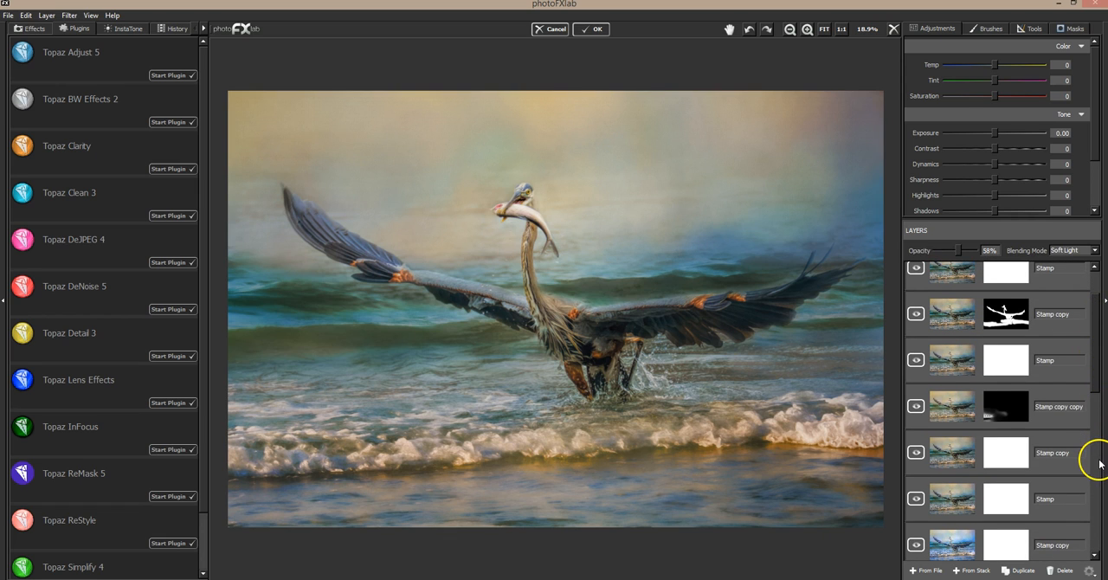
pyautogui.moveTo(1095, 368); pyautogui.dragTo(1103, 323)
# Select the topmost Stamp copy layer and open it in the Topaz Impression plug-in.
pyautogui.click(1050, 274)
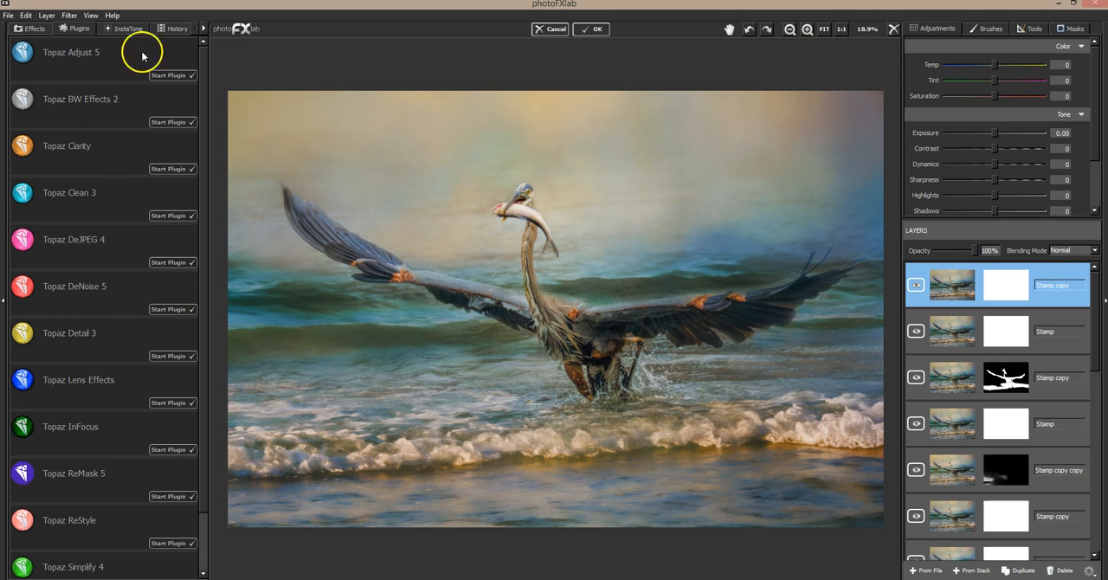
pyautogui.click(69, 16)
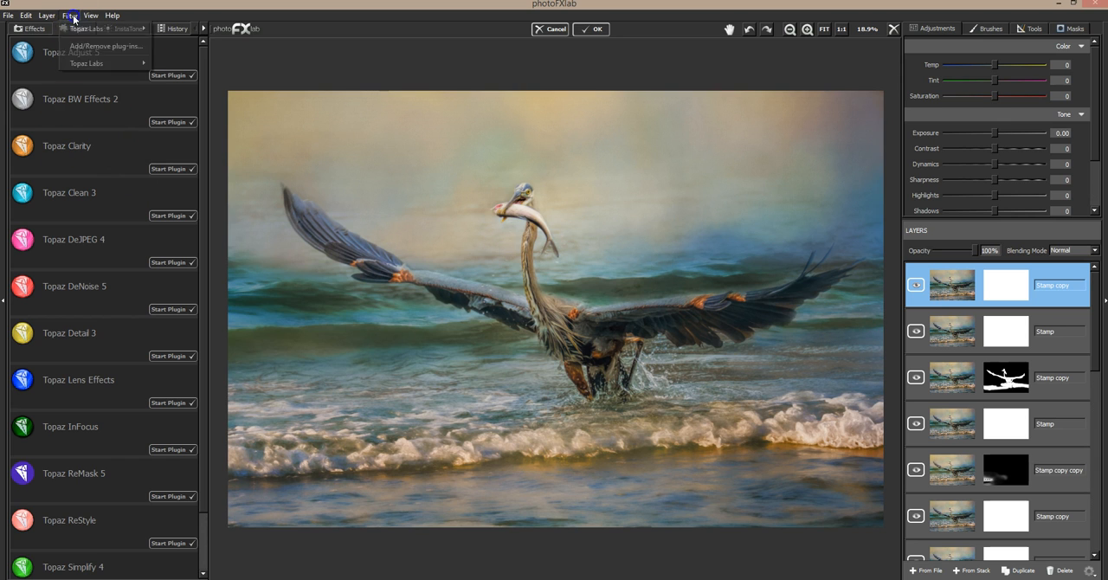
pyautogui.moveTo(96, 65)
pyautogui.click(187, 76)
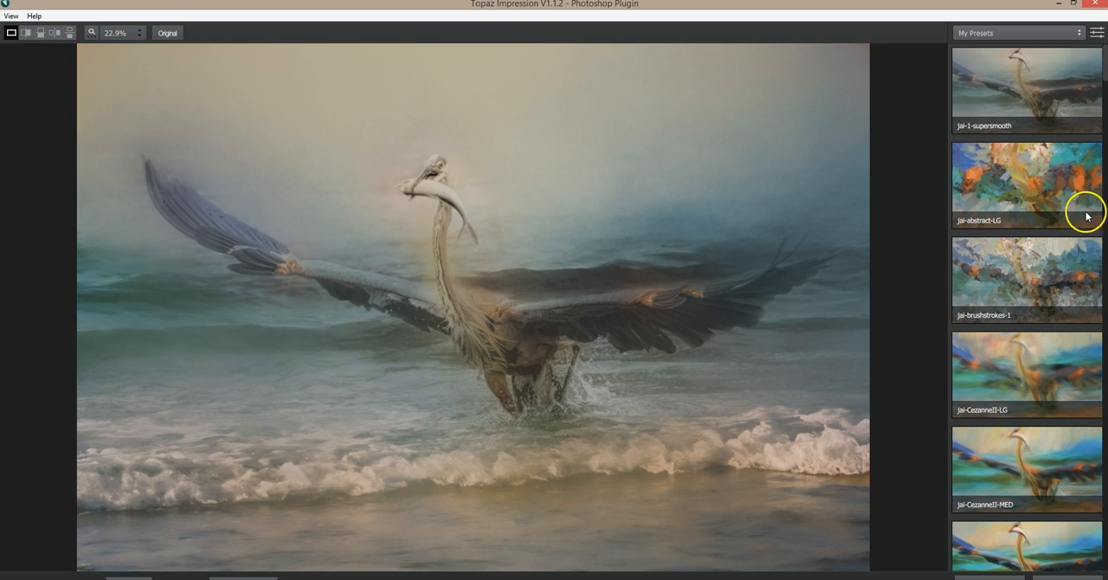
# Try the jai-horse-LG, jai-horse-MED, jai-horse-SM and jai-horse-TINY presets from My Presets on the heron image.
pyautogui.scroll(-6, 1095, 100)
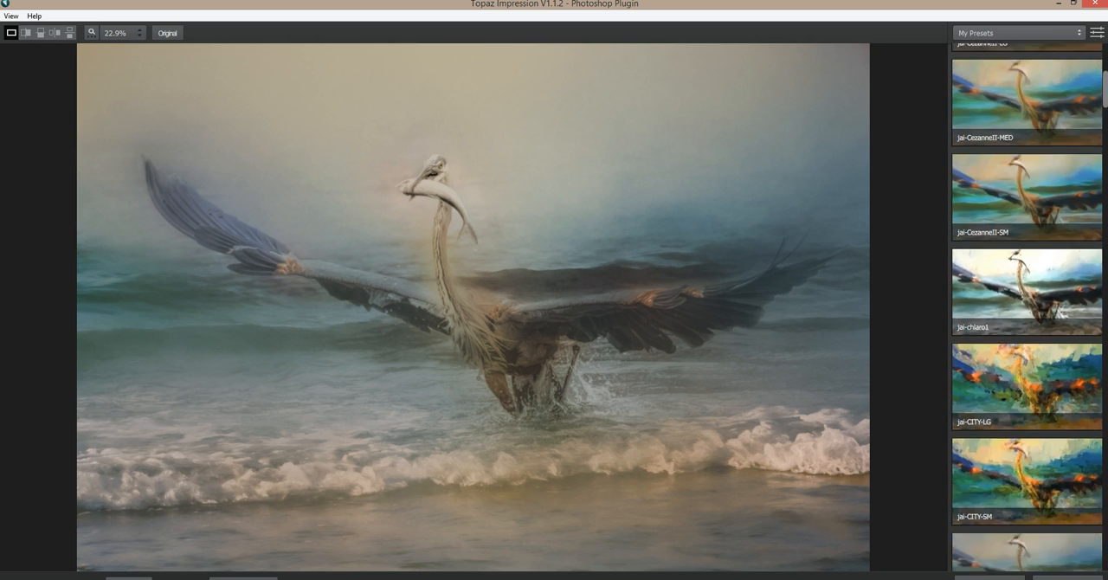
pyautogui.scroll(-8, 1027, 308)
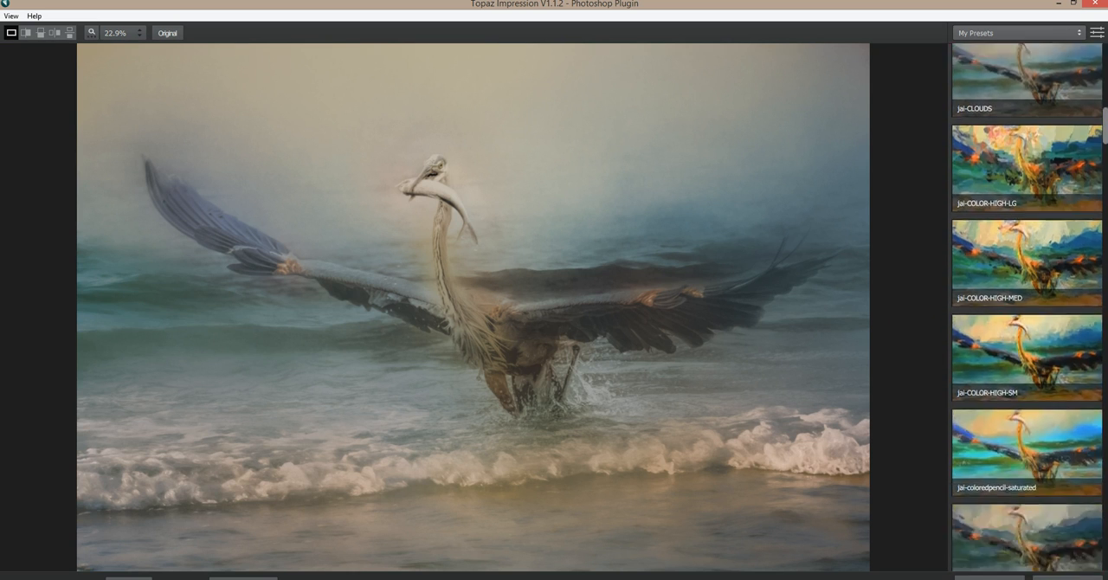
pyautogui.scroll(-8, 1027, 308)
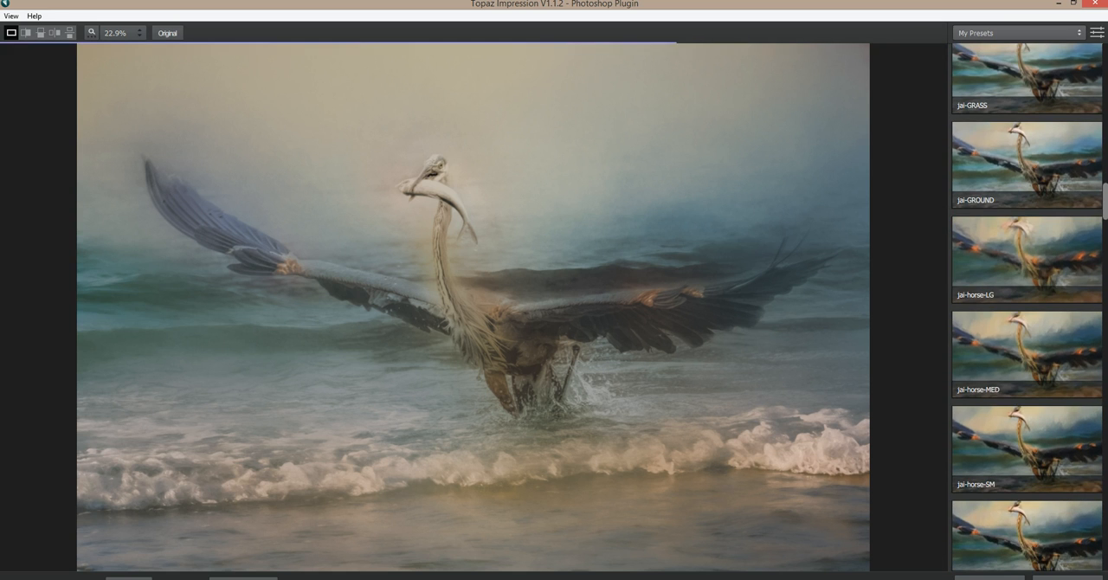
pyautogui.click(1014, 266)
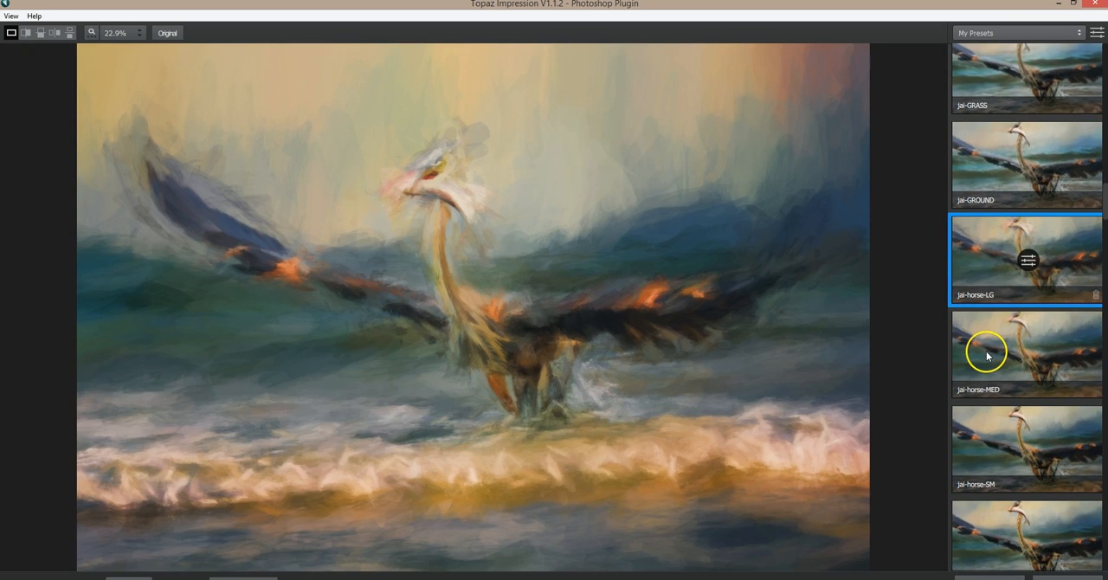
pyautogui.click(986, 352)
pyautogui.click(988, 425)
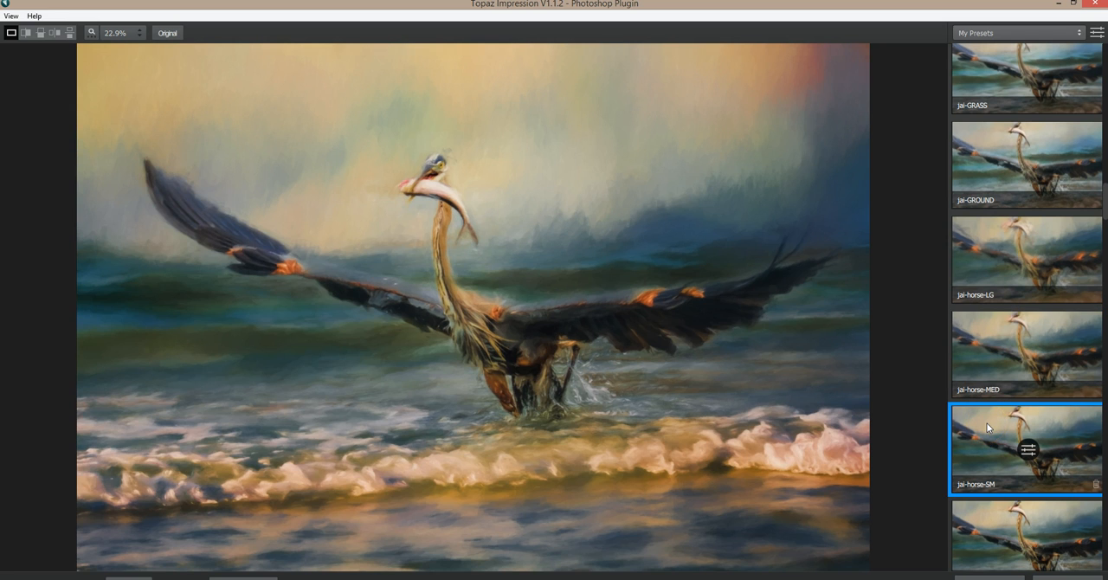
pyautogui.scroll(-1, 987, 426)
pyautogui.click(999, 497)
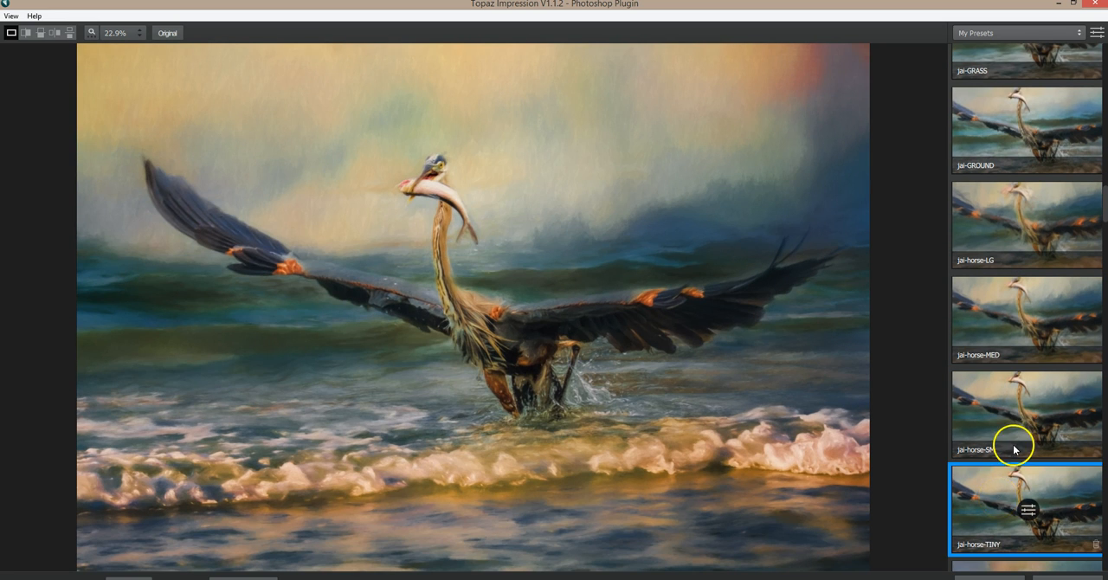
# Try the jai-OIL GLAZE LIGHT and jai-OIL GLAZE LIGHT 2 presets and compare the latter with the original image.
pyautogui.scroll(-3, 1011, 443)
pyautogui.moveTo(1104, 201); pyautogui.dragTo(1099, 322)
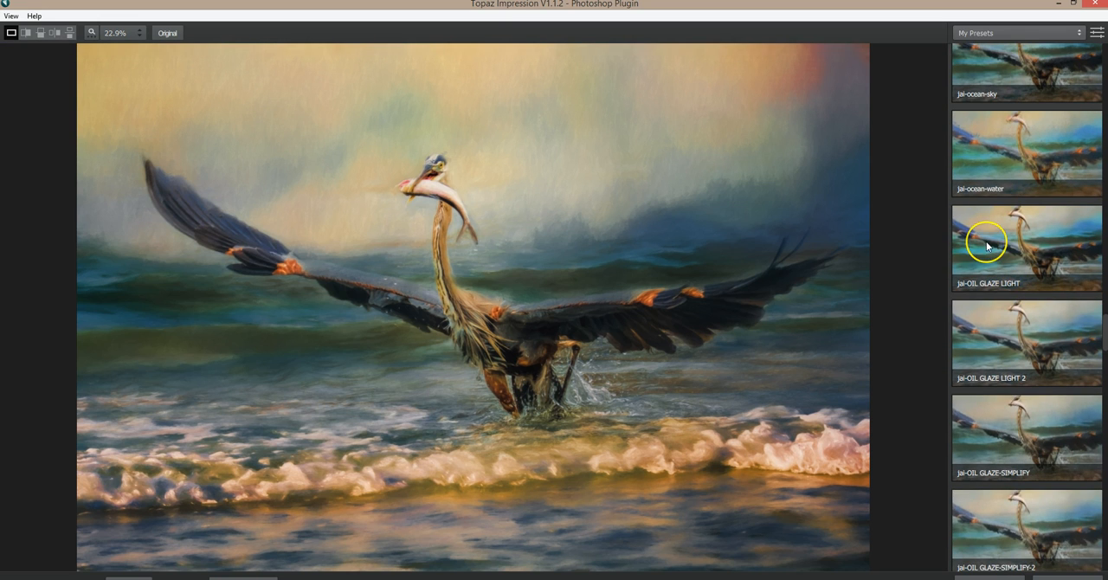
pyautogui.click(988, 246)
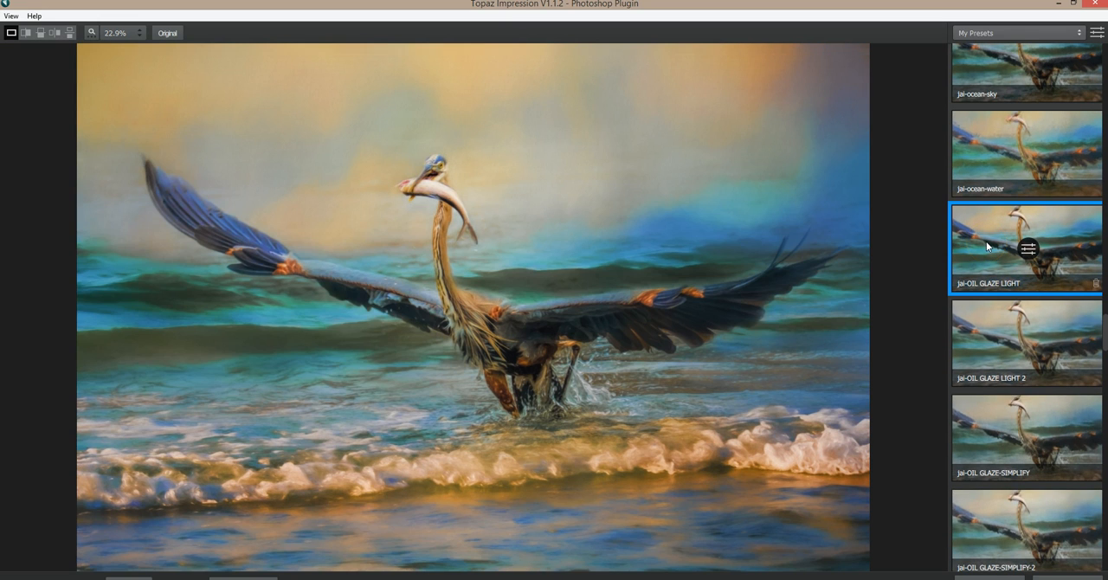
pyautogui.click(989, 342)
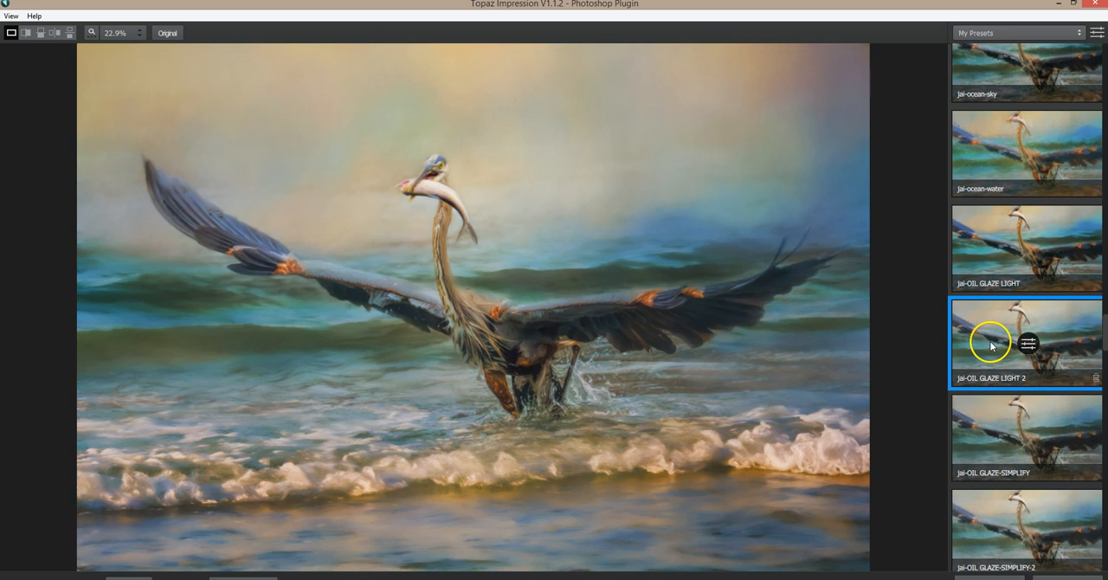
pyautogui.click(624, 409)
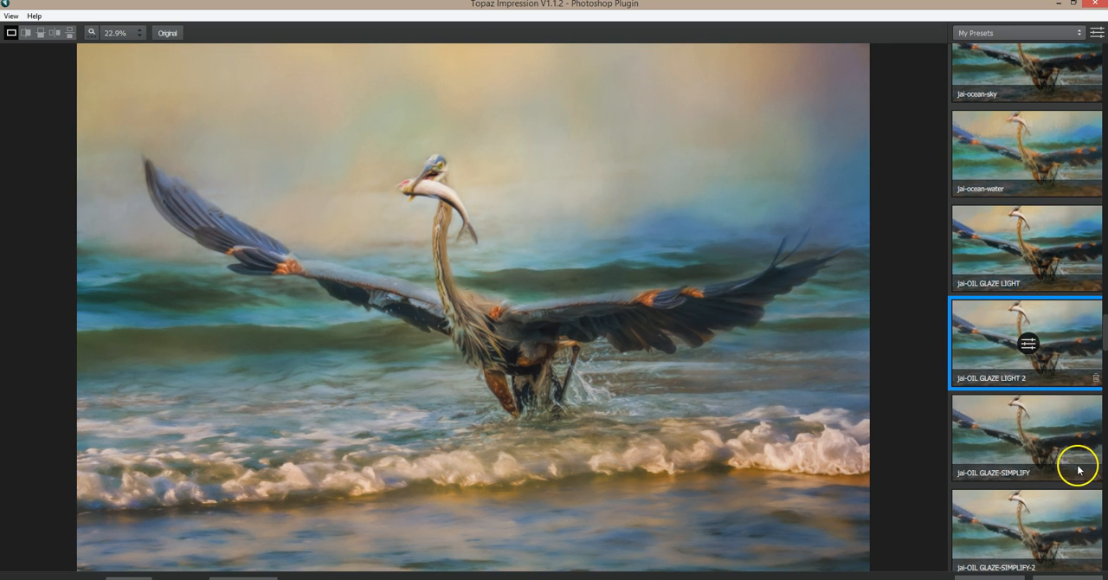
# Try the jai-OIL GLAZE-WINTER preset with its stroke Brush Size set to 0.32, and return to the preset list.
pyautogui.scroll(-4, 1014, 436)
pyautogui.click(1003, 436)
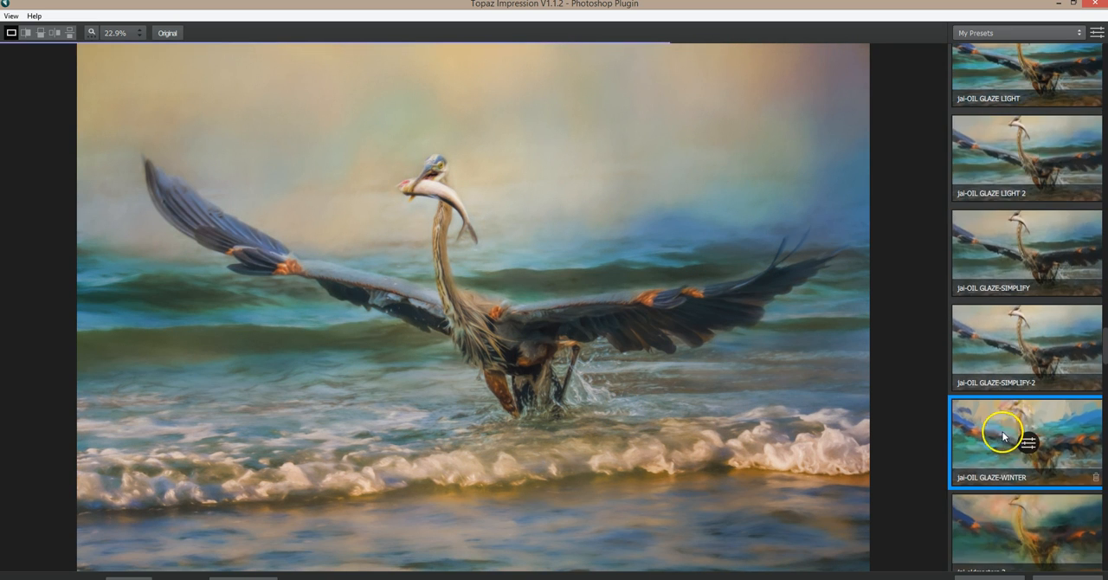
pyautogui.click(1028, 443)
pyautogui.moveTo(992, 167)
pyautogui.mouseDown()
pyautogui.moveTo(959, 168)
pyautogui.moveTo(999, 164)
pyautogui.mouseUp()
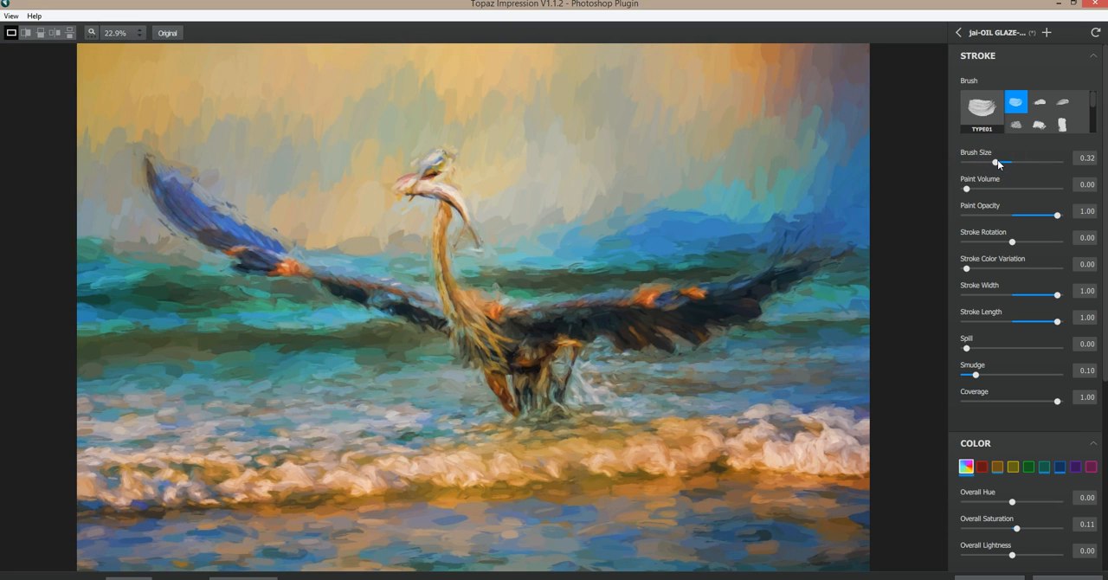
pyautogui.click(958, 32)
# Try the jai-pastel-soft preset, compare it with the original image, and choose the jai-simple preset instead.
pyautogui.scroll(-5, 1020, 430)
pyautogui.scroll(-2, 1017, 453)
pyautogui.click(1009, 452)
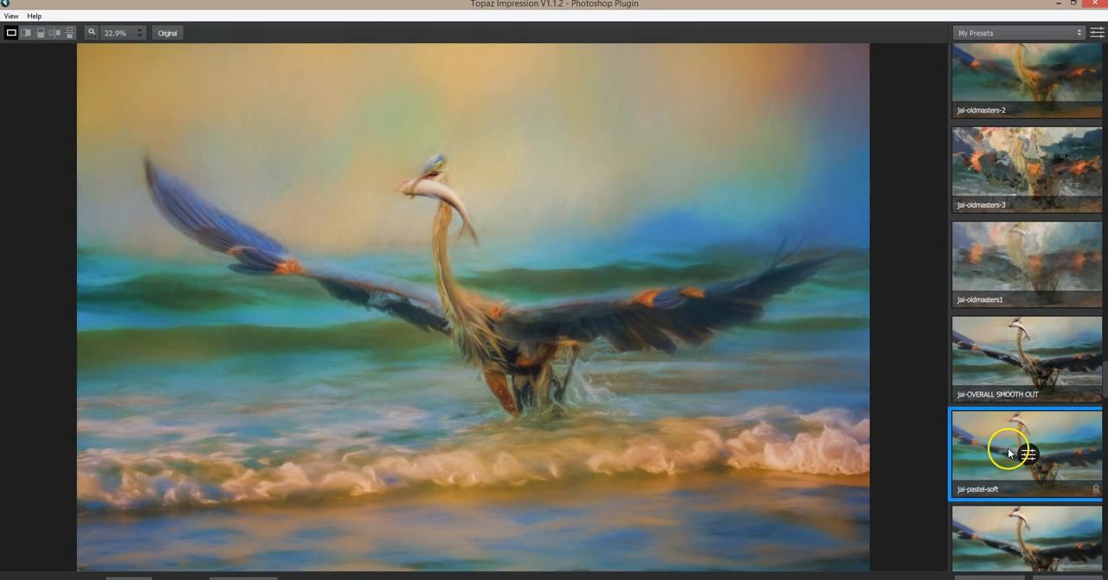
pyautogui.click(653, 376)
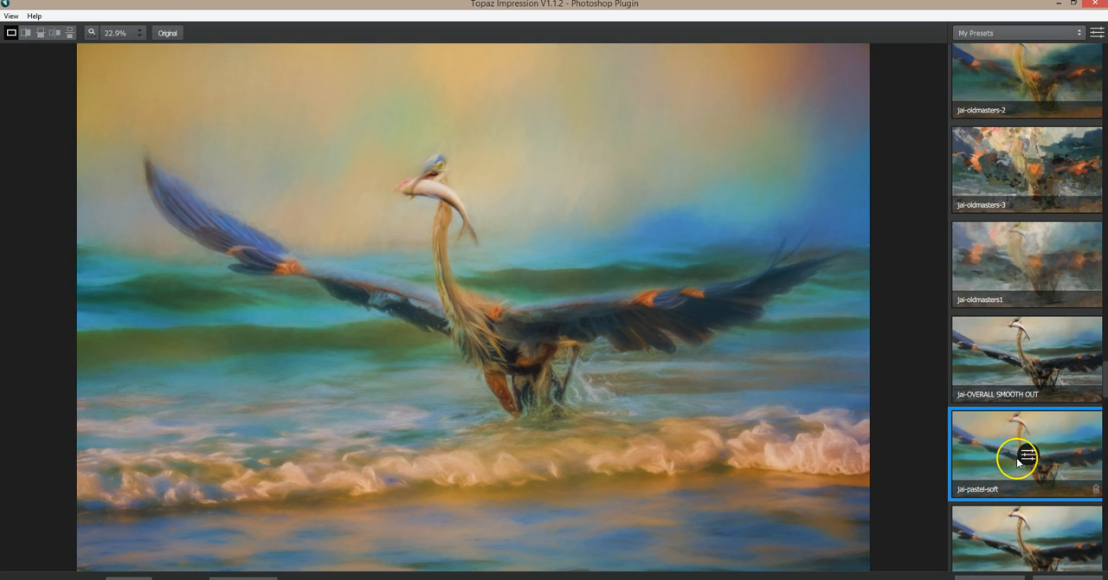
pyautogui.scroll(-2, 1018, 458)
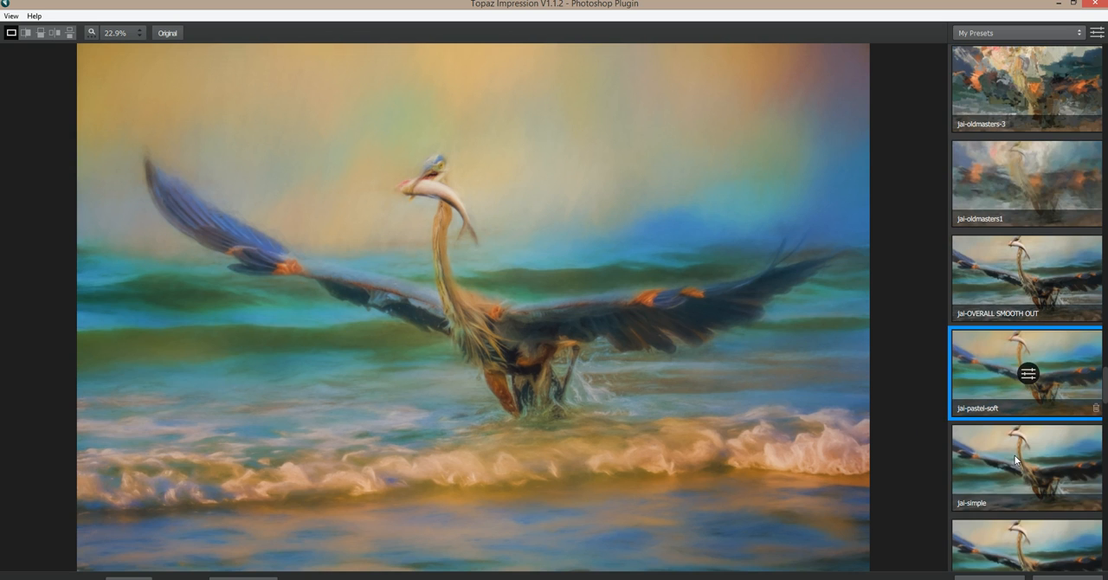
pyautogui.click(1016, 459)
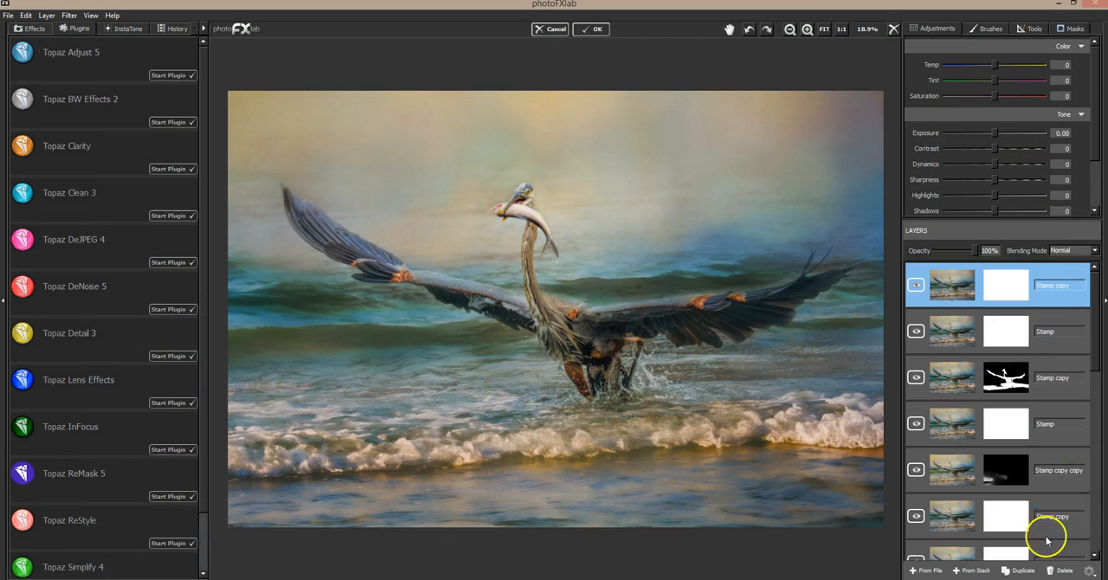